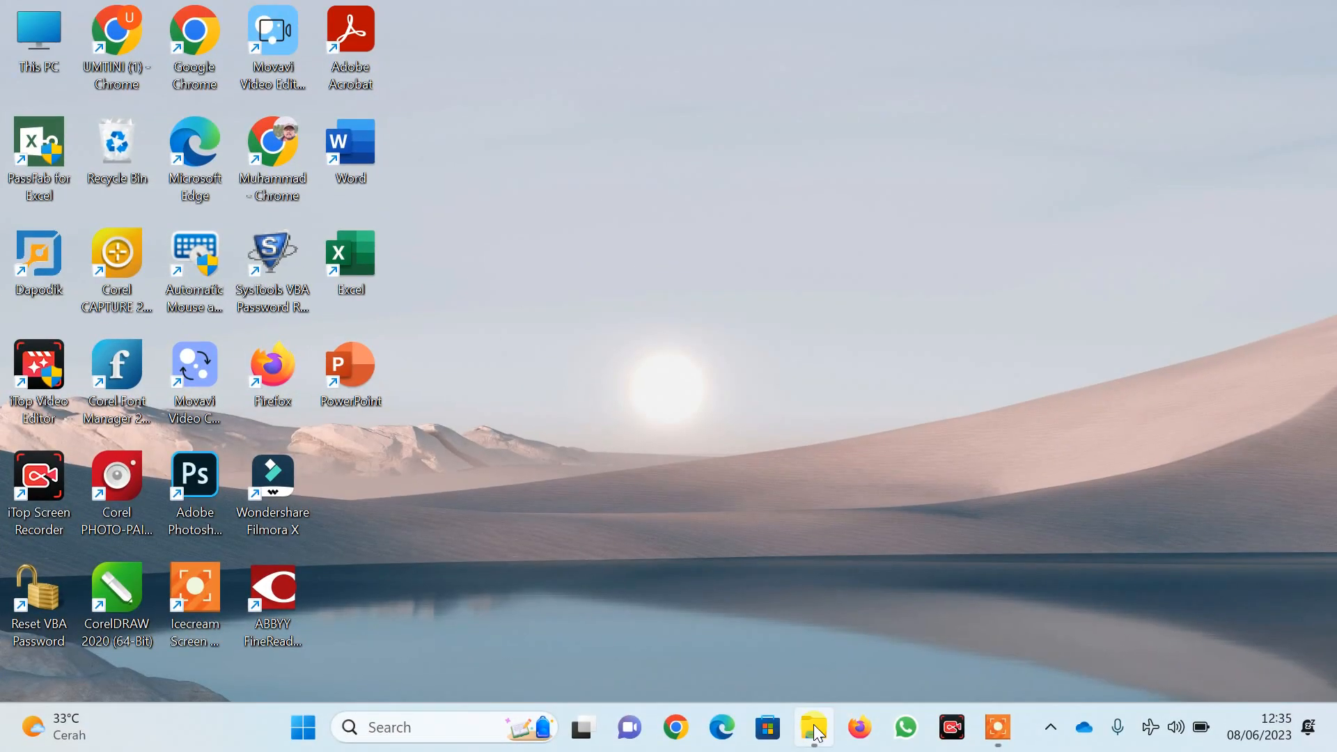
Open APLIKASI PPDB.xlsm from the Downloads folder in File Explorer
left_click(816, 729)
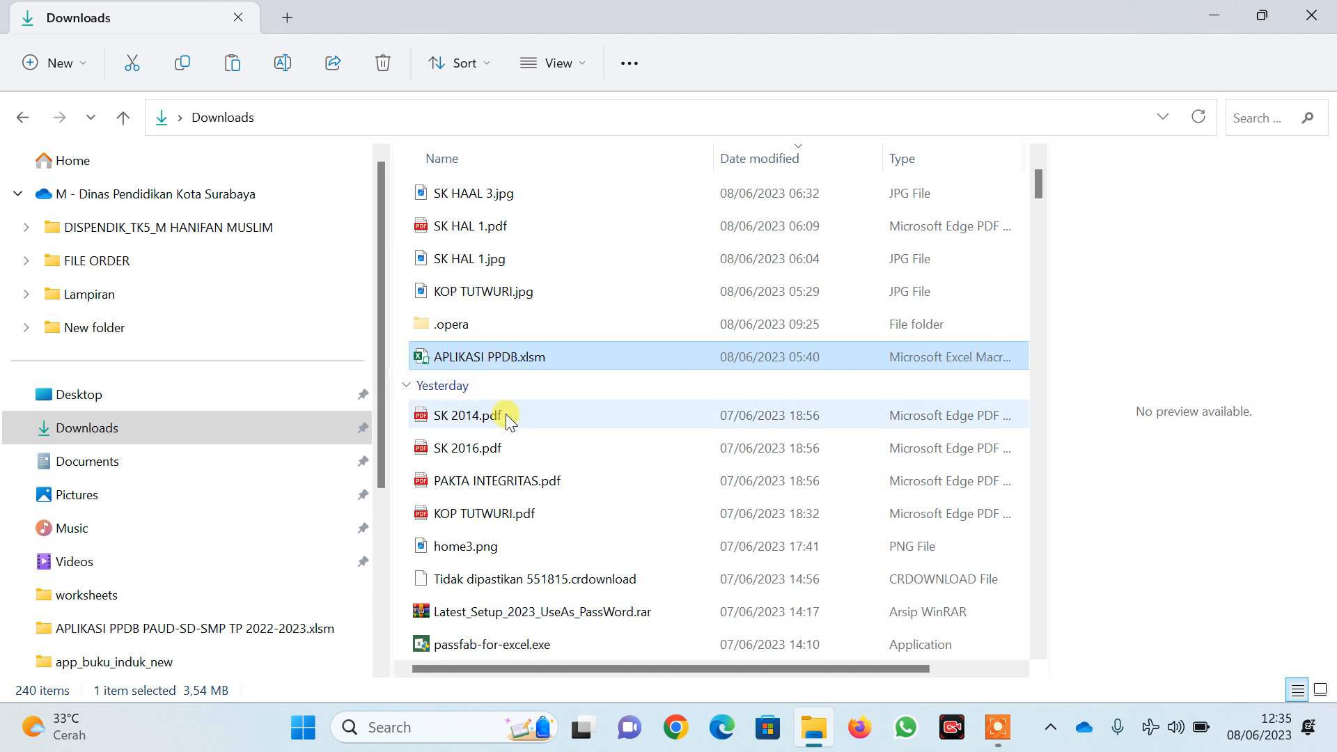
double_click(491, 358)
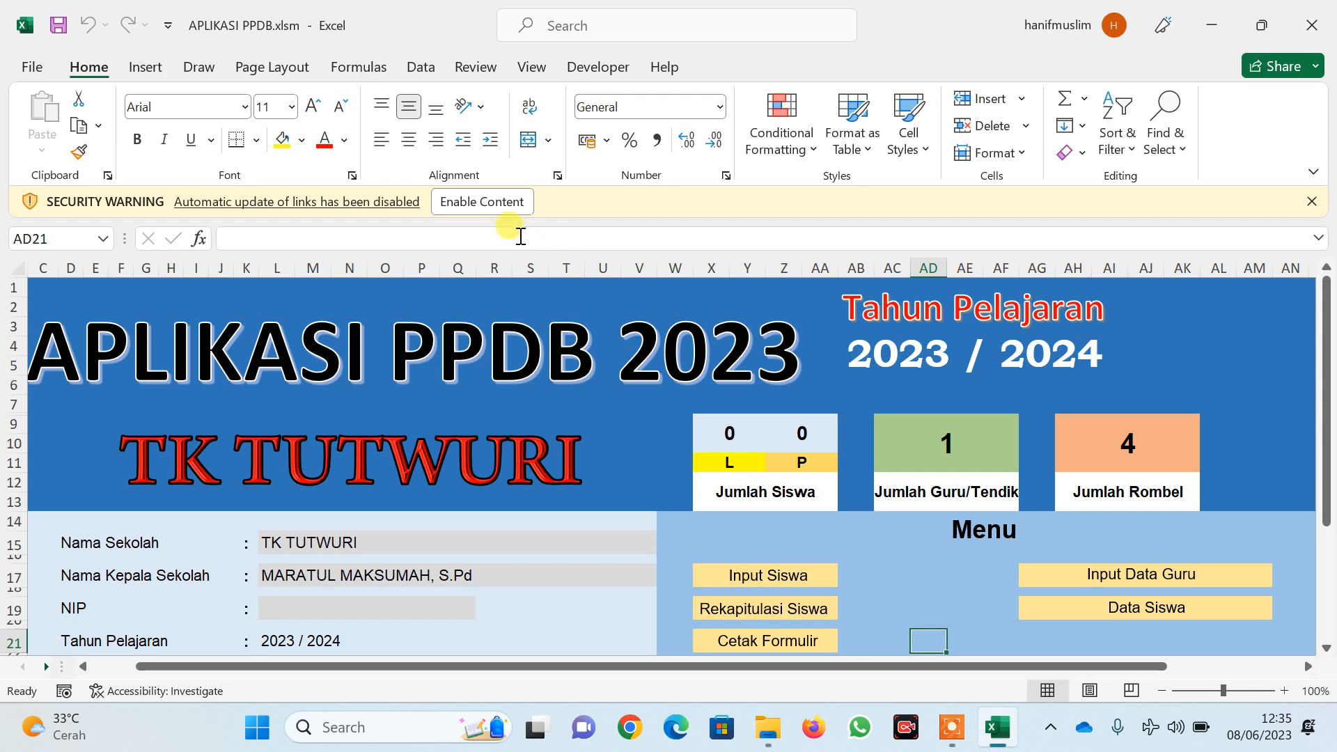
Enable the workbook's content and continue without updating the external links
left_click(473, 202)
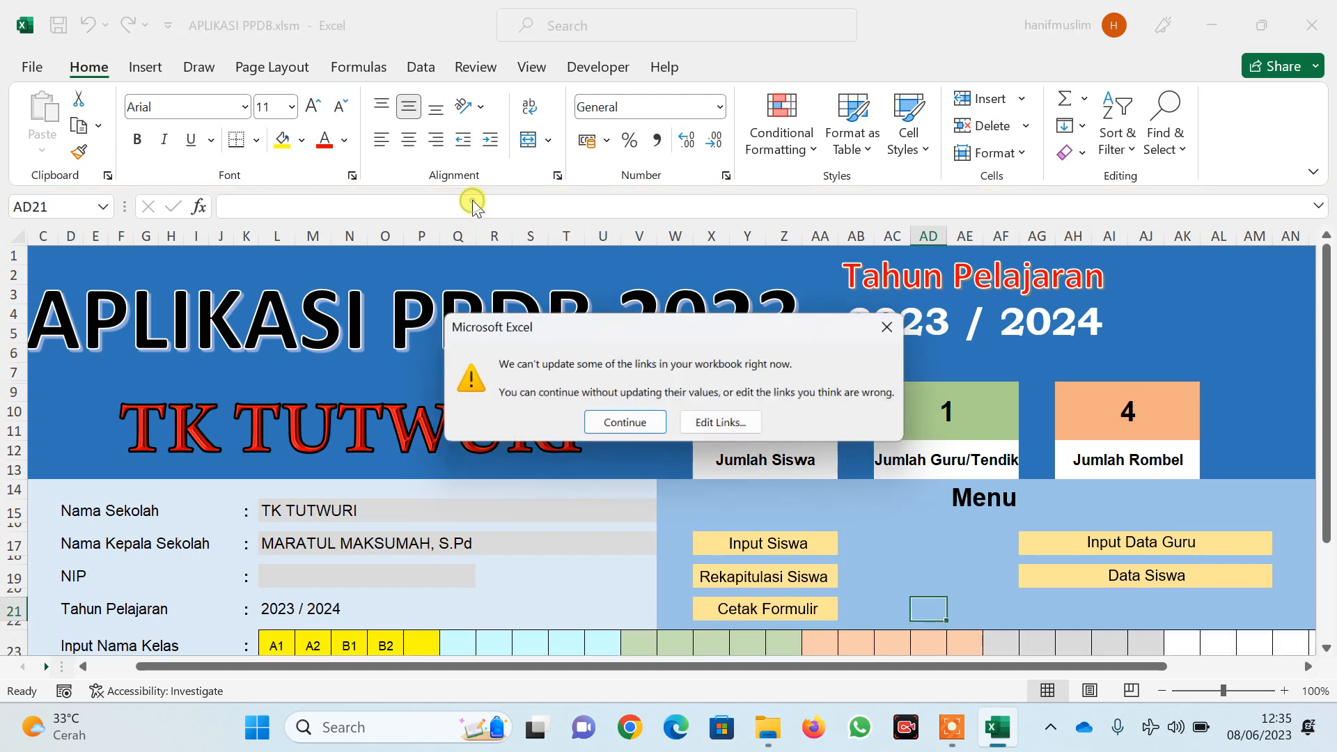
left_click(626, 422)
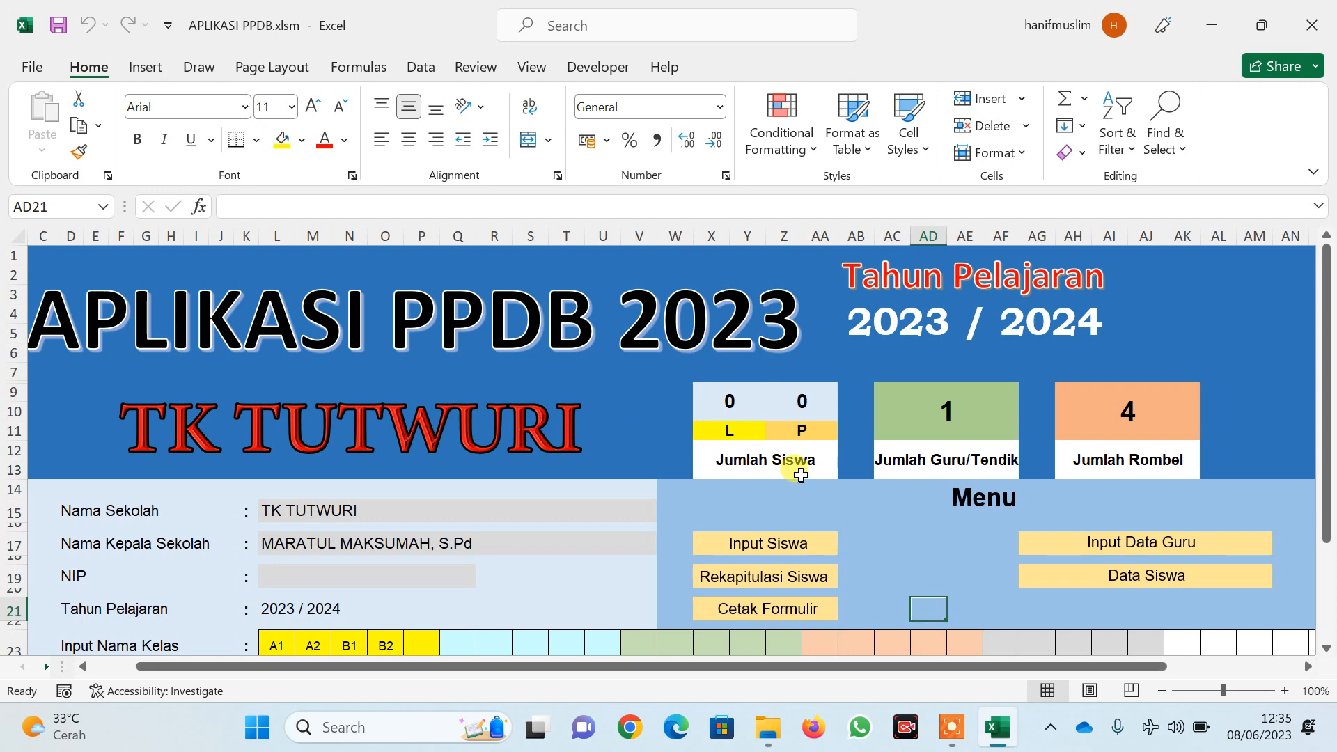
left_click(780, 550)
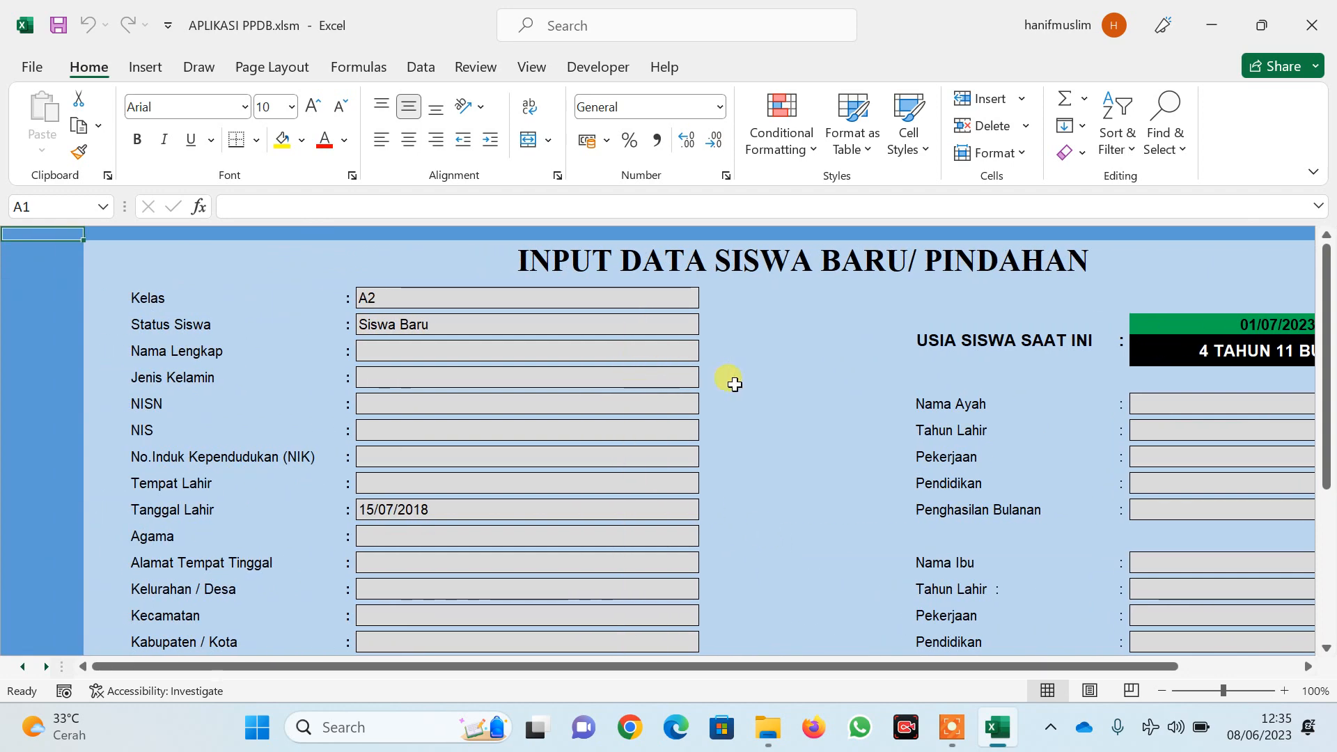
left_click_drag(1121, 674, 1161, 667)
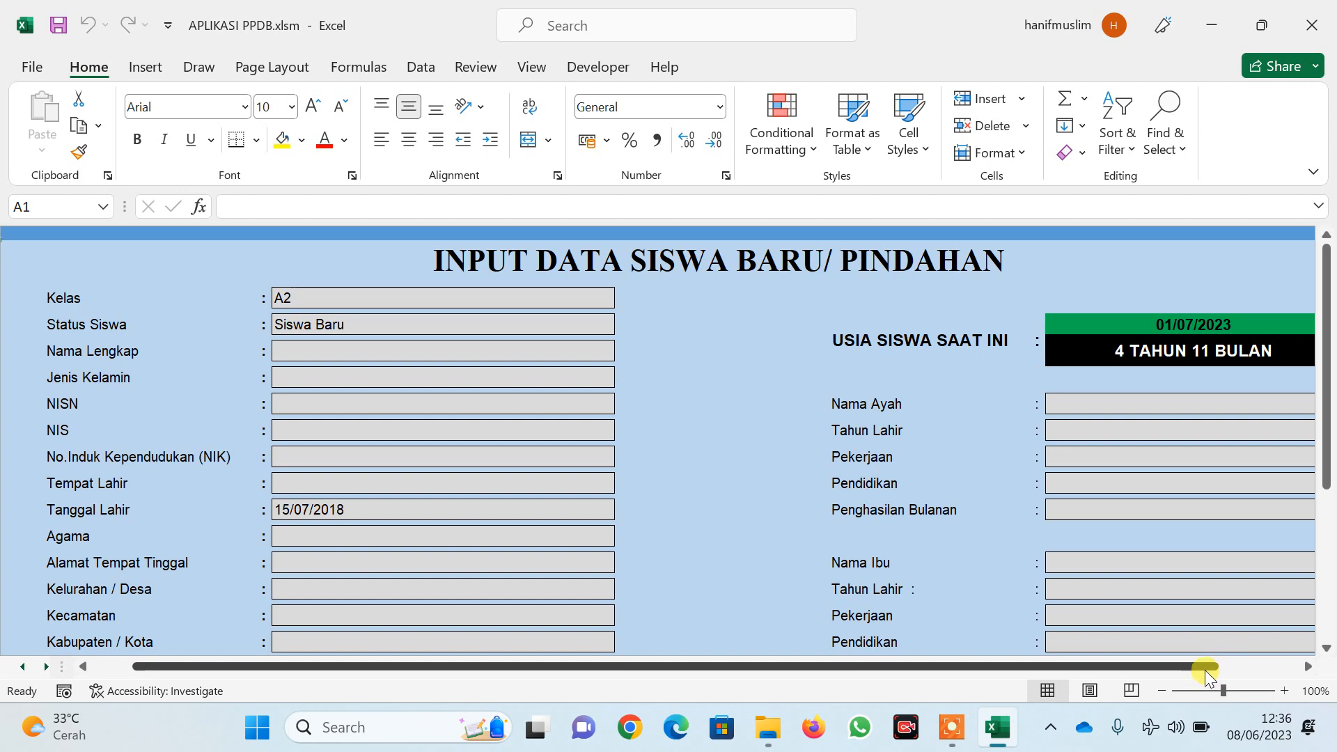
left_click_drag(1204, 661, 1274, 658)
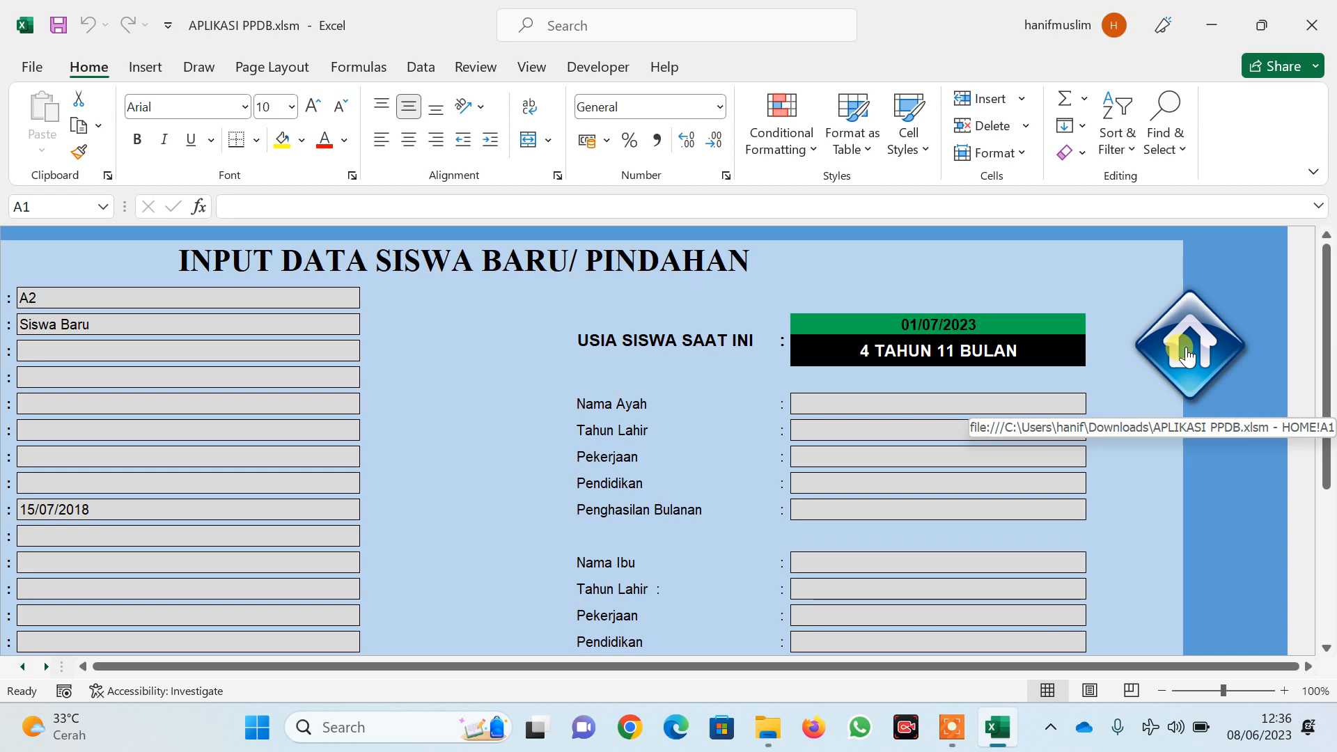
left_click(1187, 355)
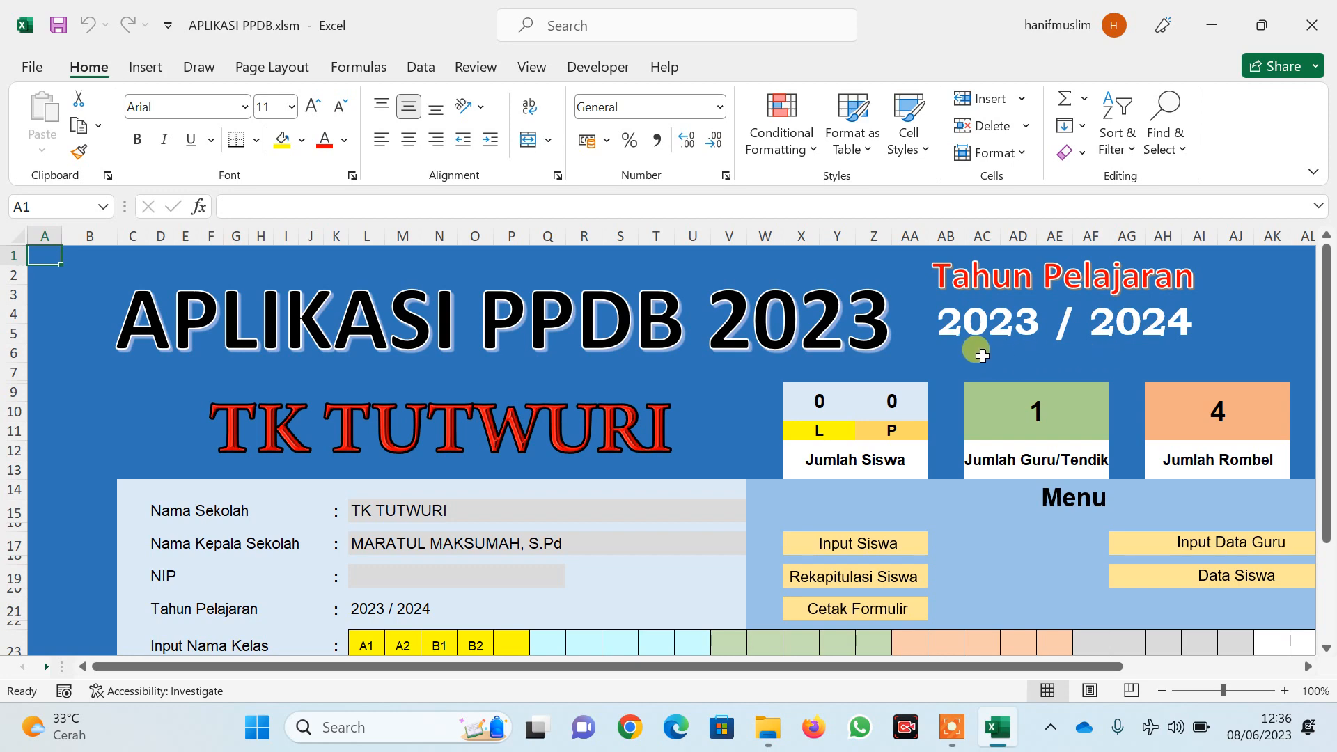
scroll(871, 355, "down", 2)
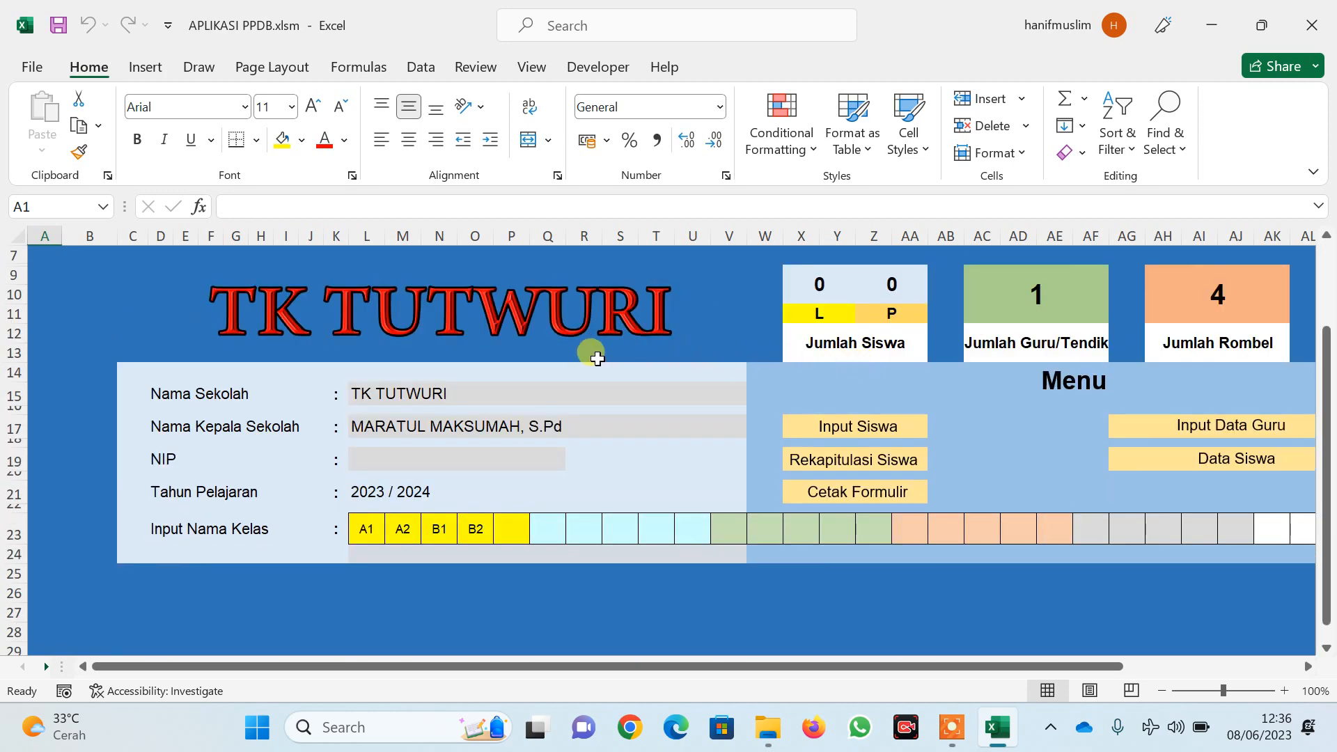
left_click(468, 392)
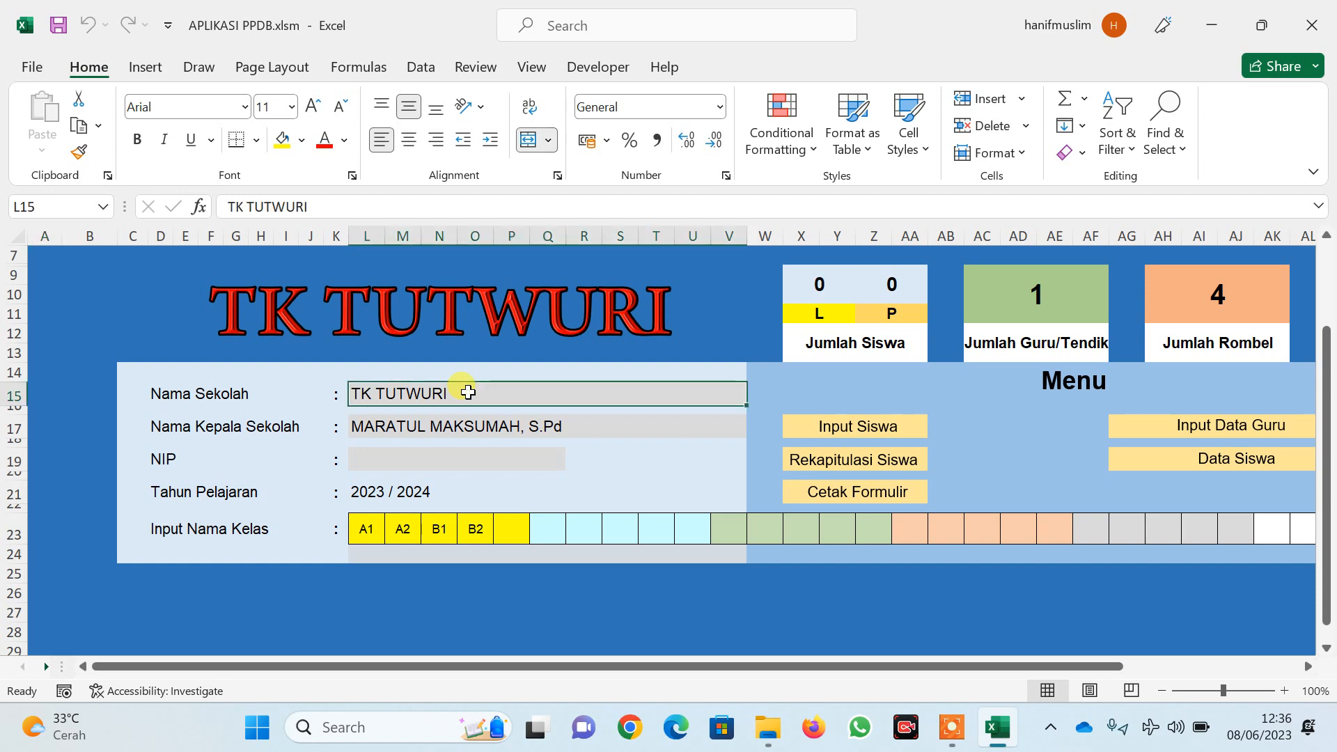
type("TK")
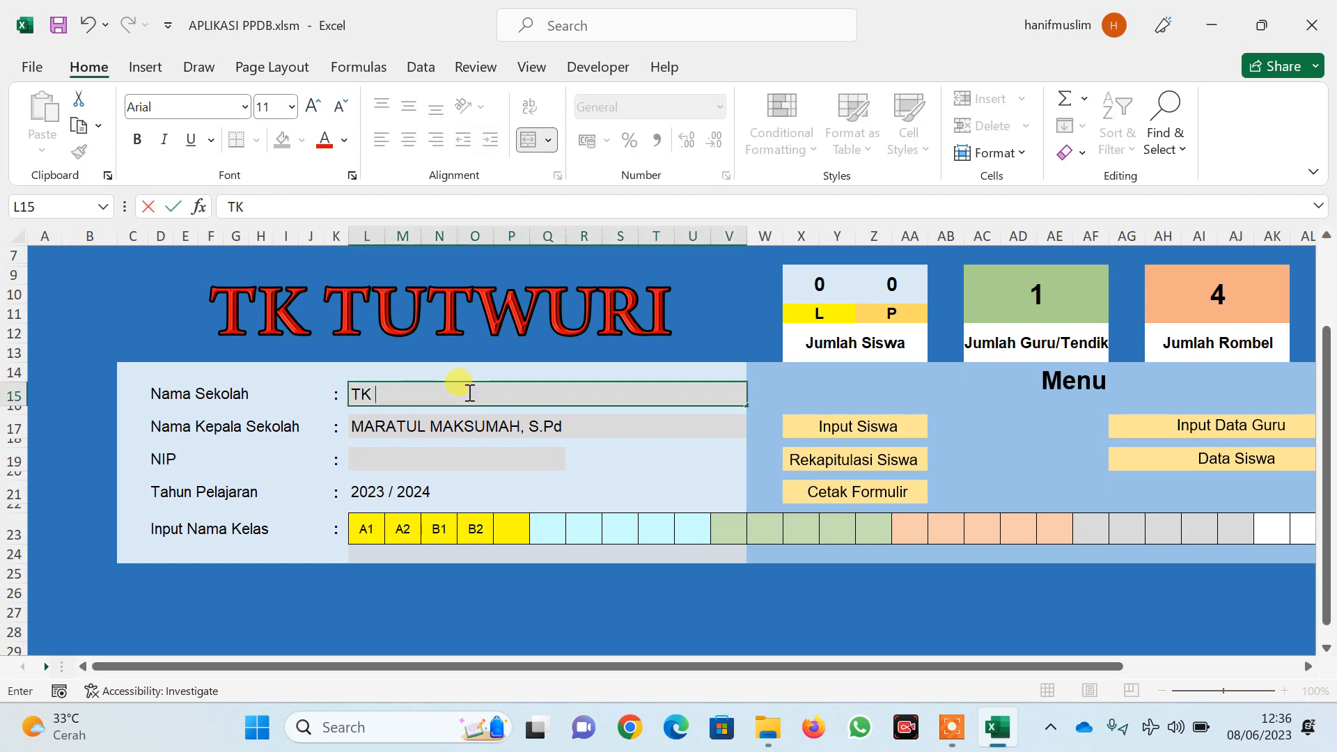
type(" HIADAY")
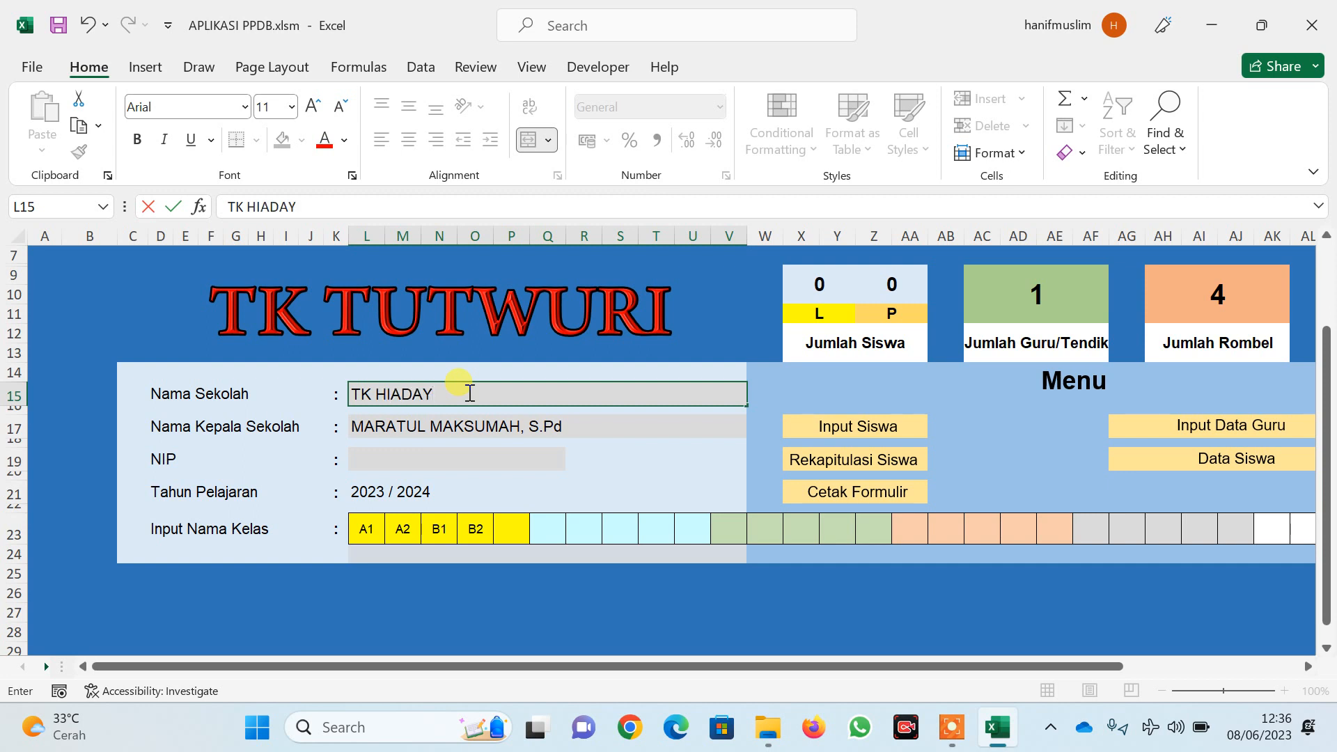
key("BackSpace")
key("BackSpace")
key("BackSpace")
key("BackSpace")
type("DAYATULLOH")
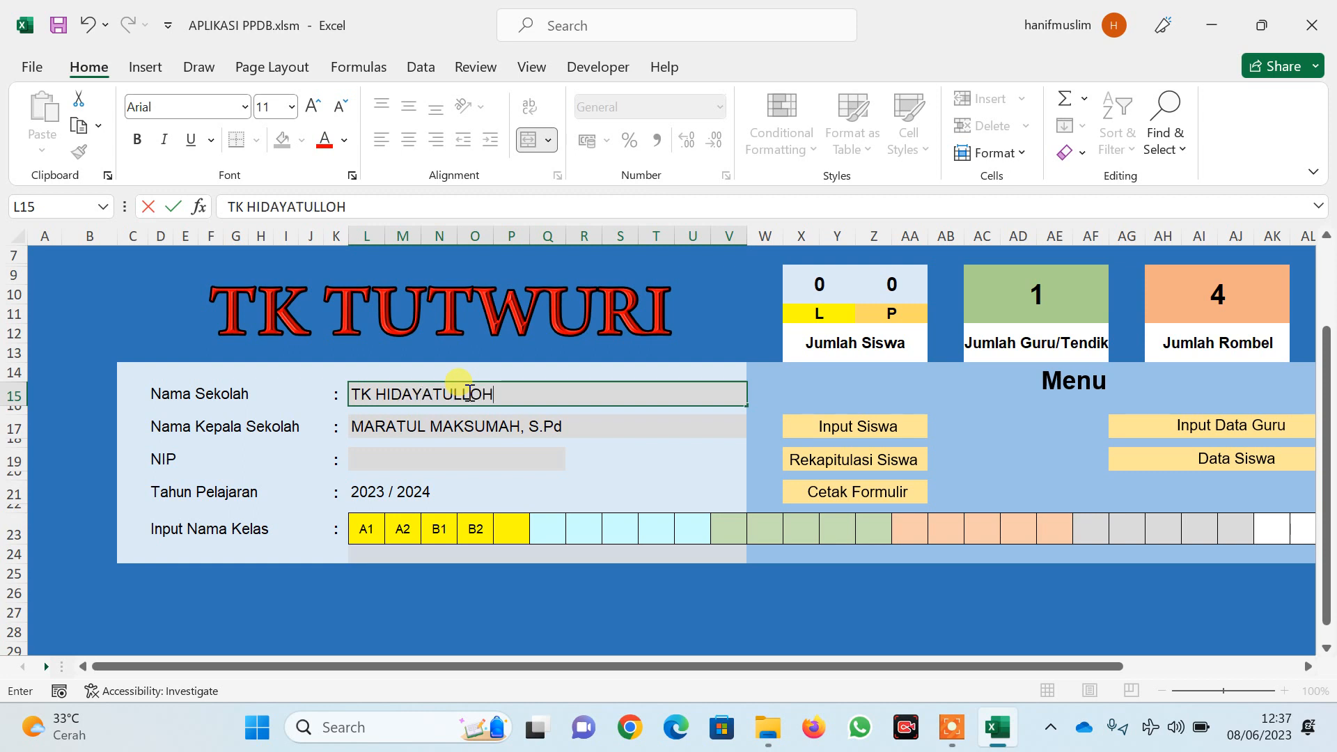
key("Return")
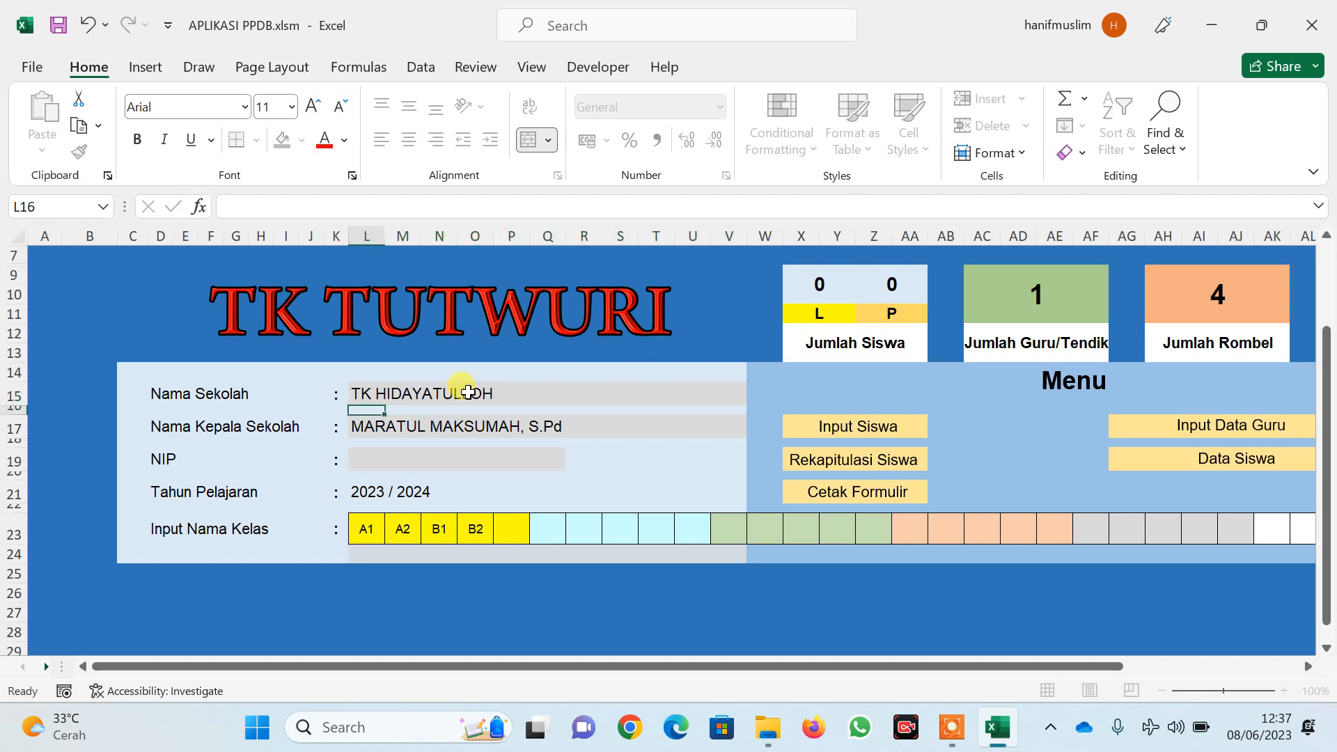
left_click(468, 392)
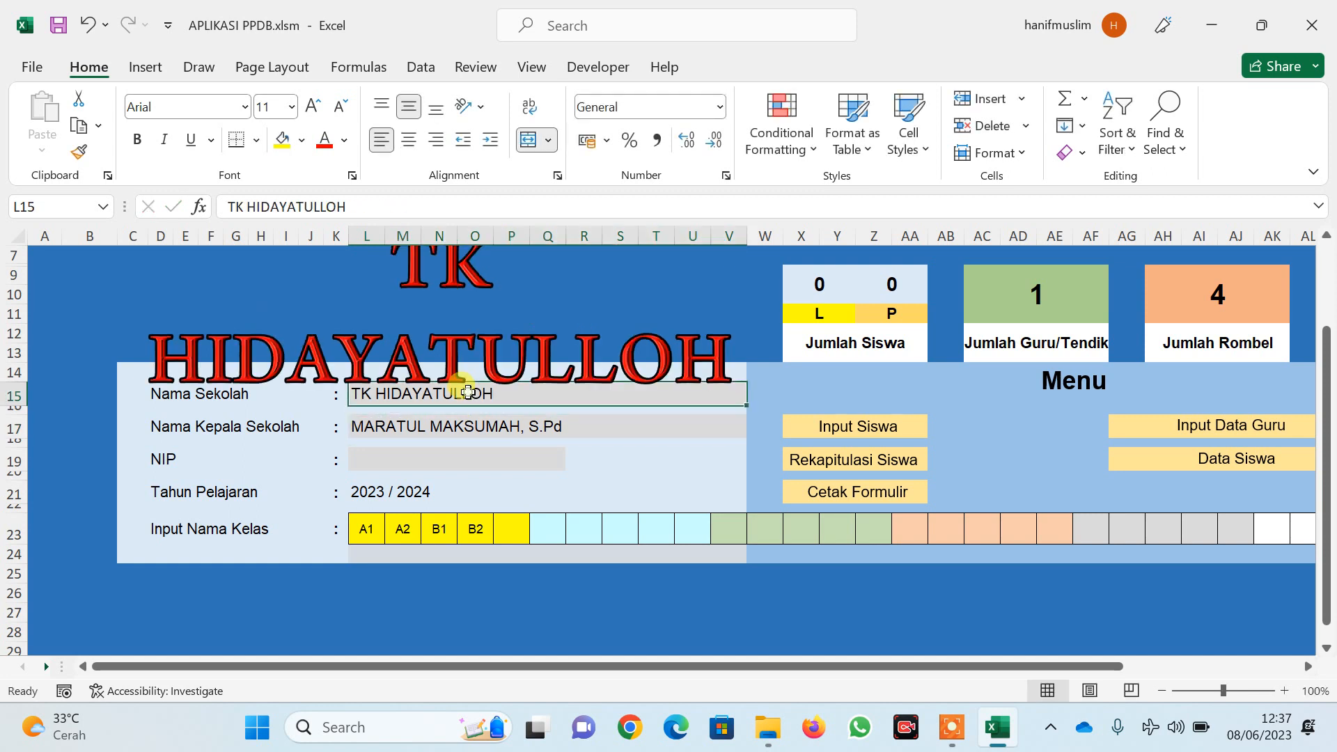
type("LILIK")
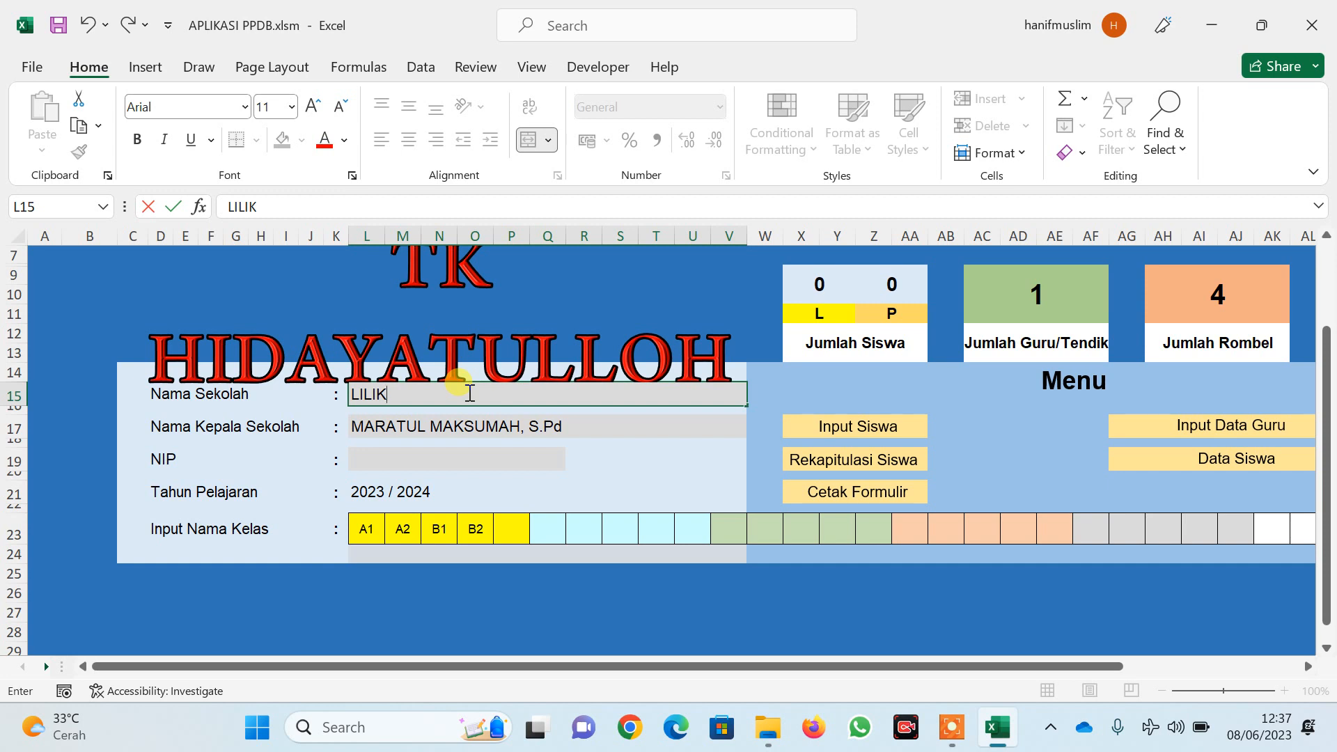
key("Return")
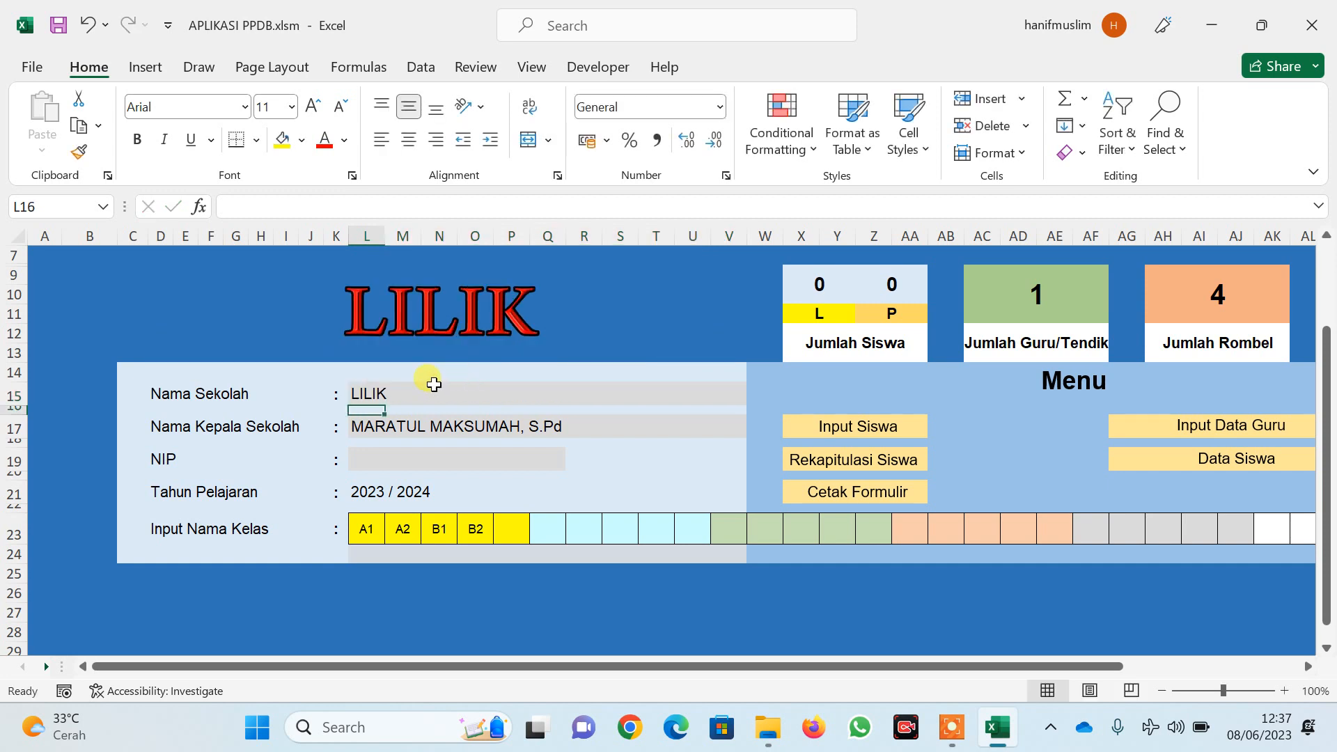
left_click(432, 391)
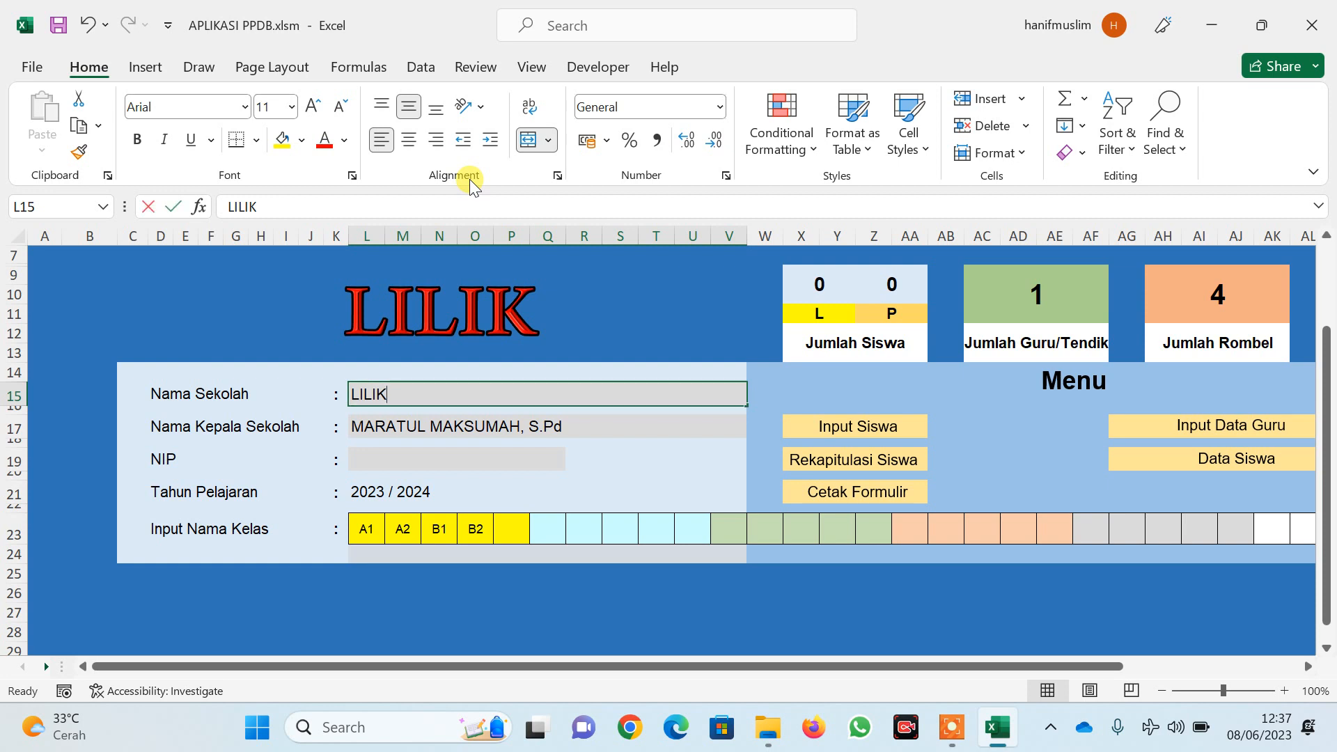
type("TK TUTWURI")
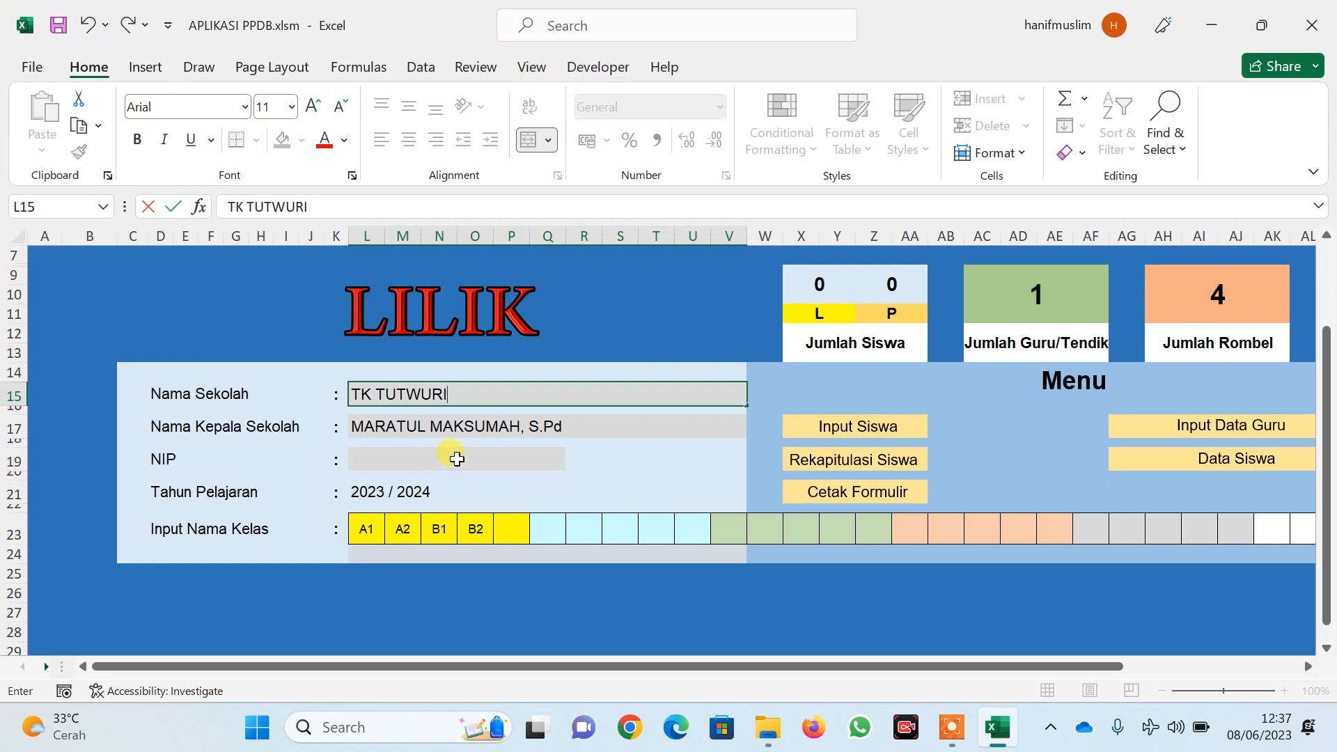
left_click(452, 425)
left_click(415, 494)
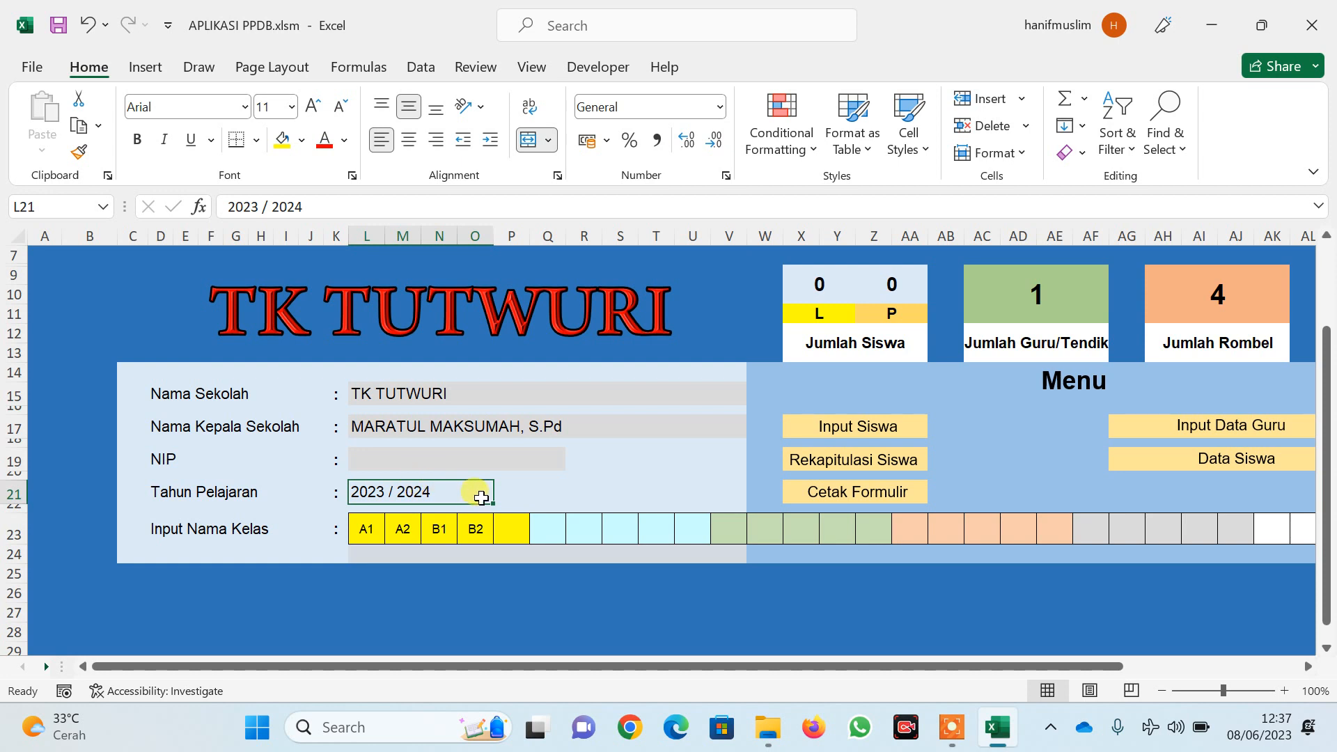
Type A and B into the first class cells of row 23 and clear the leftover class names
left_click(369, 533)
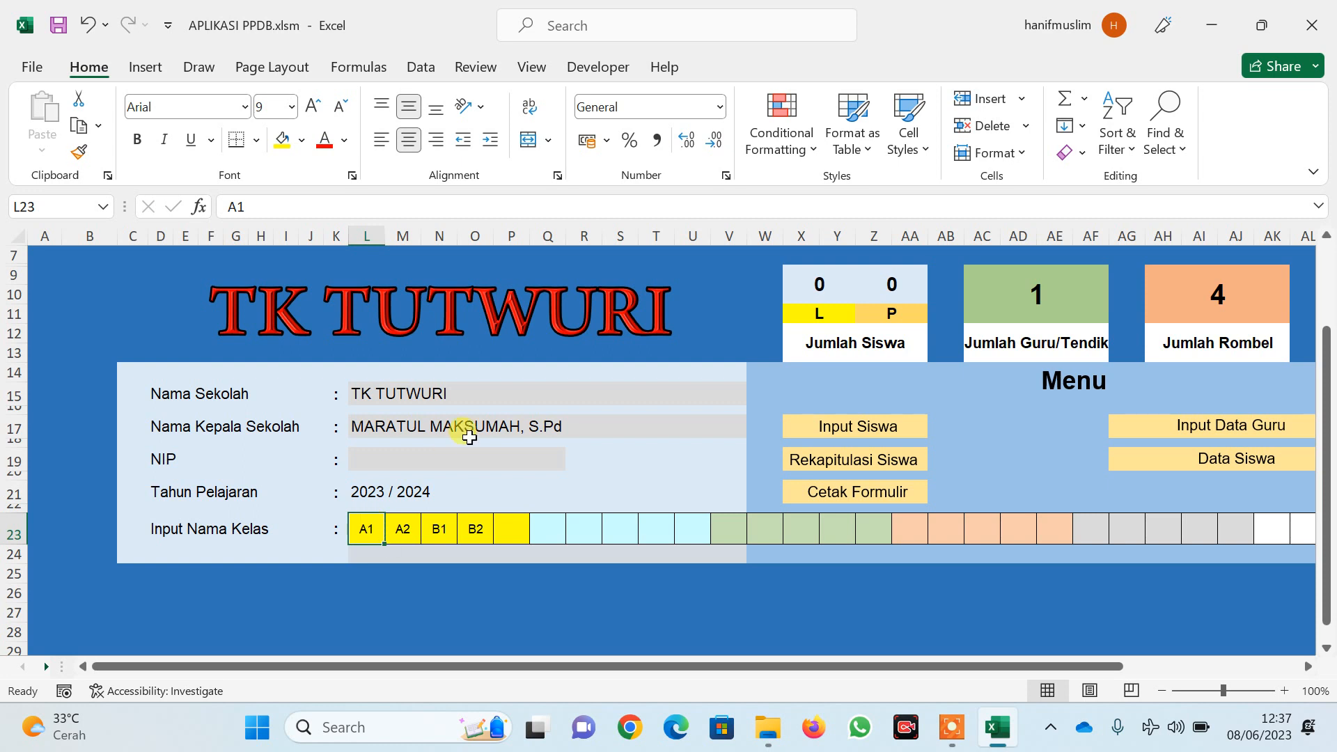
type("A")
key("Tab")
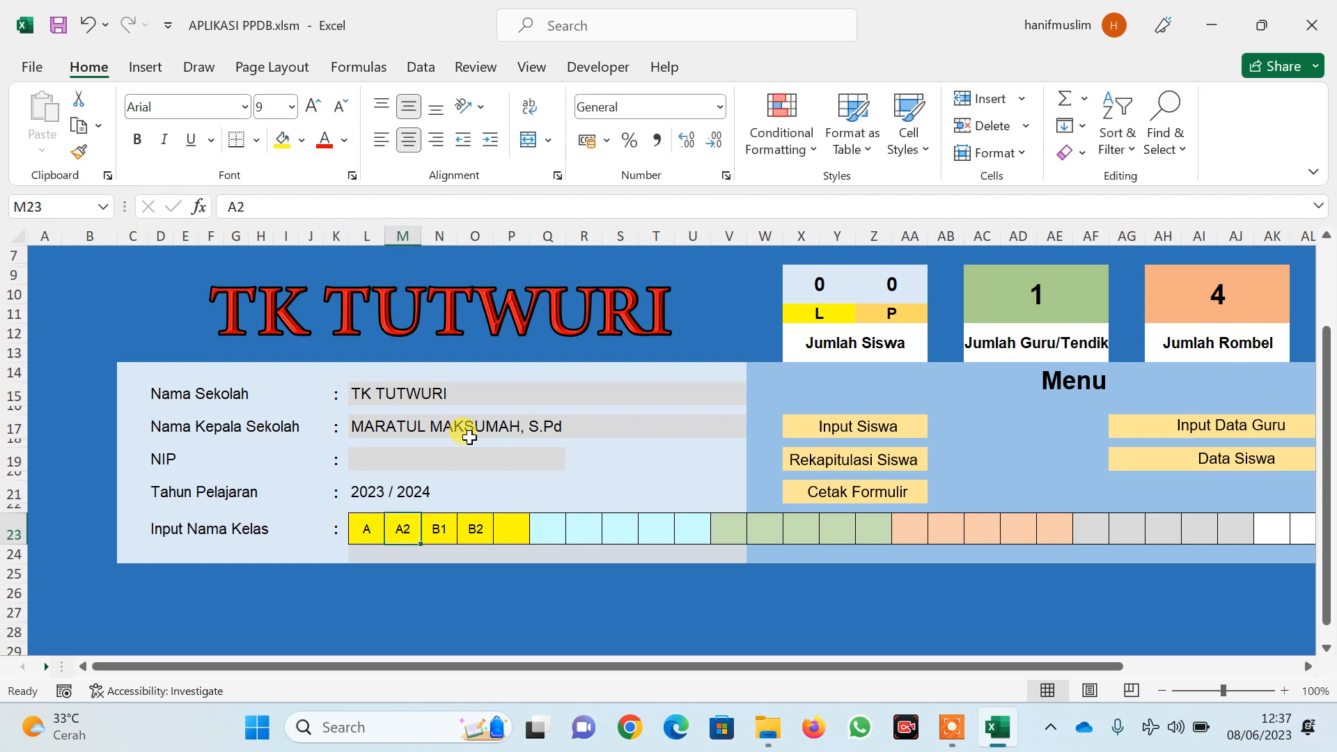
type("B")
key("Tab")
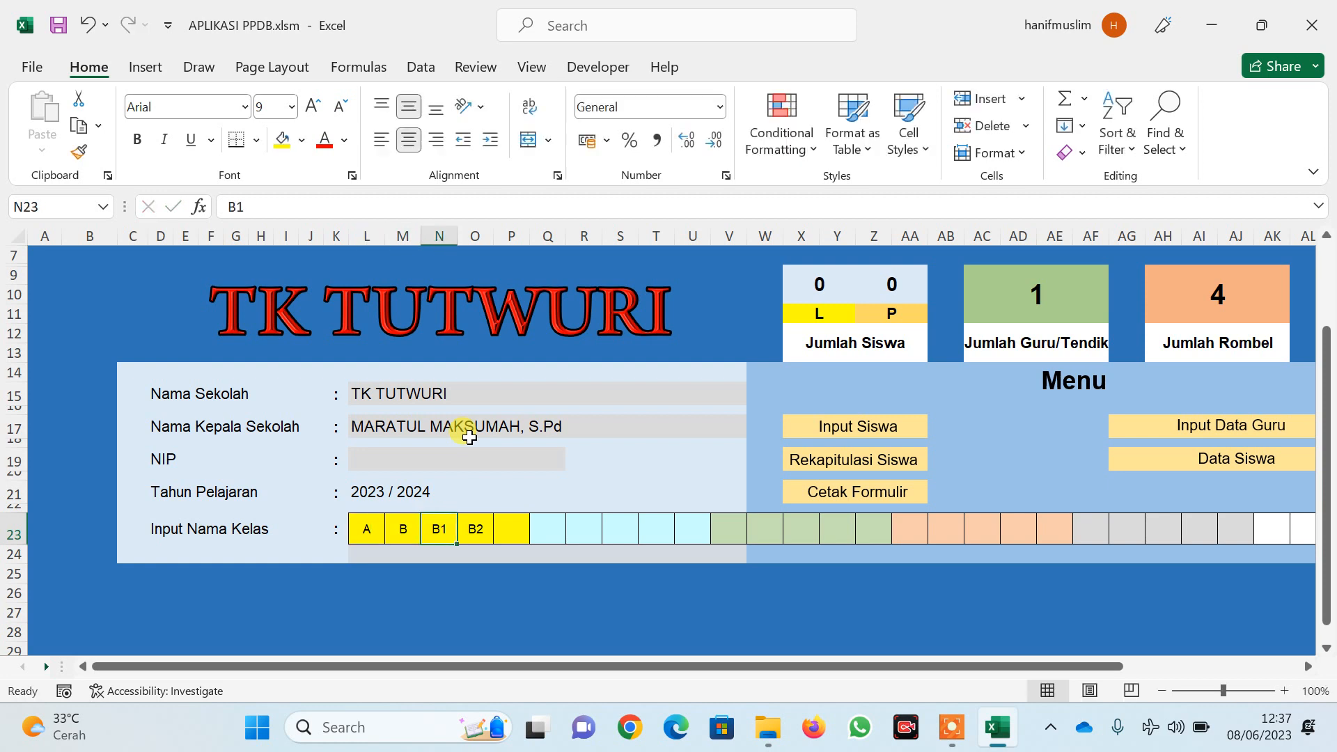
key("shift+Right")
key("shift+Right")
key("shift+Right")
key("shift+Right")
key("shift+Right")
key("shift+Right")
key("shift+Right")
key("shift+Right")
key("shift+Right")
key("shift+Right")
key("shift+Right")
key("shift+Right")
key("shift+Right")
key("shift+Right")
key("shift+Right")
key("shift+Right")
key("shift+Right")
key("shift+Right")
key("shift+Right")
key("shift+Right")
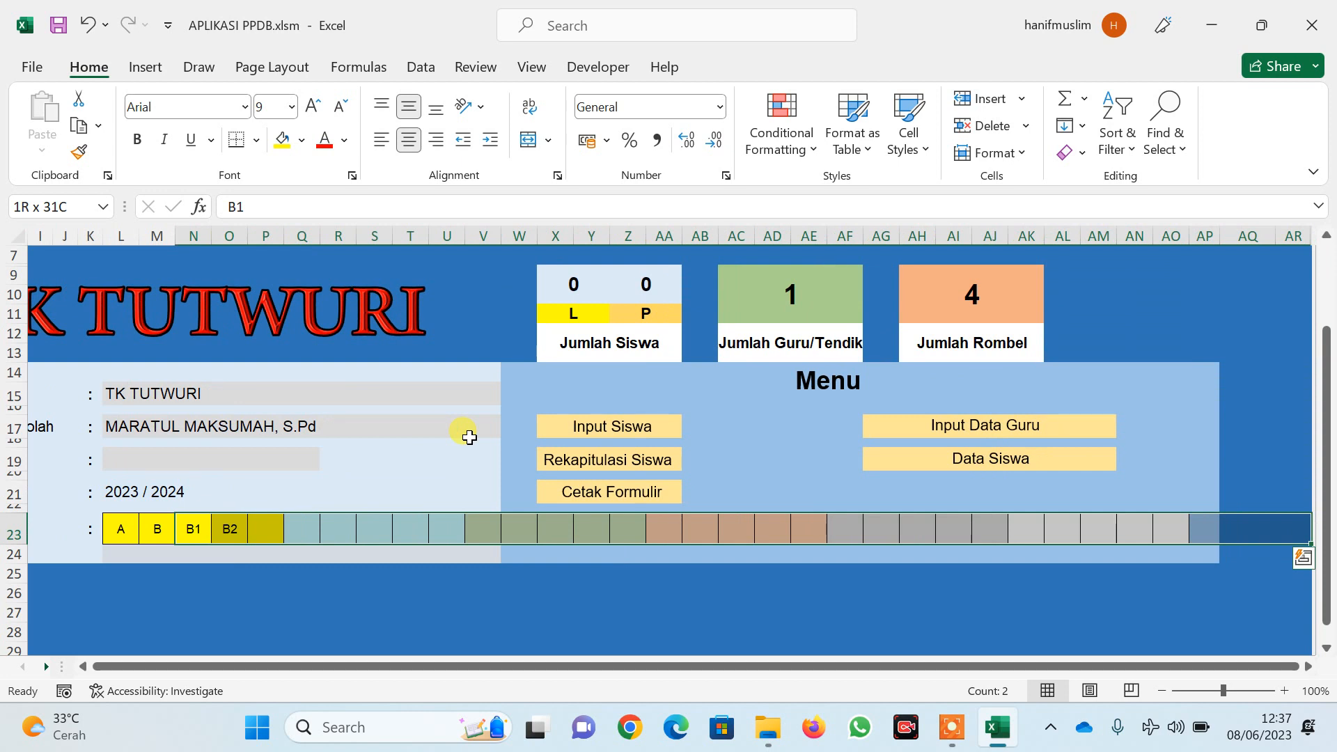
key("Delete")
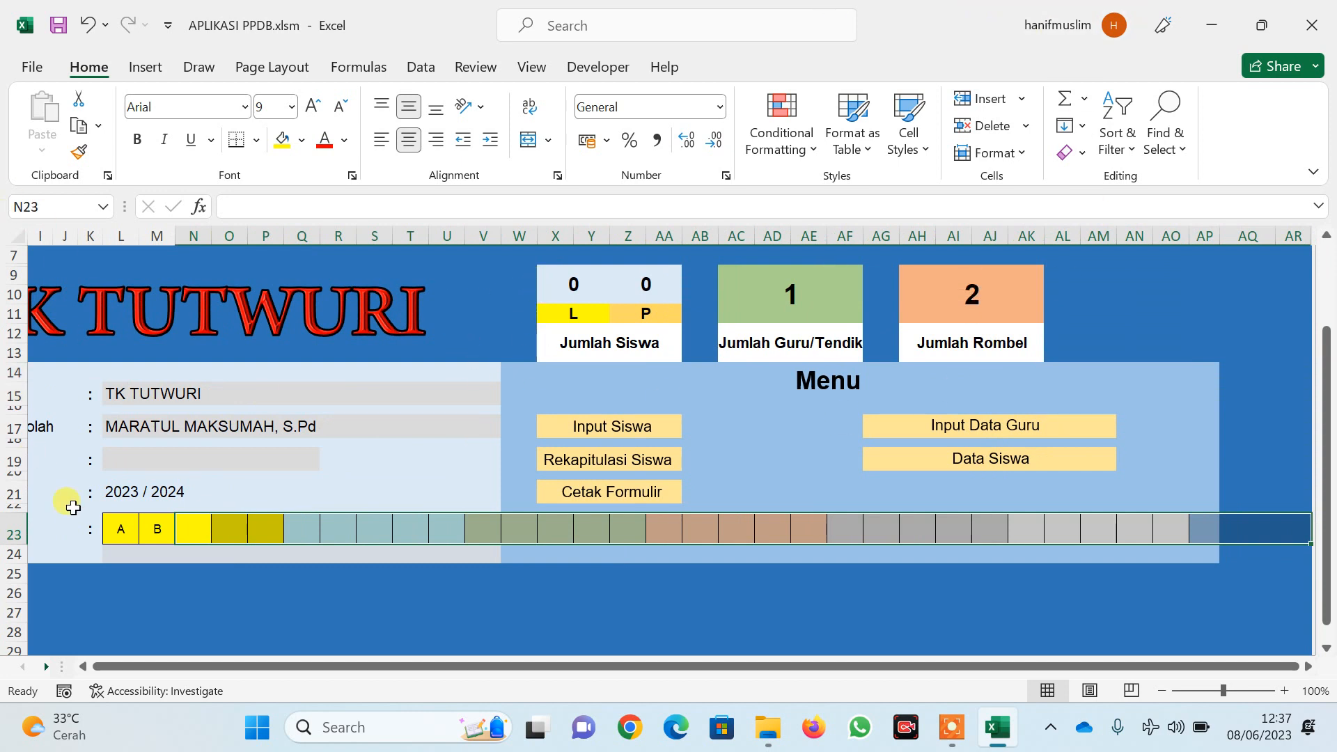
Enter class codes A1, A2, A3, B1, B2 and B3 across row 23
left_click(122, 530)
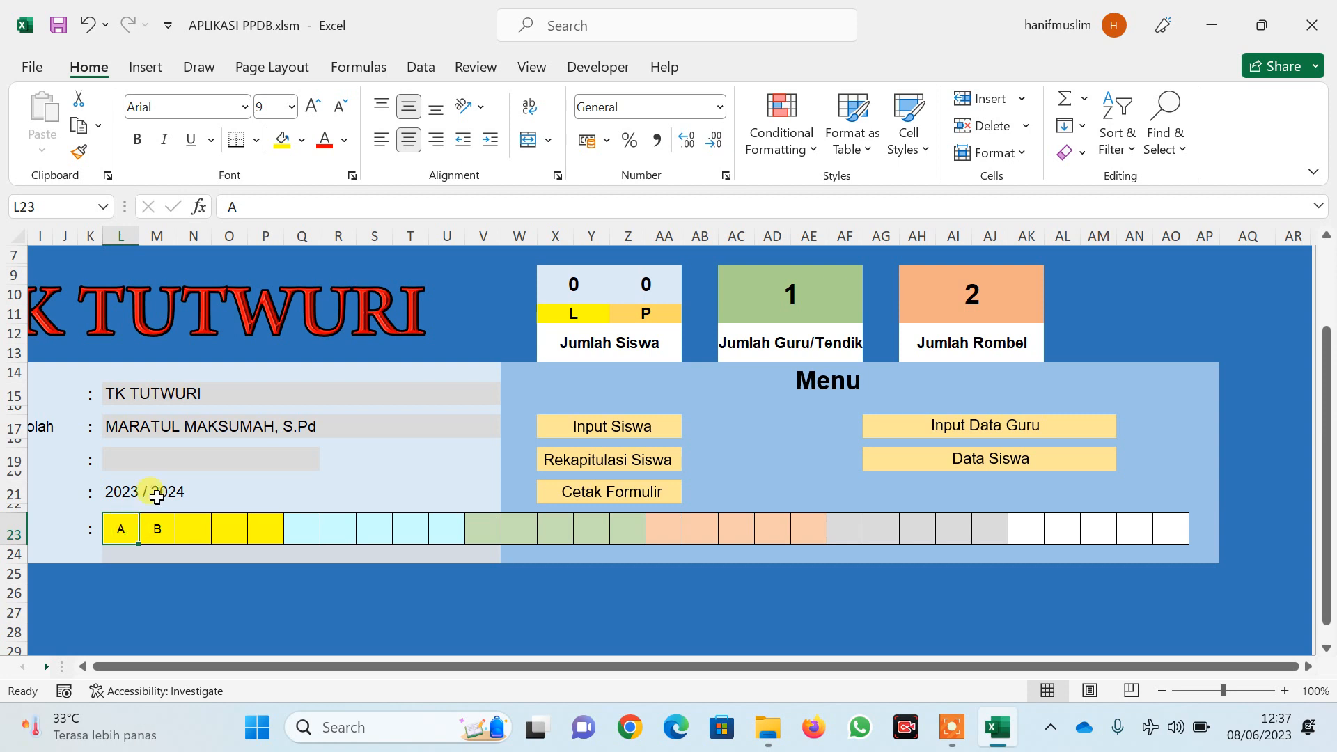
type("A1")
key("Tab")
type("2")
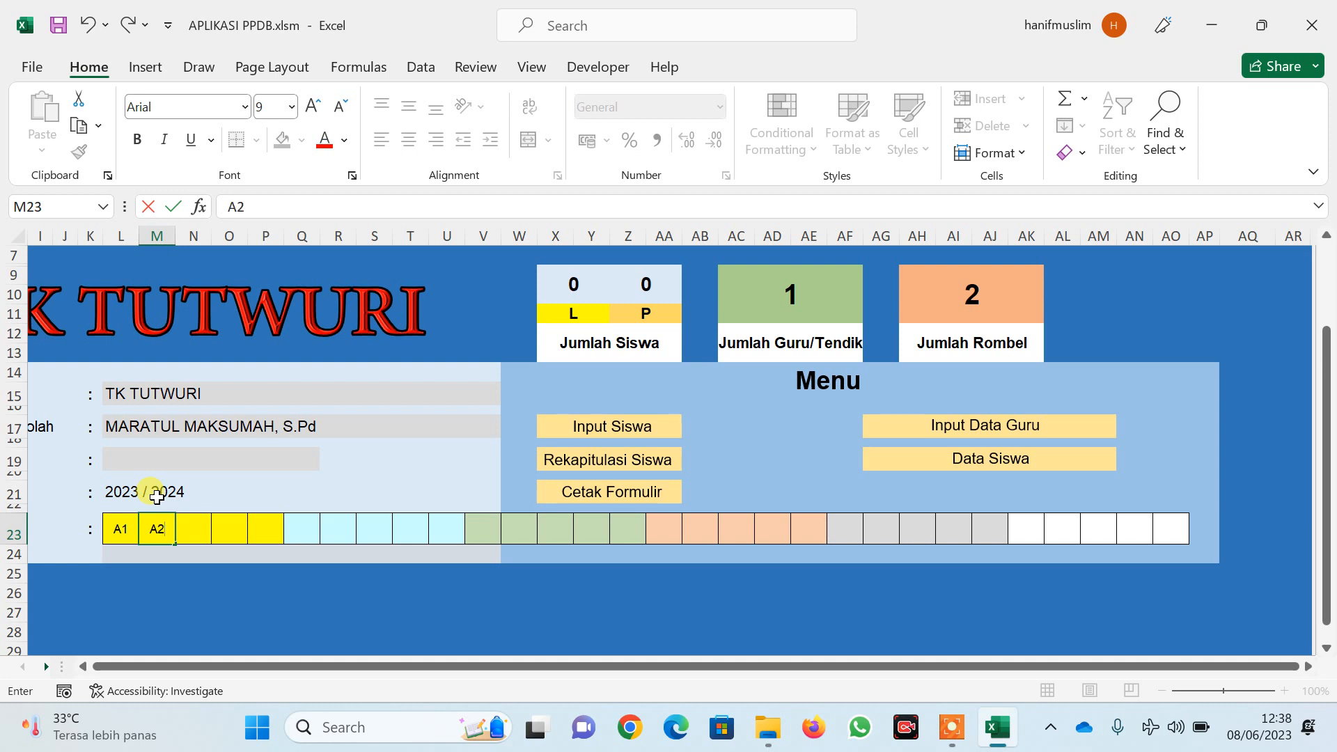
key("Tab")
type("A")
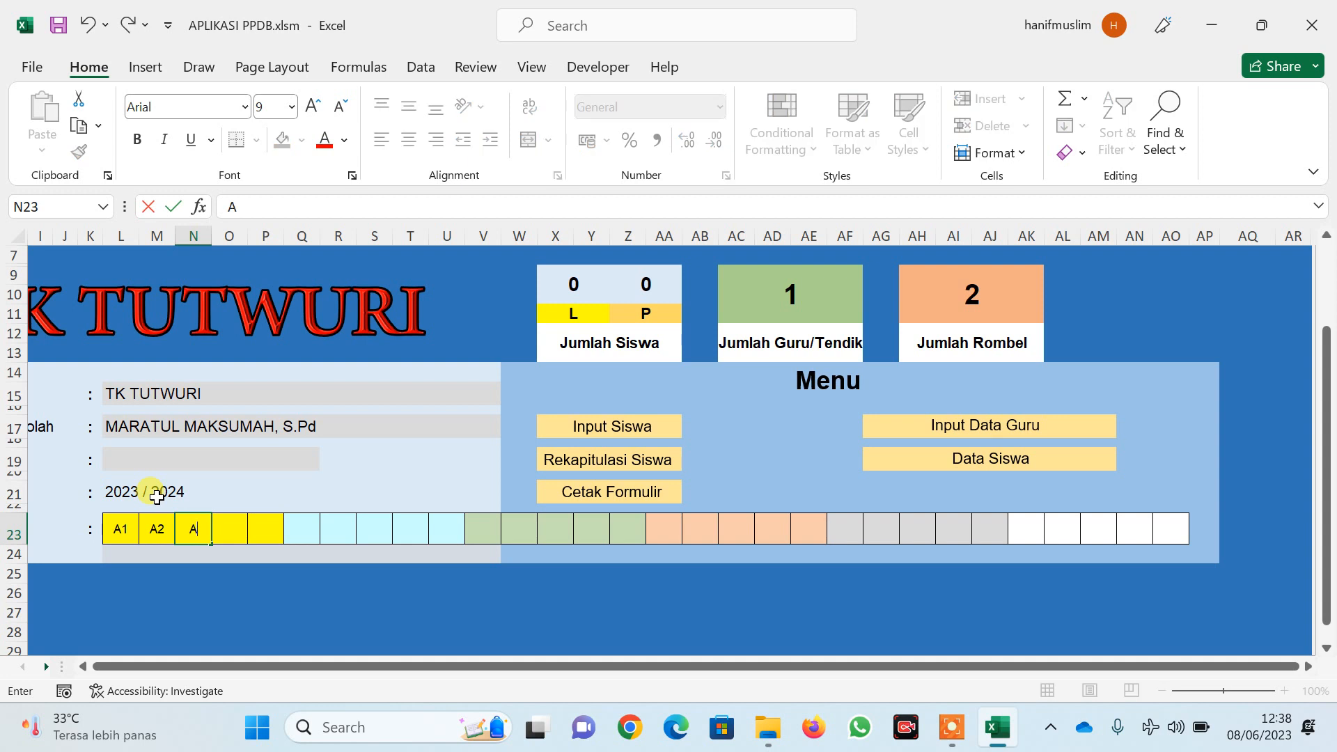
key("Tab")
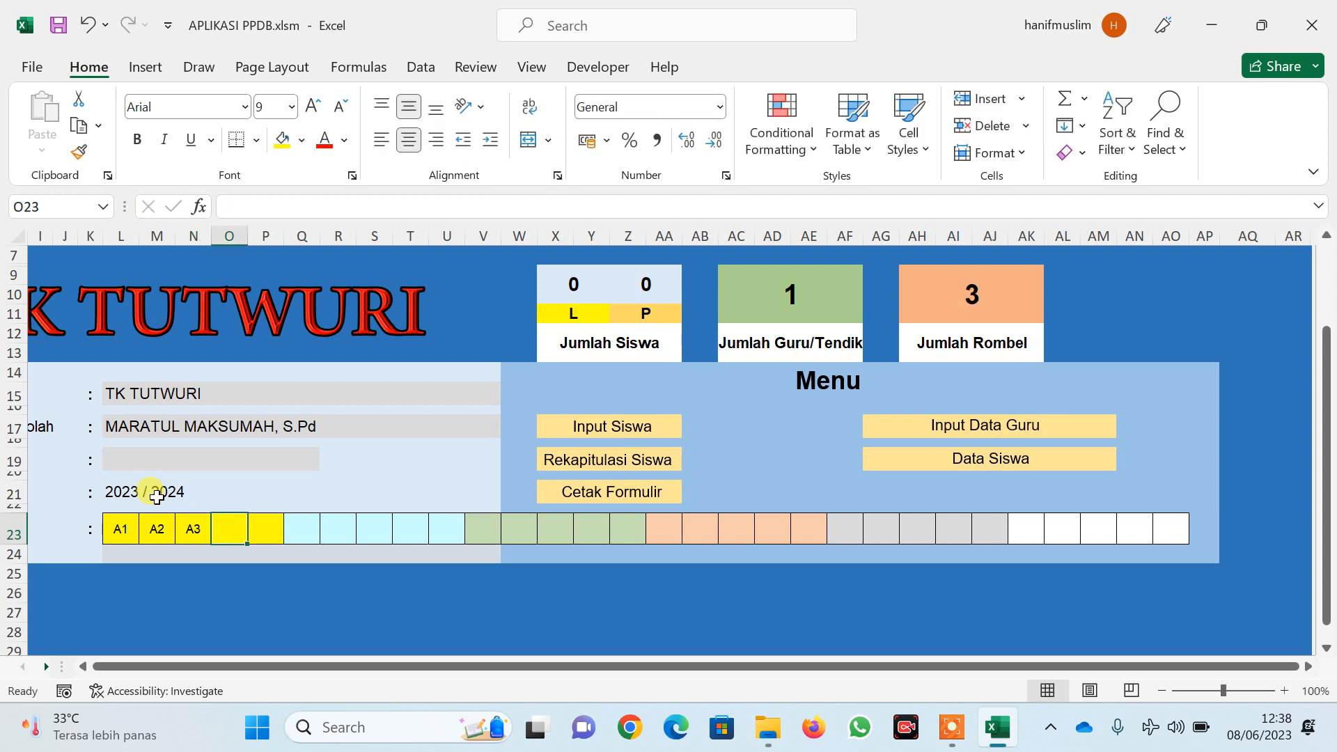
type("B1")
key("Tab")
type("B")
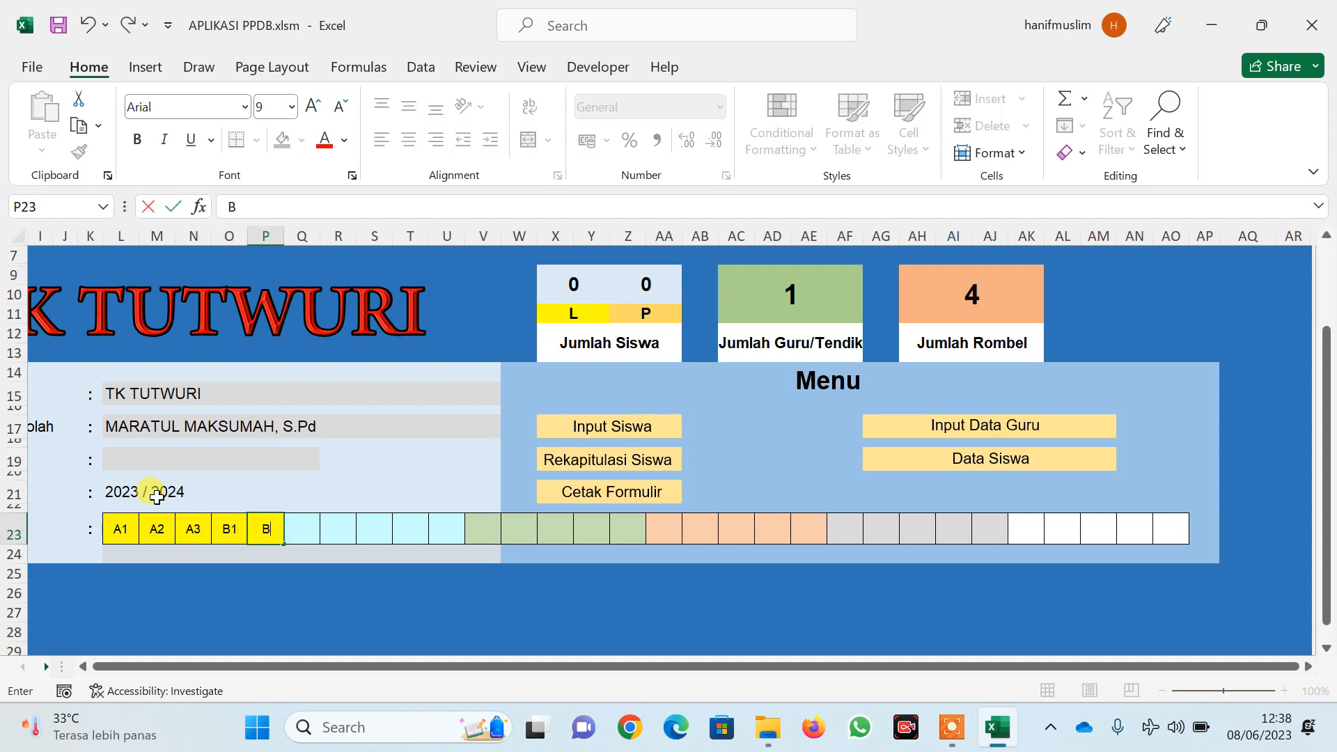
type("2")
key("Tab")
type("B")
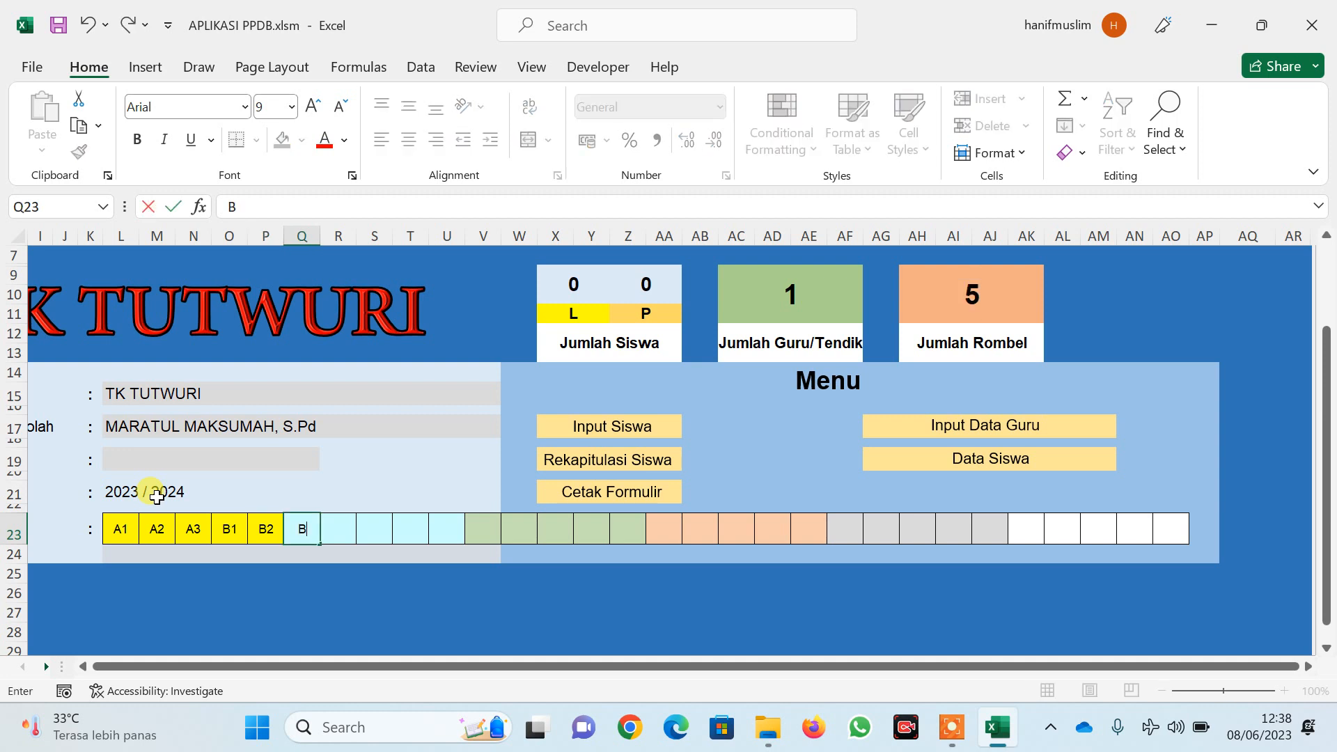
type("3")
key("Tab")
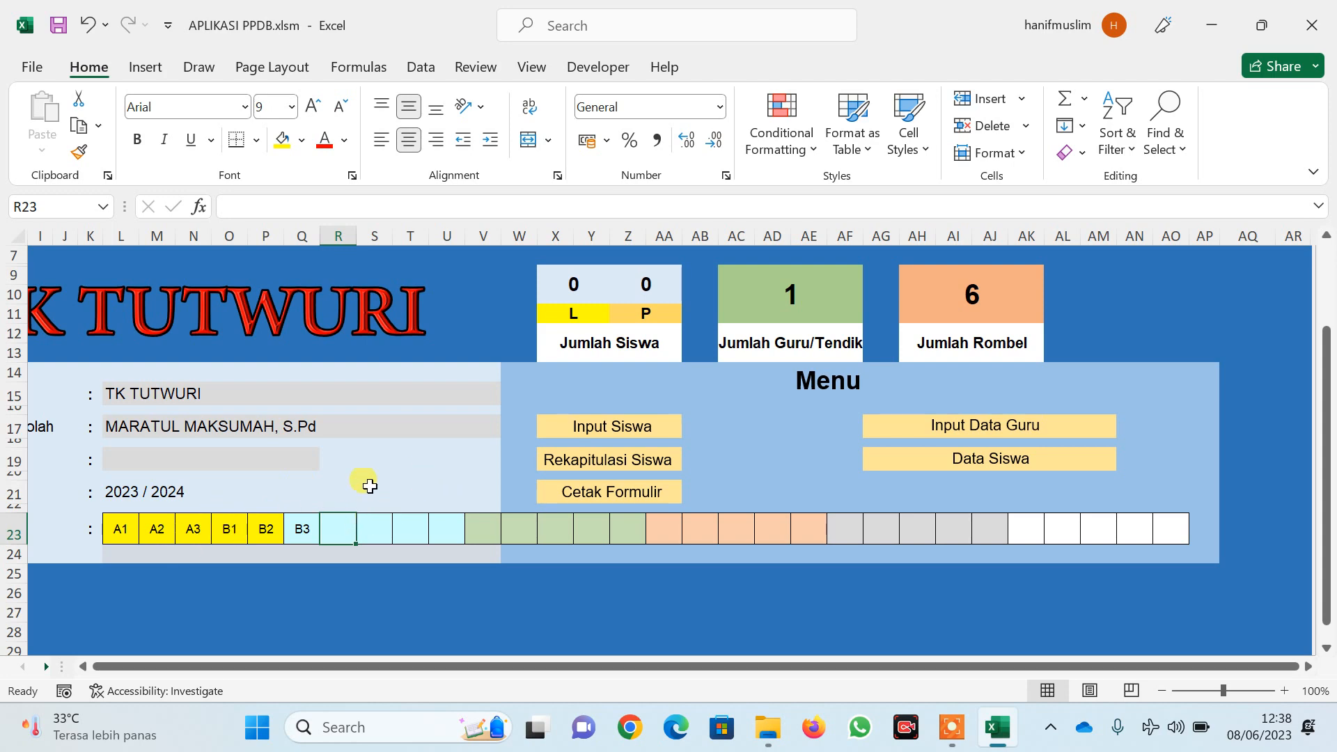
scroll(338, 521, "up", 2)
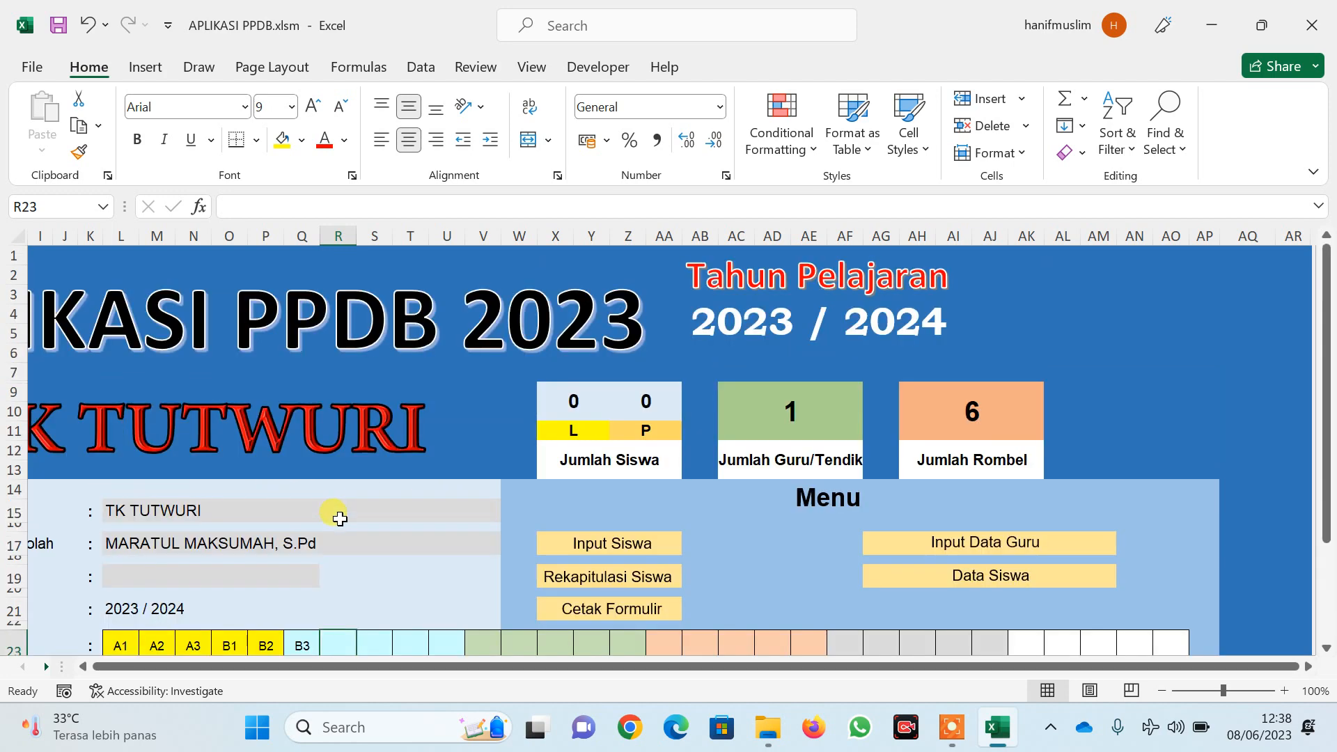
Open the student input form with class A1 and status Siswa Baru
scroll(340, 516, "down", 2)
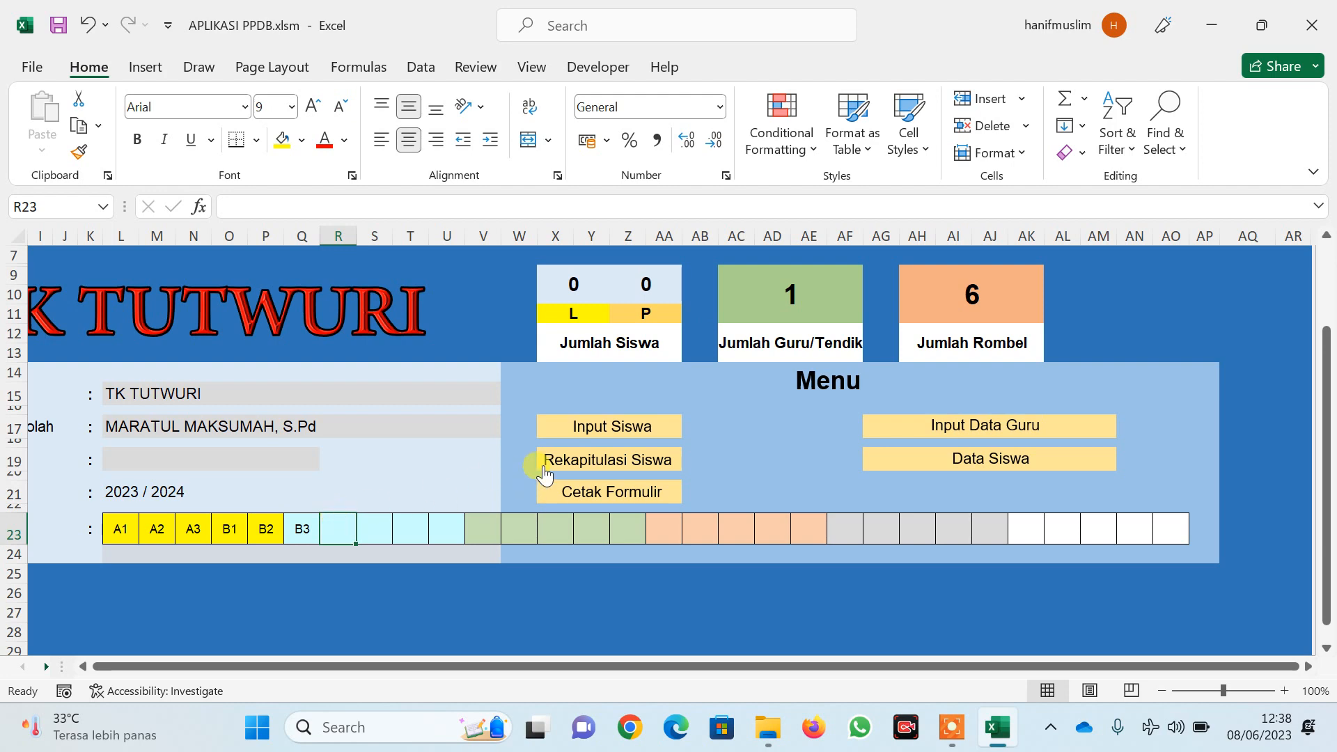
left_click(605, 434)
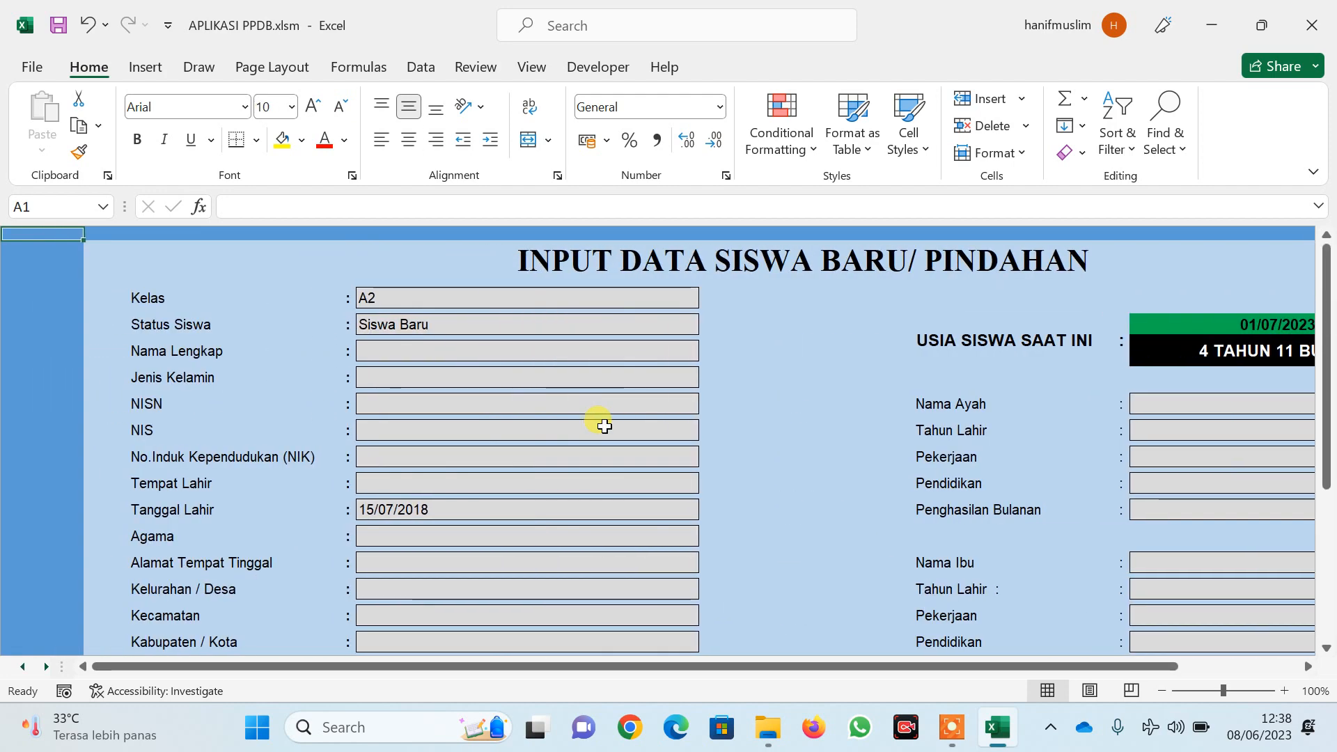
left_click(641, 292)
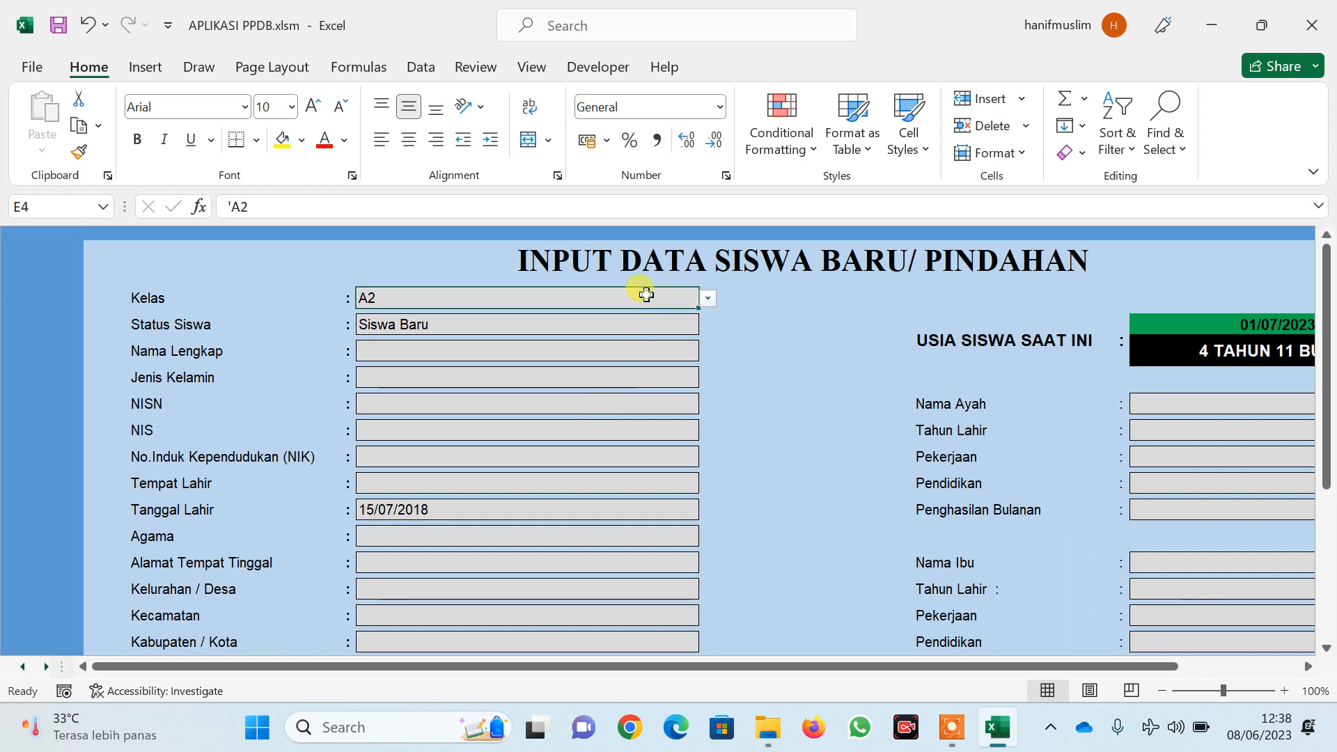
left_click(706, 299)
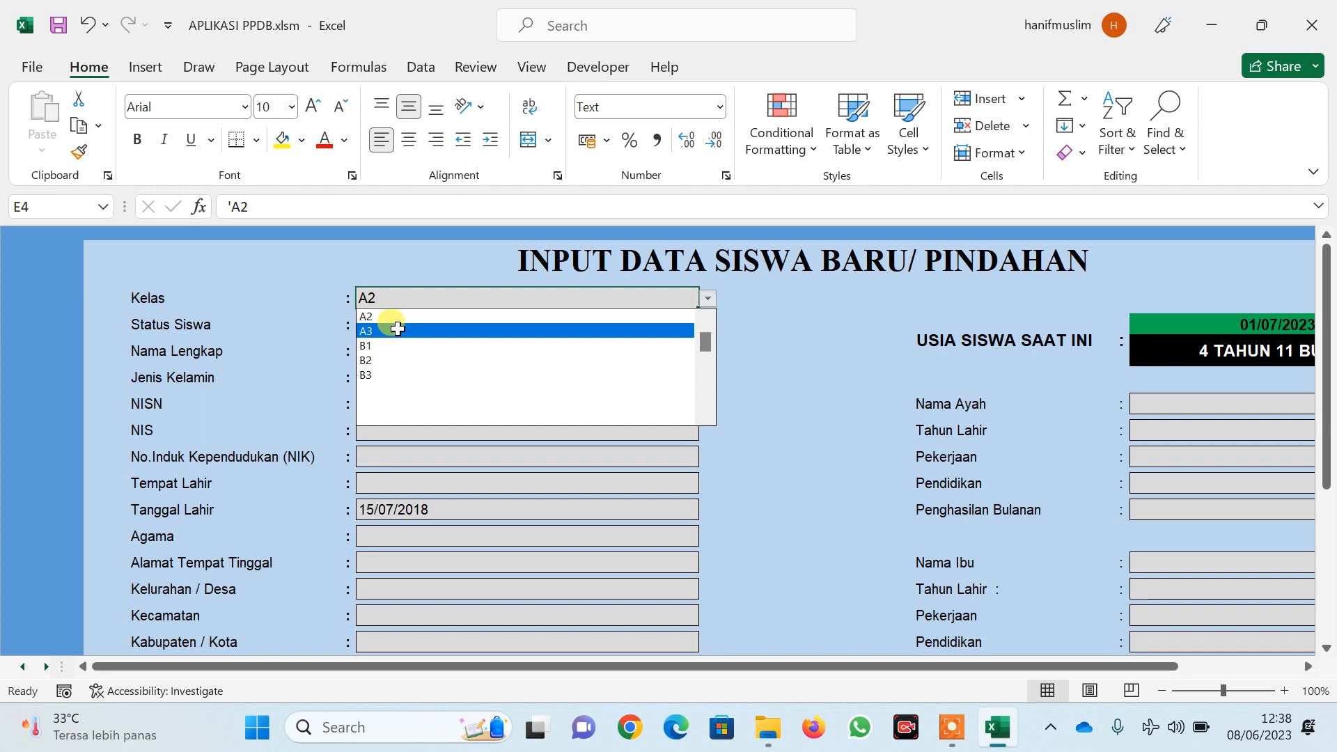
left_click_drag(706, 346, 692, 310)
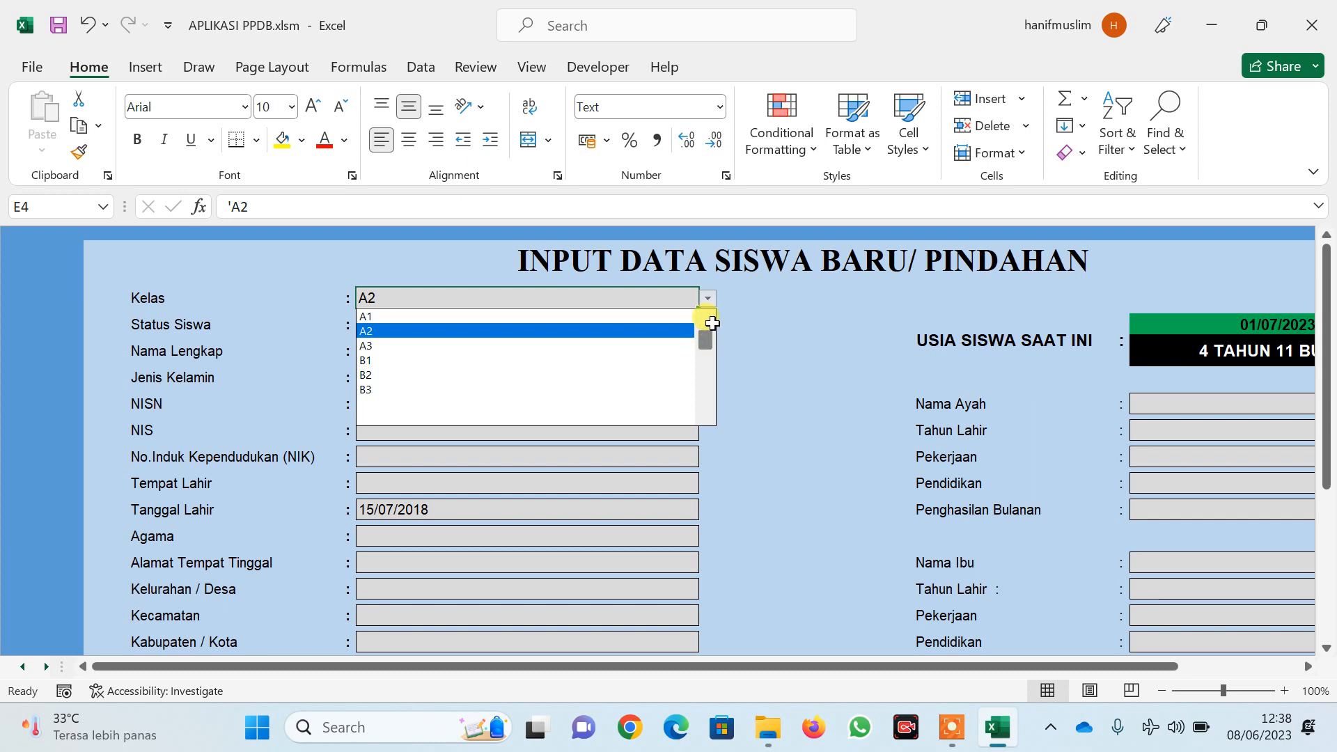
left_click_drag(704, 336, 707, 289)
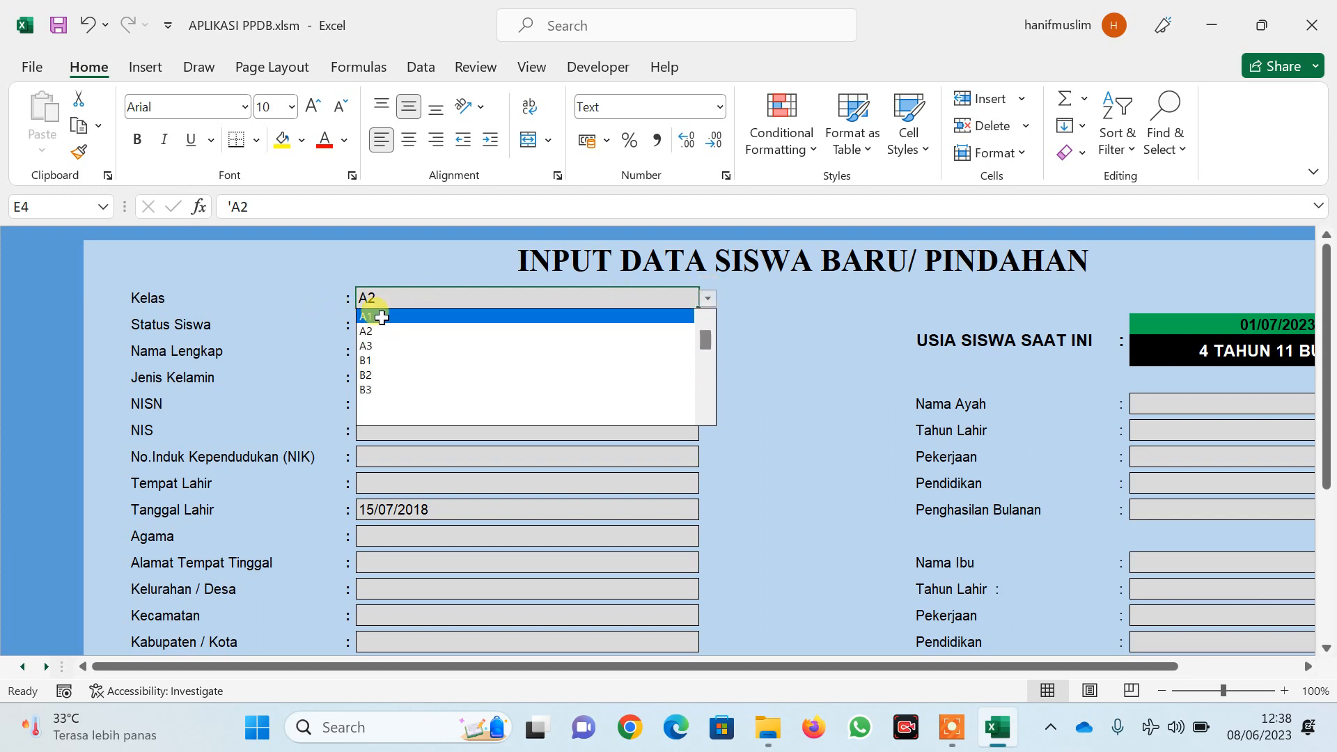
left_click(381, 318)
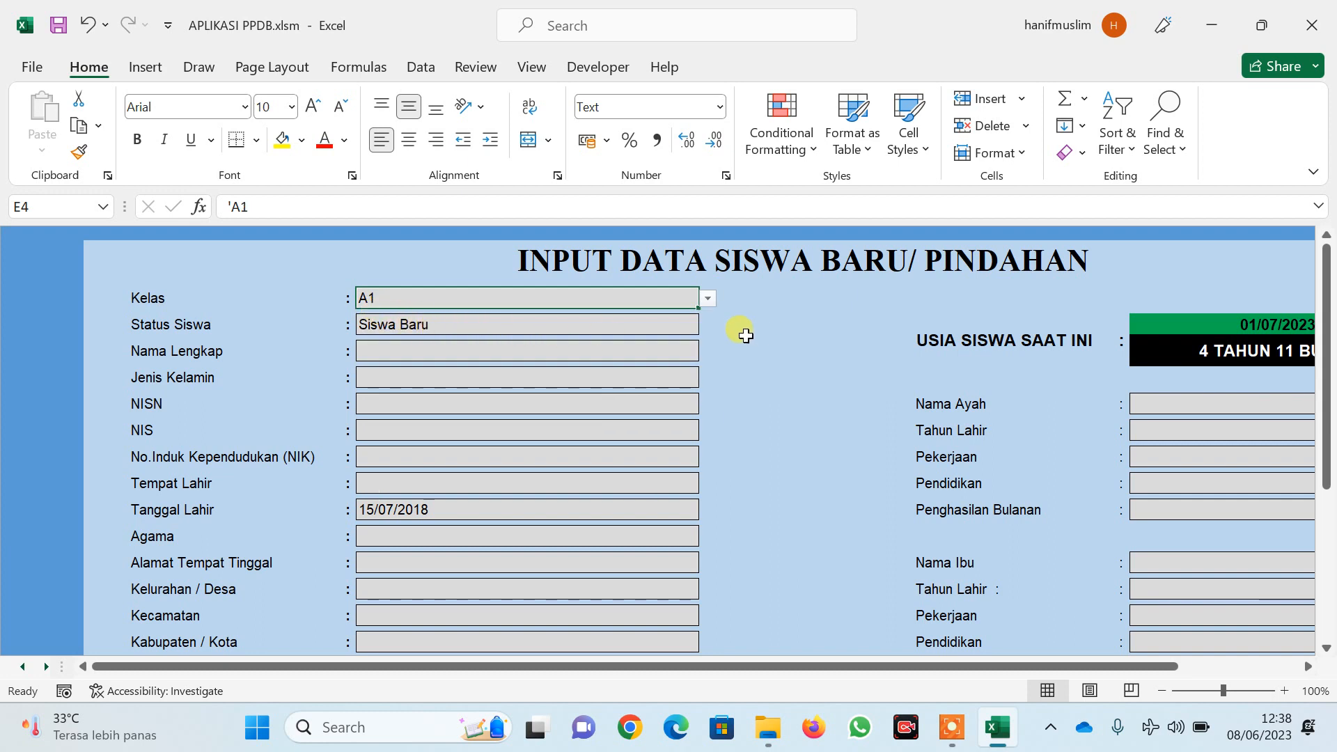
left_click(677, 328)
left_click(704, 324)
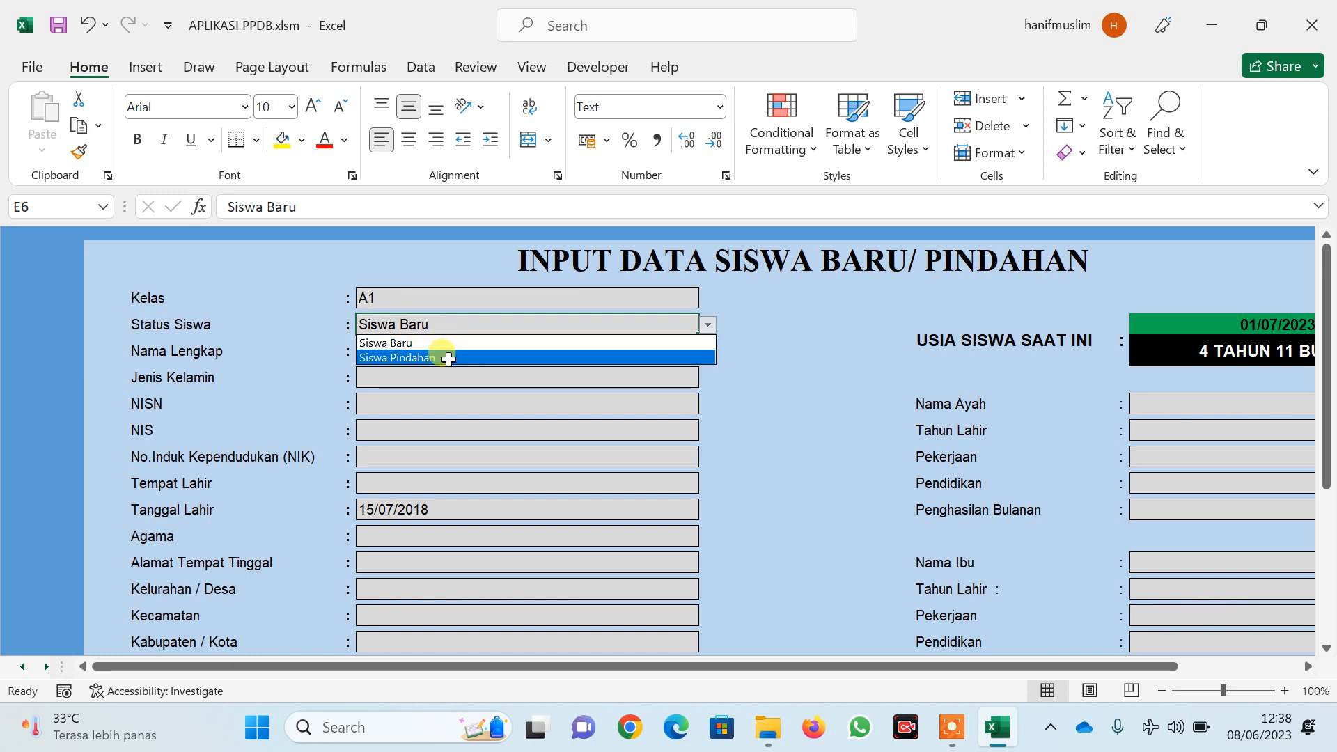
left_click(455, 342)
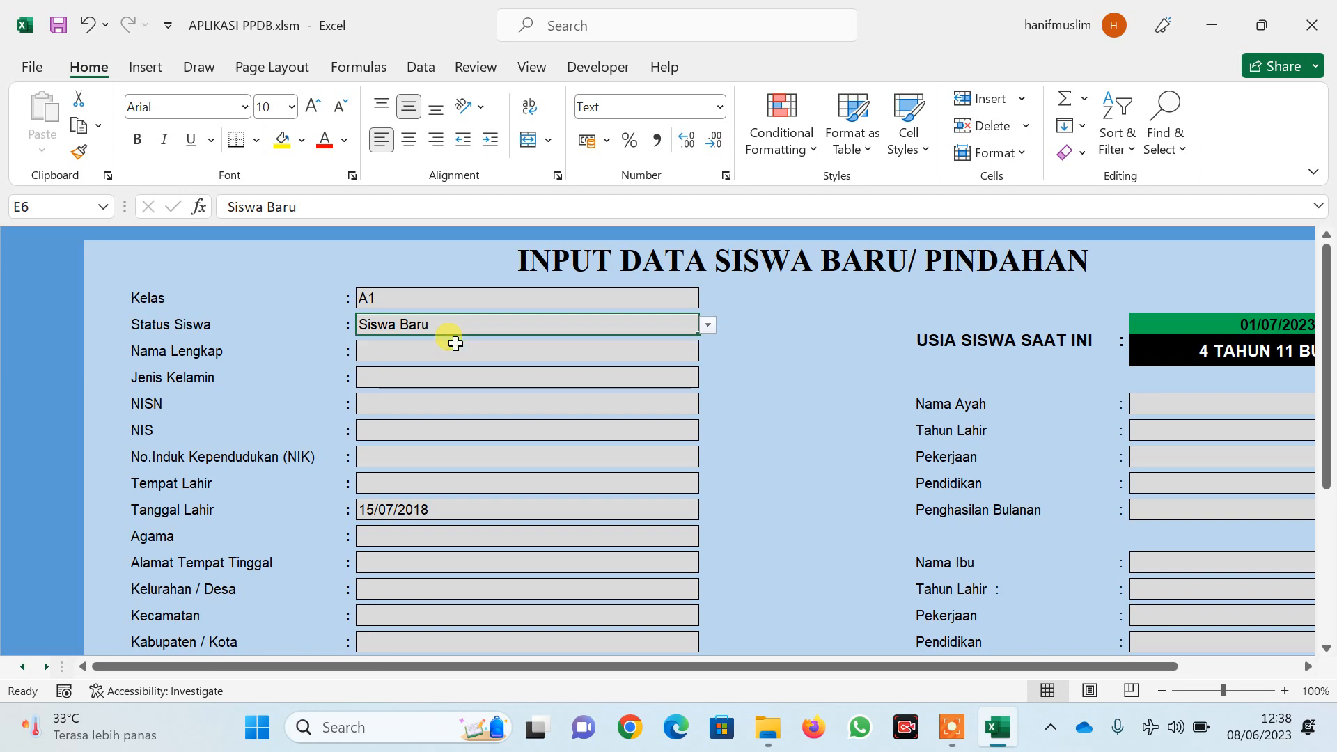
Enter the student's full name and set the gender to L
left_click(453, 345)
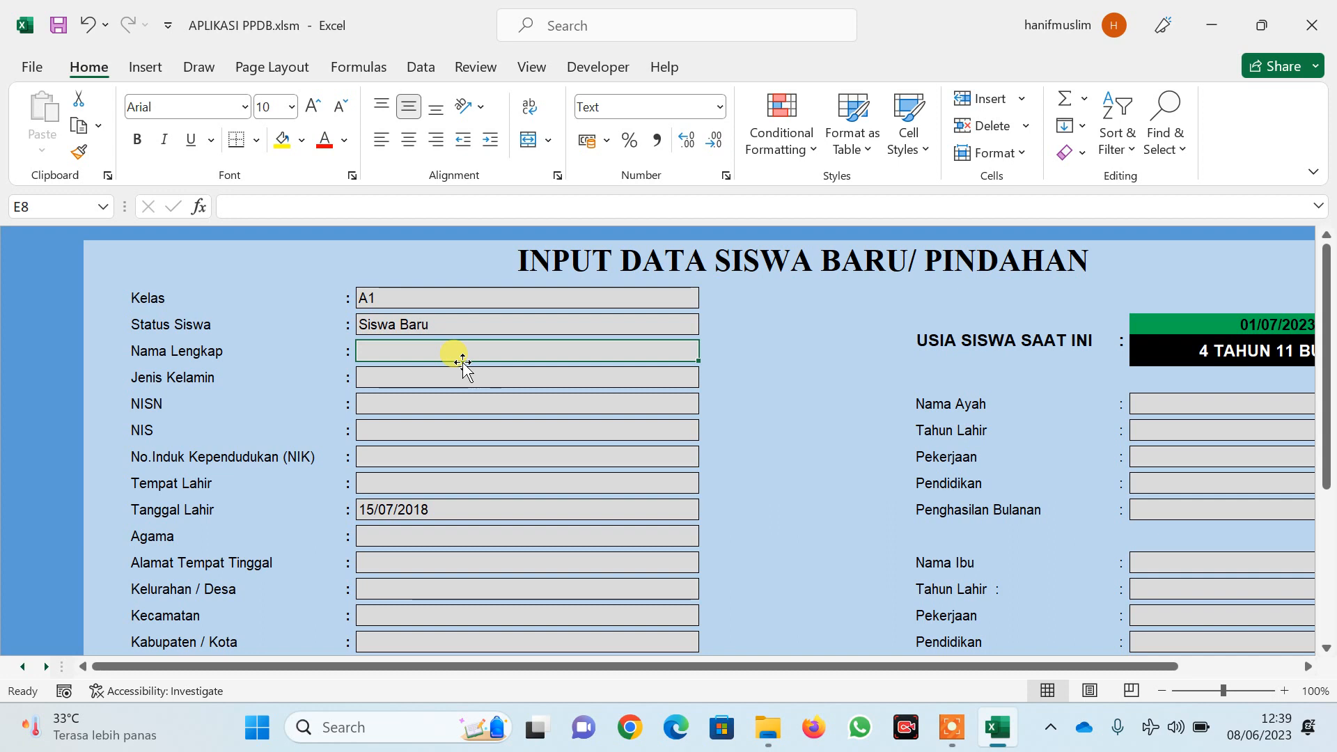
type("SUSILO")
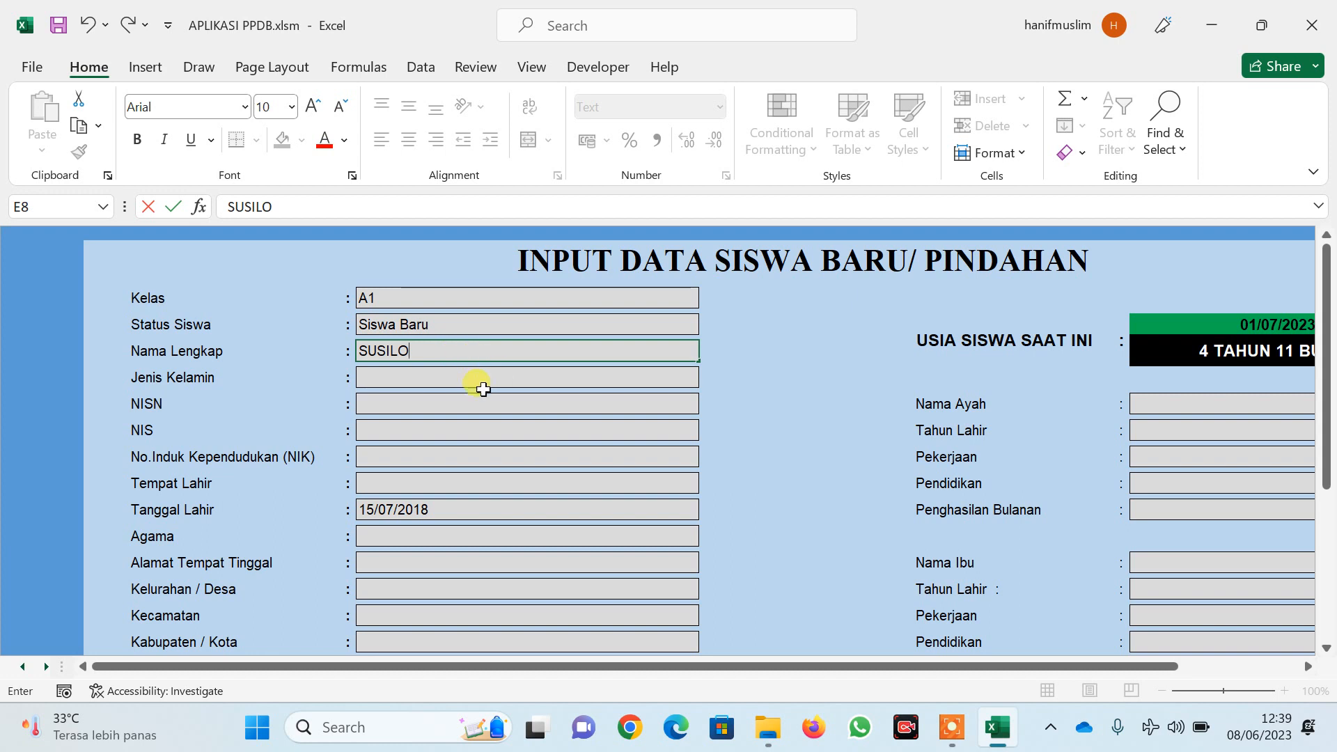
left_click(456, 377)
left_click(704, 378)
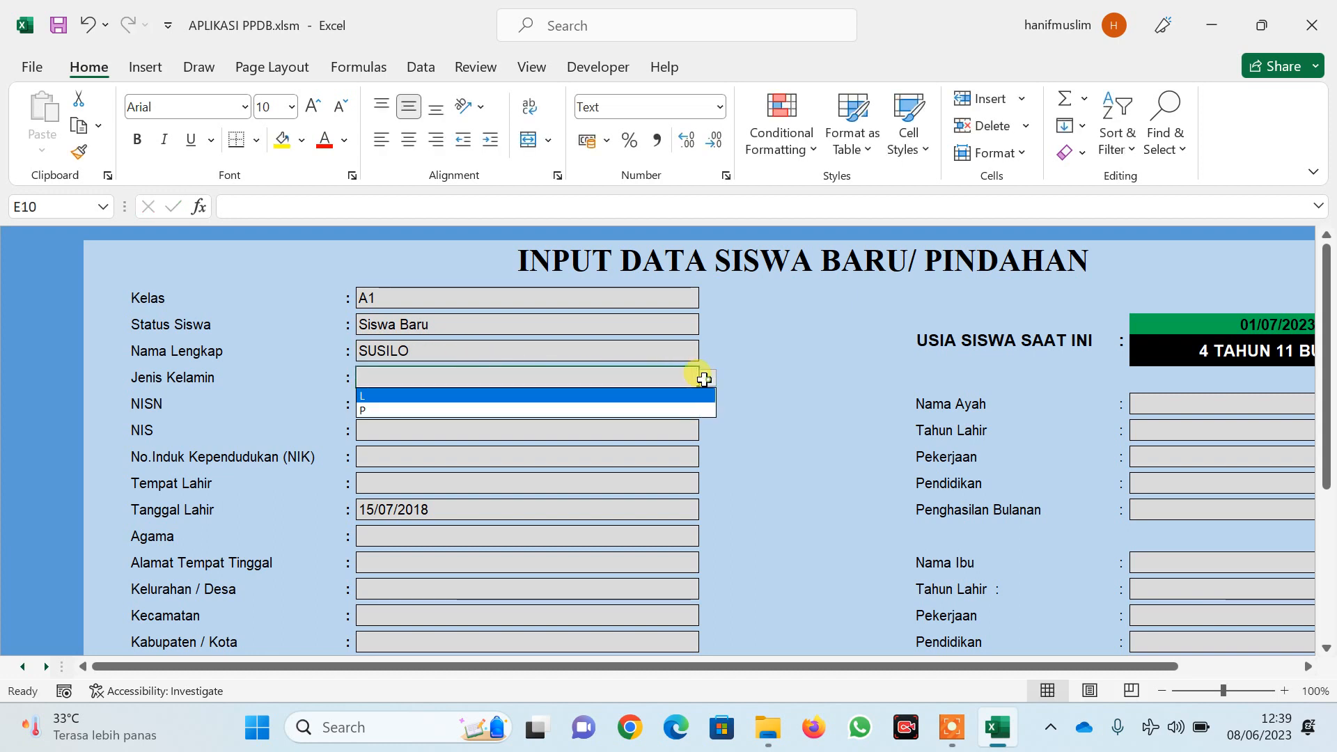
left_click(411, 395)
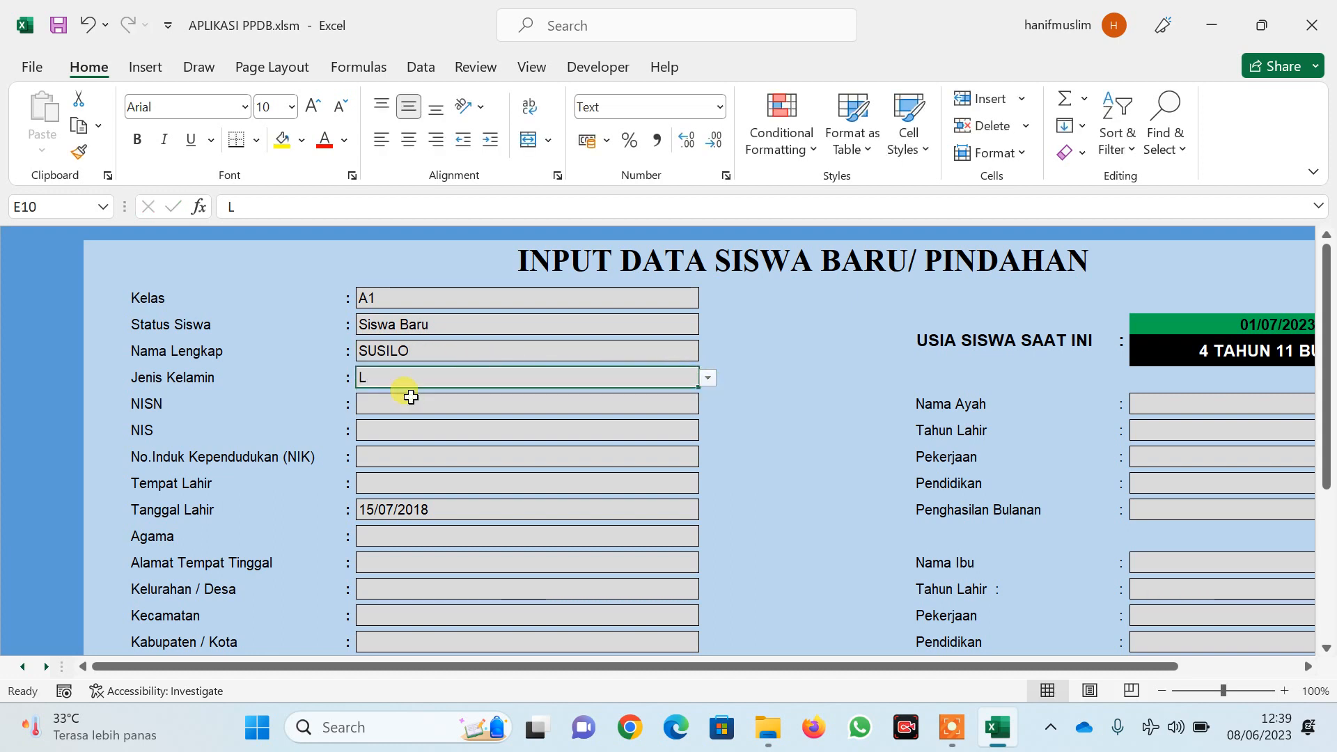
Fill in the student's NISN, NIS and NIK numbers
left_click(426, 401)
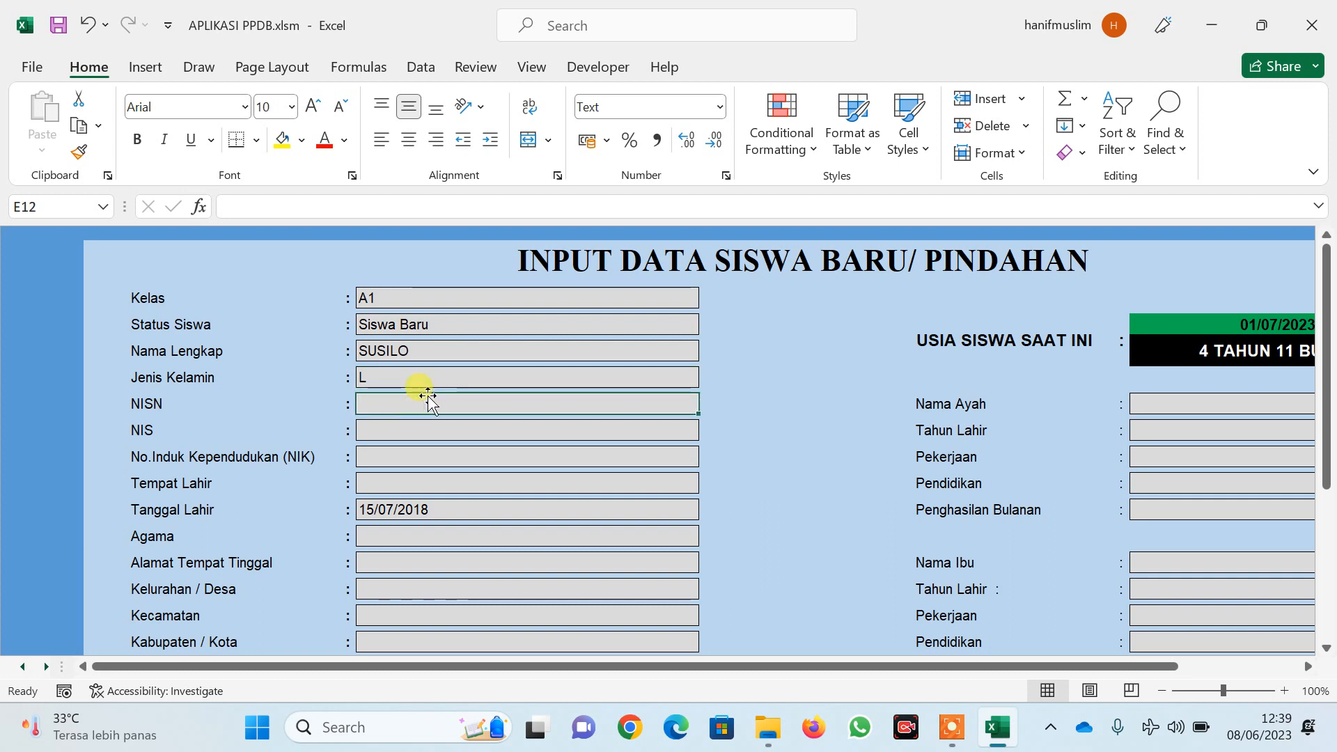
type("234")
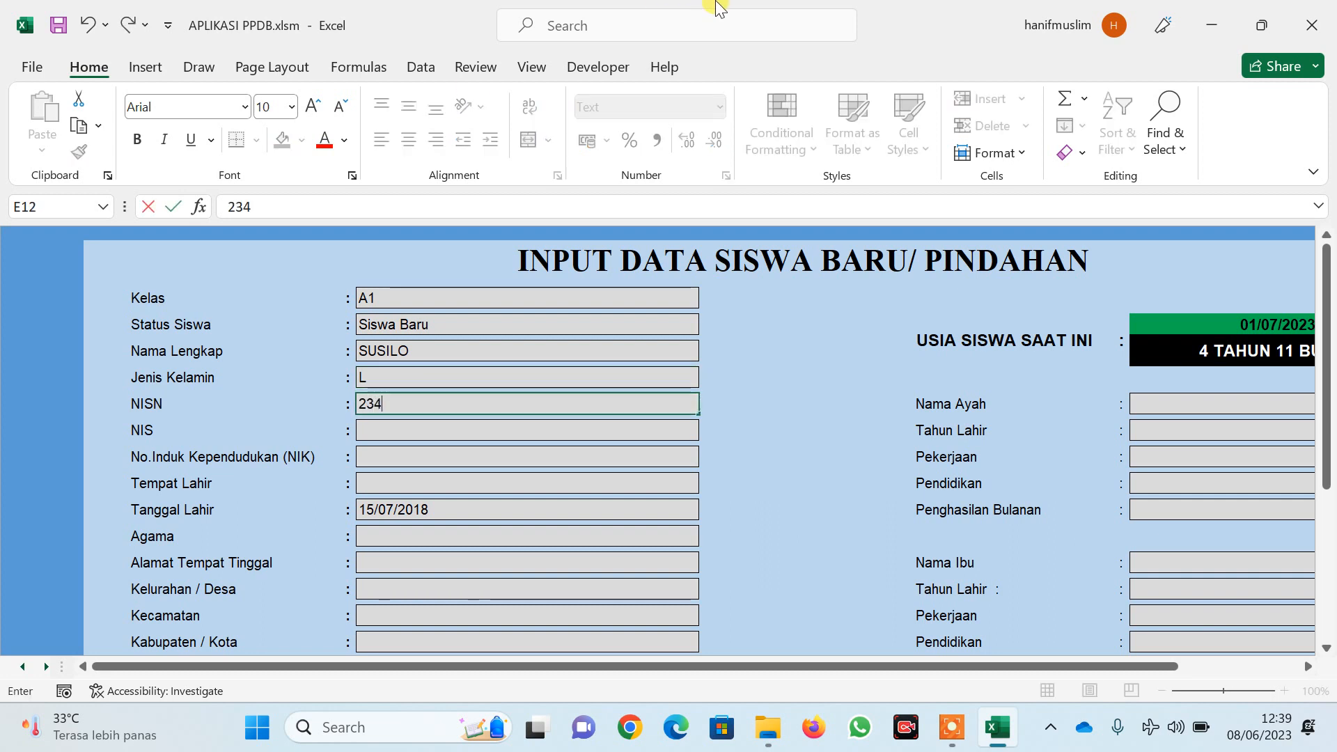
type("567")
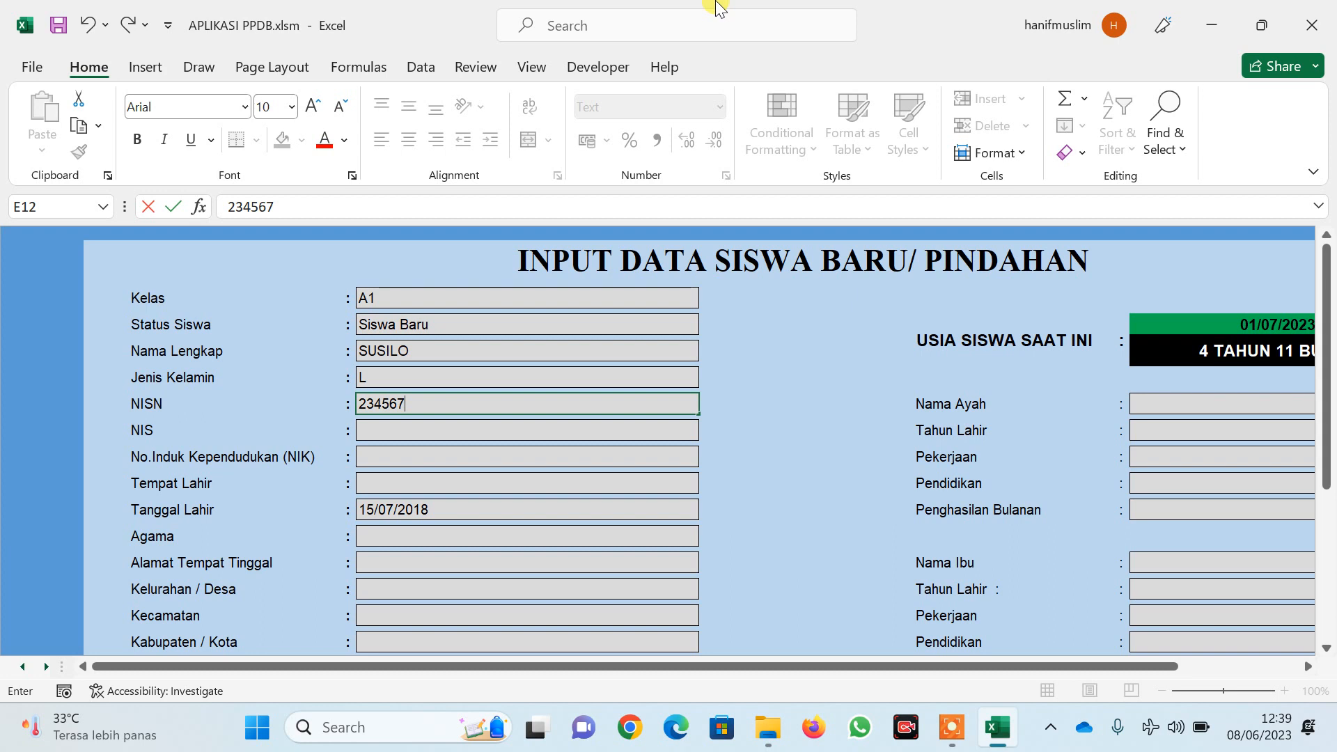
key("Tab")
key("Tab")
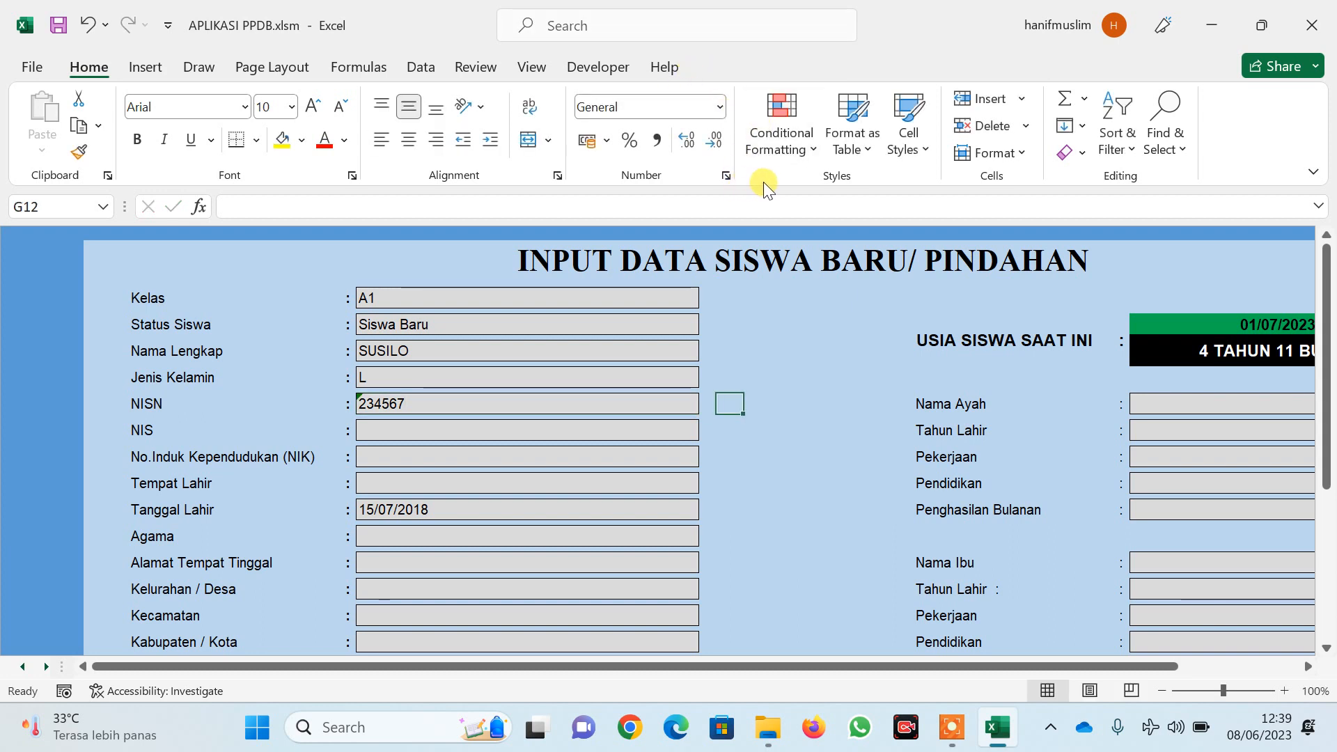
left_click(445, 431)
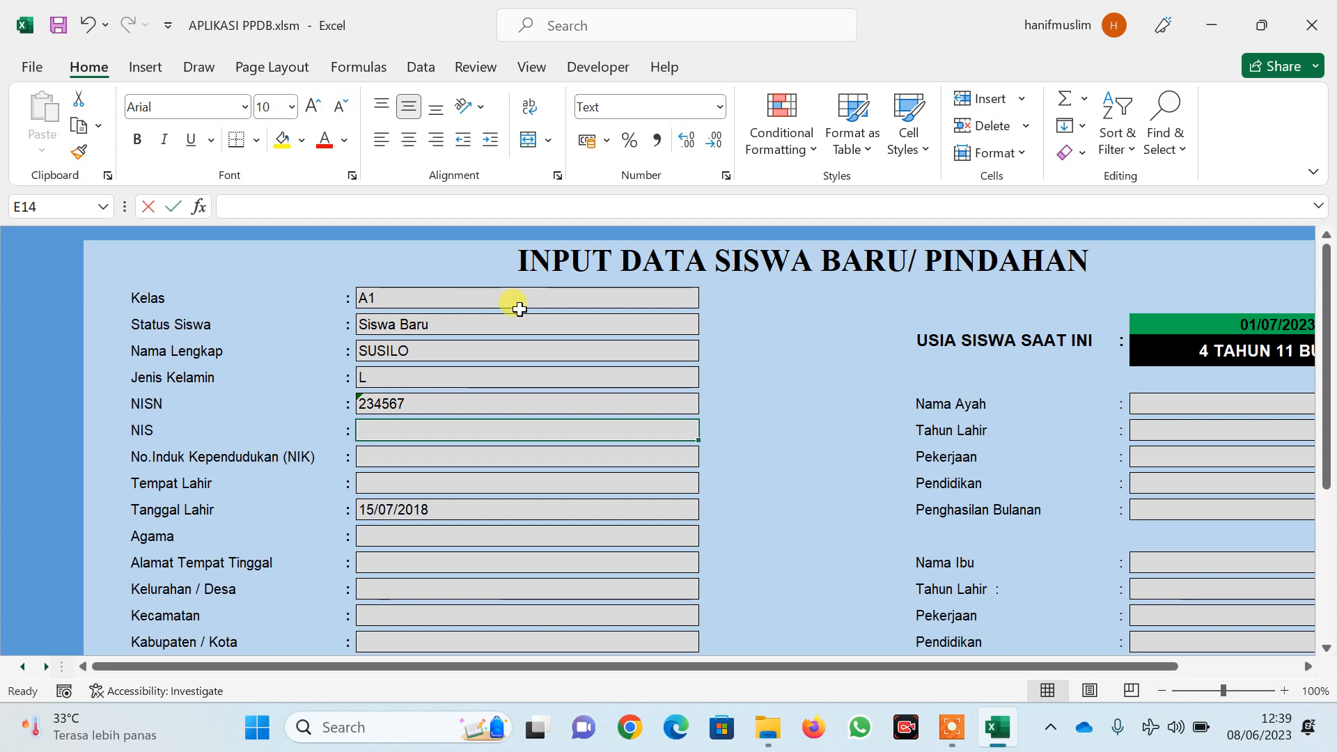
type("100")
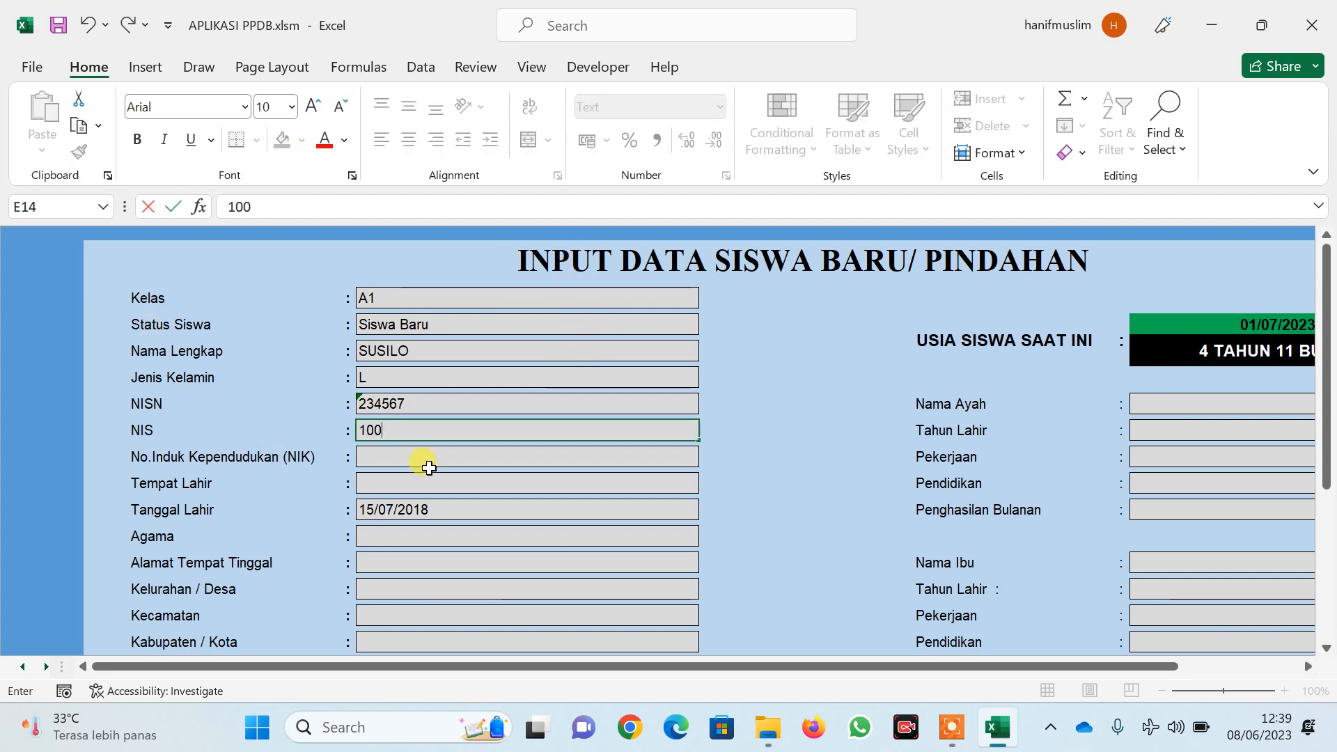
left_click(427, 461)
type("35781")
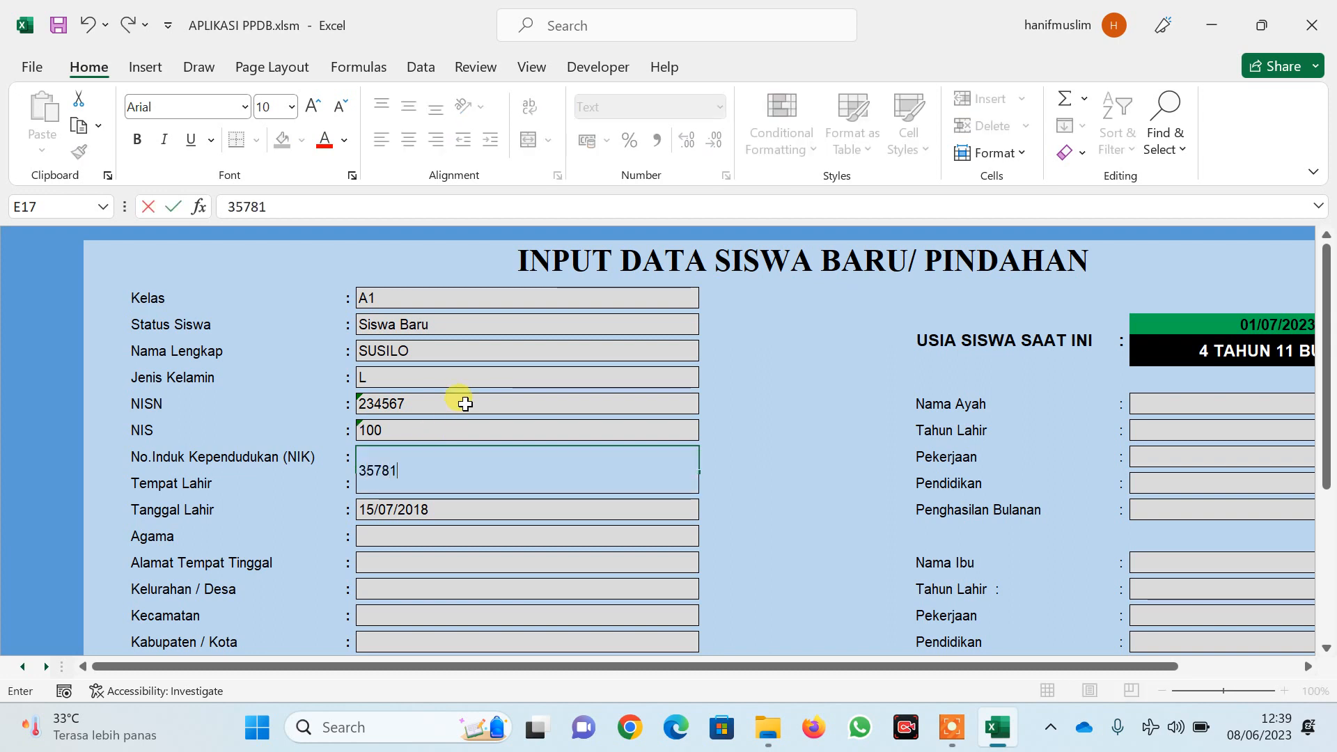
type("2090000")
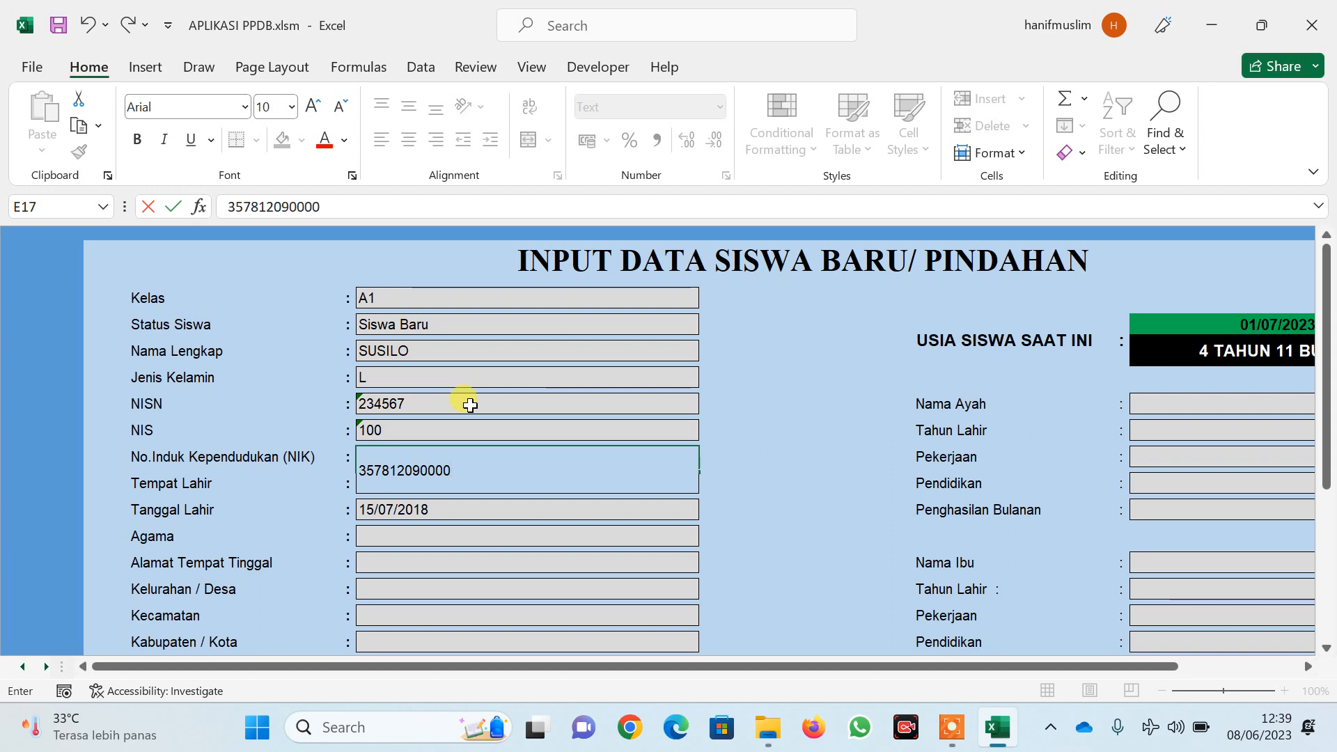
key("Return")
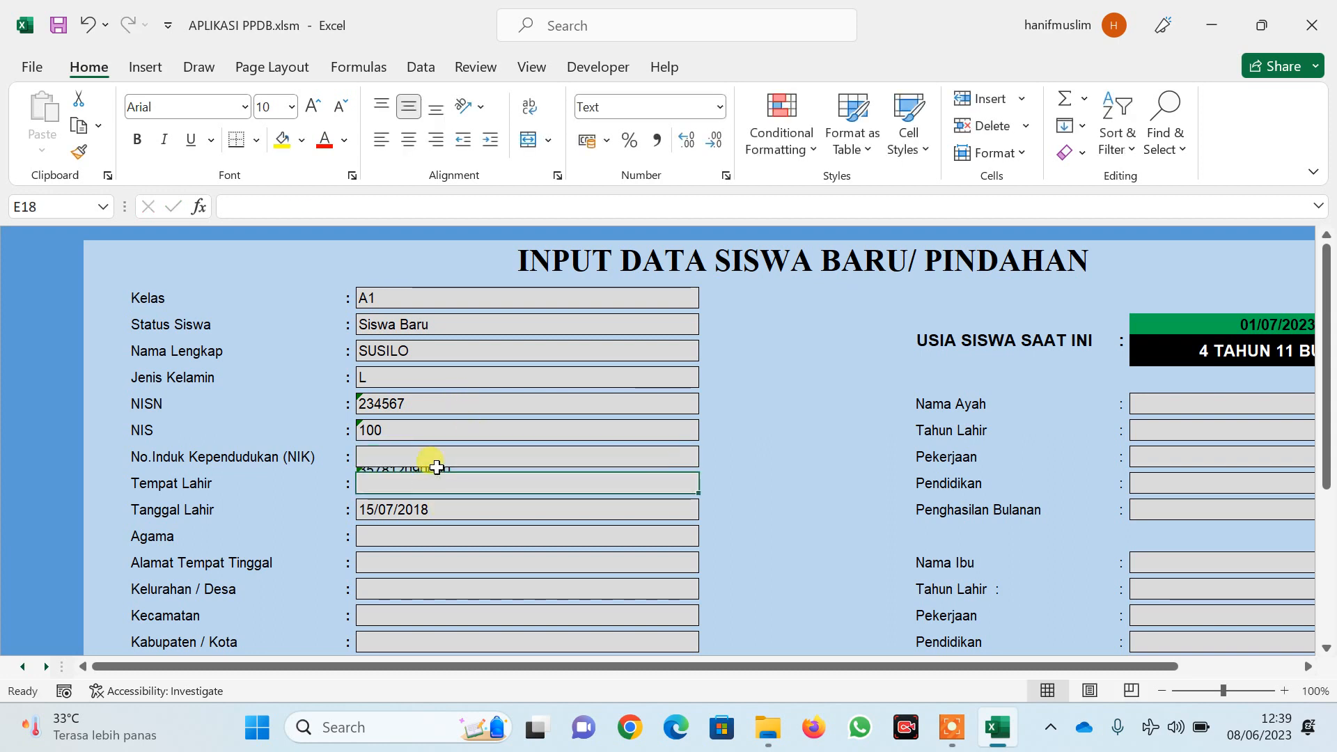
Clear the misplaced value and re-enter the student's NIK in its proper field
left_click(434, 465)
key("Delete")
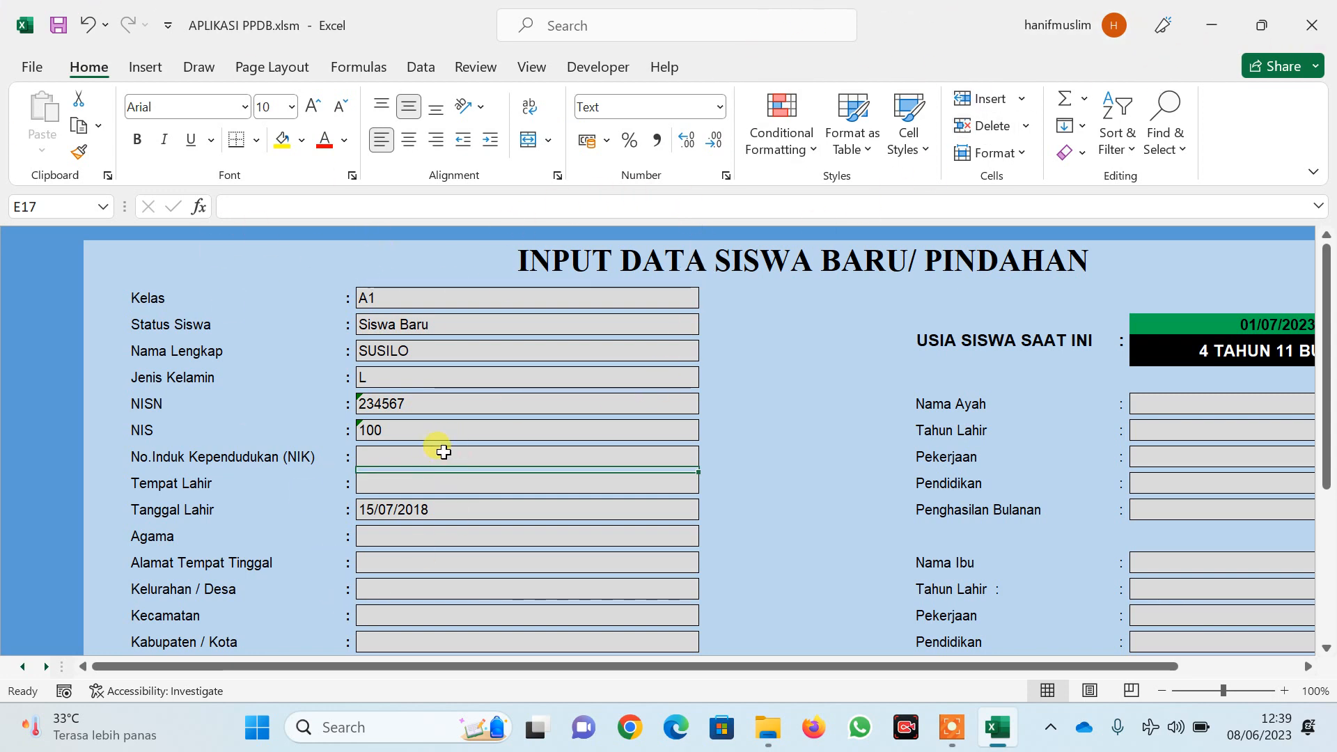
left_click(440, 454)
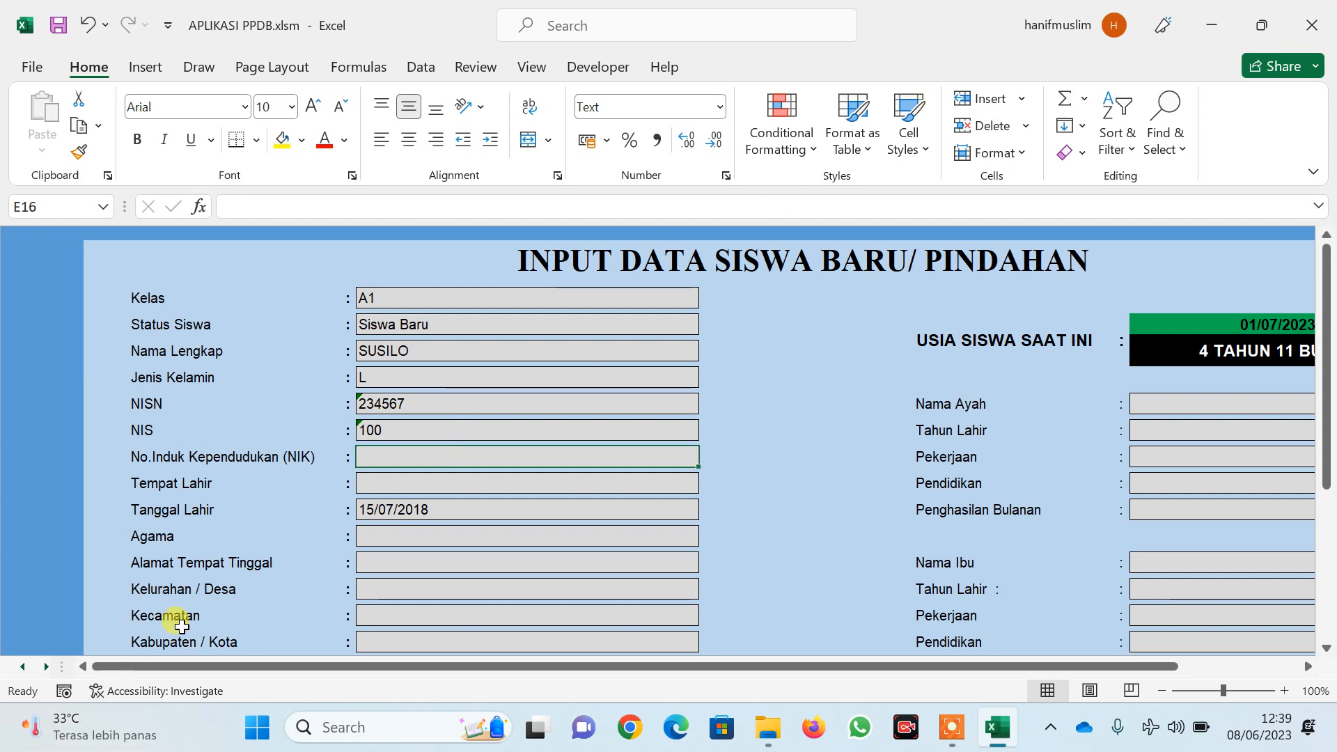
type("3578")
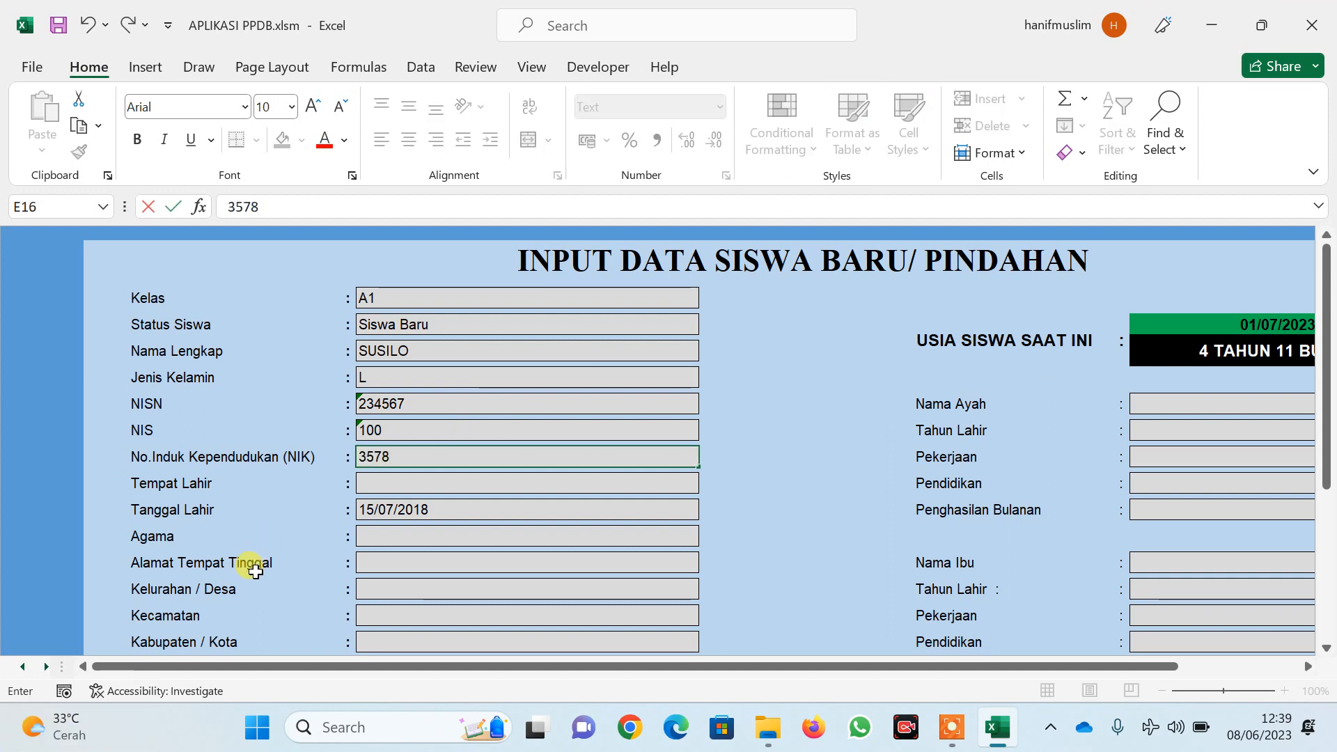
type("123")
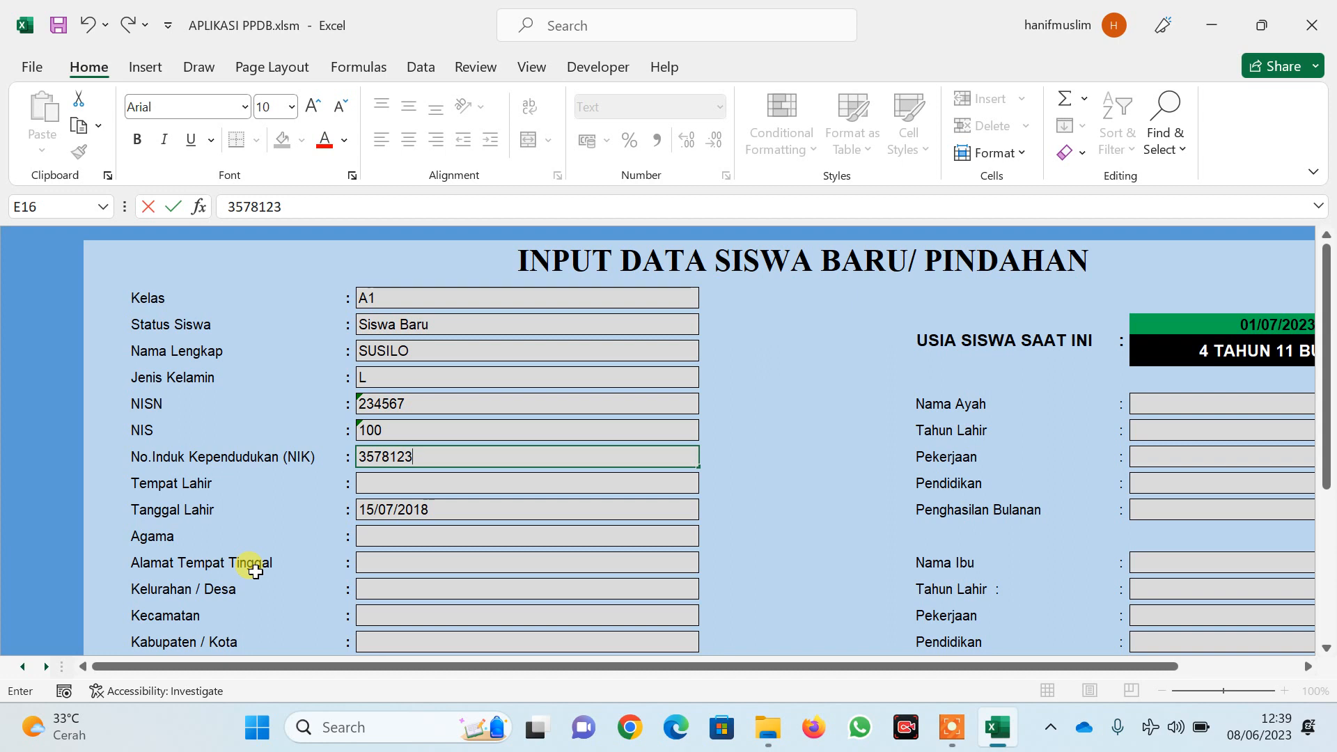
type("45678")
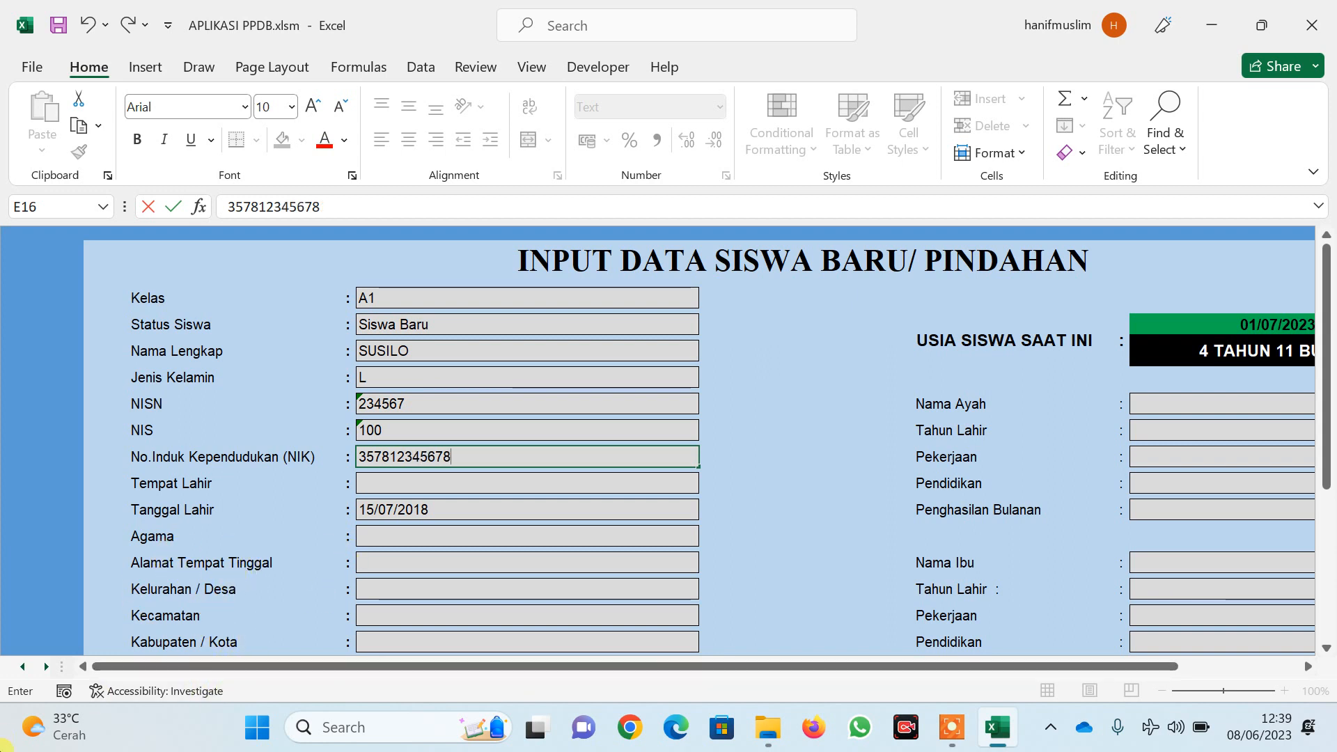
Set the birthplace (Tempat Lahir) to SURABAYA
left_click(463, 480)
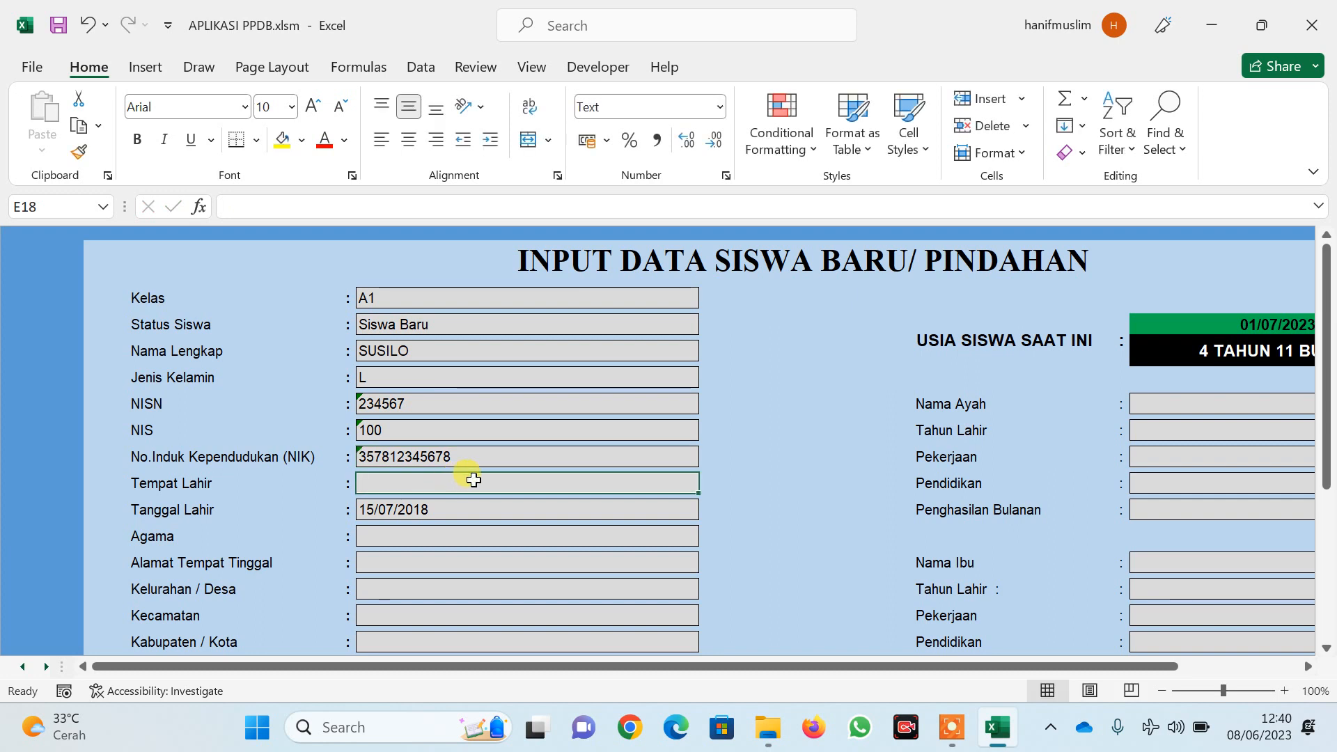
type("SURAHY")
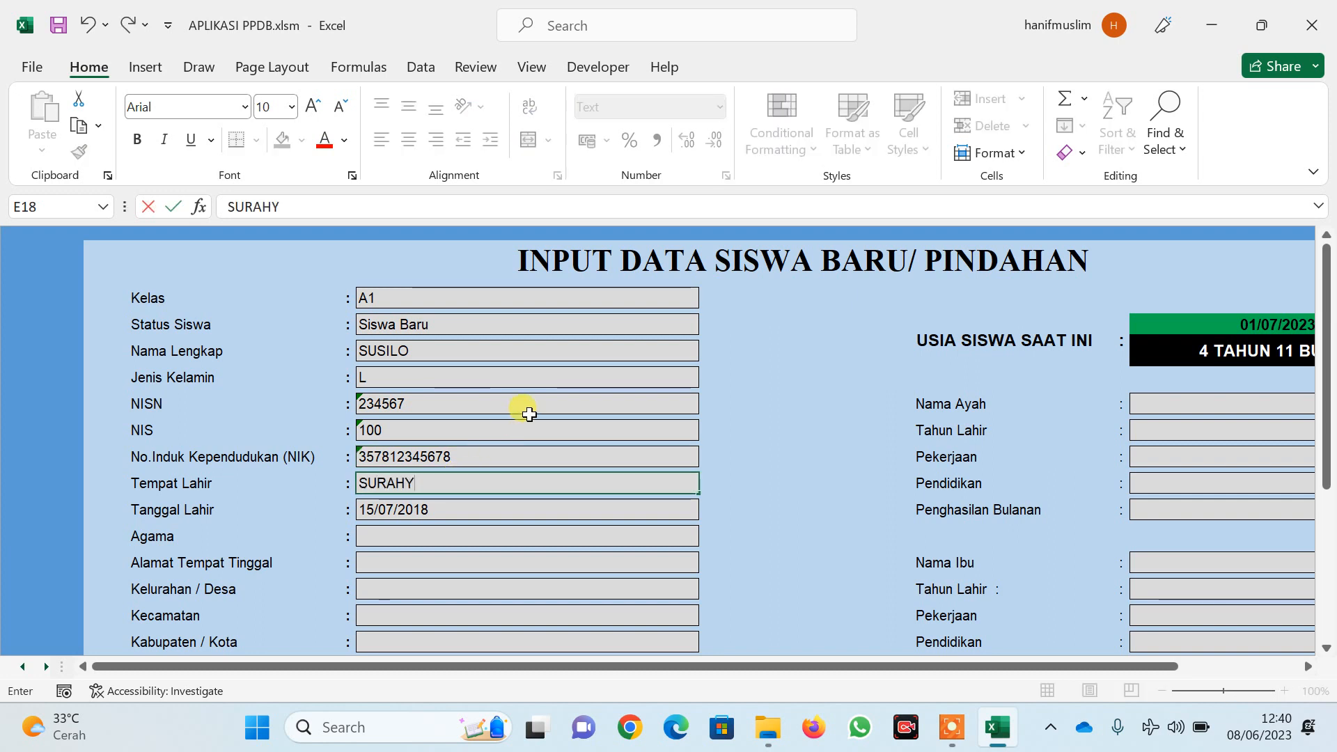
key("BackSpace")
key("Home")
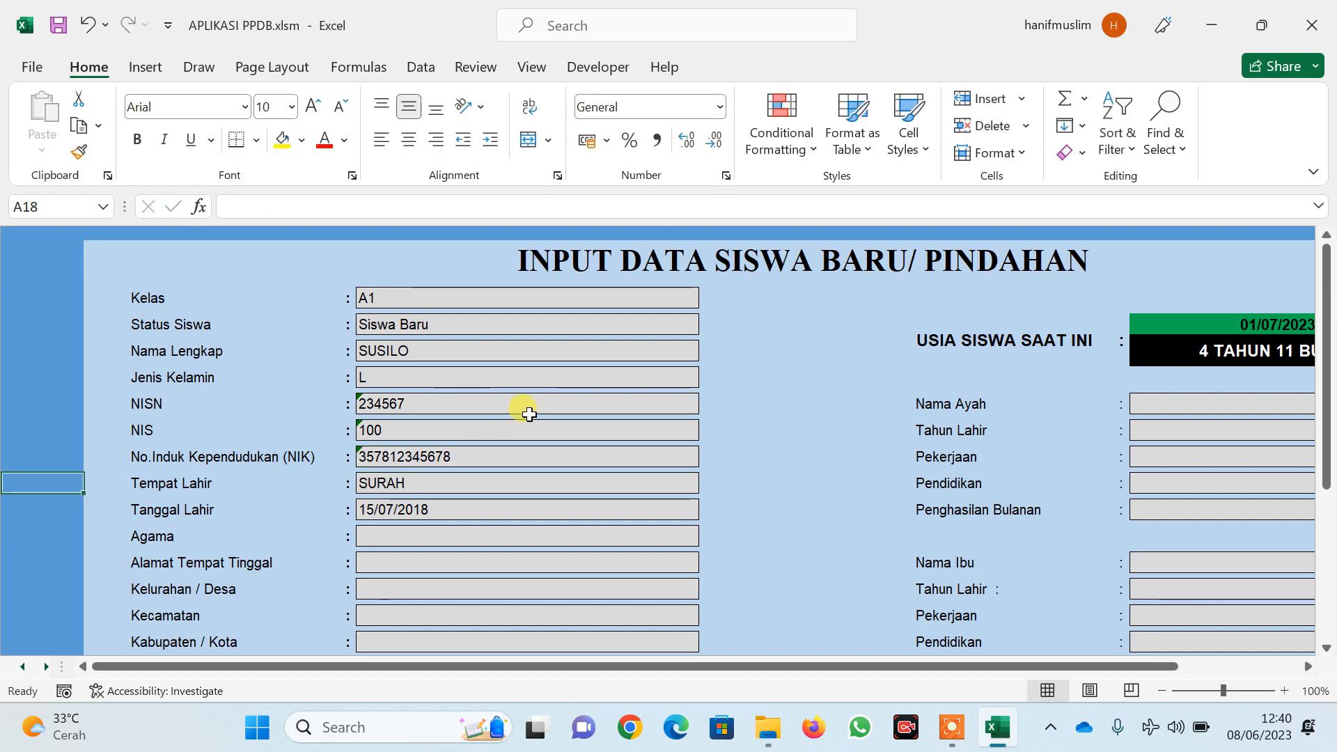
key("BackSpace")
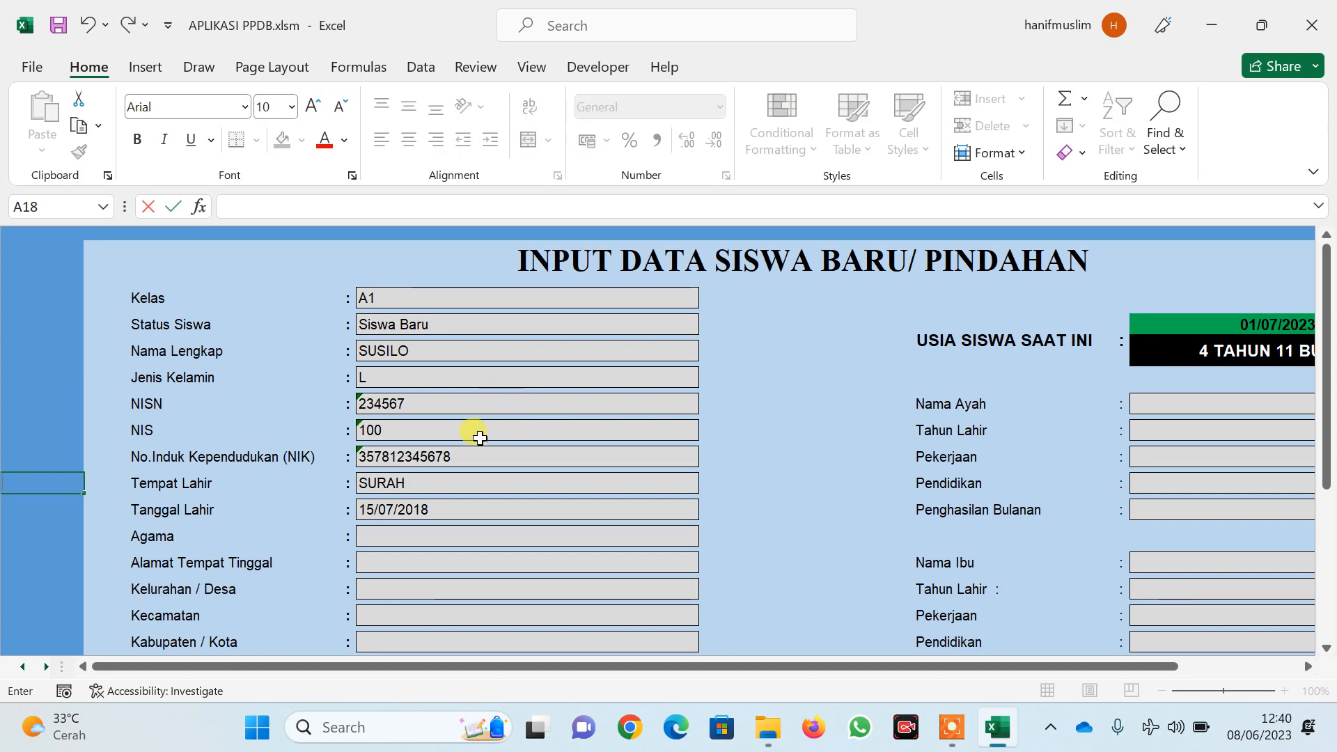
left_click(419, 487)
double_click(419, 488)
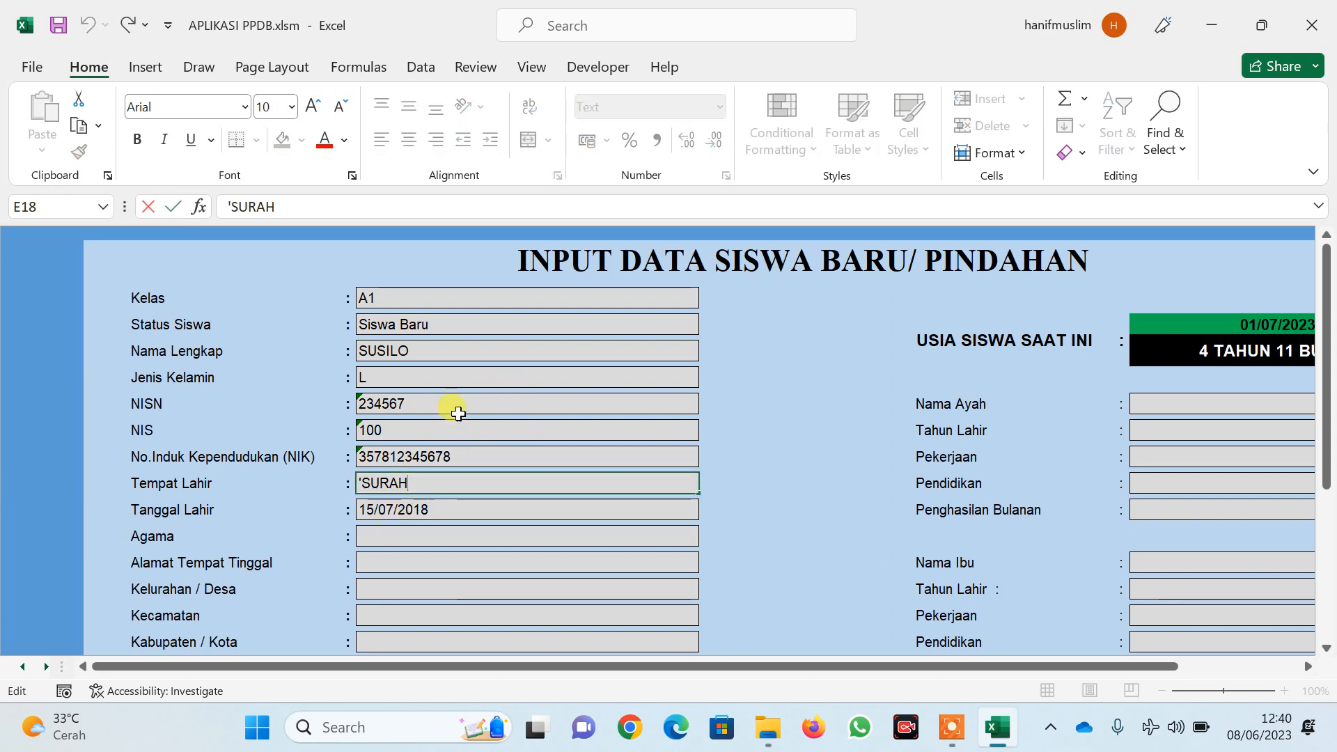
type("BAYA")
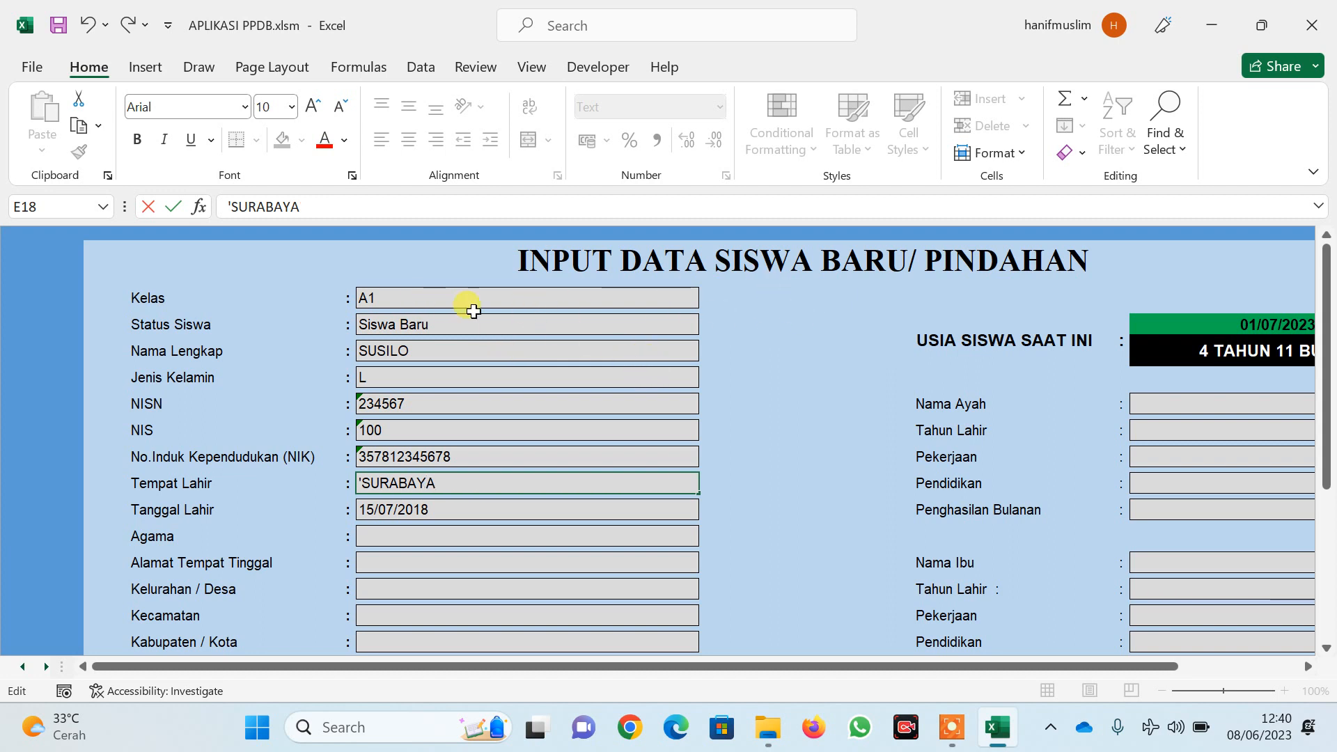
left_click(447, 510)
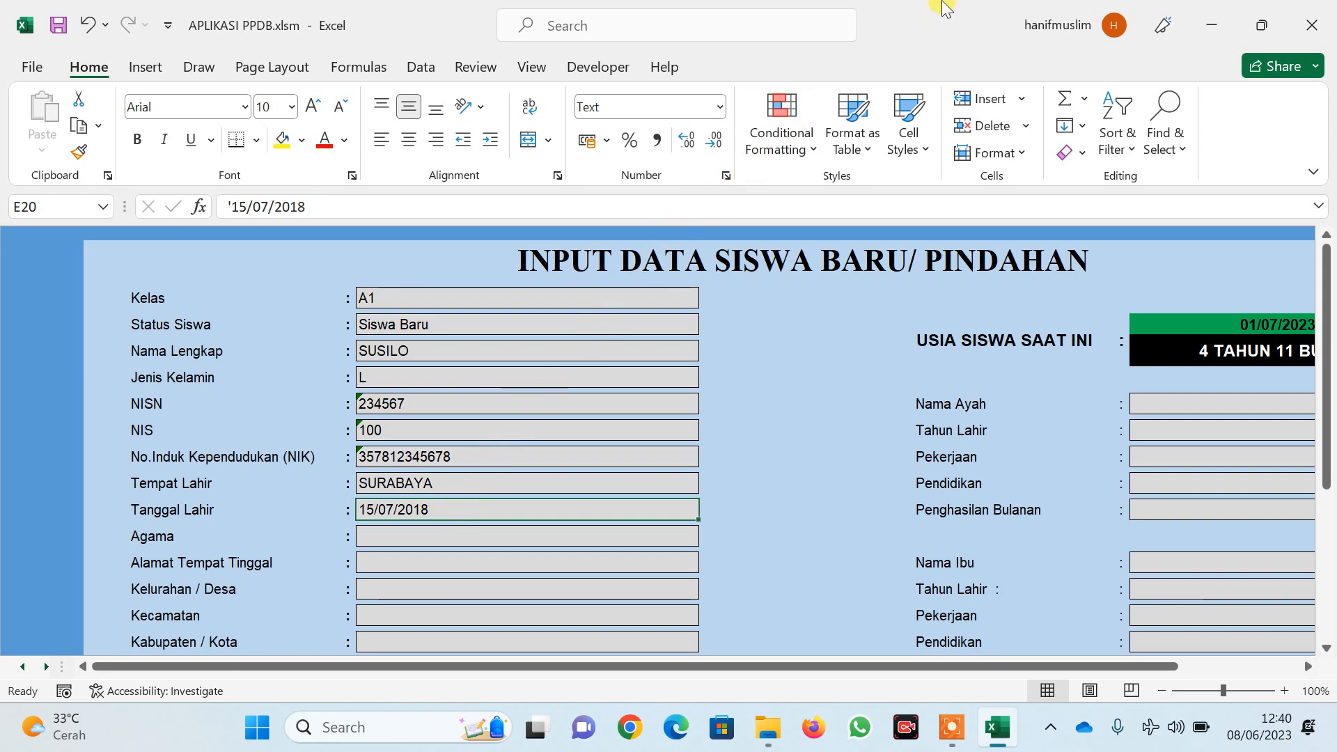
type("02/")
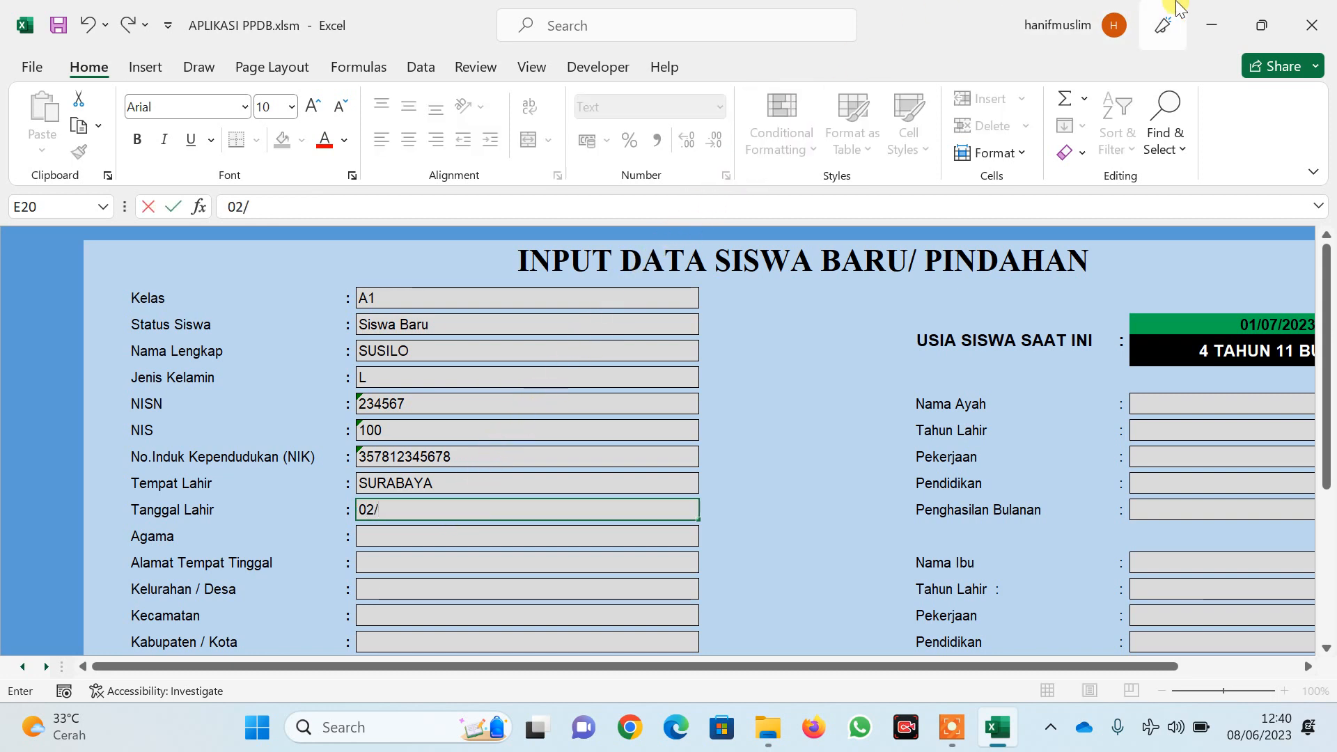
type("07/")
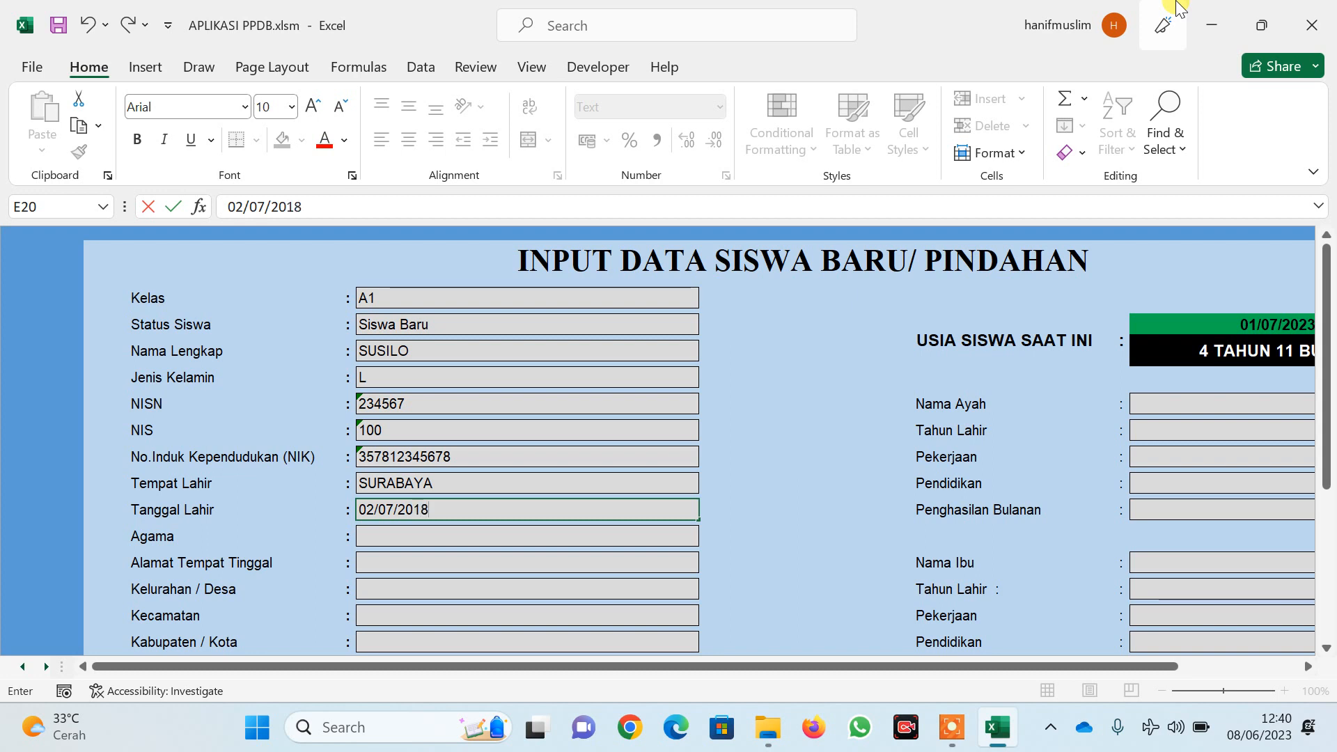
type("2018")
key("Return")
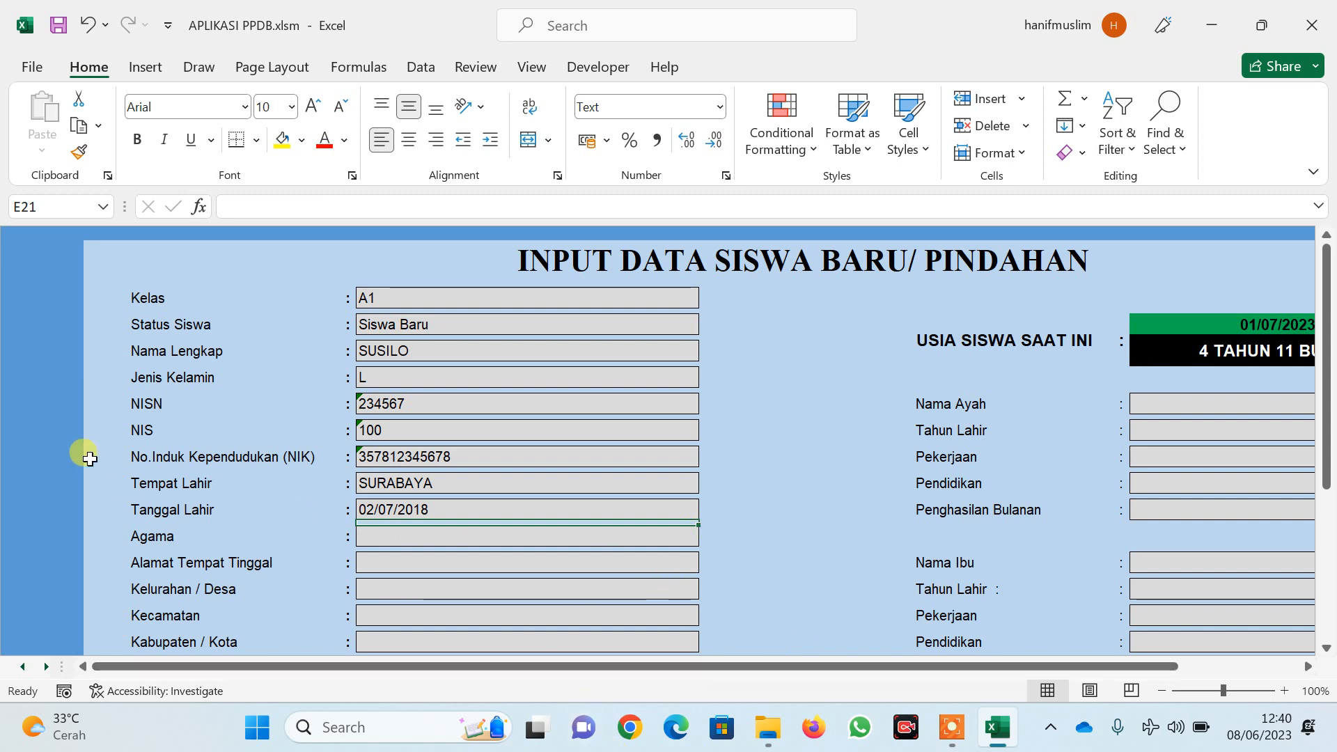
left_click_drag(1104, 666, 1139, 662)
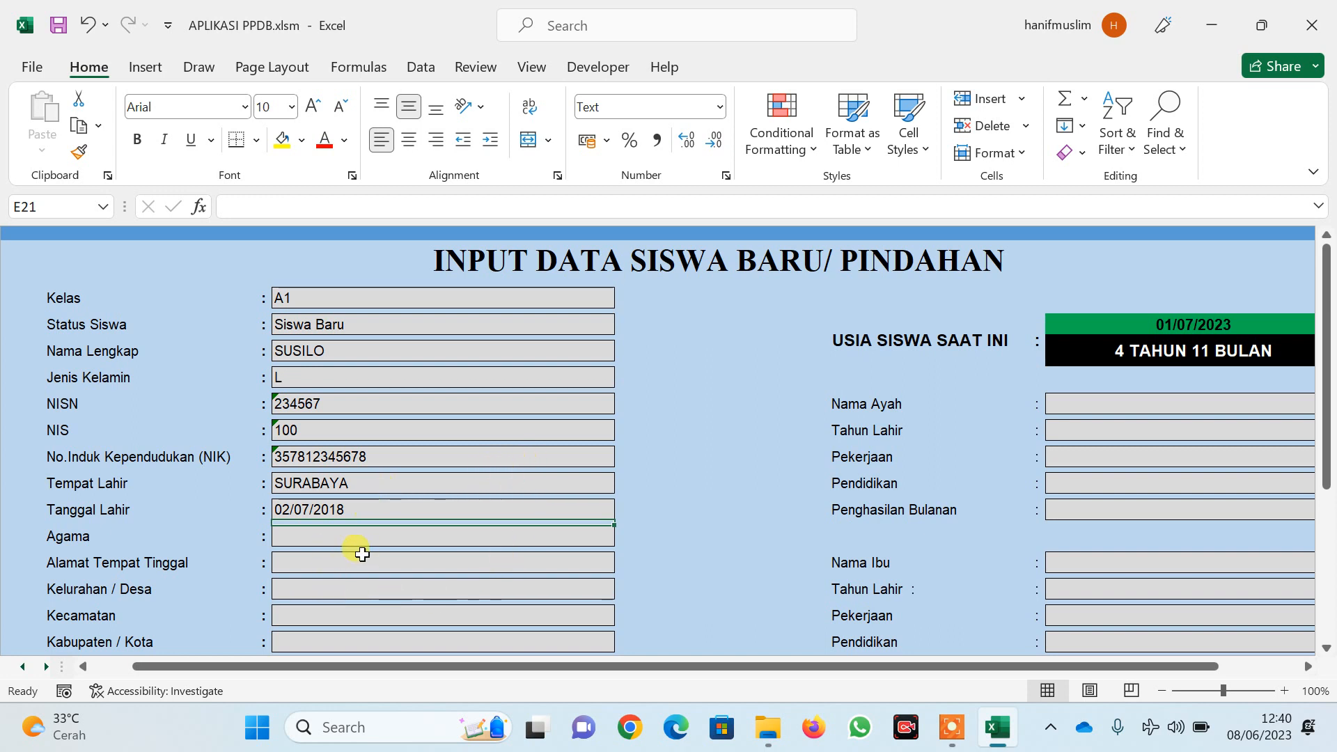
left_click(358, 509)
double_click(373, 507)
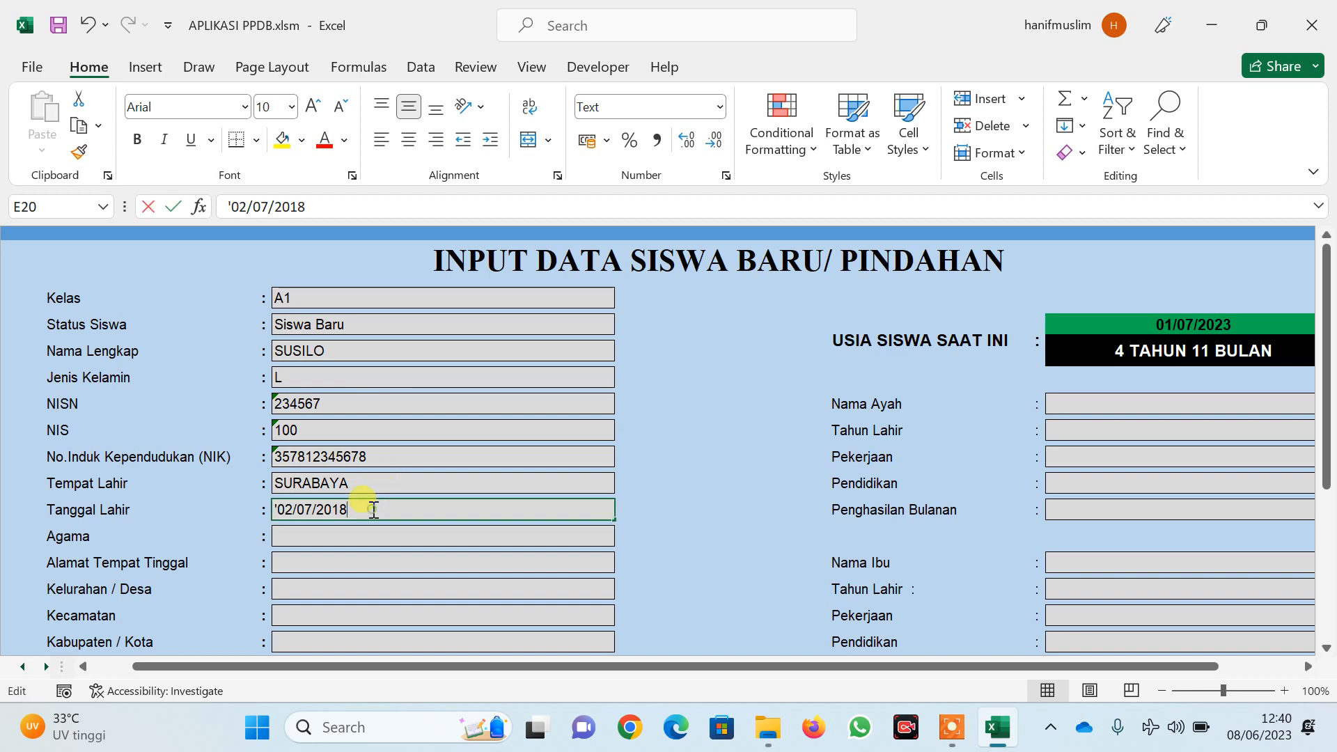
key("BackSpace")
type("9")
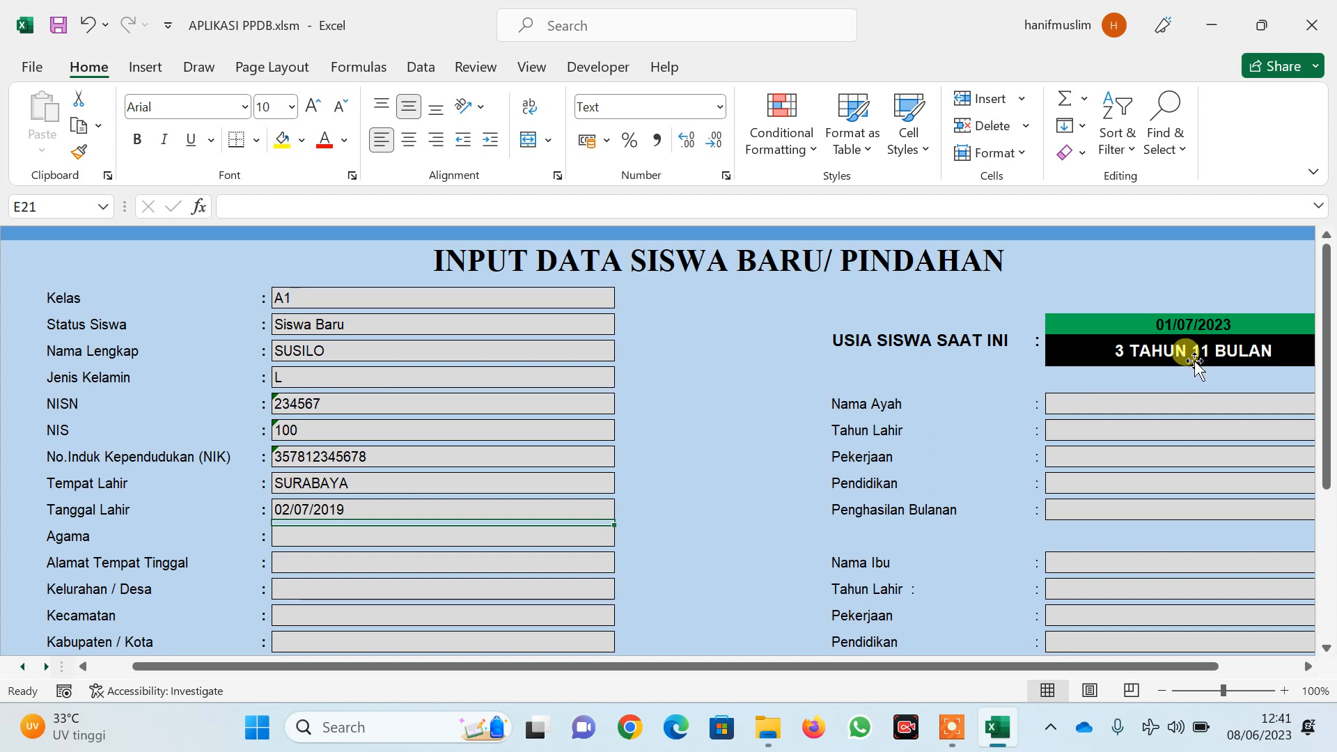
double_click(371, 505)
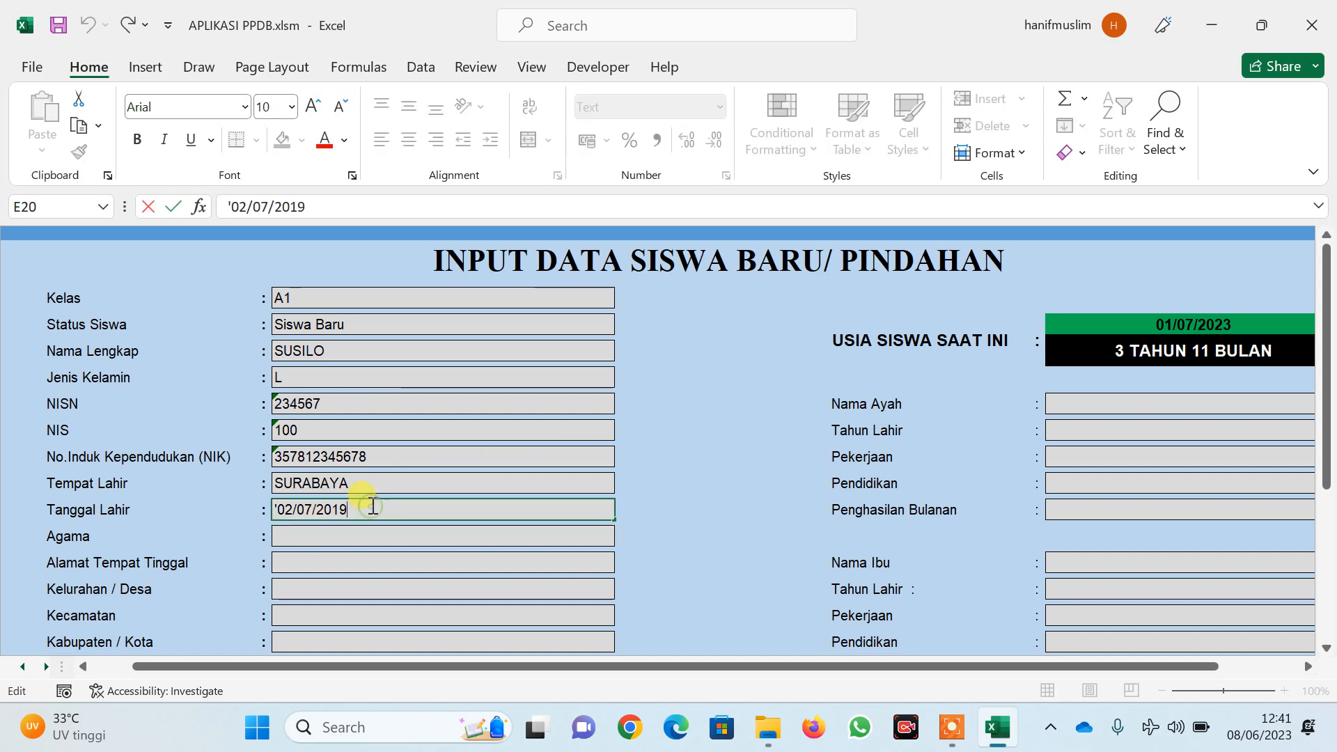
key("BackSpace")
type("8")
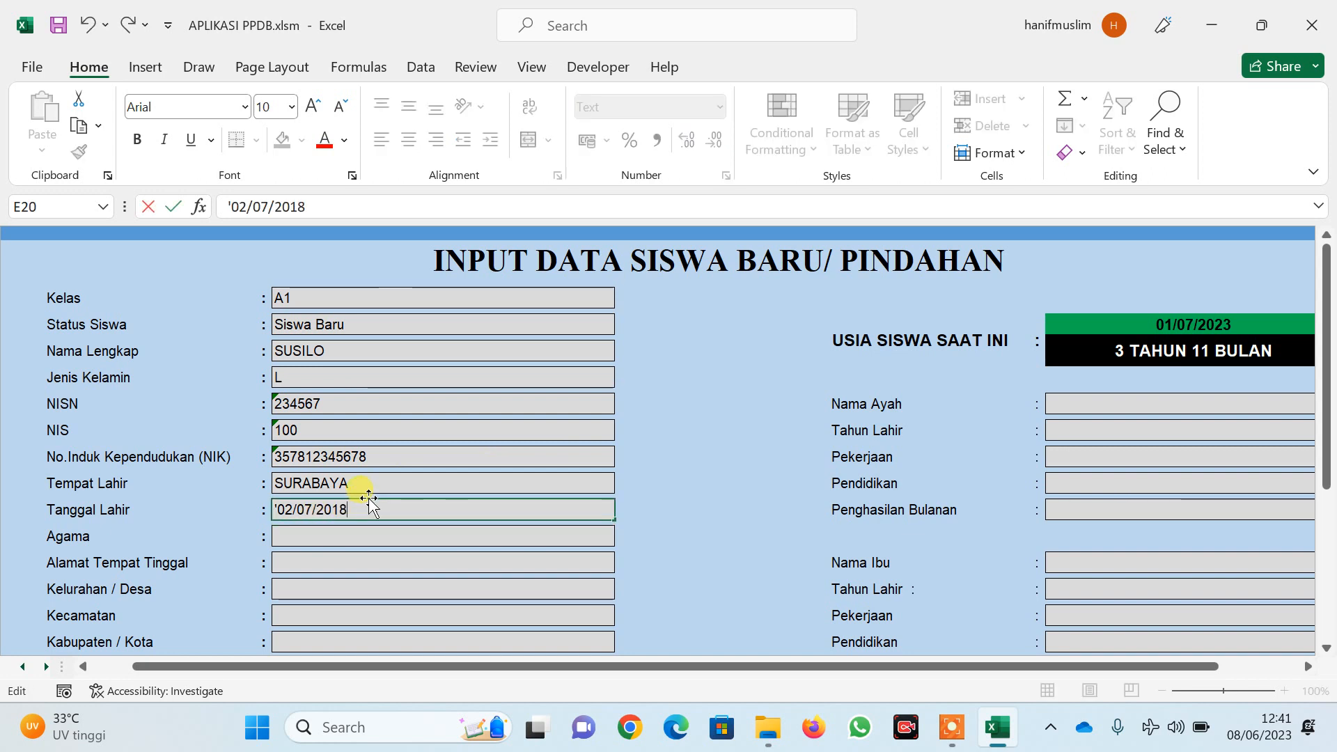
key("Return")
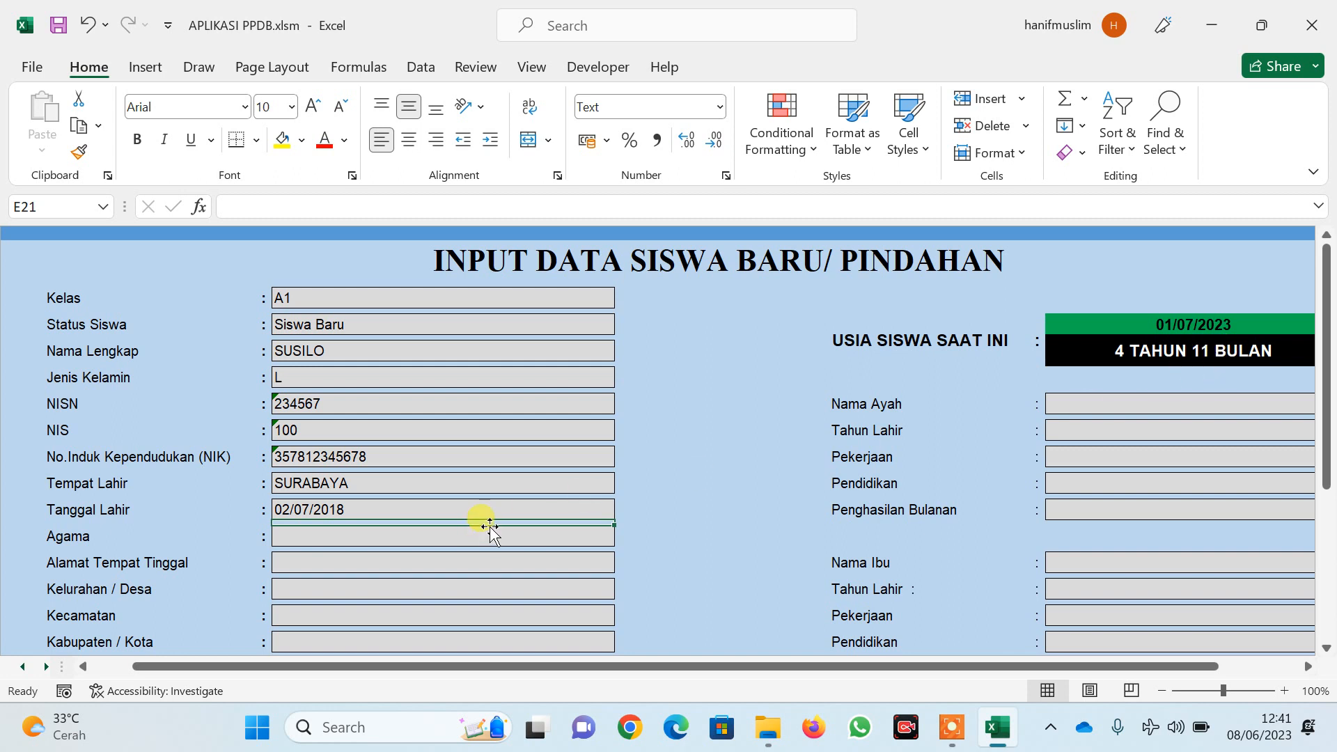
Set the religion to Islam and the transport to Sepeda Motor
left_click(524, 535)
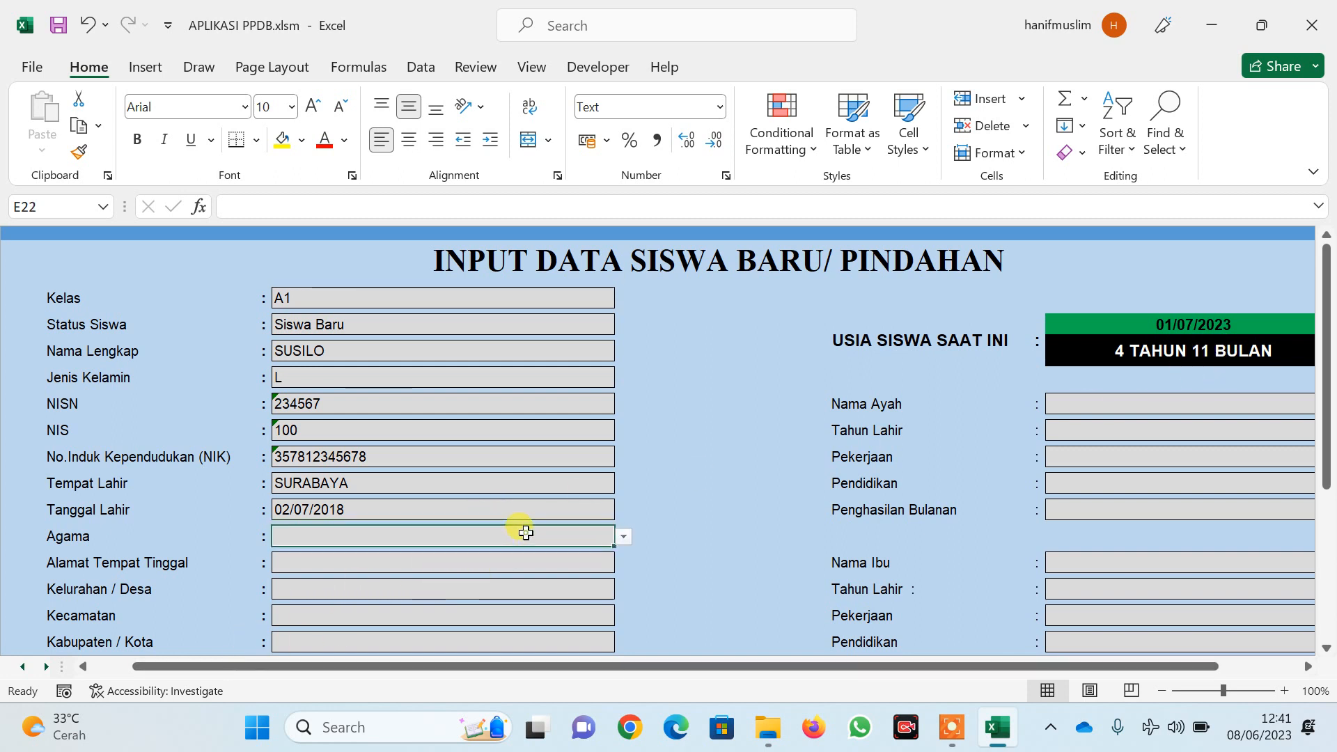
left_click(620, 537)
left_click(358, 555)
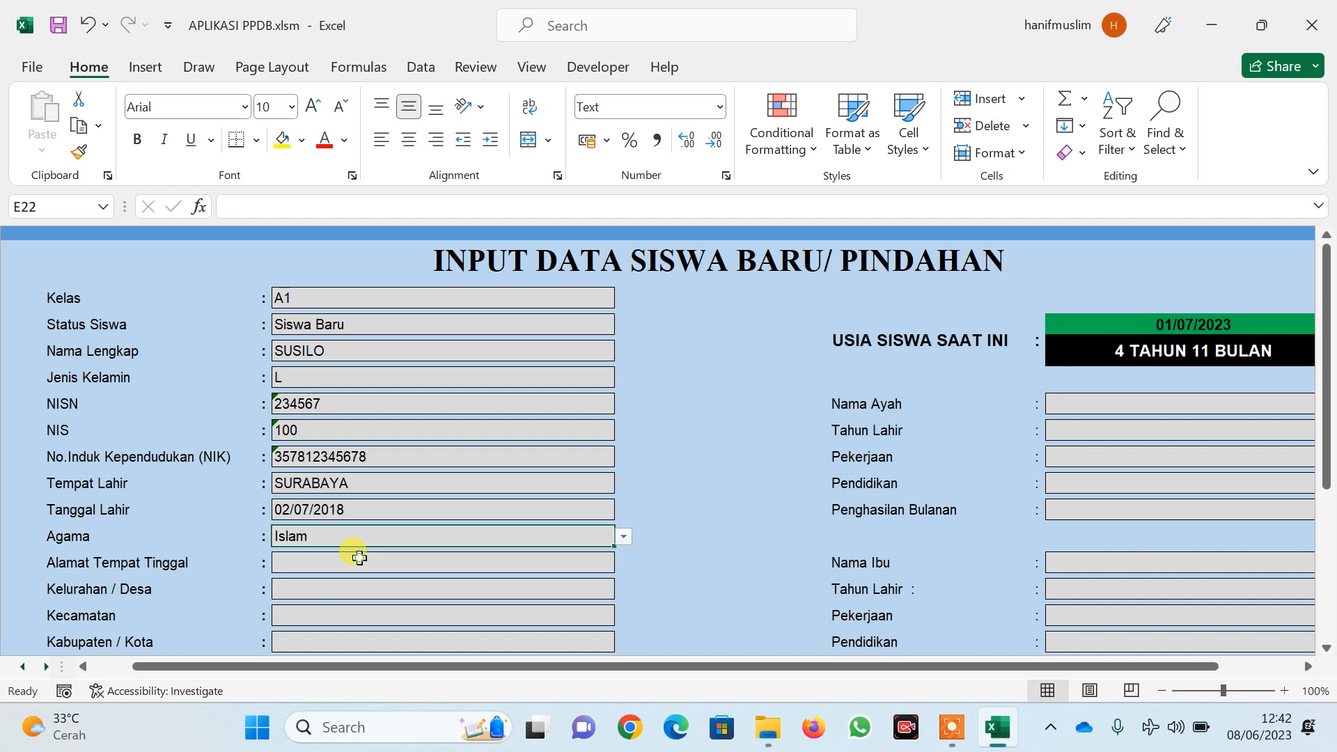
scroll(359, 557, "down", 2)
left_click(363, 462)
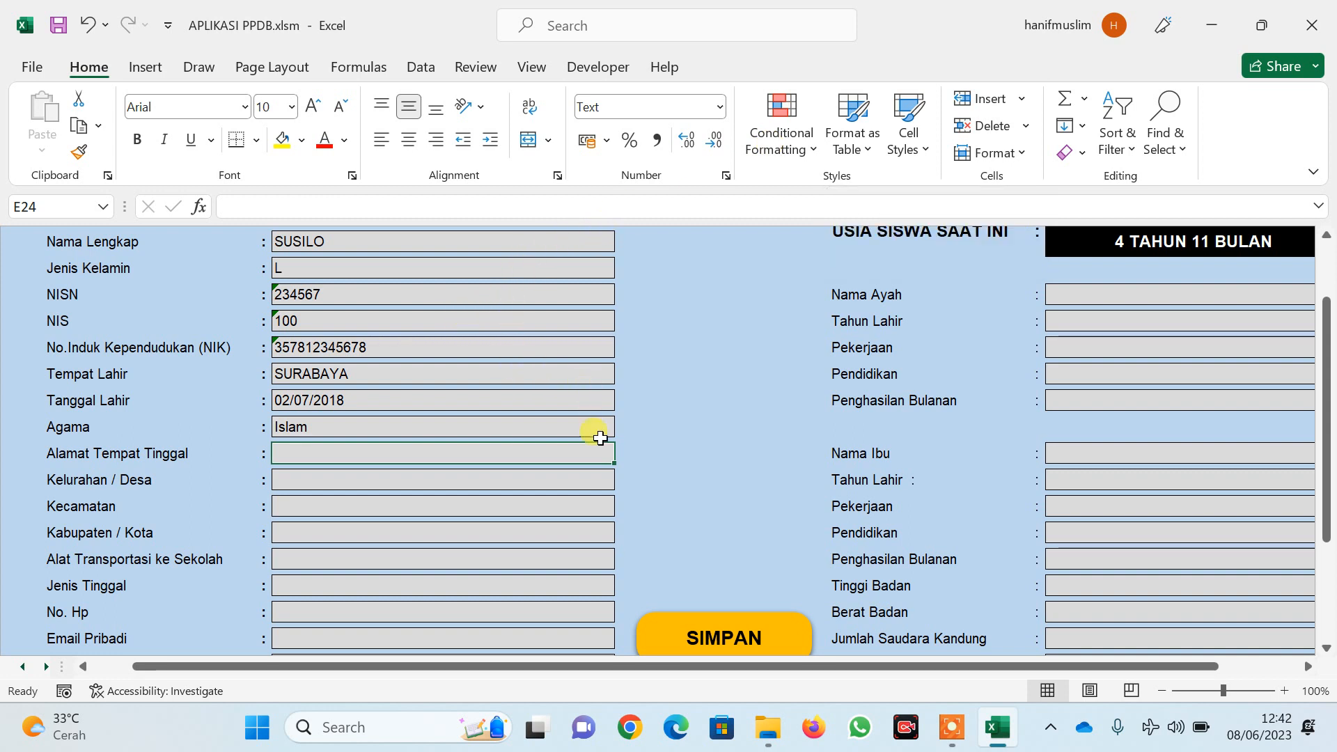
left_click(514, 558)
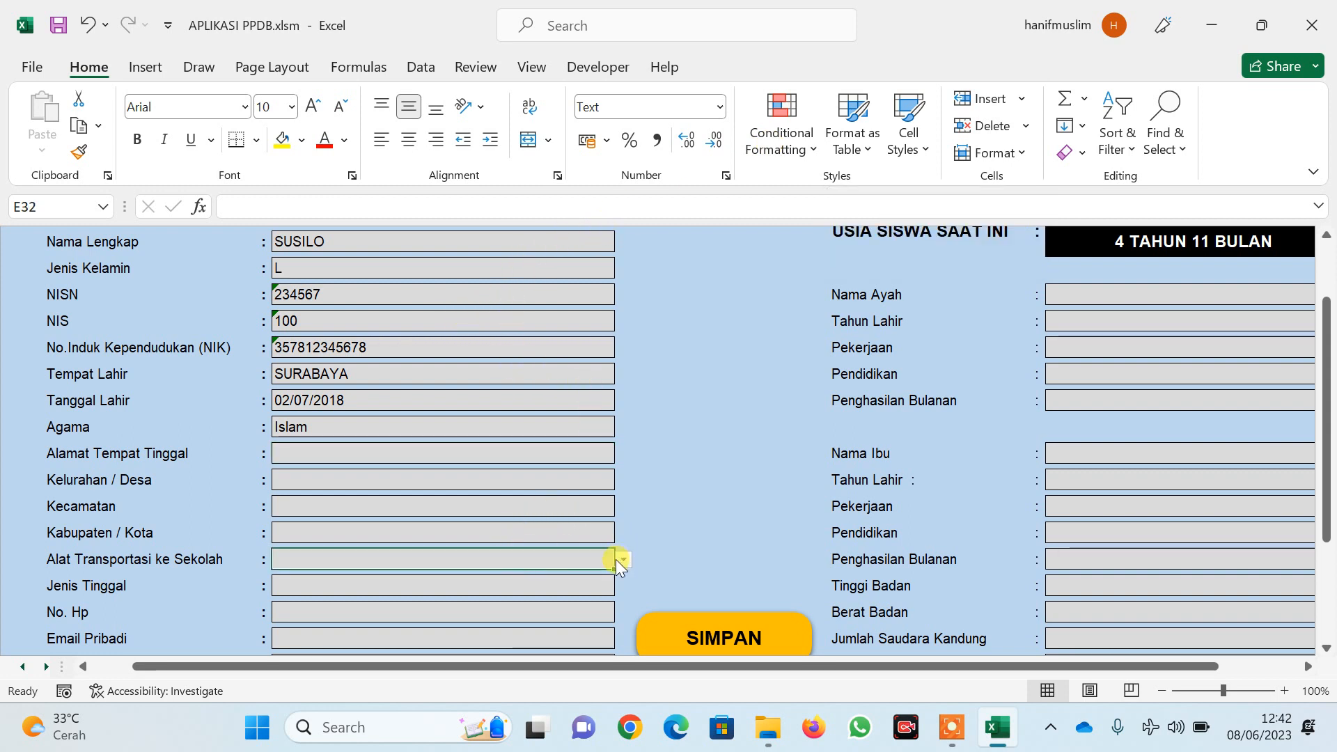
left_click(622, 560)
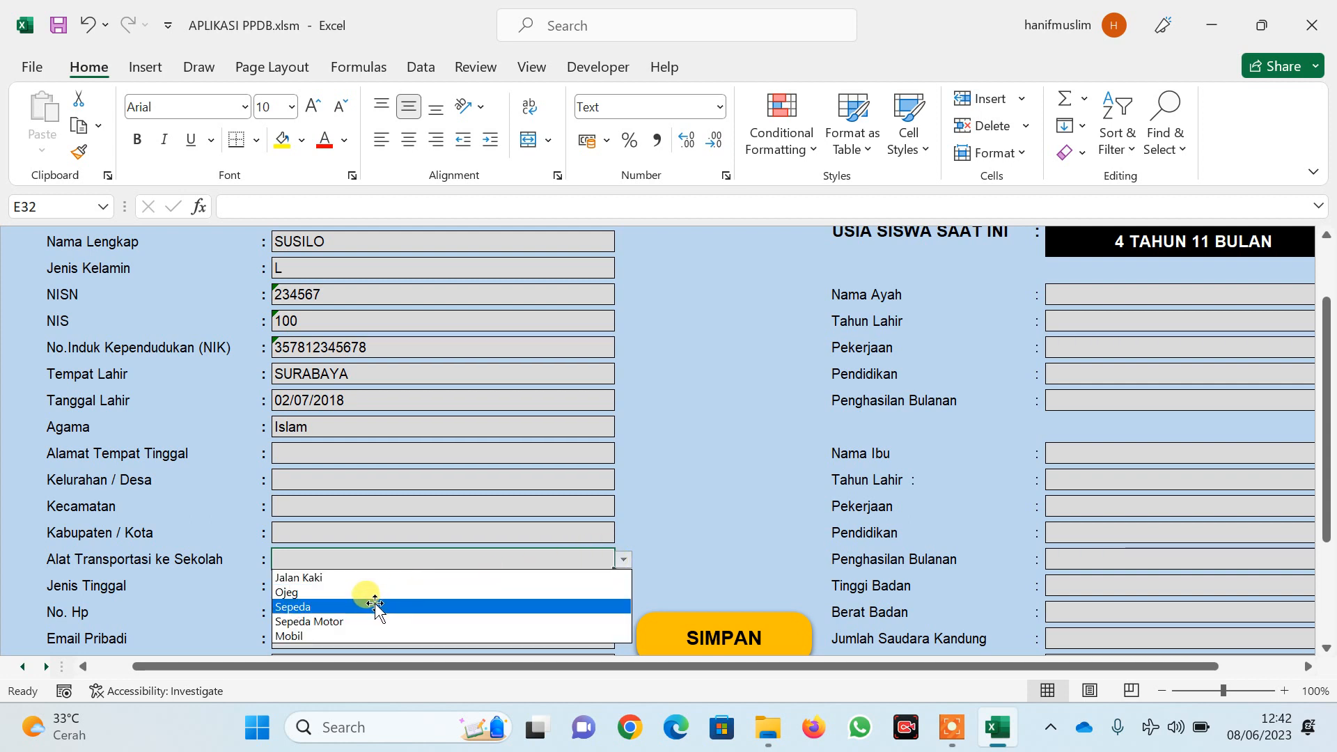
left_click(357, 622)
Set the living arrangement to Bersama orang tua and select the Nama Ayah cell
scroll(388, 589, "down", 1)
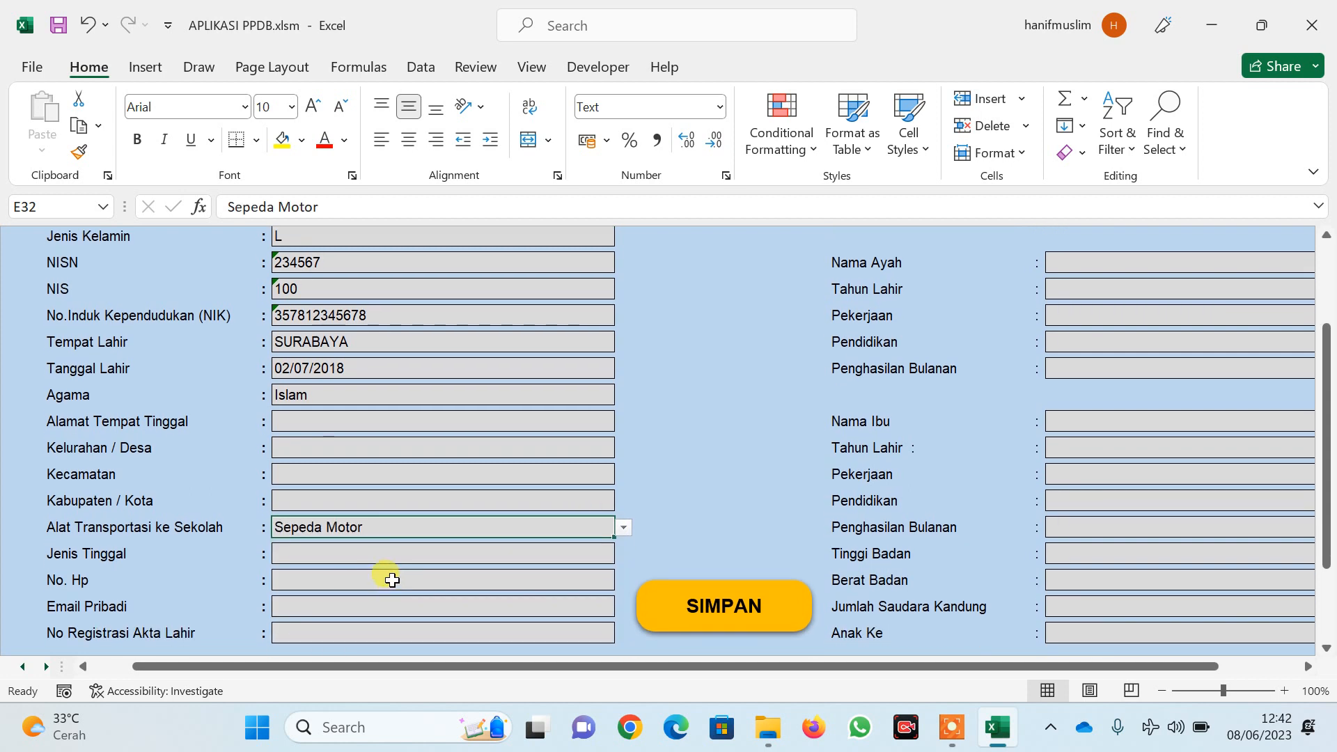
left_click(392, 552)
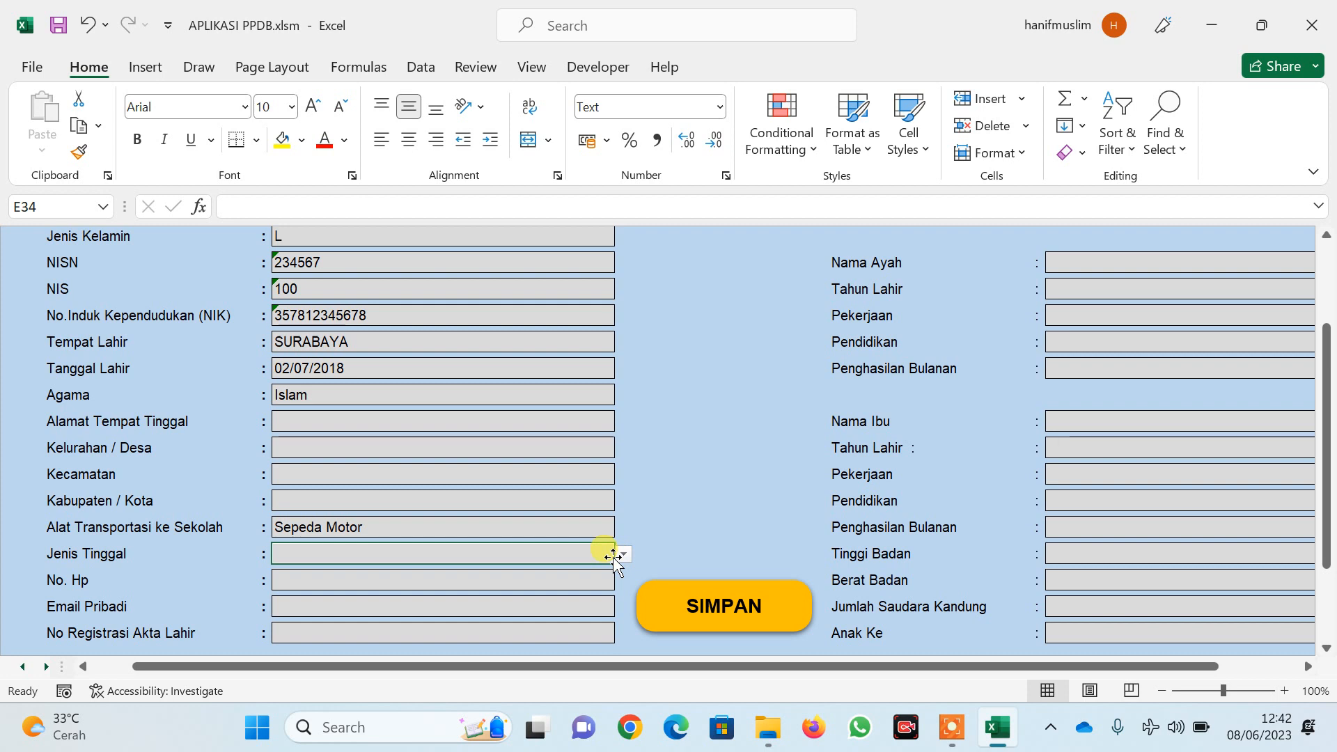
left_click(624, 557)
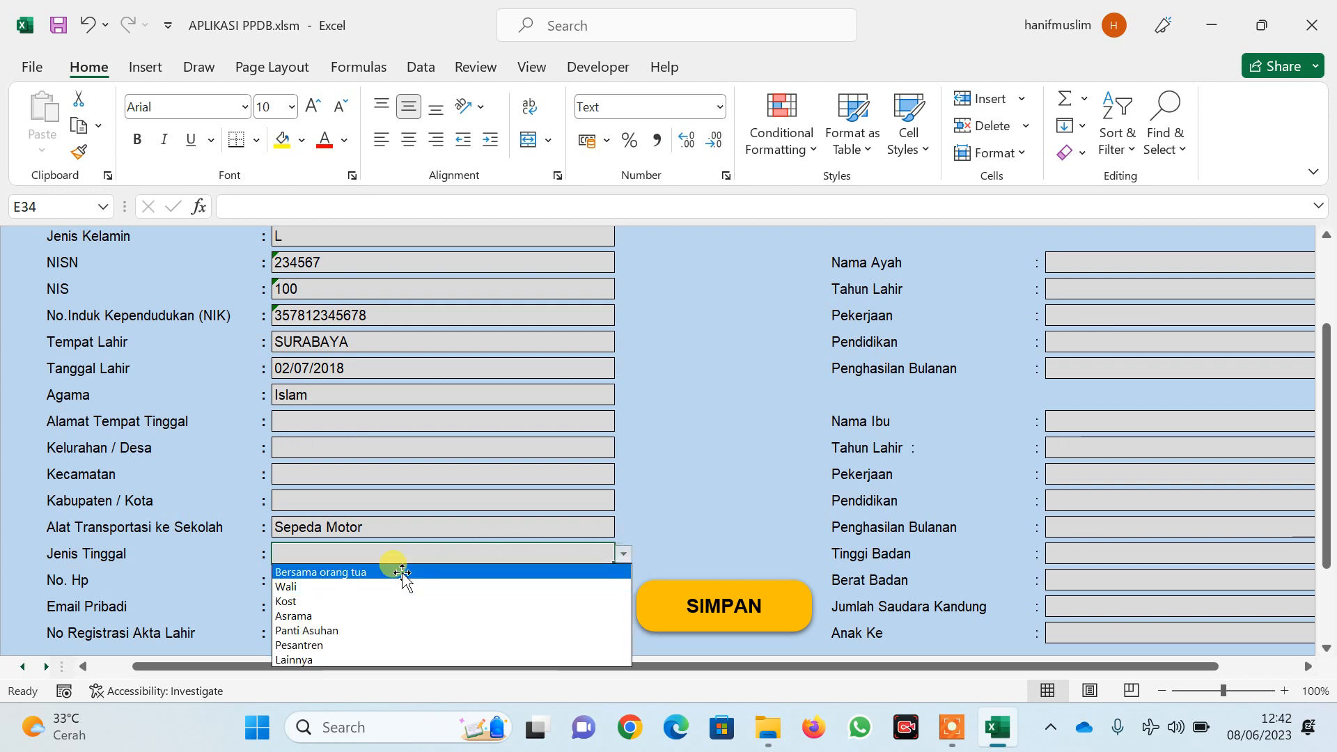
left_click(400, 568)
scroll(402, 572, "down", 1)
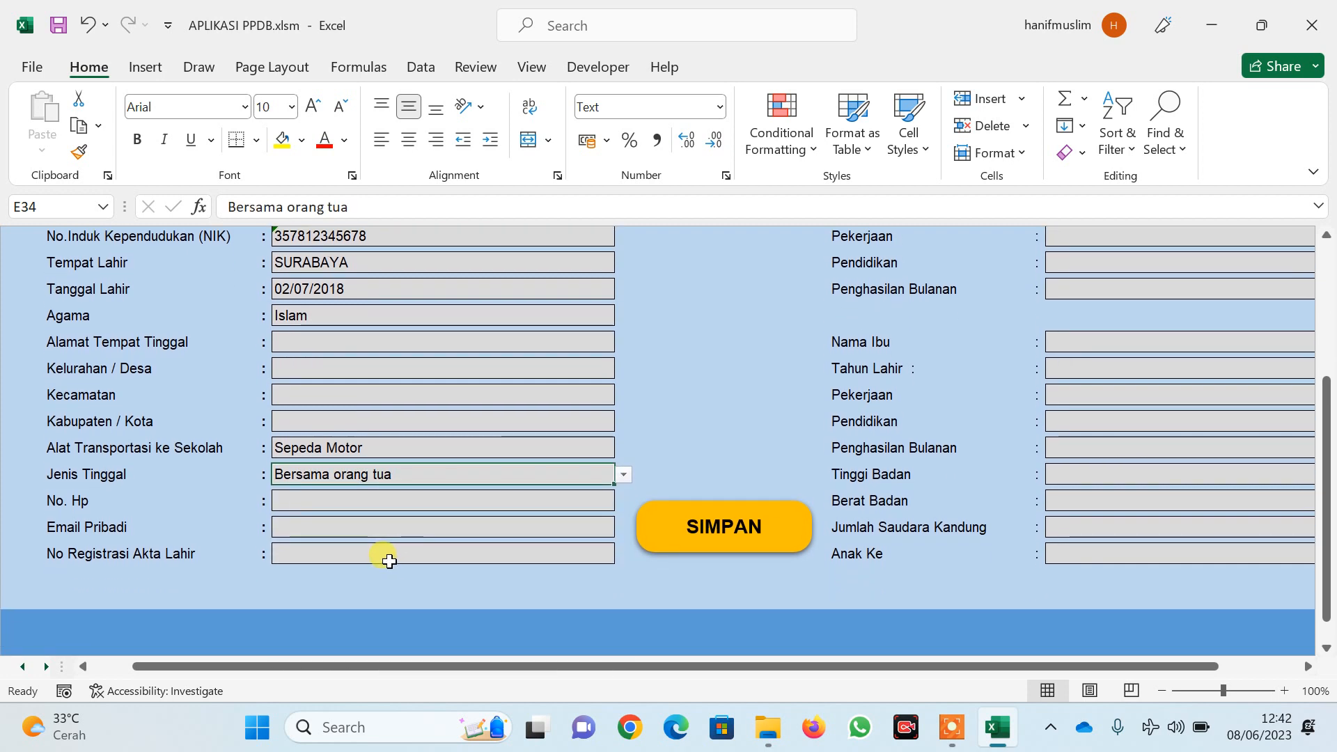
left_click(344, 554)
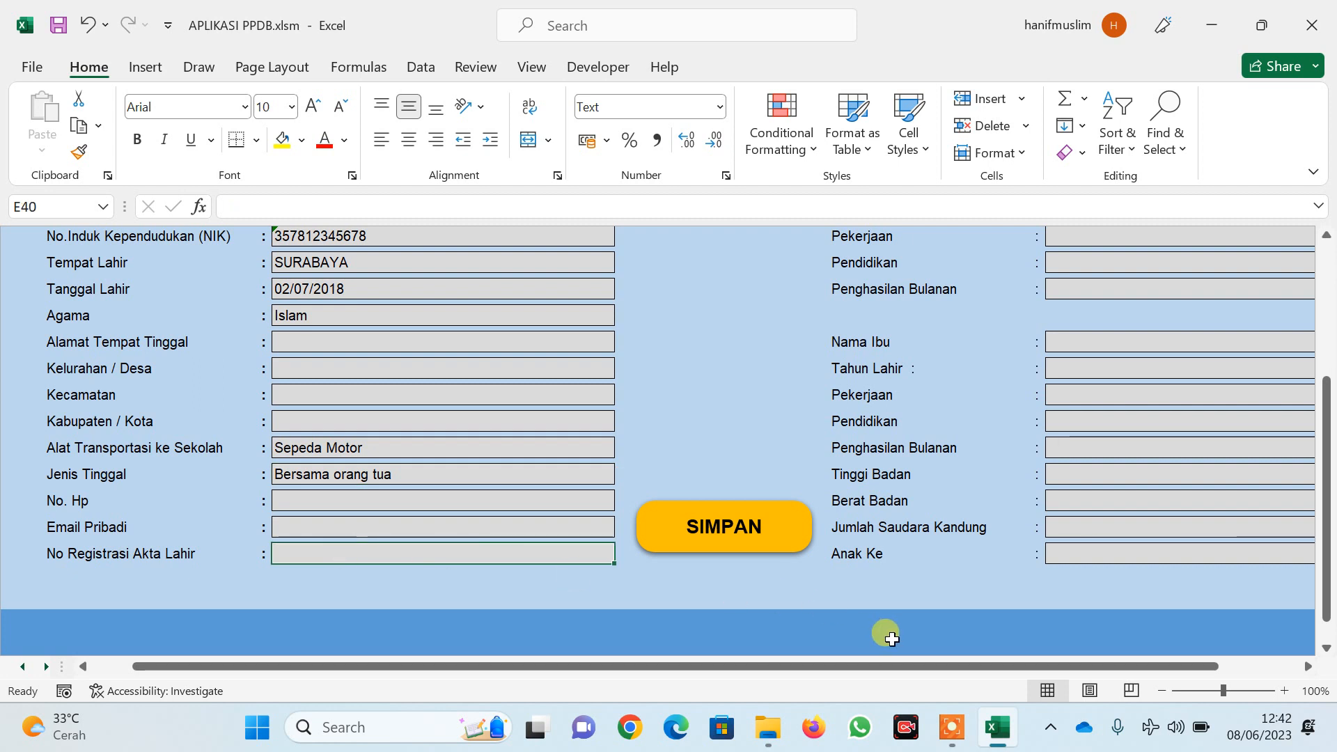
left_click_drag(947, 665, 1050, 627)
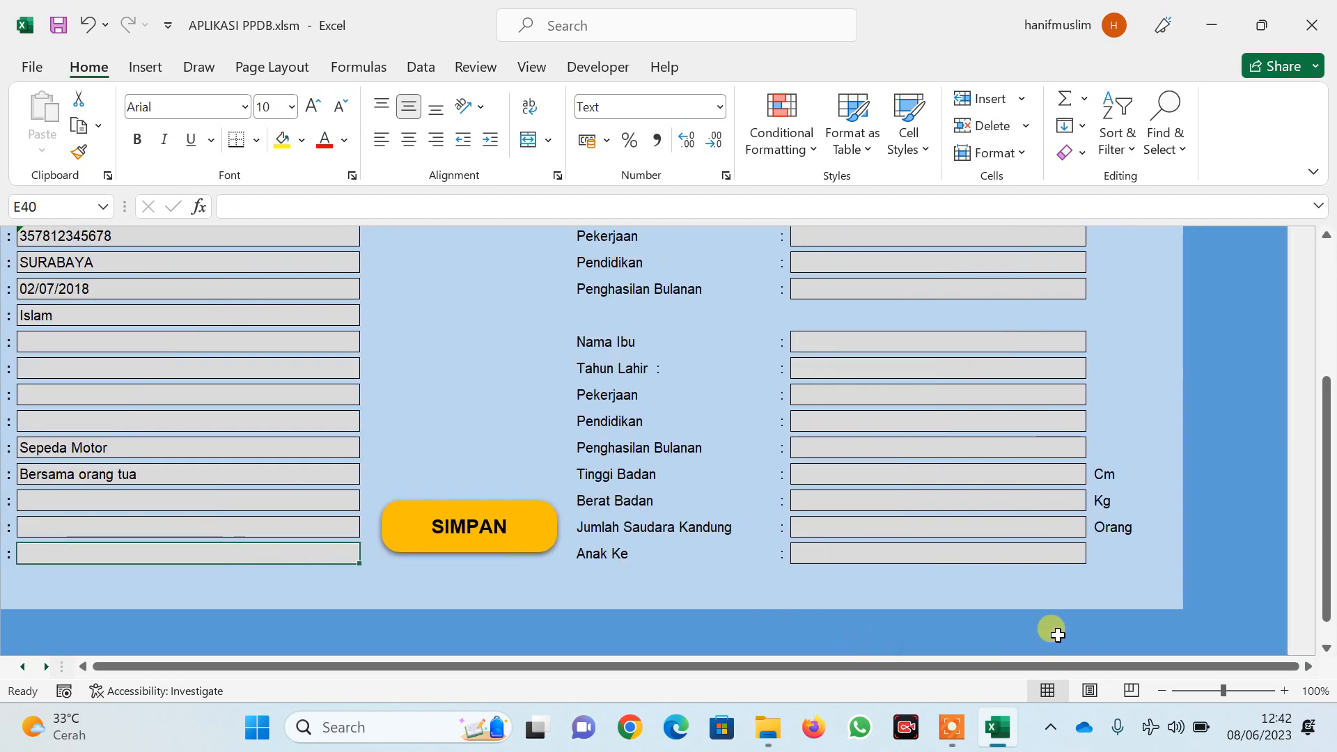
scroll(1014, 583, "up", 2)
left_click(880, 292)
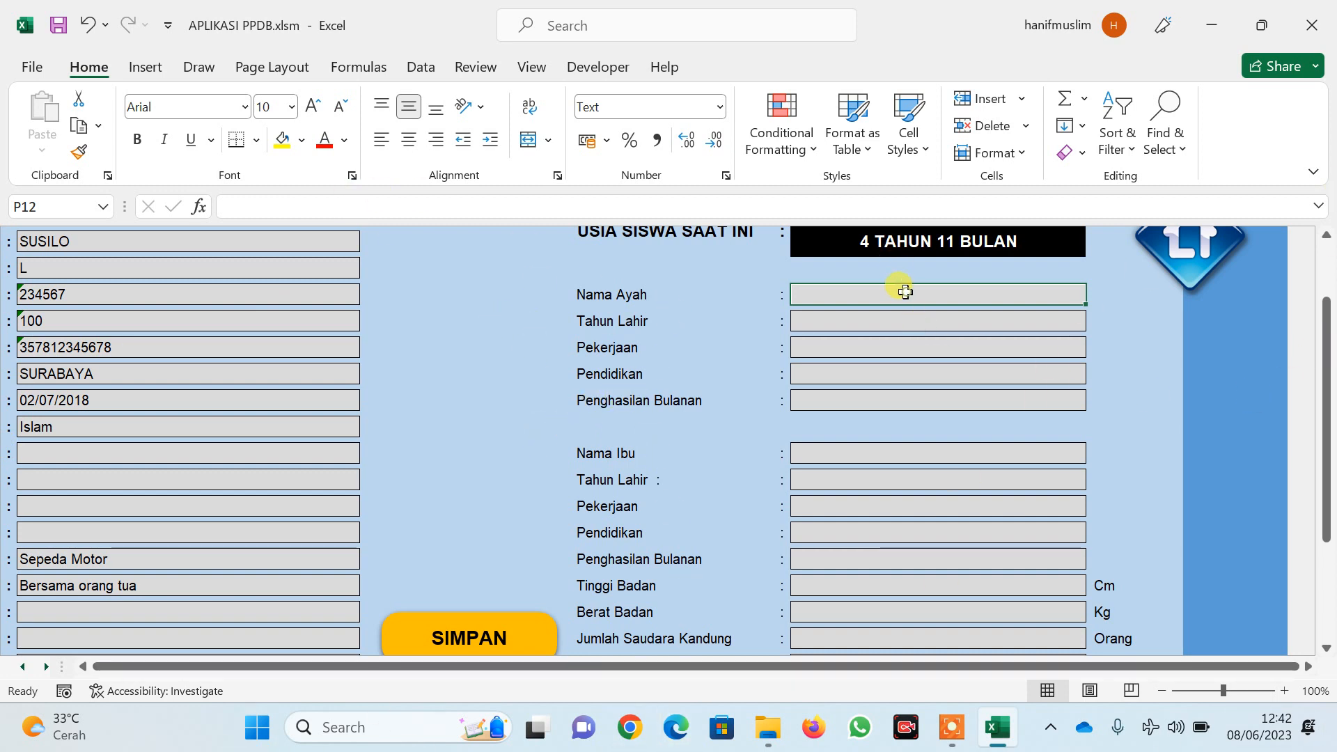
Enter the father's name, birth year 1990 and occupation Karyawan Swasta
type("BAMBANG")
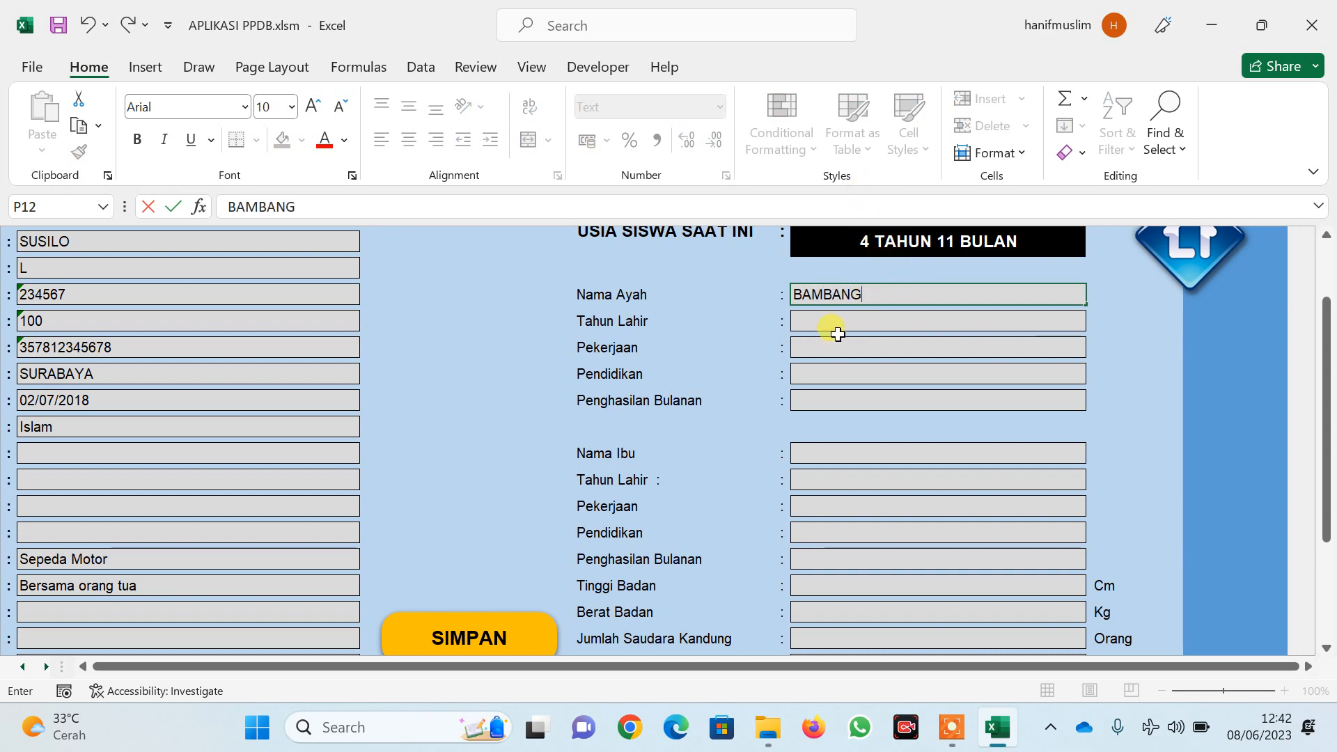
key("Return")
type("1990")
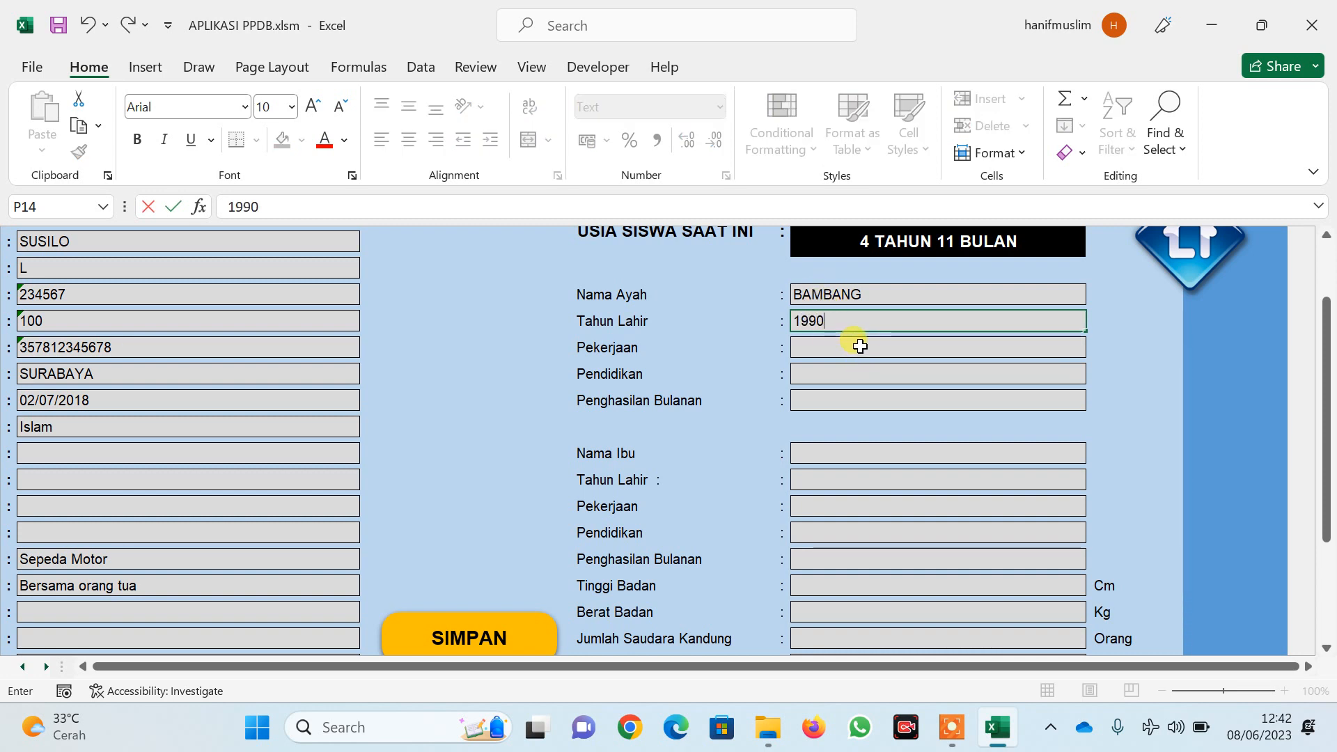
left_click(860, 346)
left_click(1096, 346)
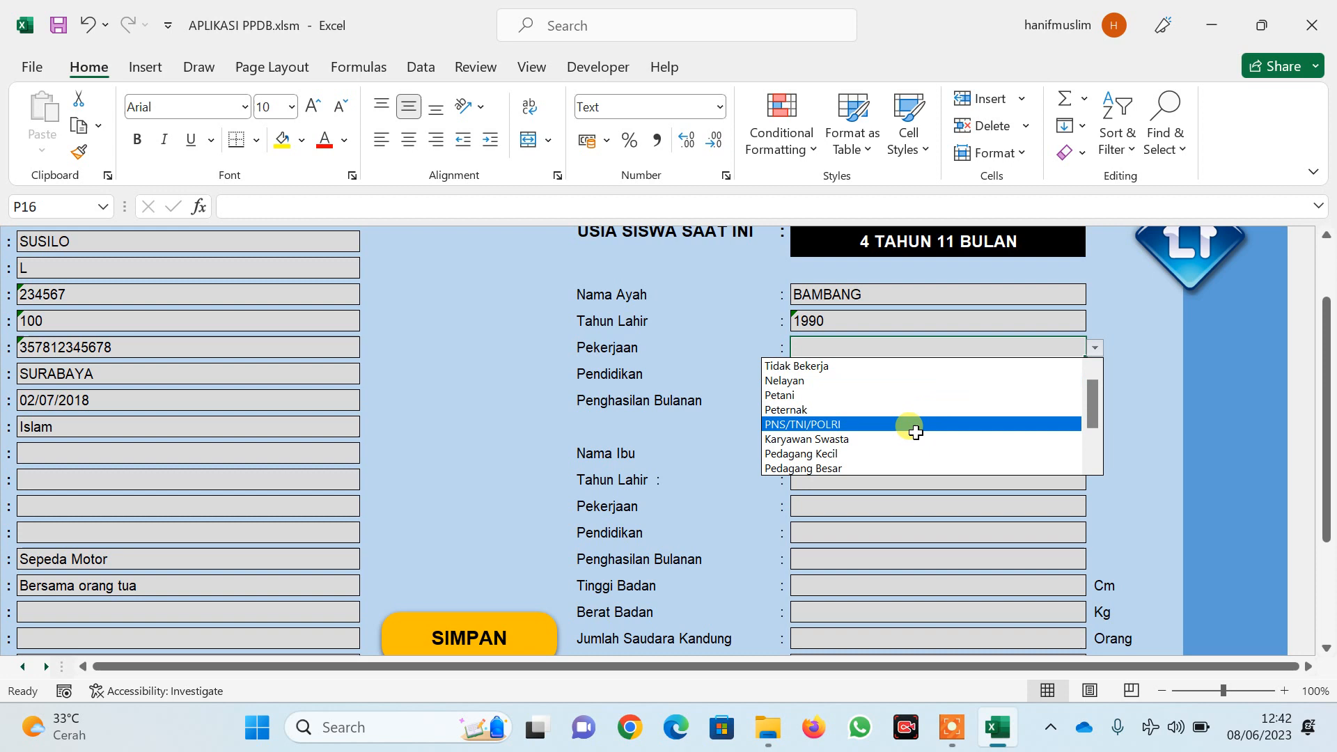
left_click(891, 436)
Set the father's education to D4/S1 and income to Rp.2.000.000-Rp.4.999.999
left_click(1015, 373)
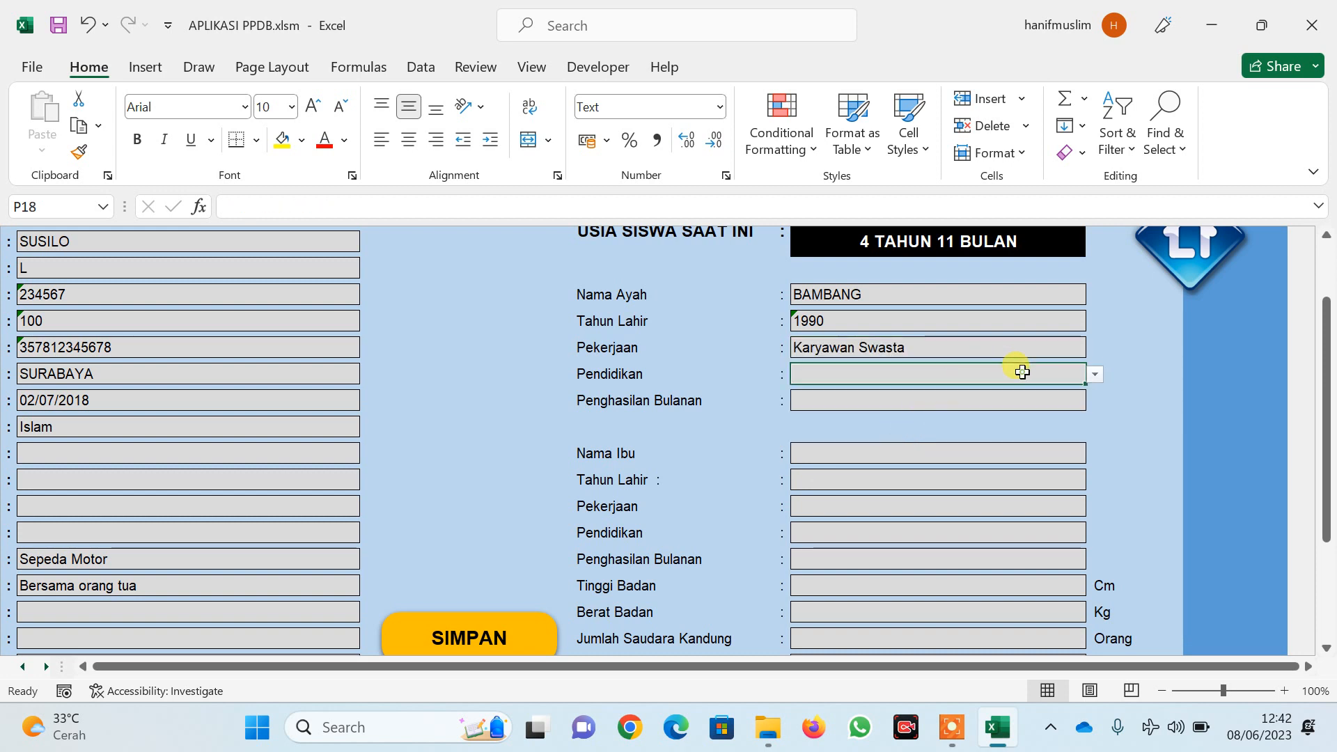
left_click(1094, 374)
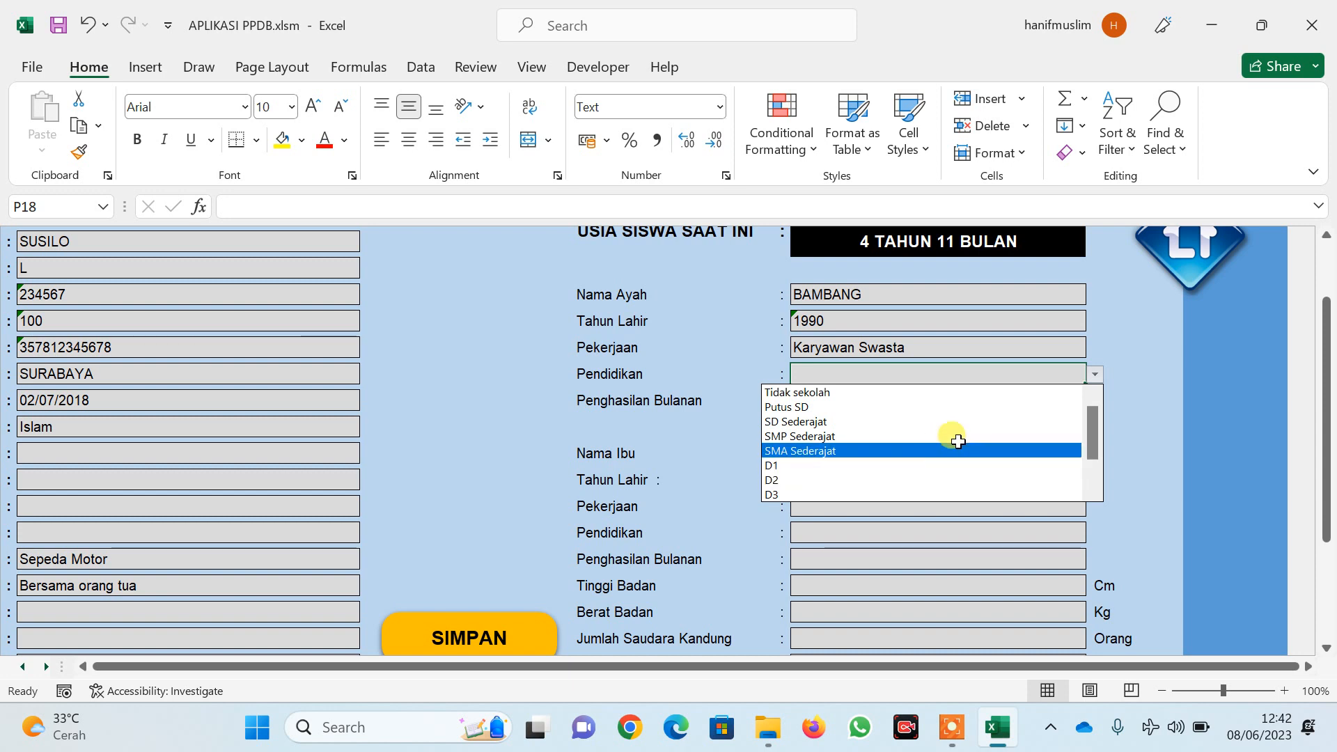
left_click_drag(1093, 433, 1093, 457)
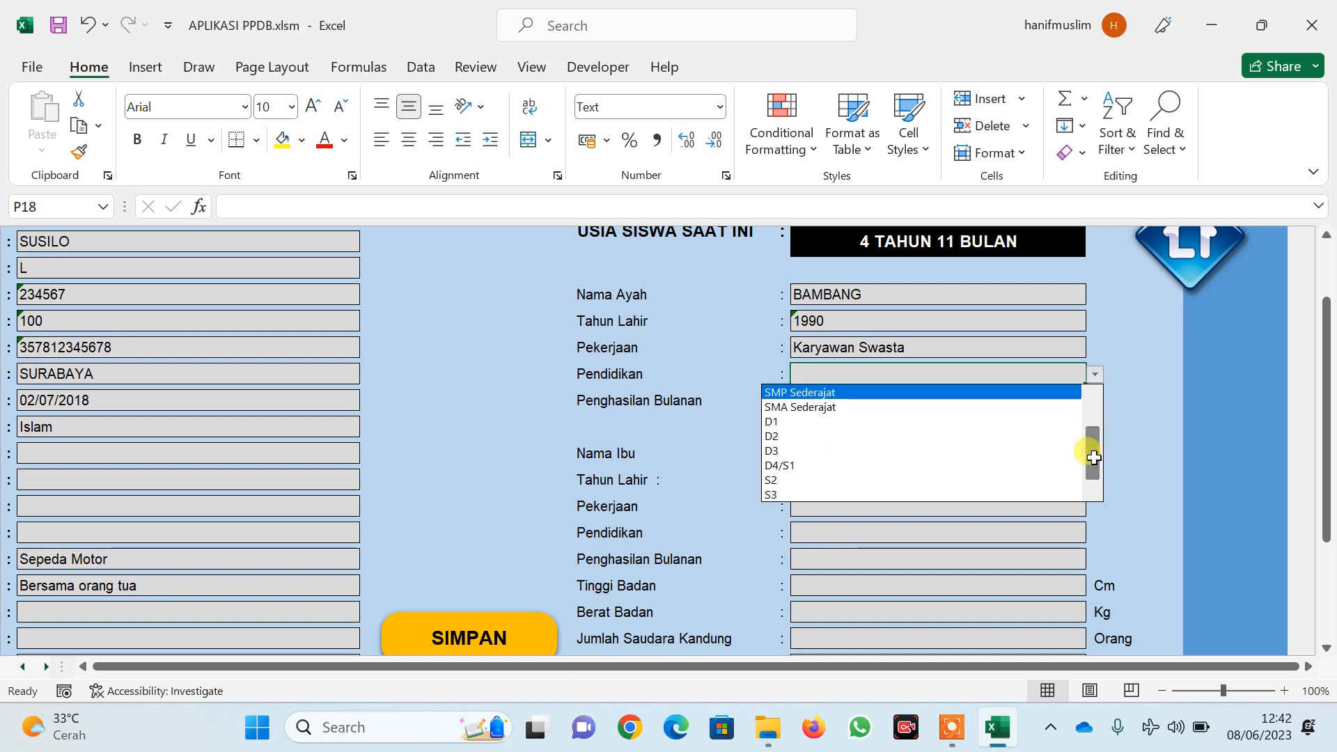
left_click(801, 464)
left_click(1080, 395)
left_click(1095, 402)
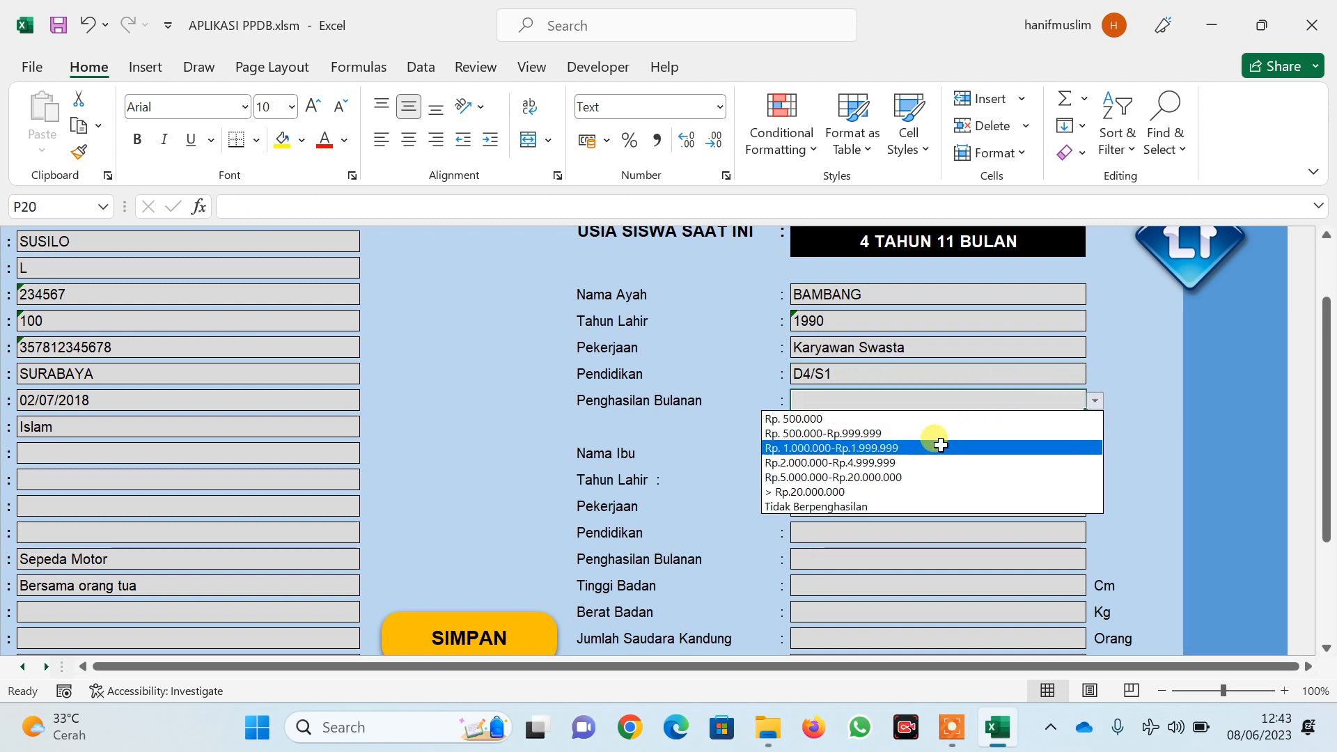
left_click(902, 457)
left_click(861, 455)
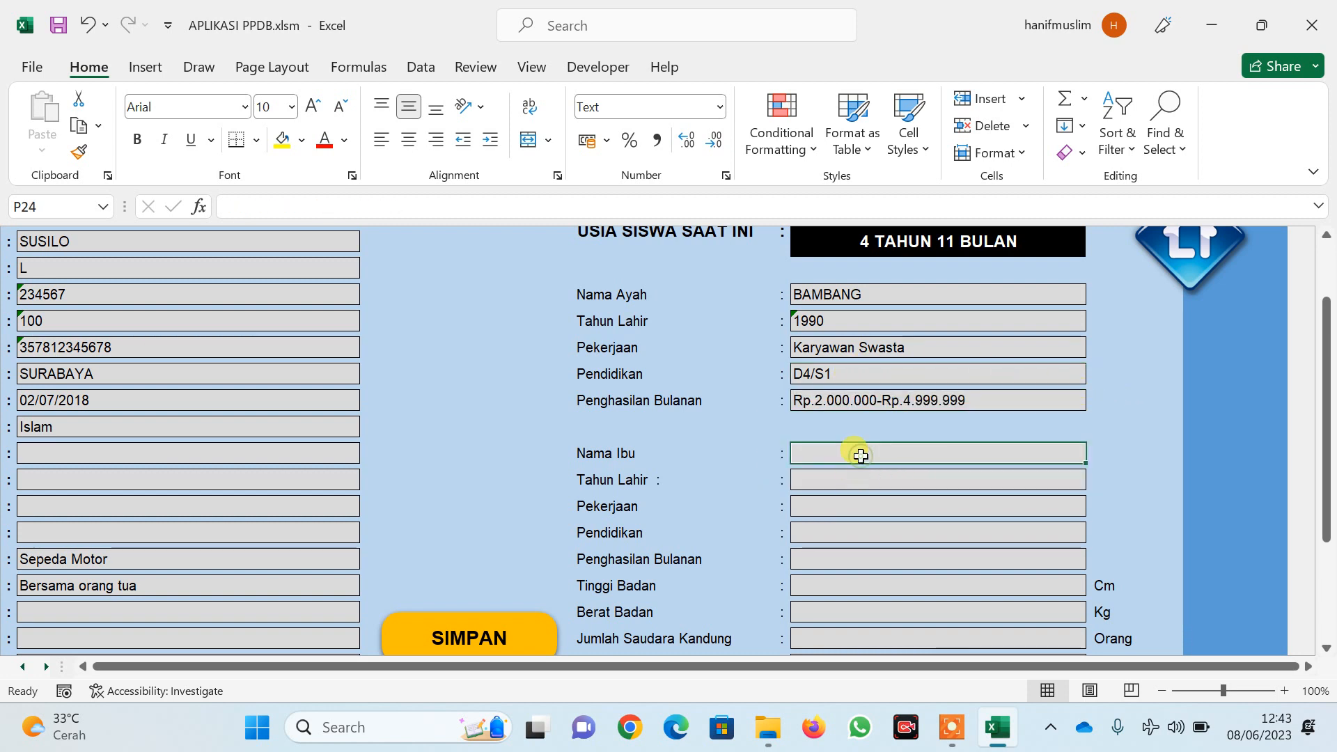
Enter the mother's name, birth year 1992, Tidak Bekerja and SMA Sederajat
type("TITIK")
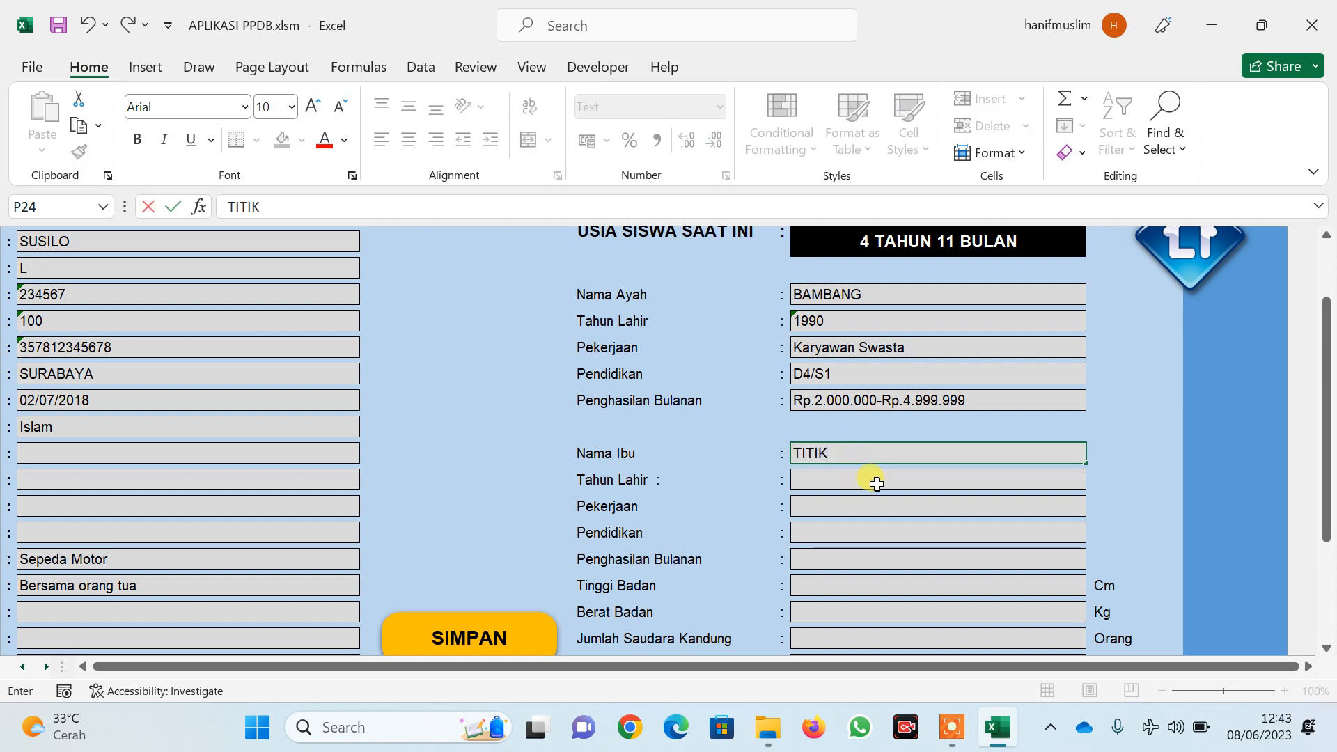
left_click(876, 483)
type("1992")
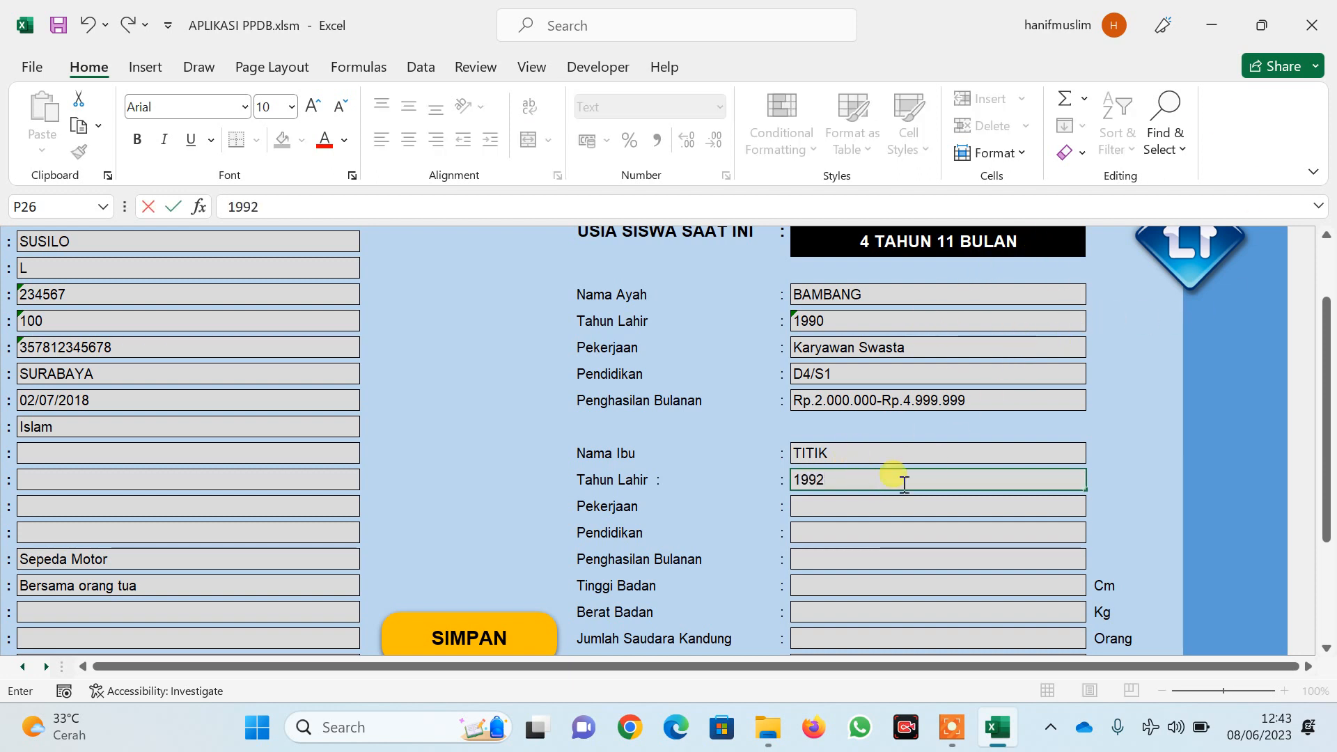
left_click(924, 512)
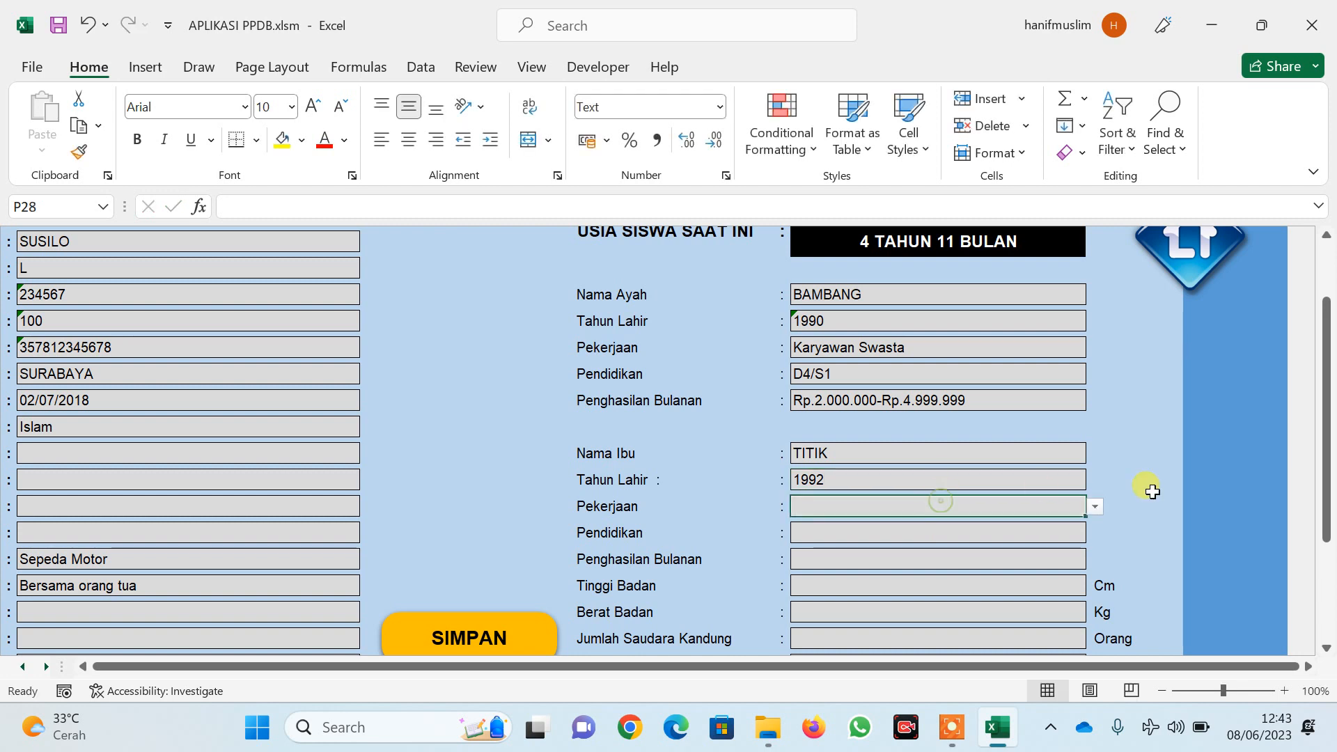
left_click(1098, 502)
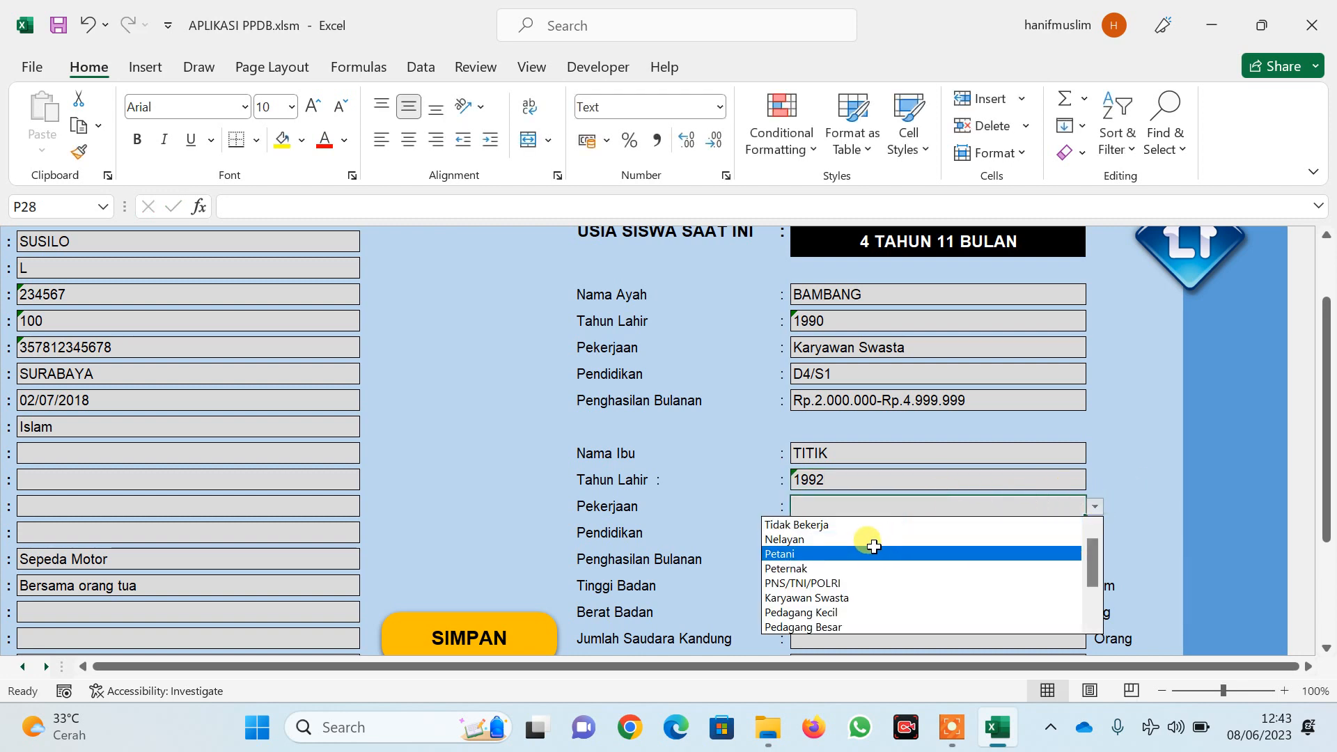
left_click(848, 525)
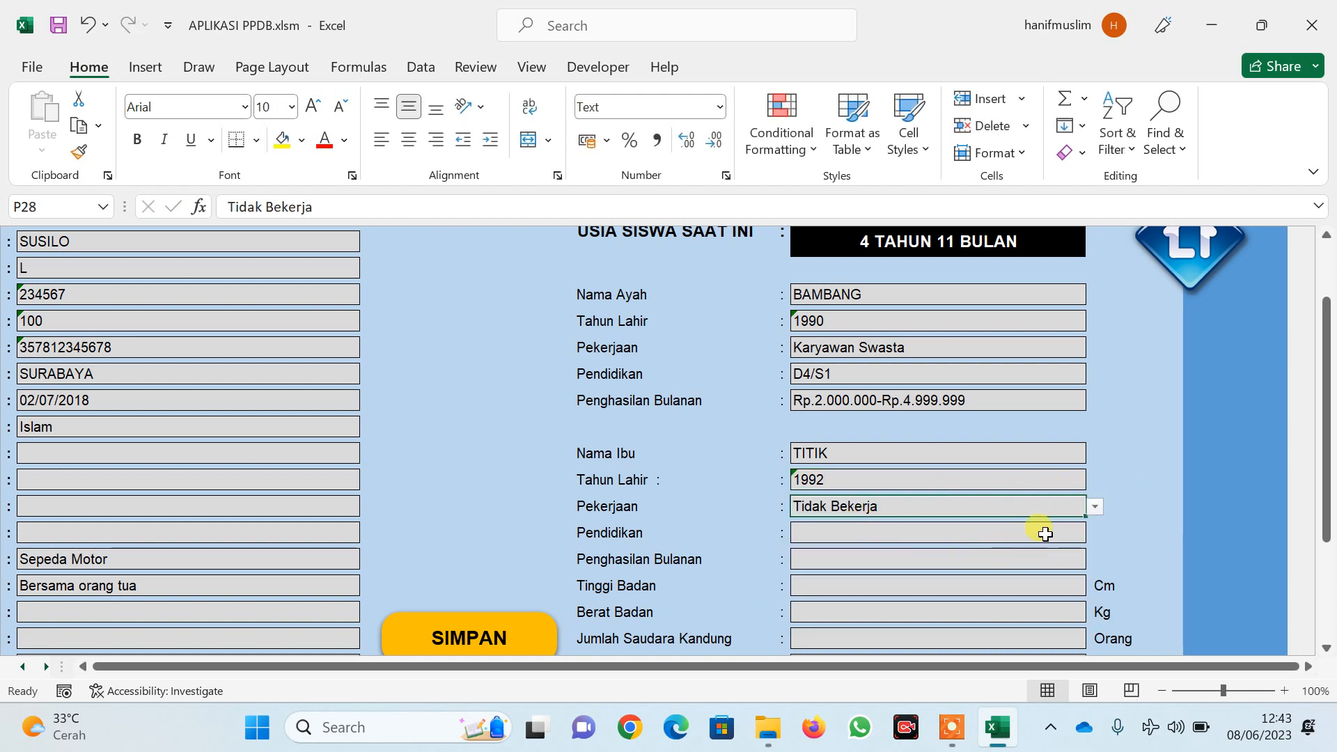
left_click(1033, 530)
left_click(1092, 534)
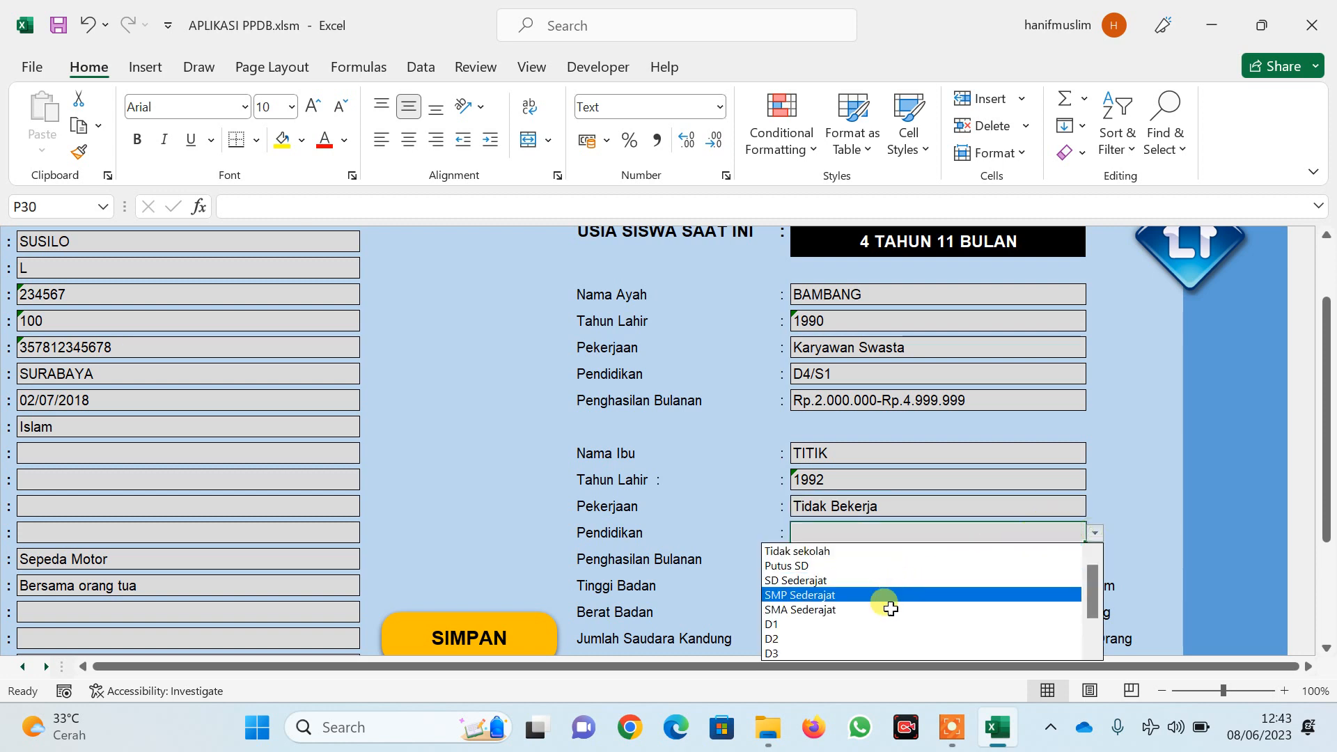
left_click(886, 594)
Enter height 112 cm, weight 15 kg, 0 siblings and birth order 1
scroll(914, 576, "down", 1)
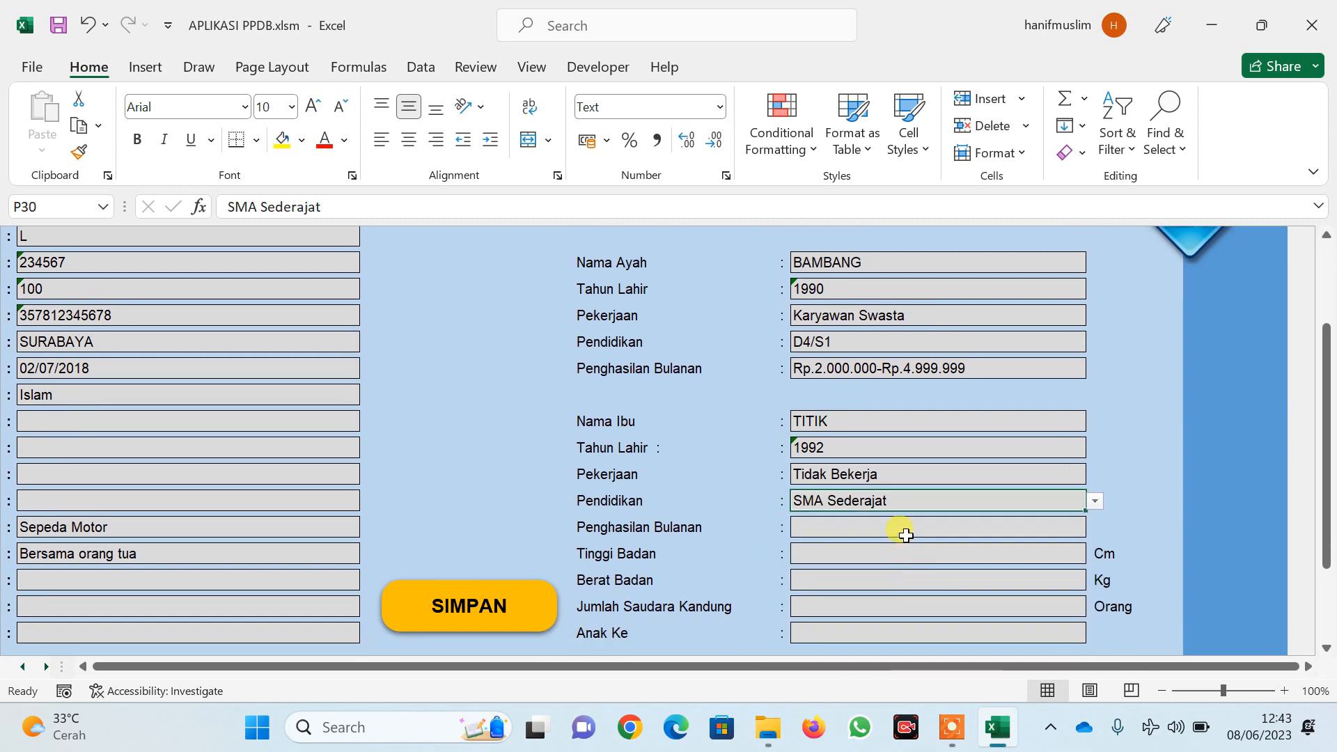
left_click(901, 554)
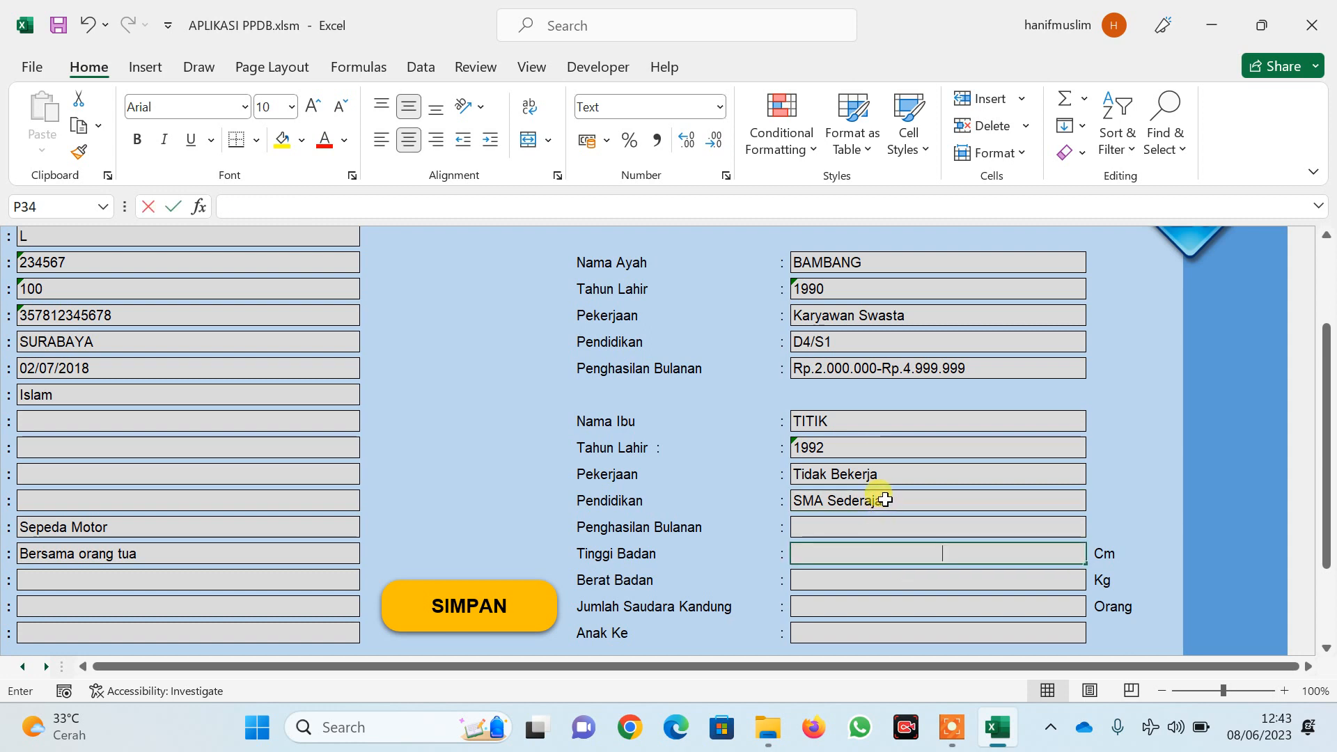
type("112")
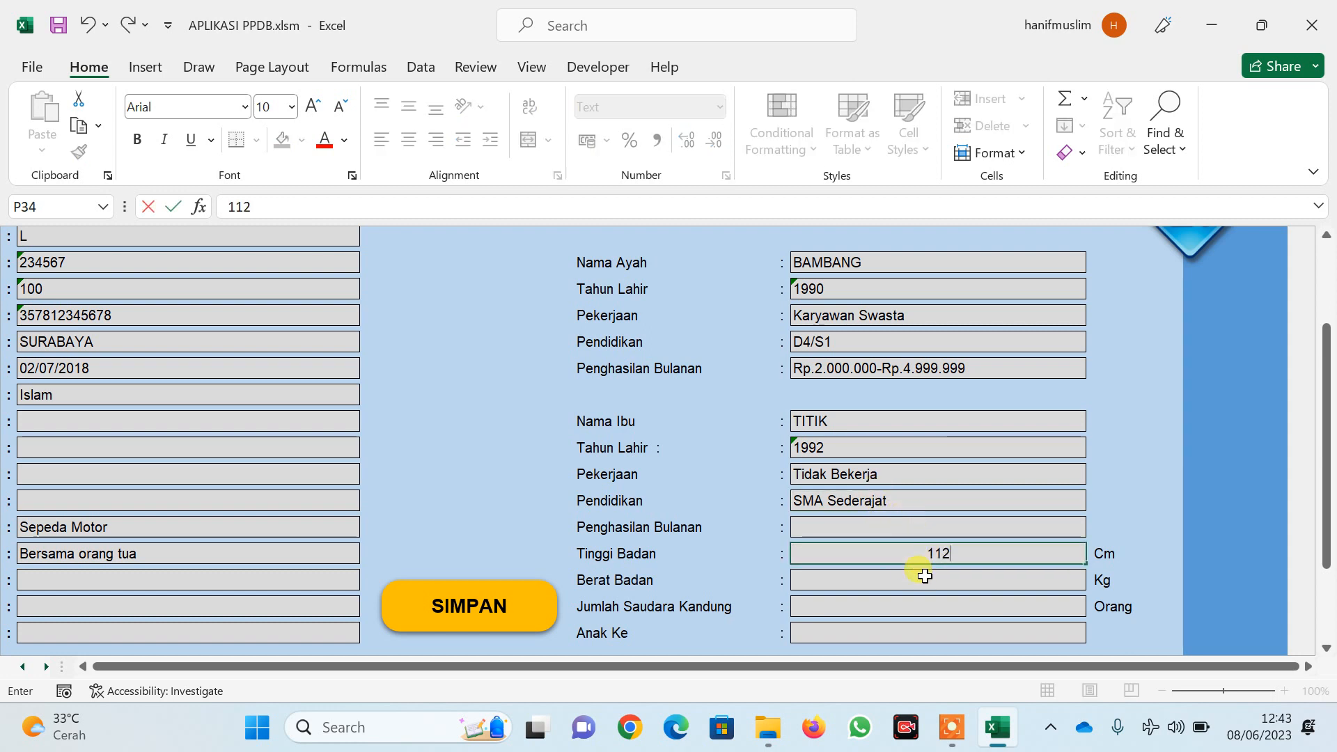
left_click(924, 576)
type("15")
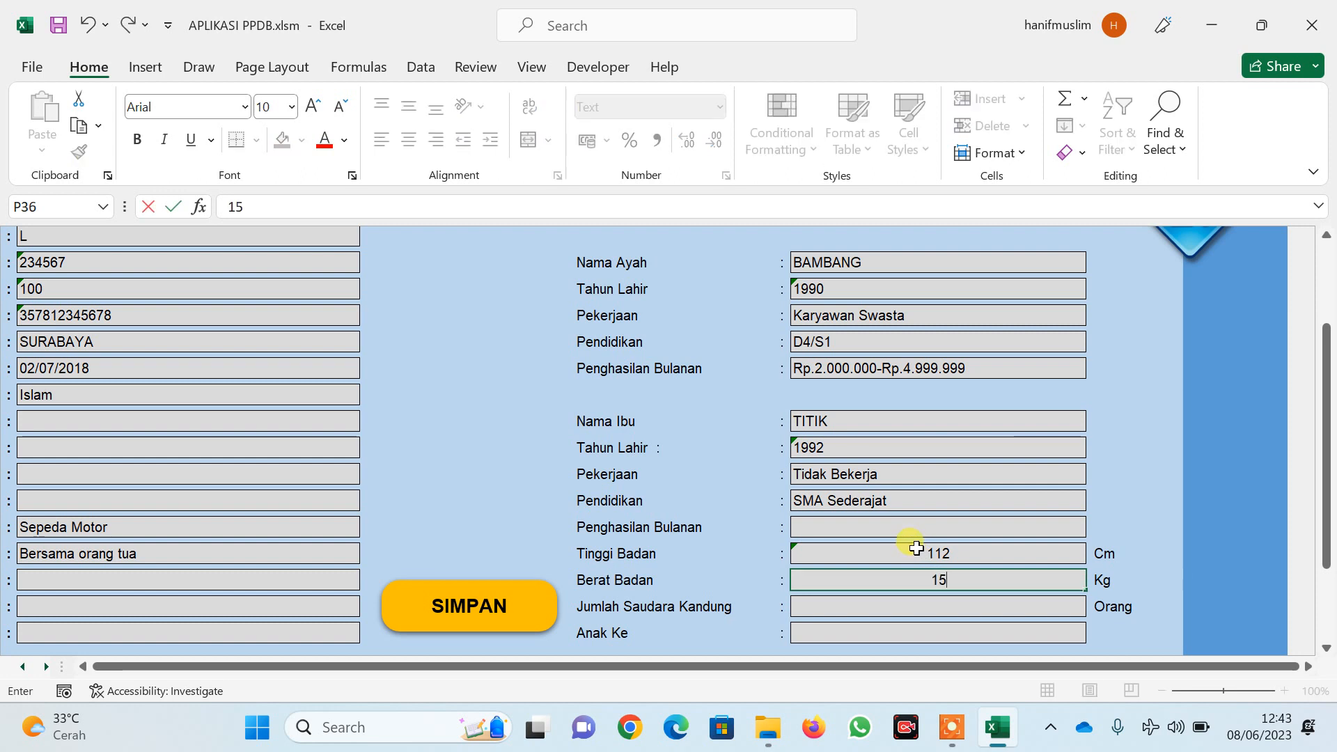
left_click(968, 601)
type("0")
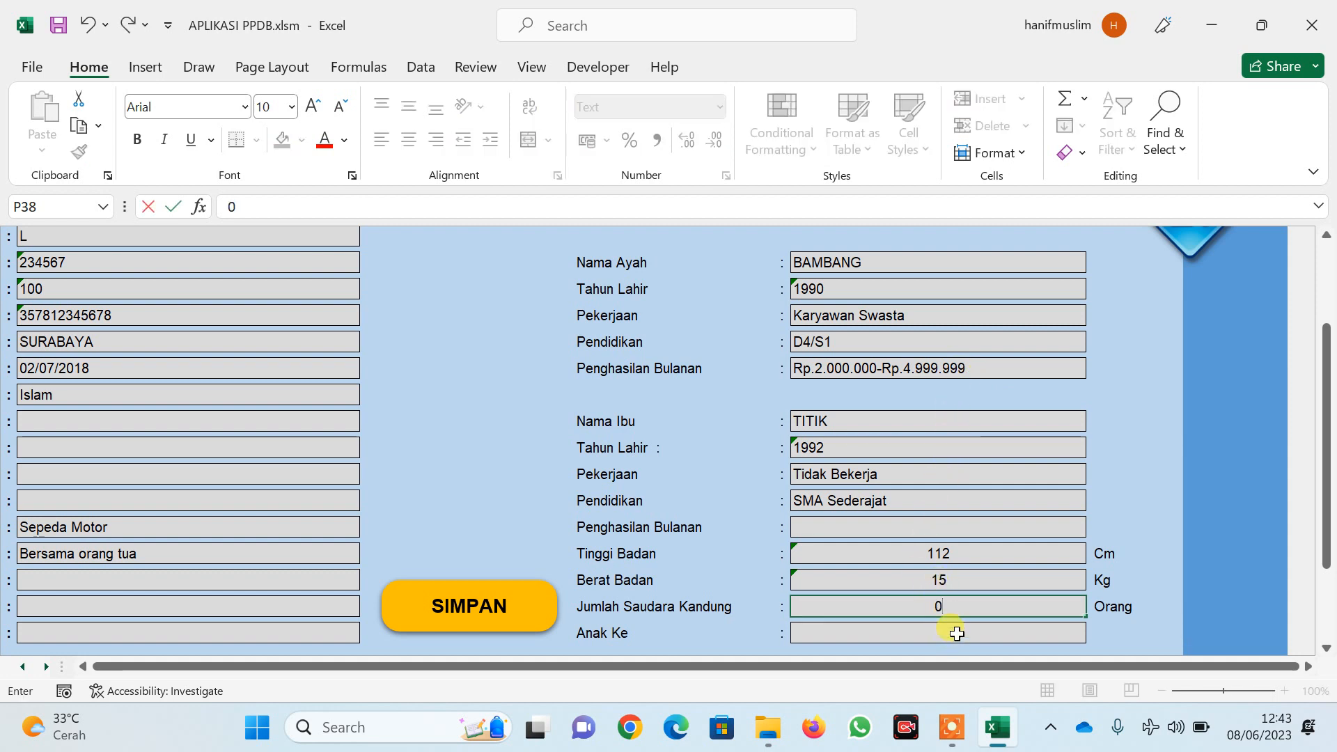
left_click(957, 634)
type("1")
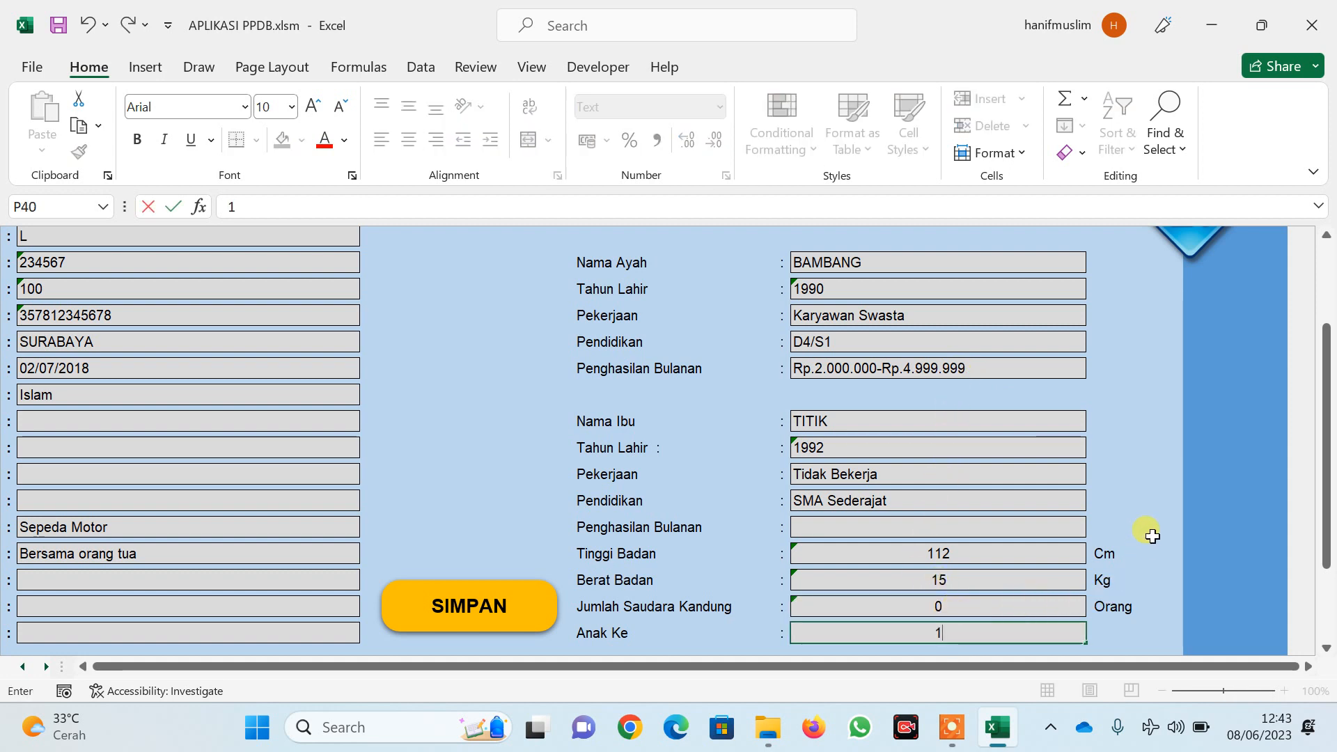
scroll(1152, 536, "down", 2)
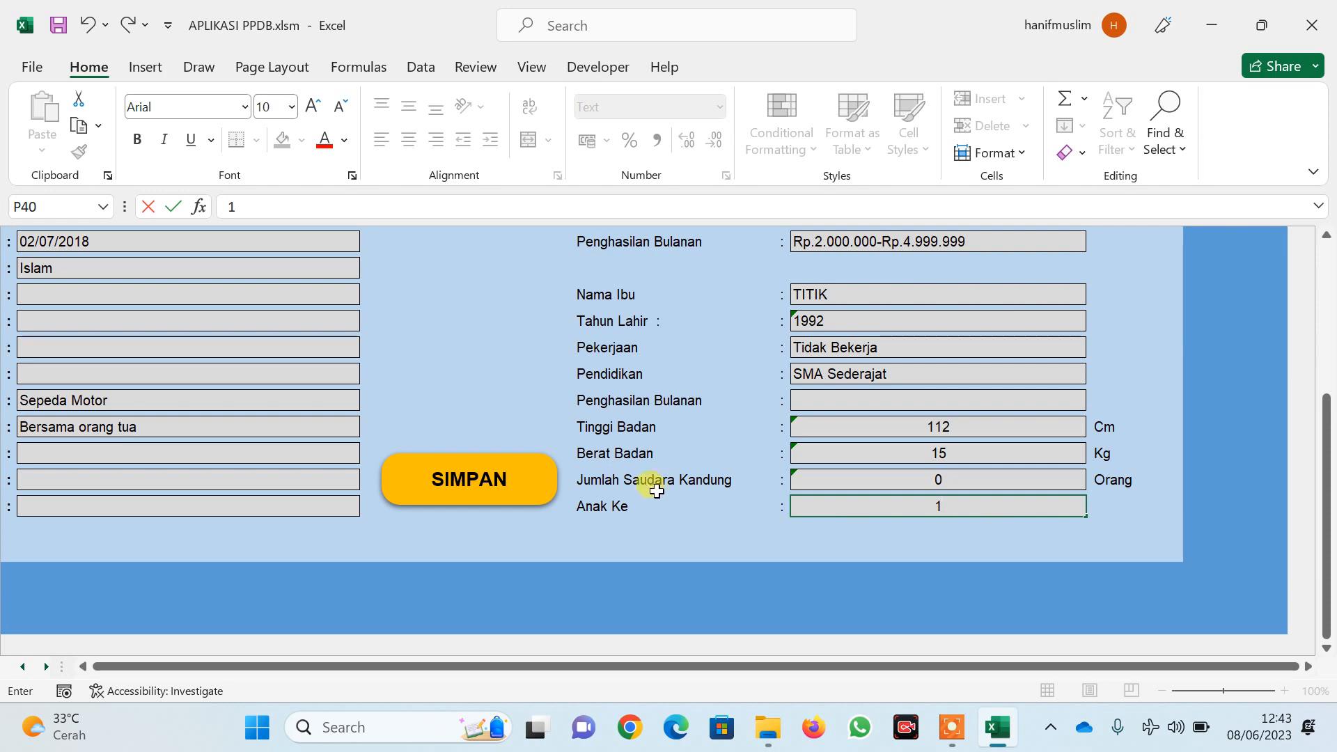
Save the record with the SIMPAN button and bring the cleared form back into view
left_click(485, 480)
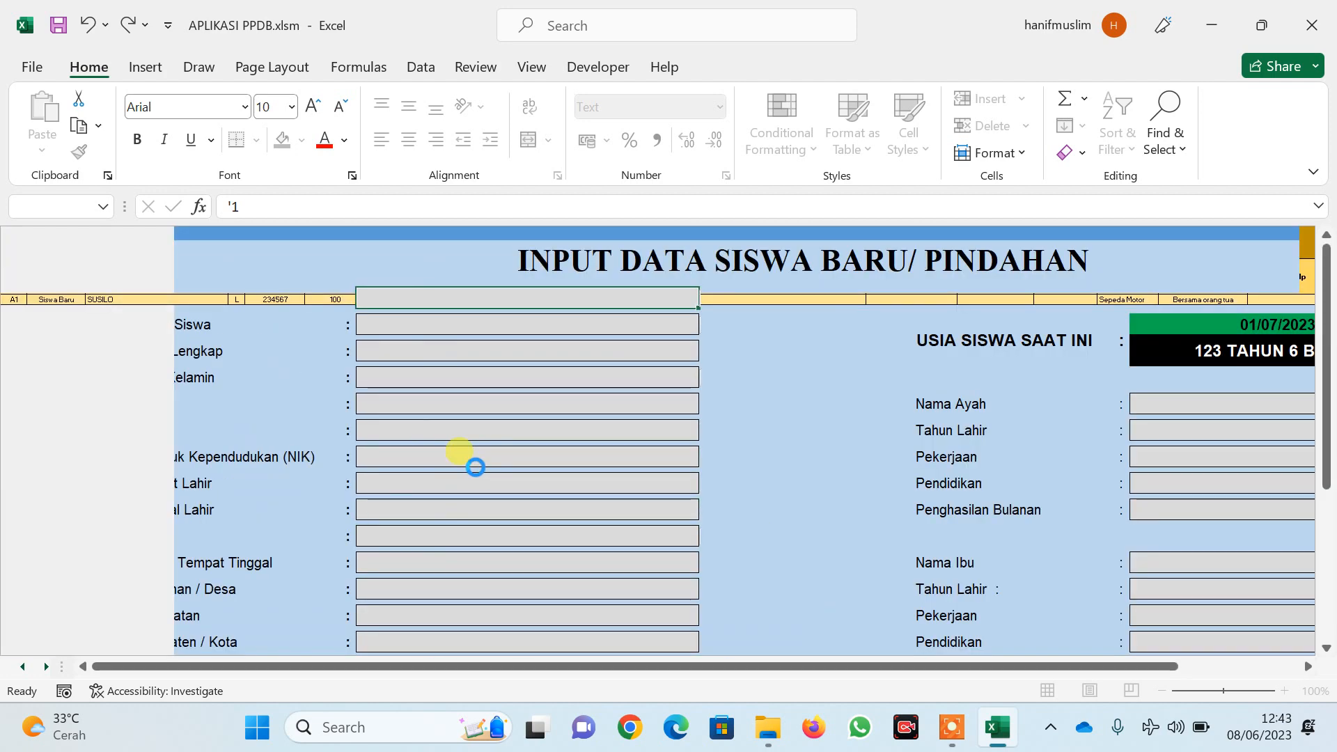
left_click_drag(1035, 665, 797, 667)
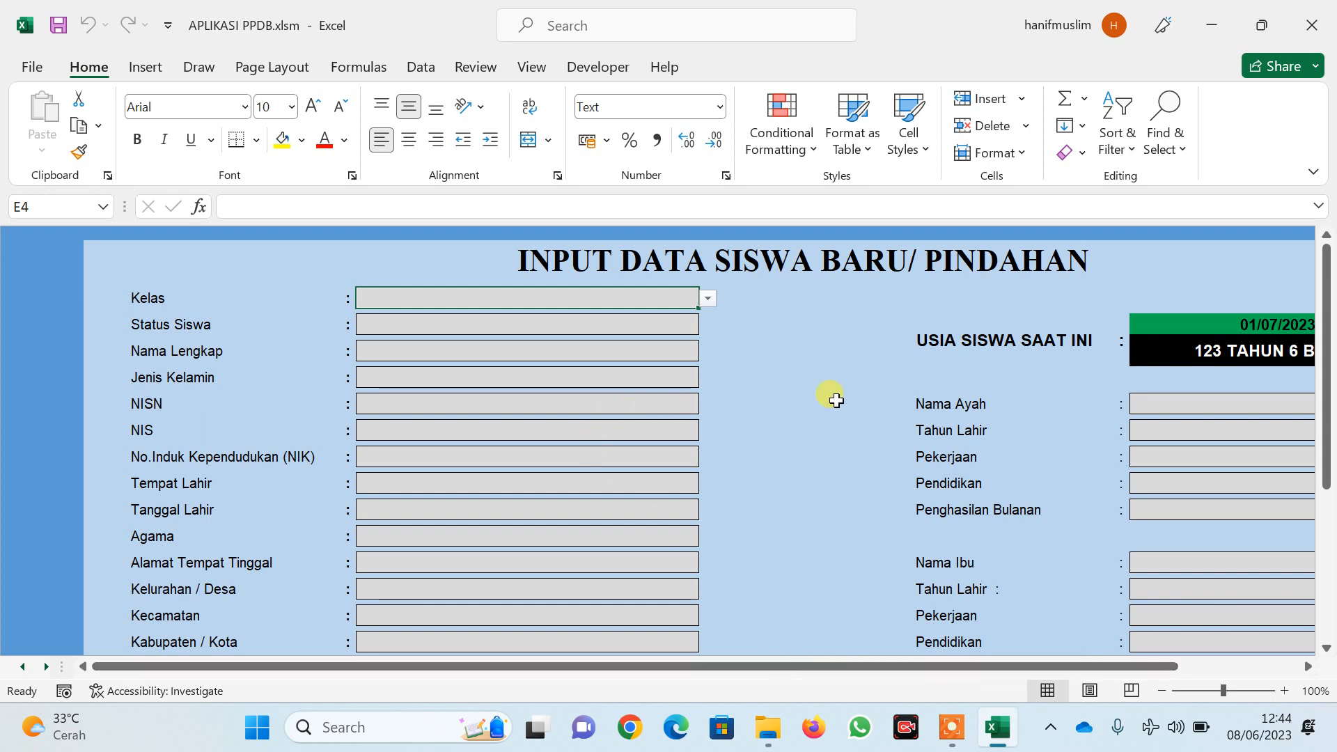
left_click_drag(1077, 662, 1267, 661)
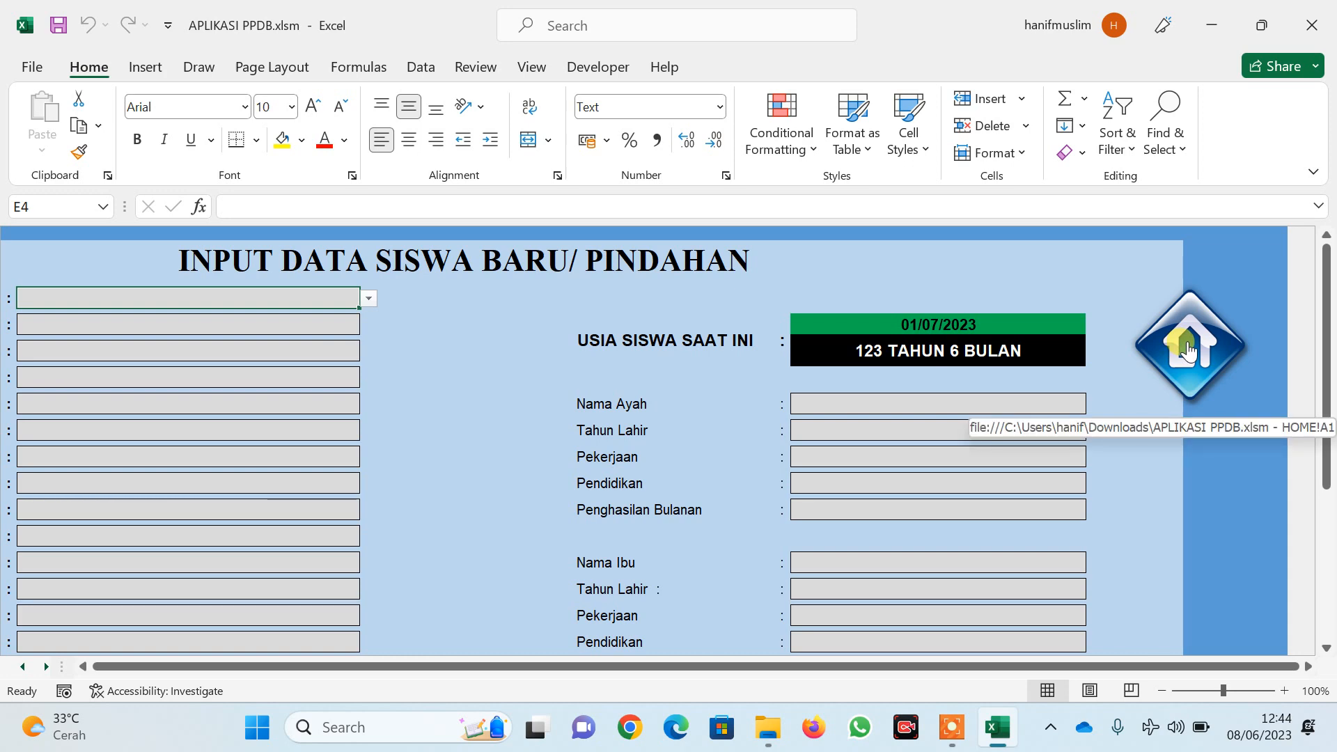
Check the saved record's Status, name, NISN and NIK on the student sheet, then return HOME
left_click(1188, 348)
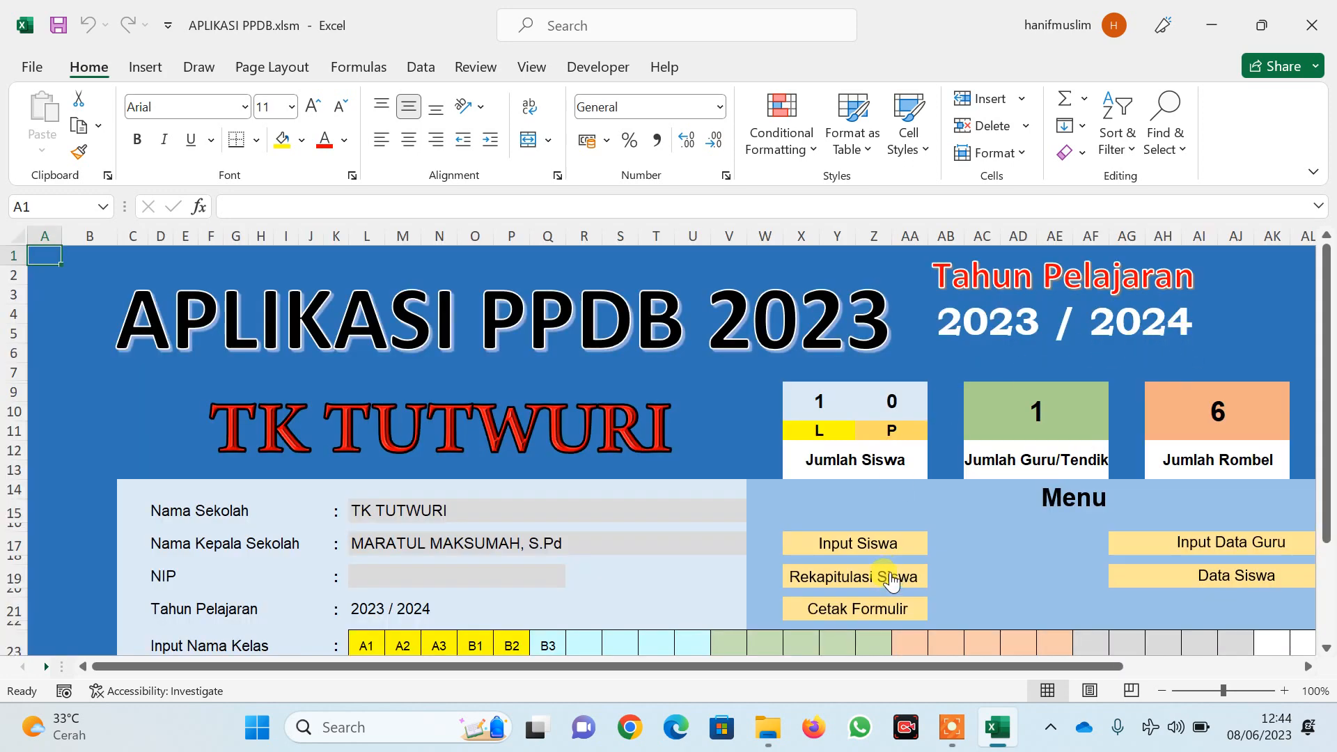
left_click(1191, 574)
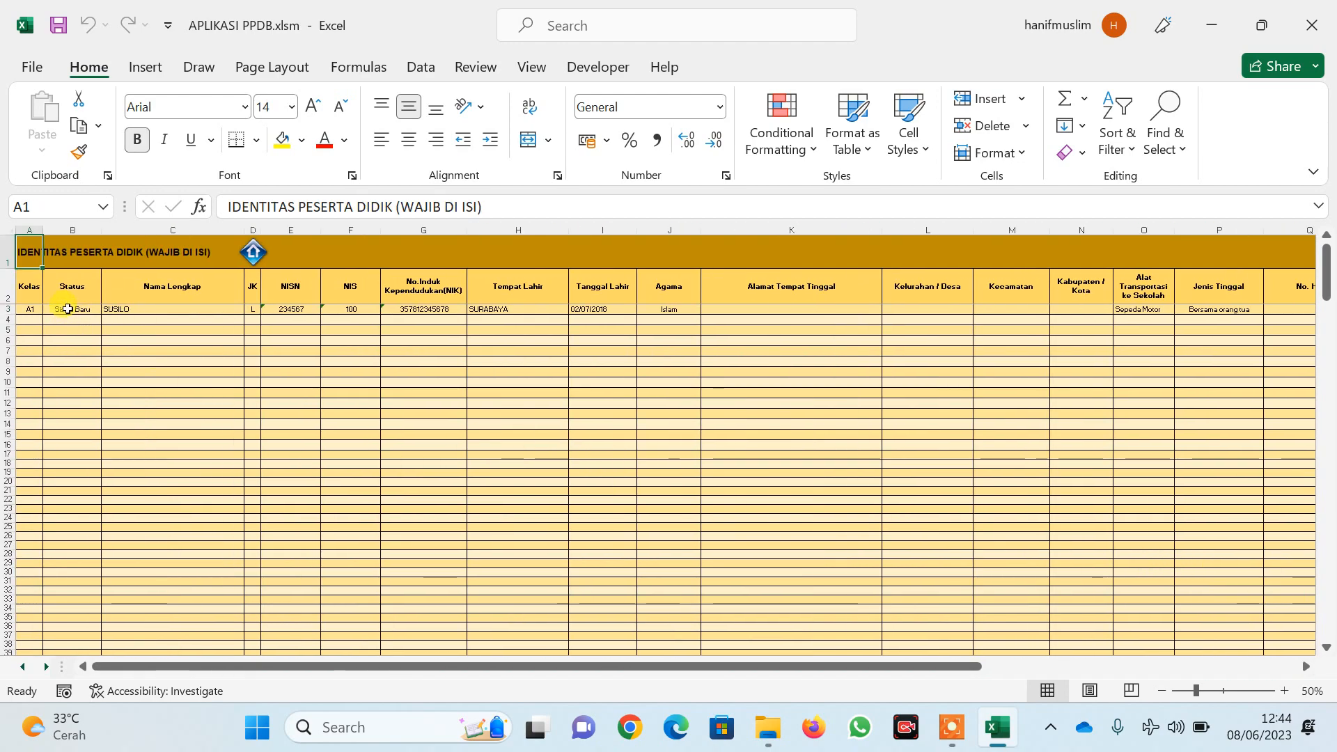
left_click(67, 308)
left_click(136, 309)
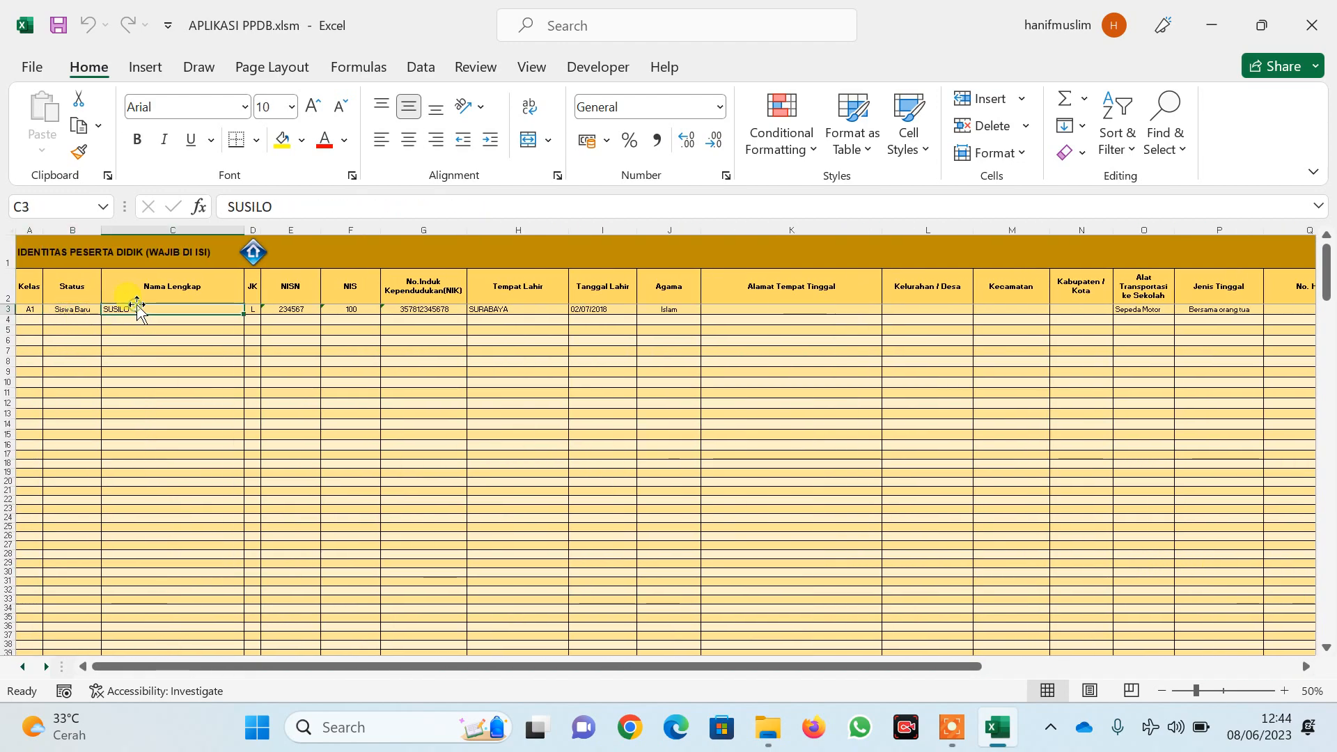
left_click(298, 309)
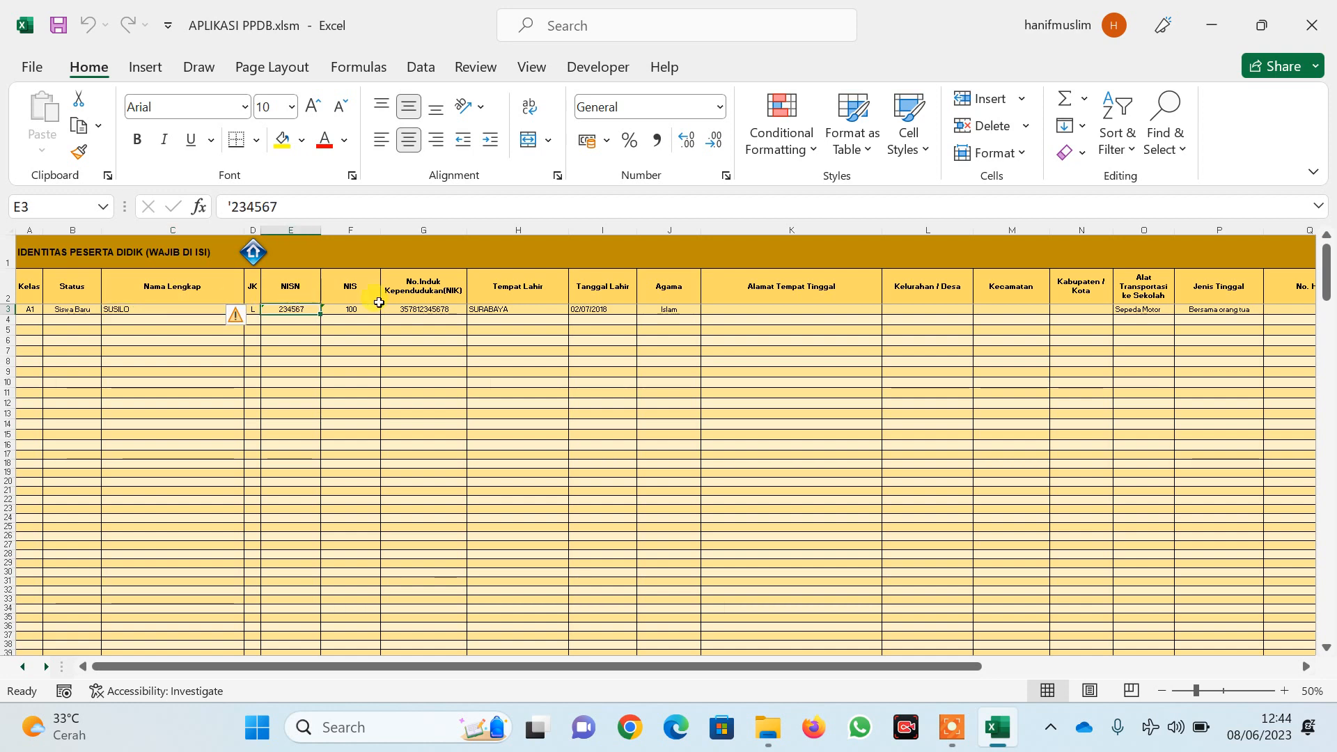
left_click(387, 310)
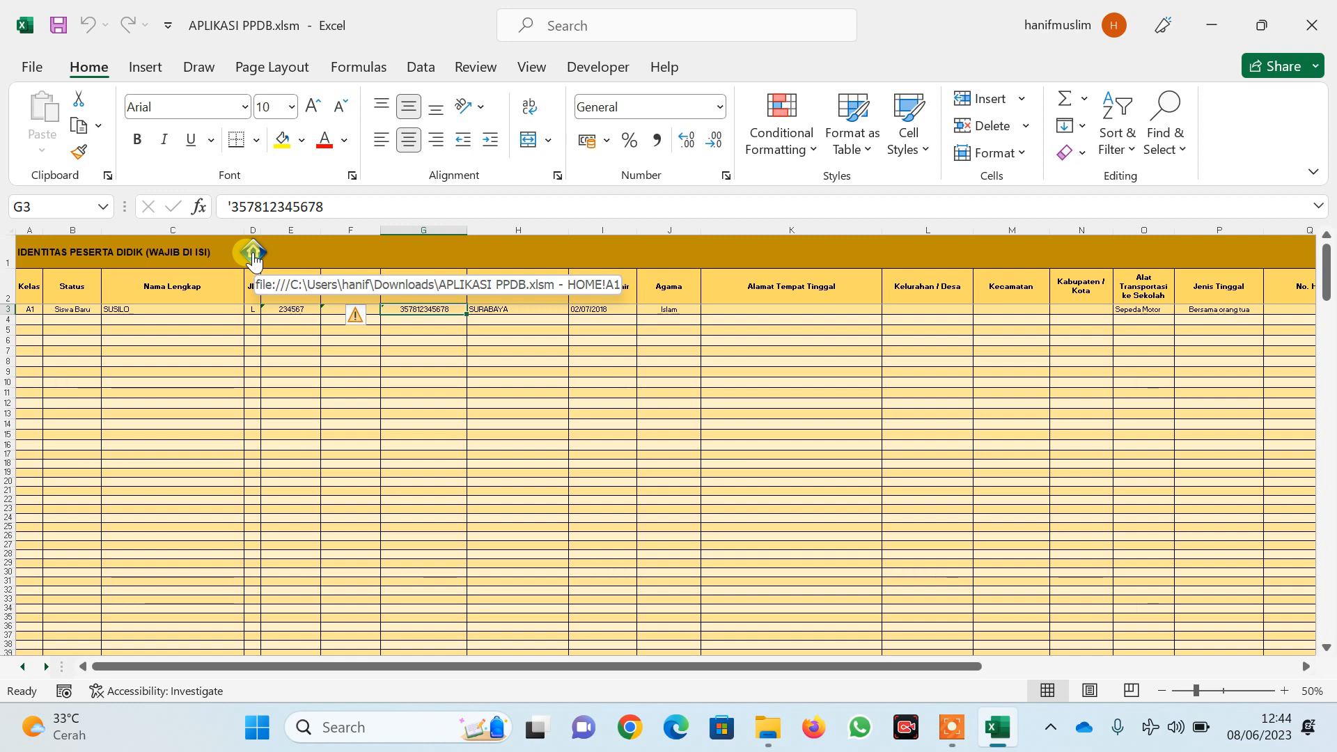
left_click(253, 258)
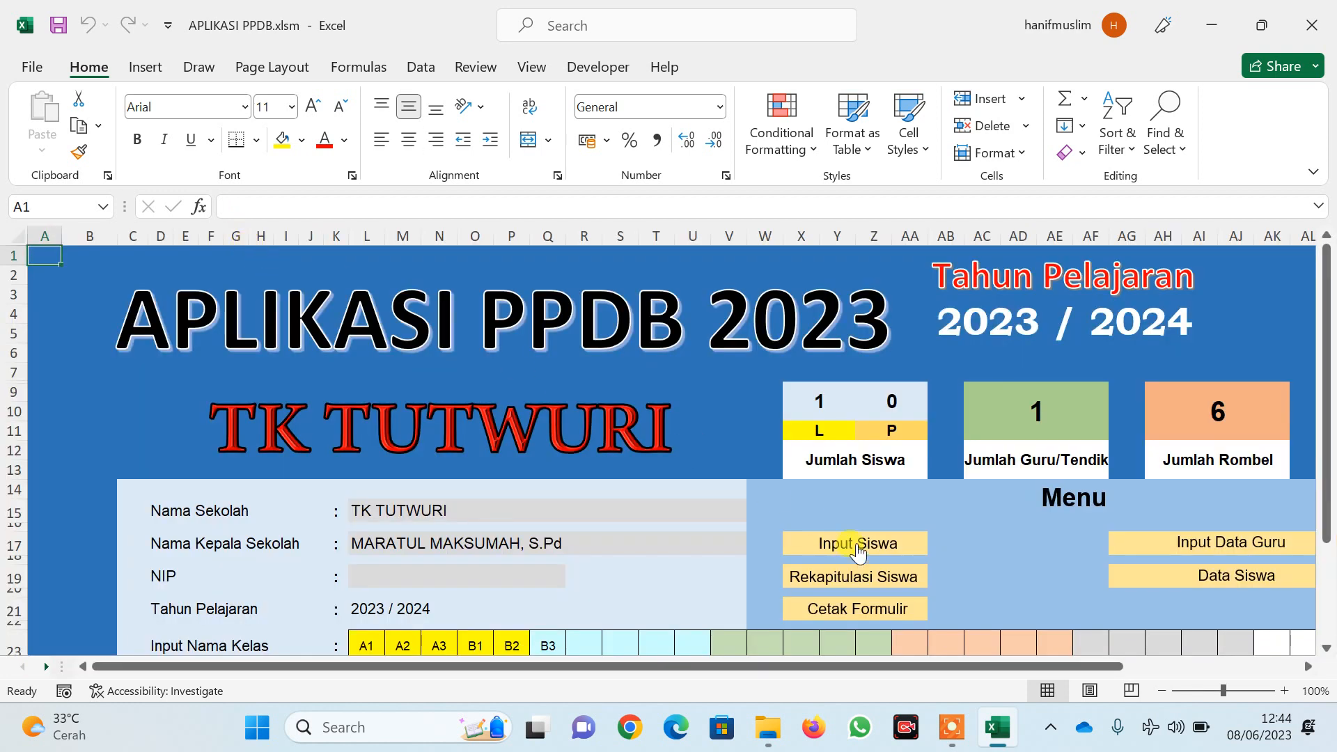
scroll(860, 541, "down", 1)
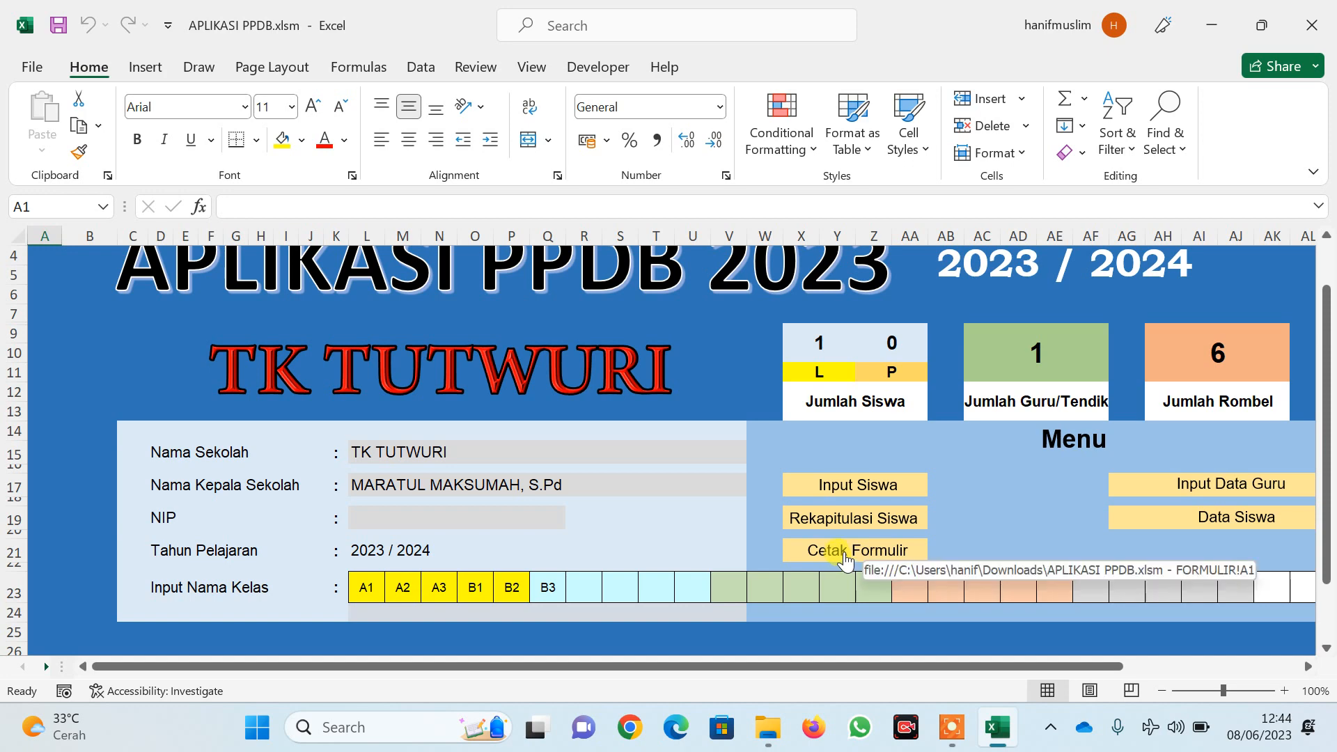
On the Cetak Formulir sheet, change the KOP SURAT picture to KOP TUTWURI.jpg from Downloads
left_click(845, 553)
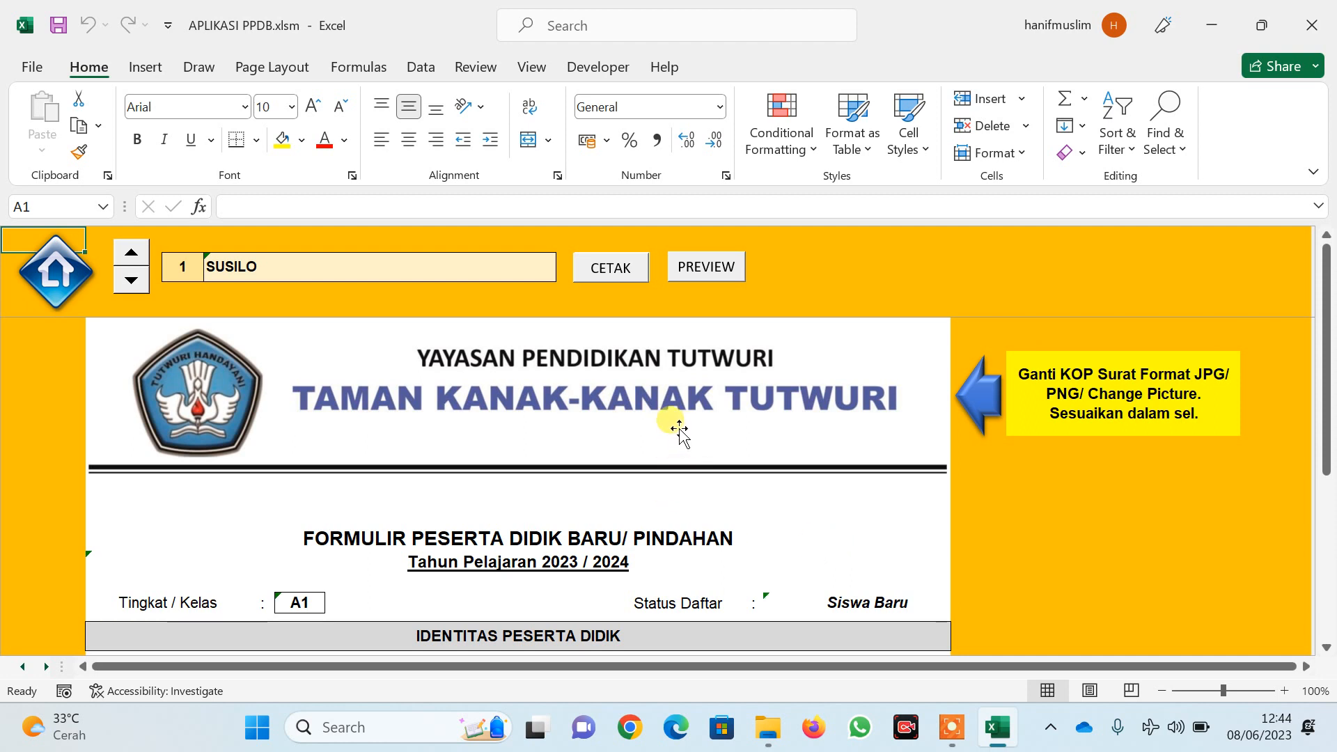
right_click(635, 405)
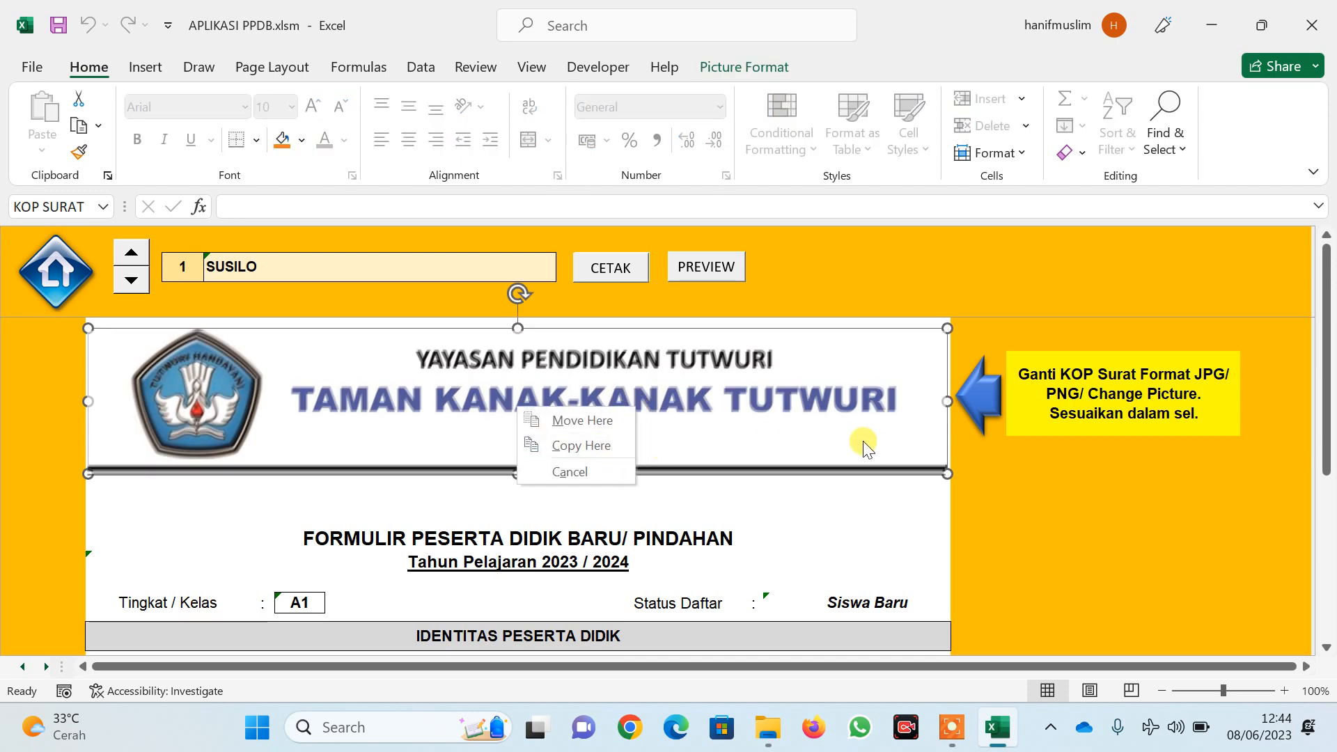
left_click(872, 510)
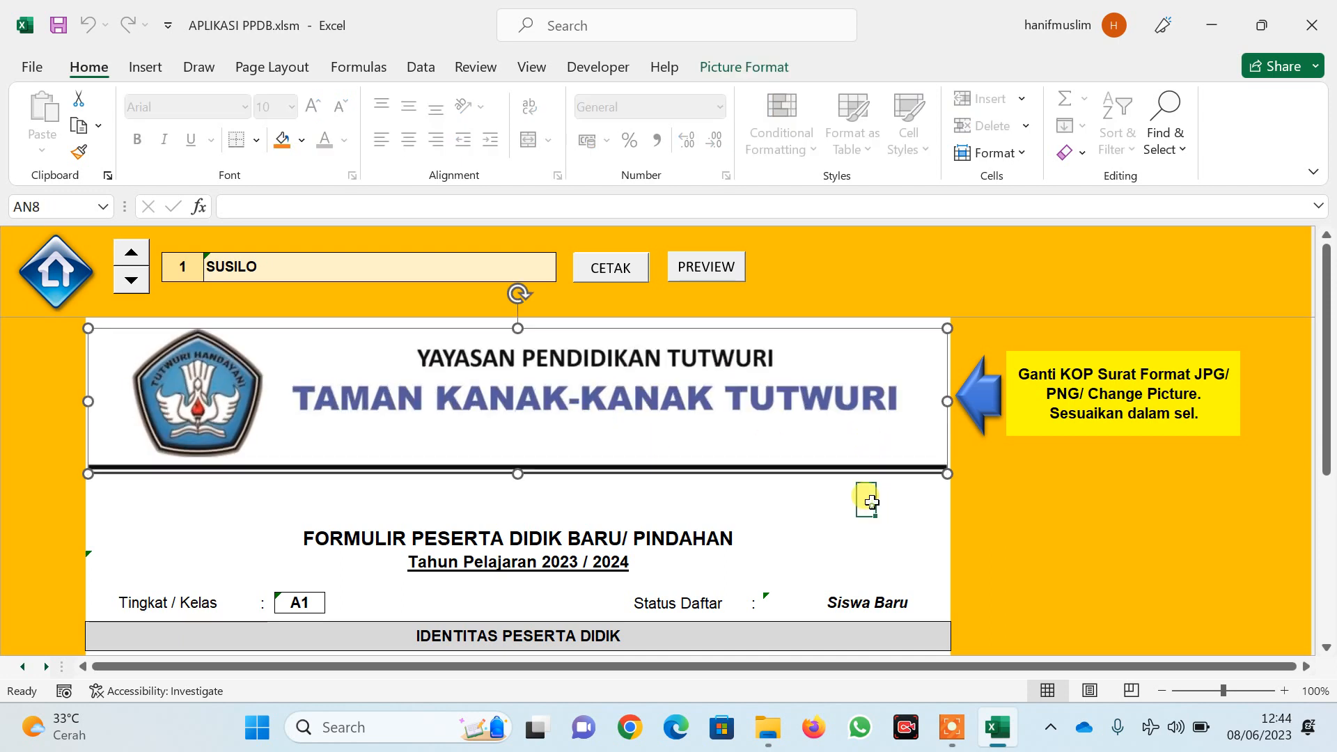
right_click(775, 411)
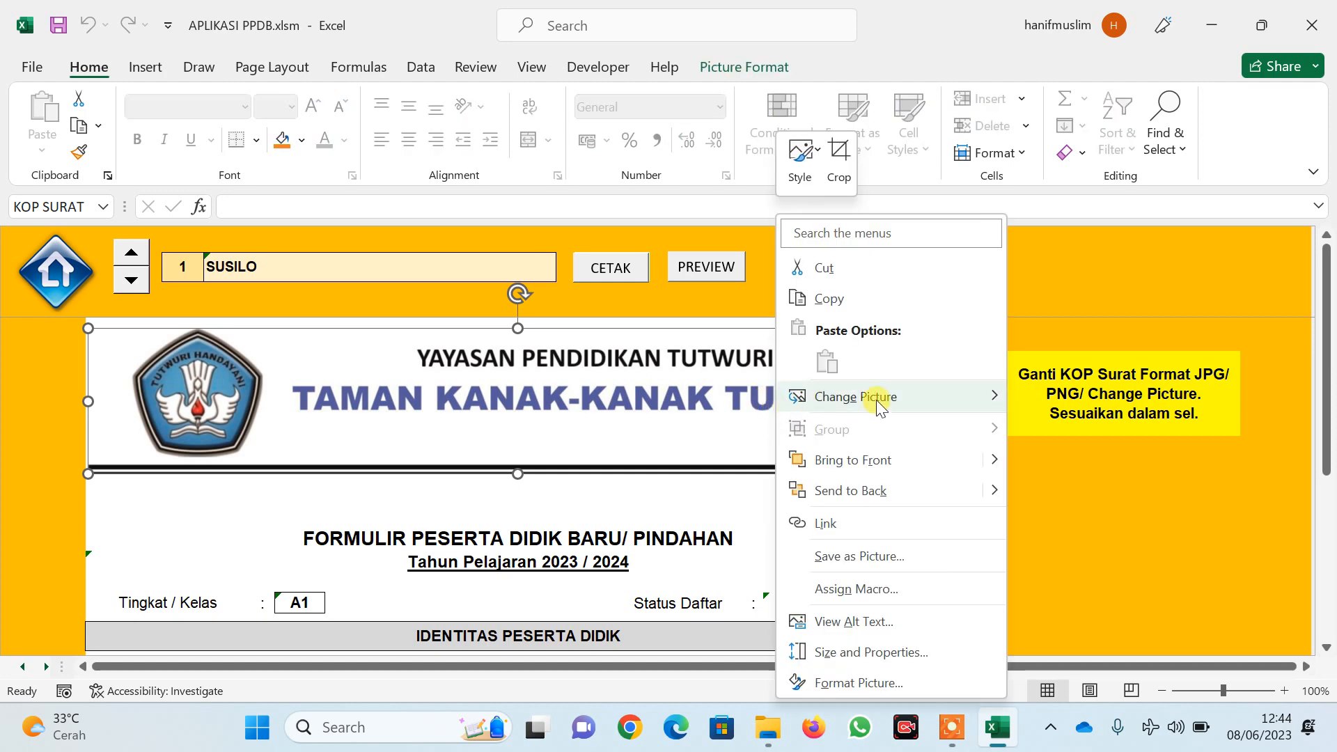
mouse_move(874, 395)
left_click(1071, 395)
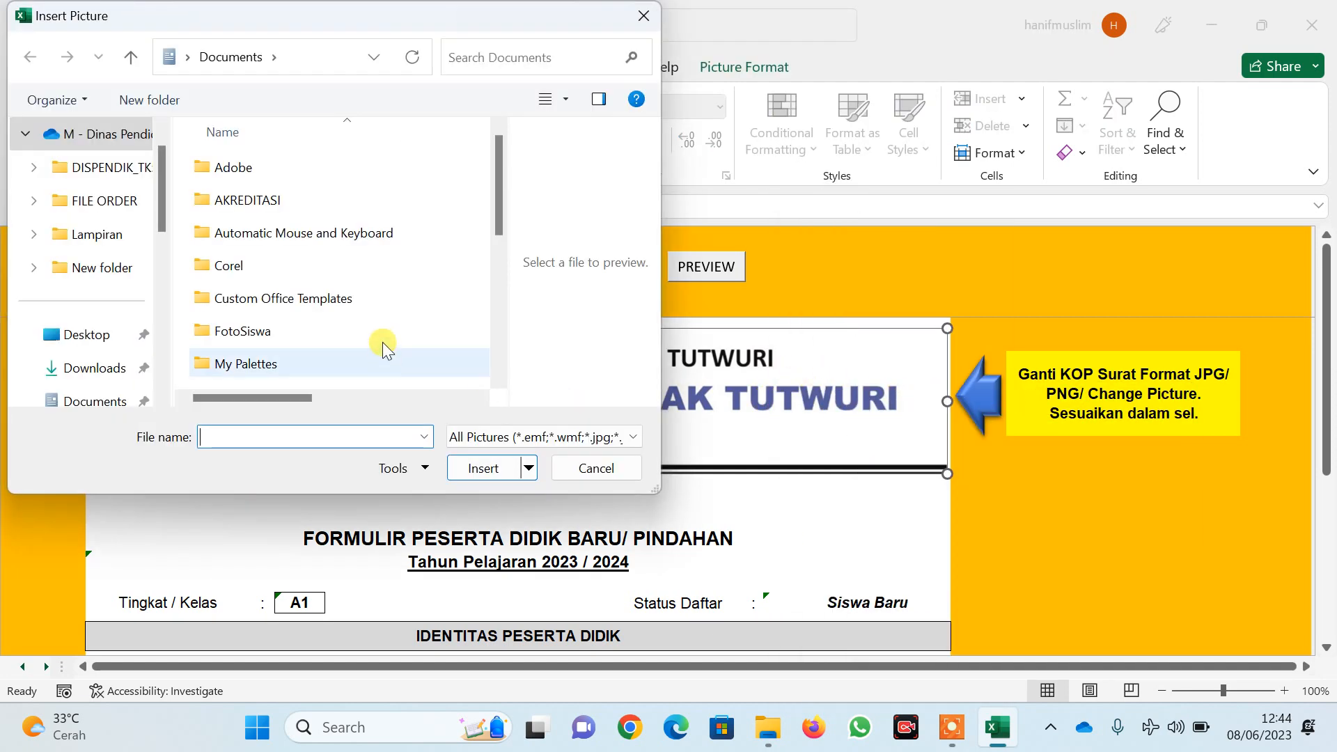
left_click(103, 367)
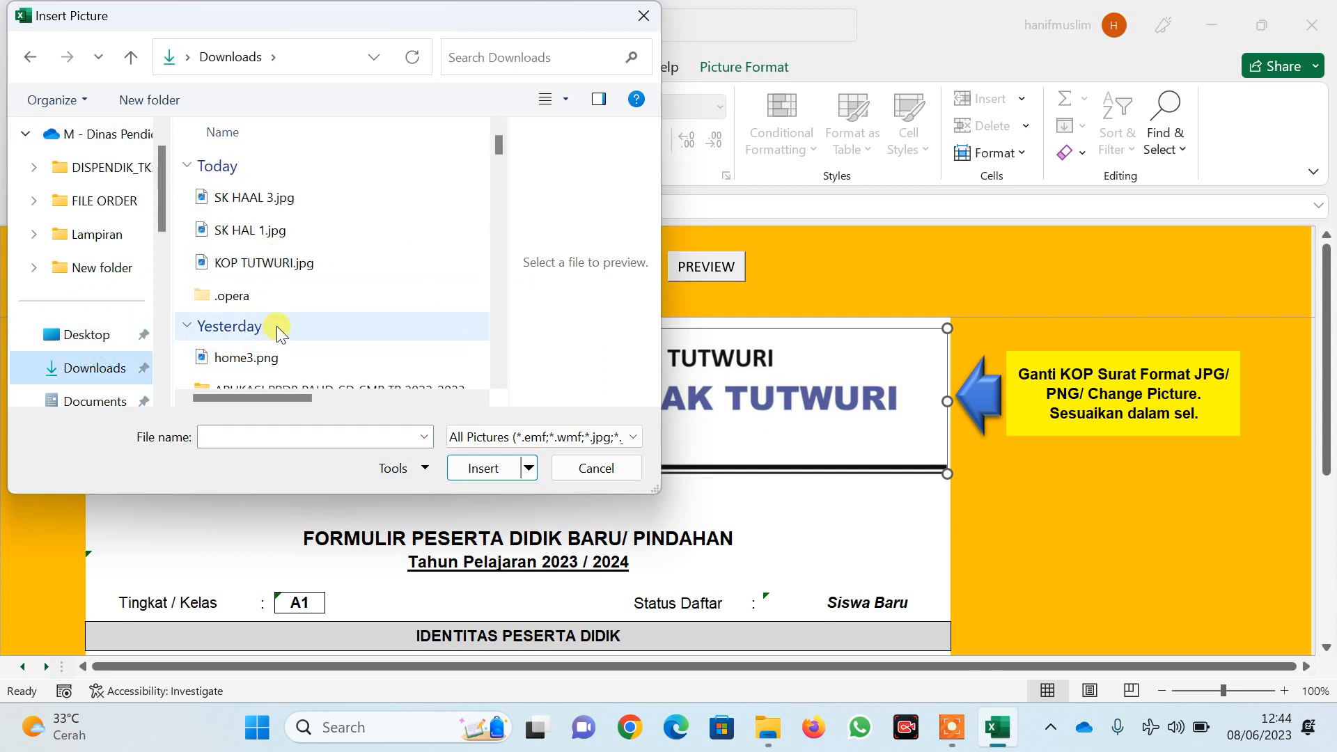
left_click(310, 261)
left_click(479, 466)
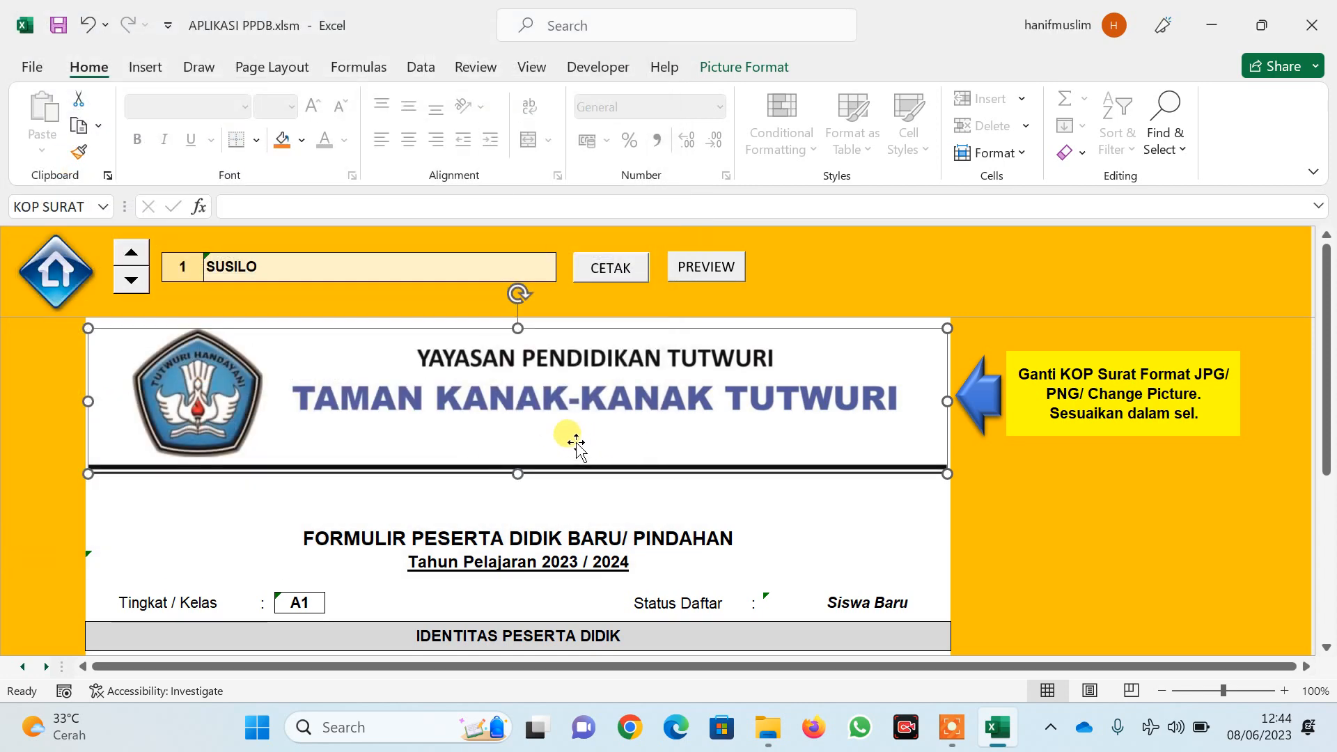
scroll(572, 442, "down", 5)
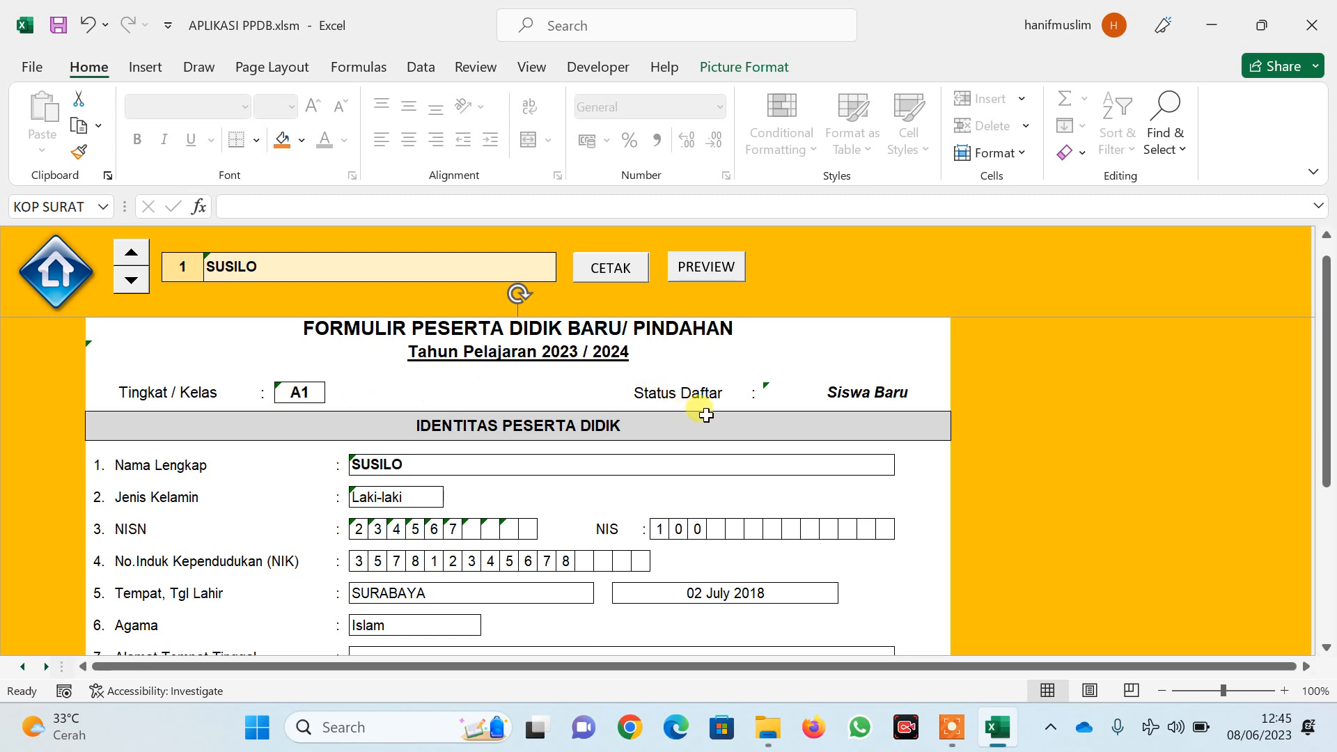
scroll(516, 462, "down", 3)
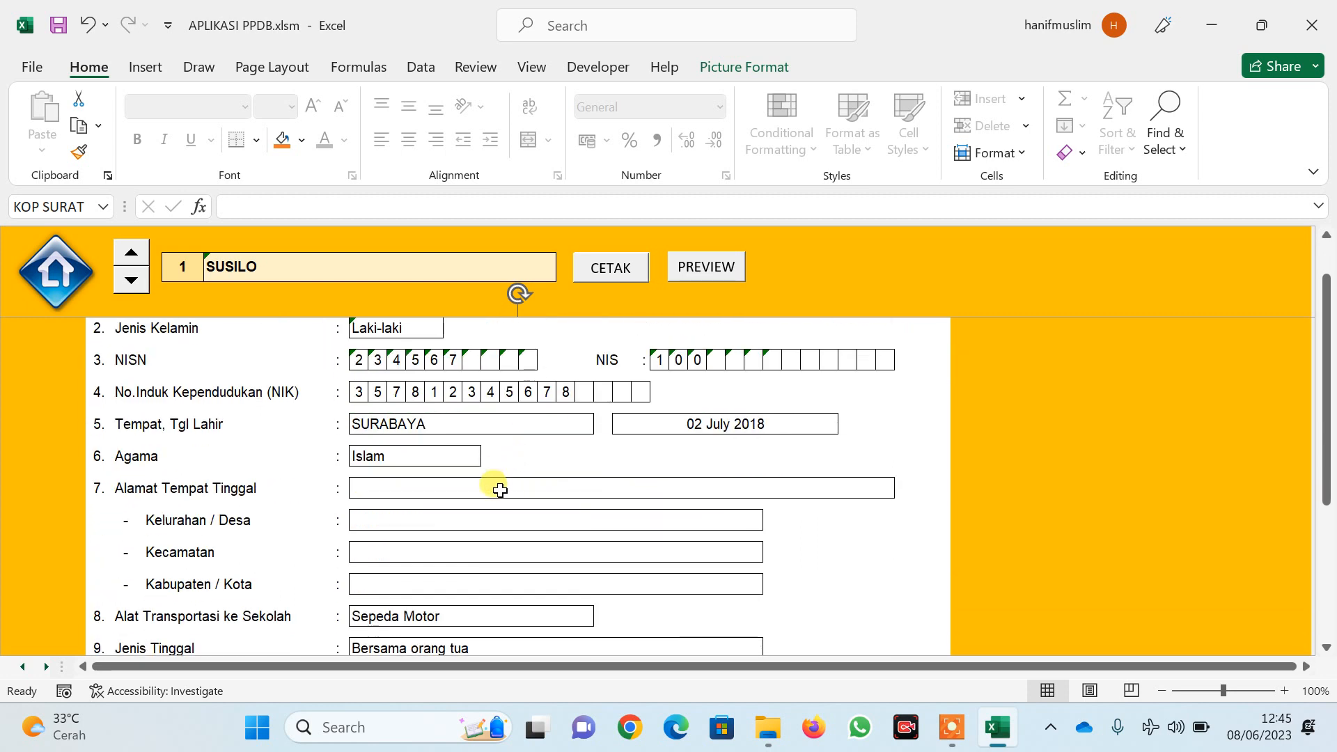
scroll(488, 489, "down", 5)
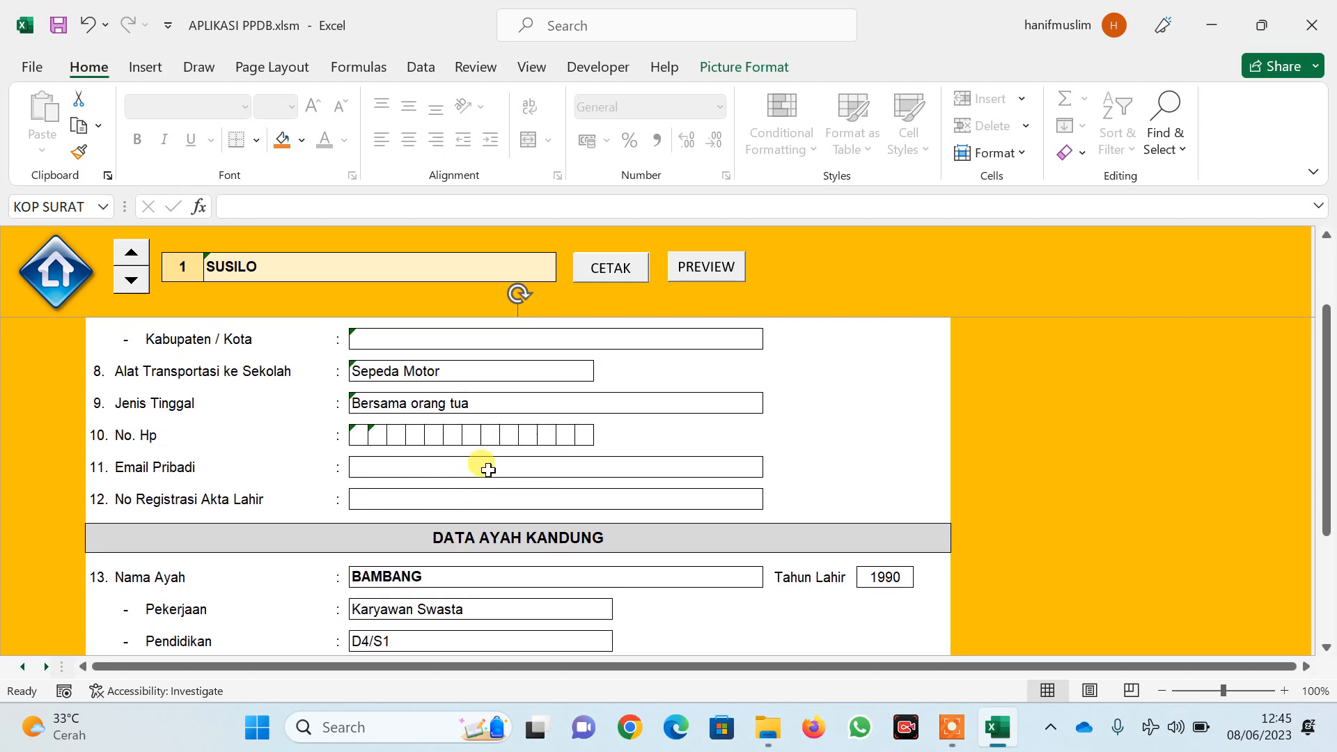
scroll(484, 470, "down", 3)
scroll(488, 475, "down", 3)
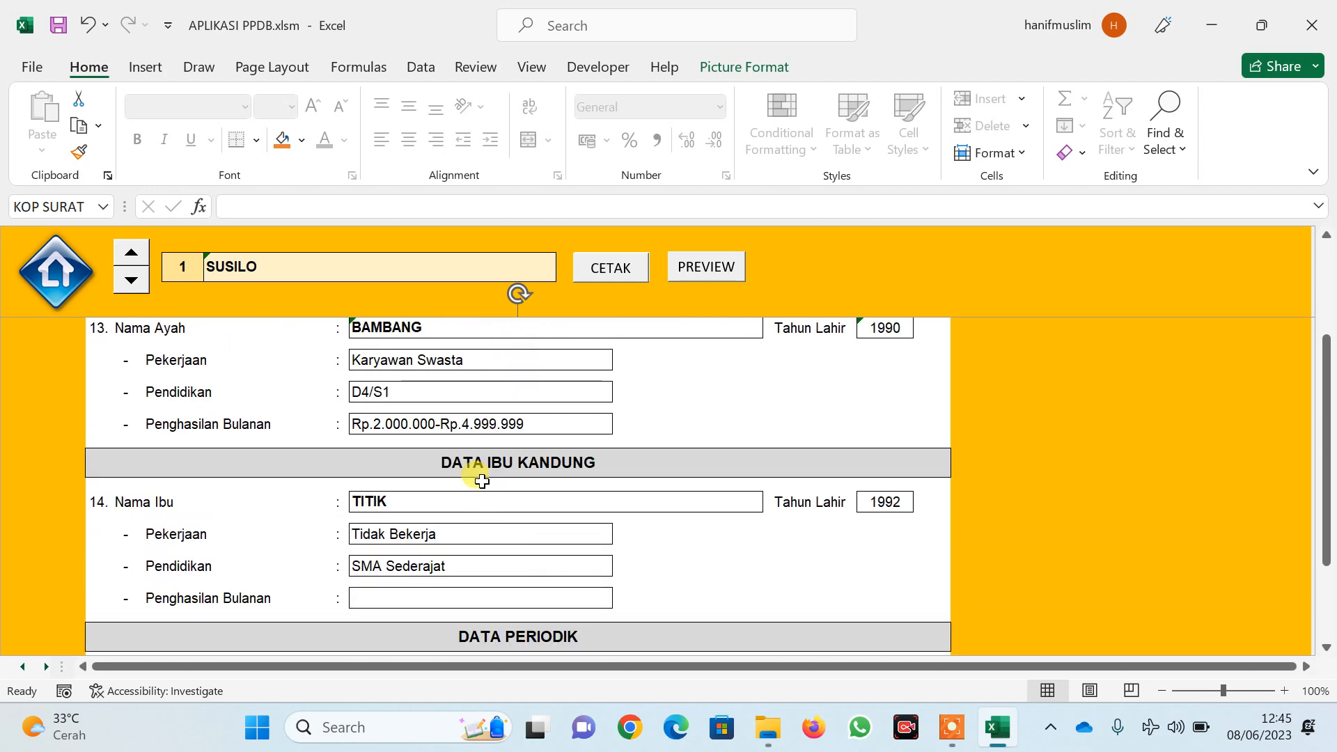
scroll(482, 480, "down", 2)
scroll(482, 481, "down", 2)
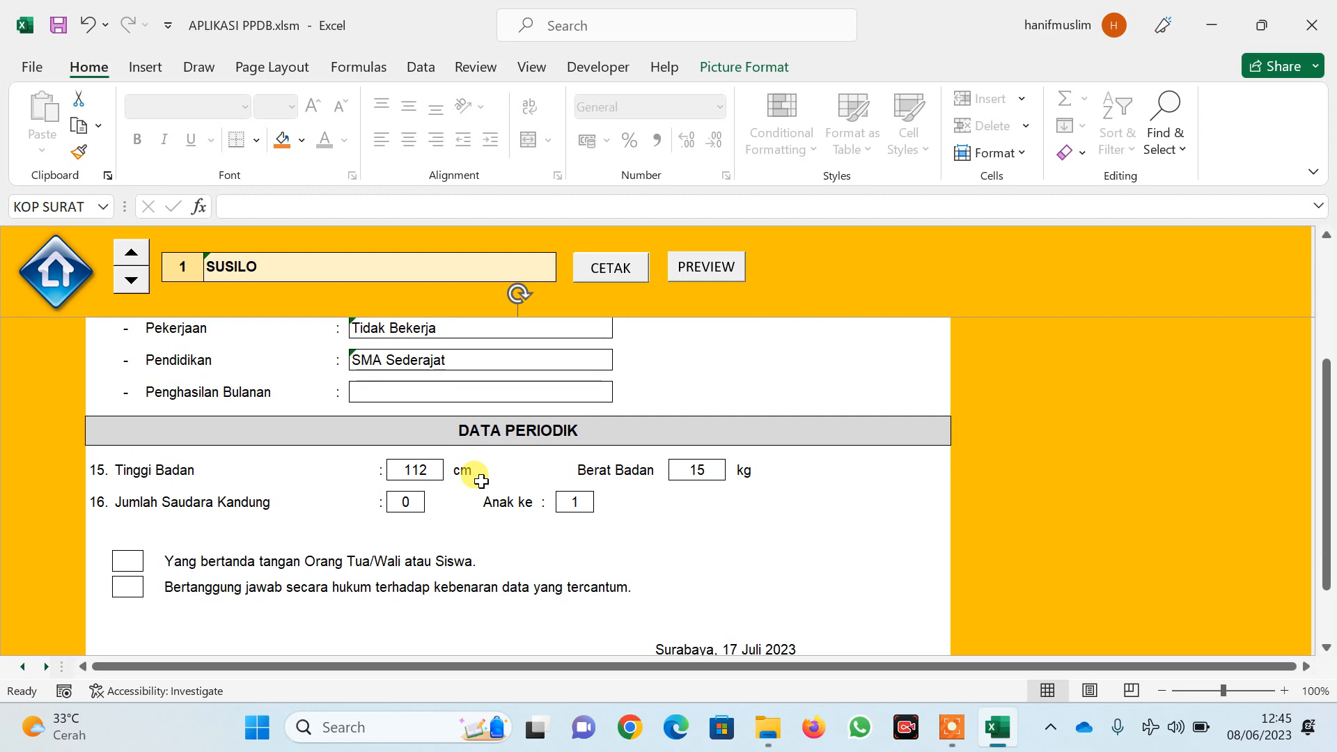
scroll(481, 481, "down", 1)
scroll(480, 482, "down", 2)
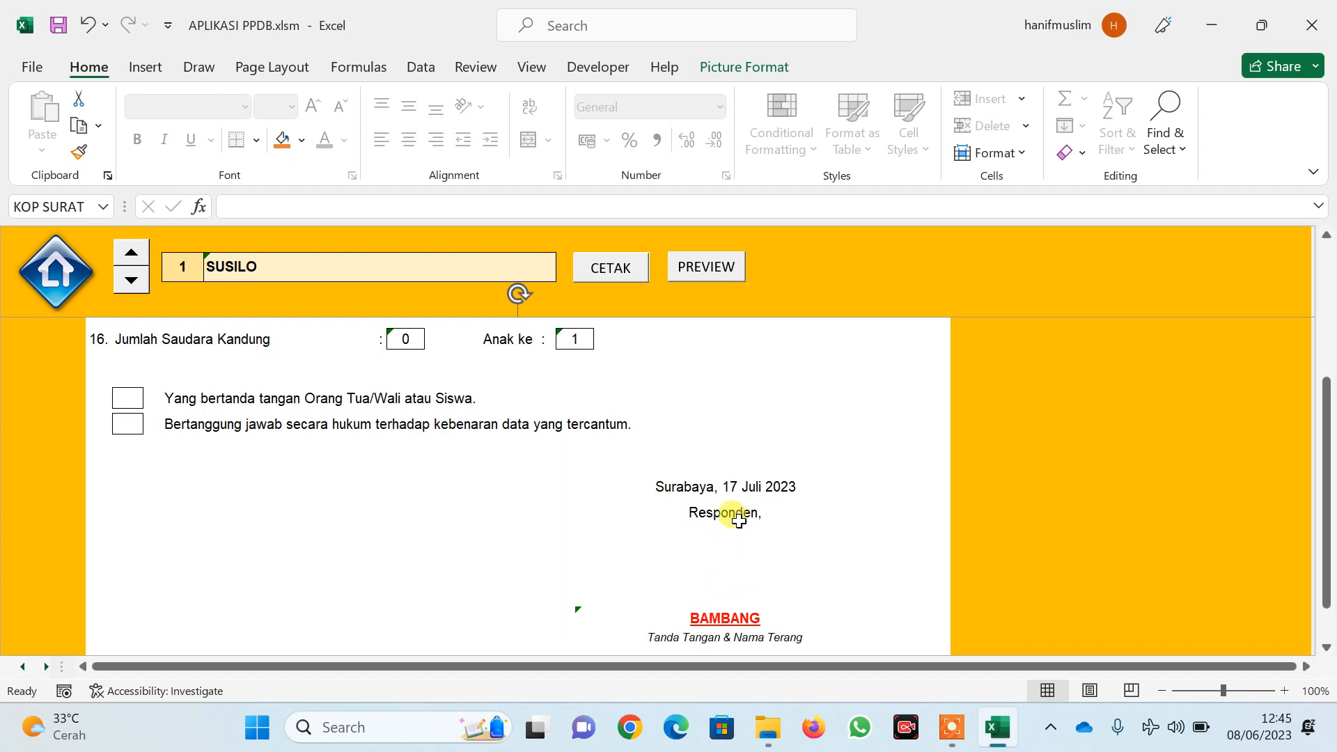
left_click(735, 488)
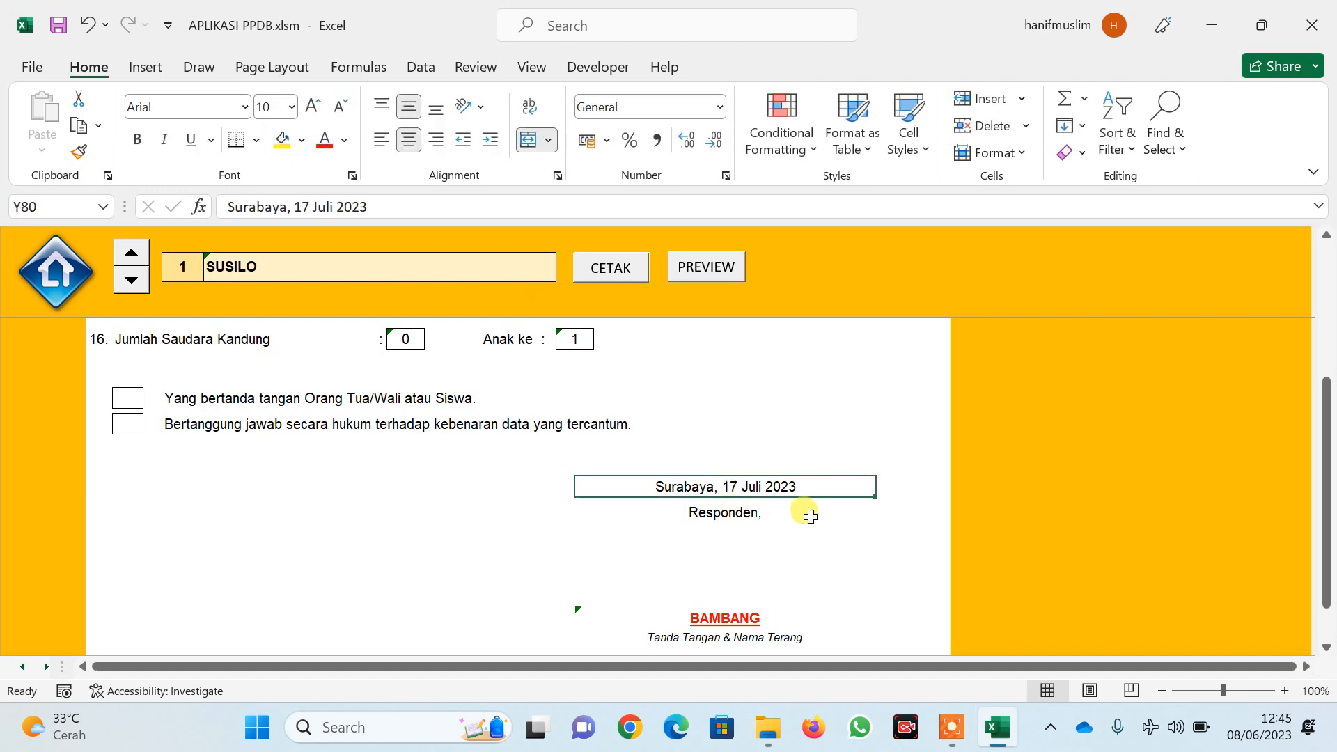
scroll(792, 505, "up", 1)
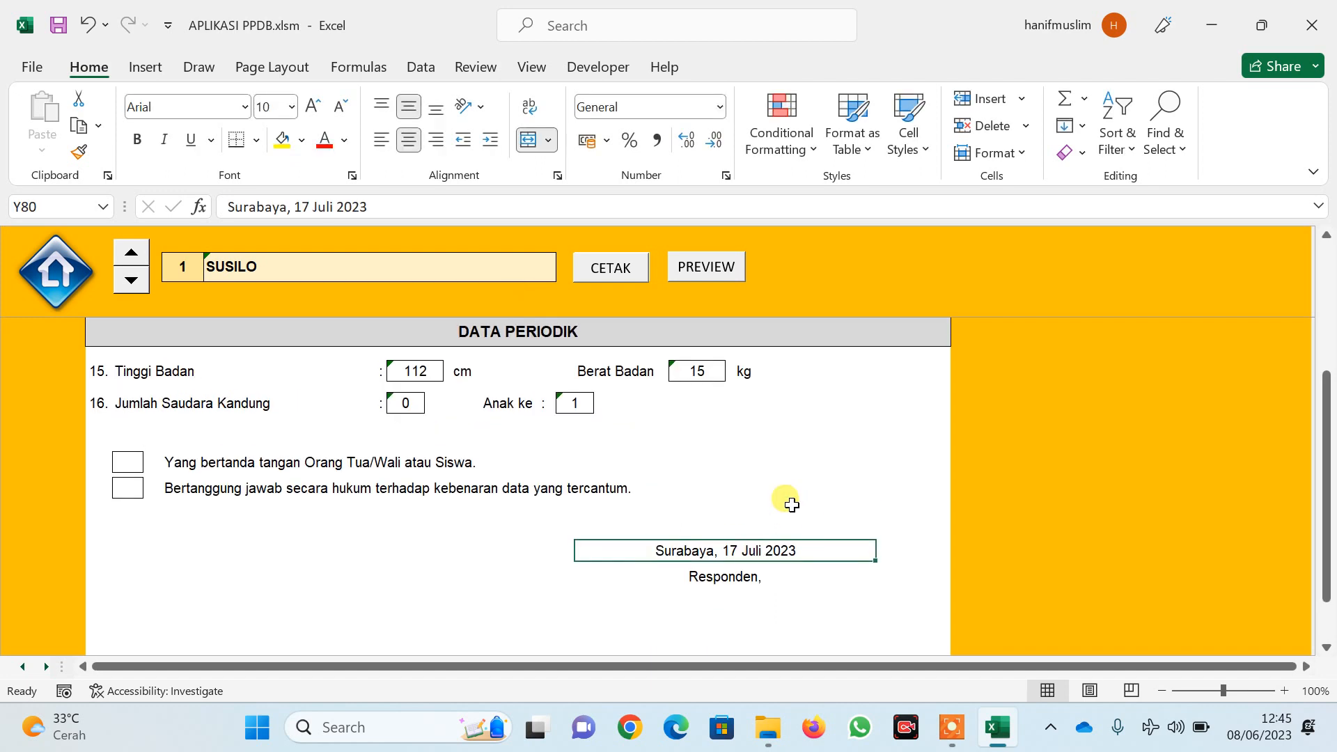
scroll(791, 505, "up", 8)
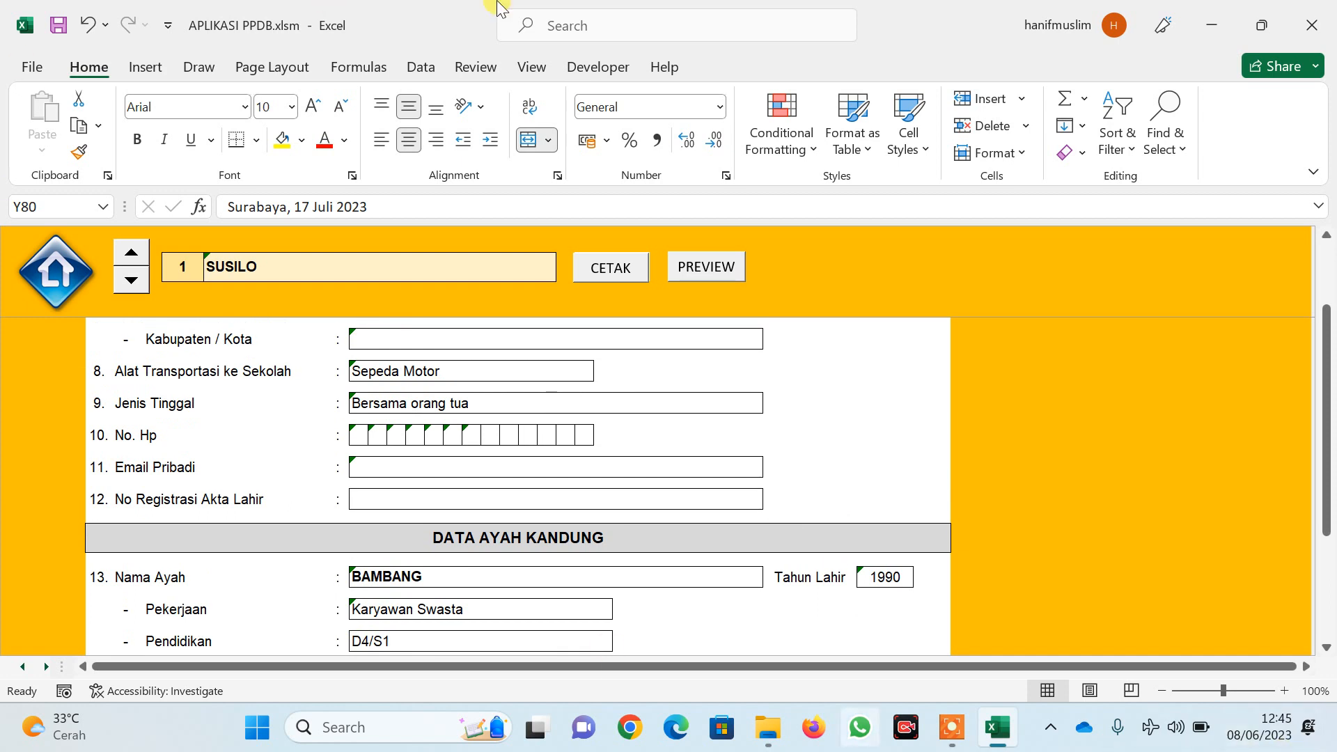
Preview the registration form and switch its Page Setup paper size to Legal
left_click(707, 271)
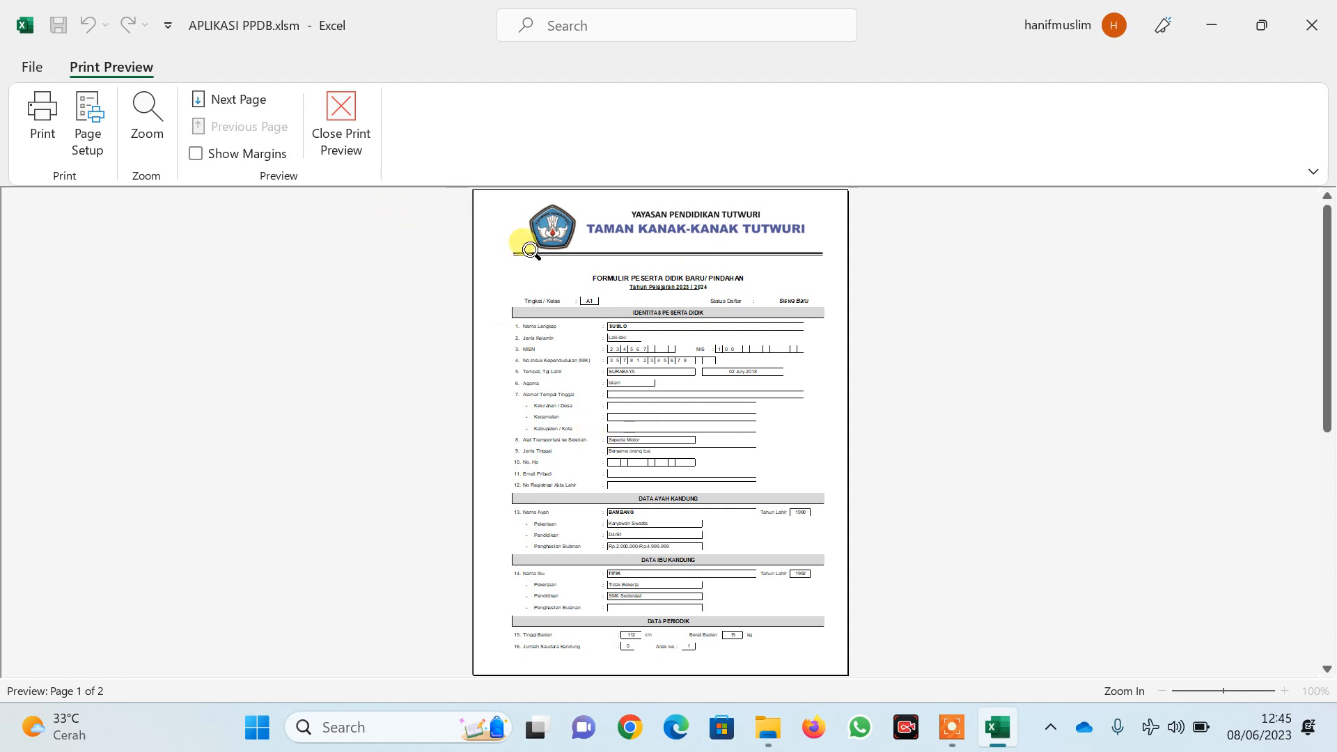
scroll(531, 257, "down", 1)
scroll(531, 257, "up", 1)
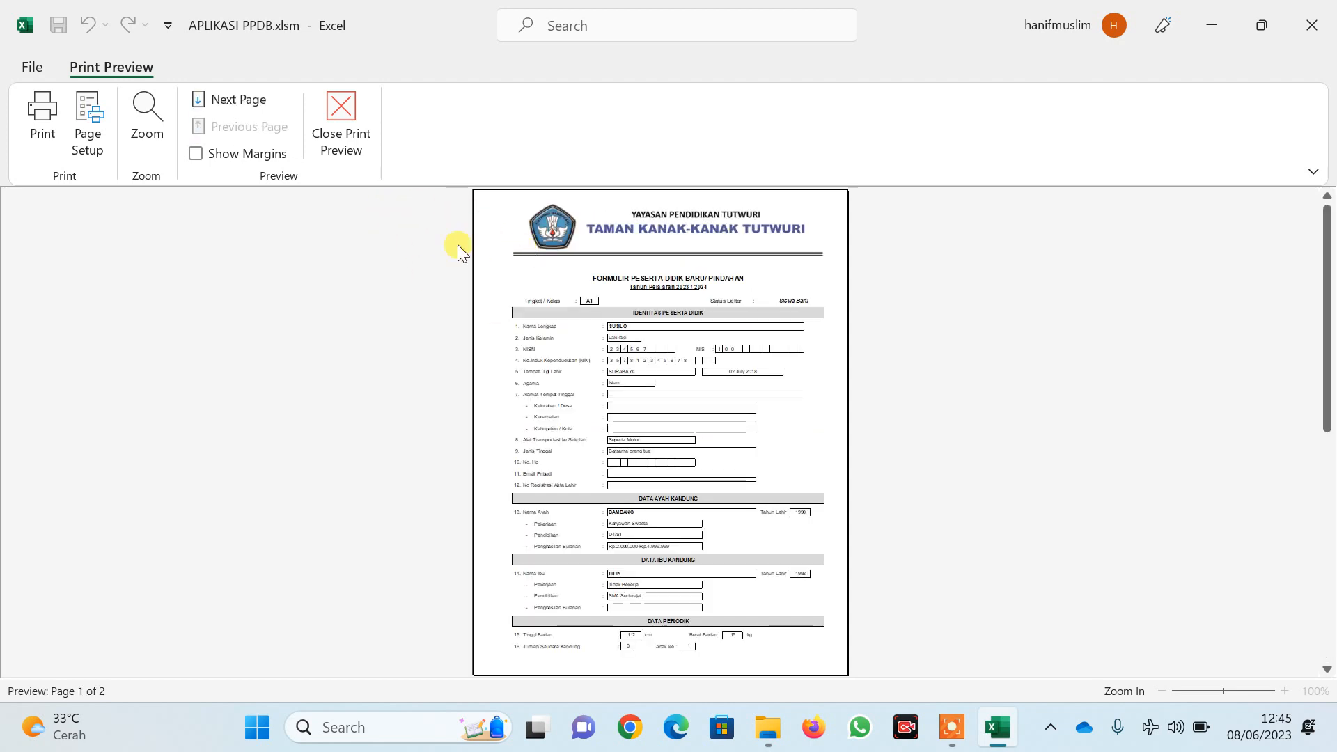
left_click(88, 136)
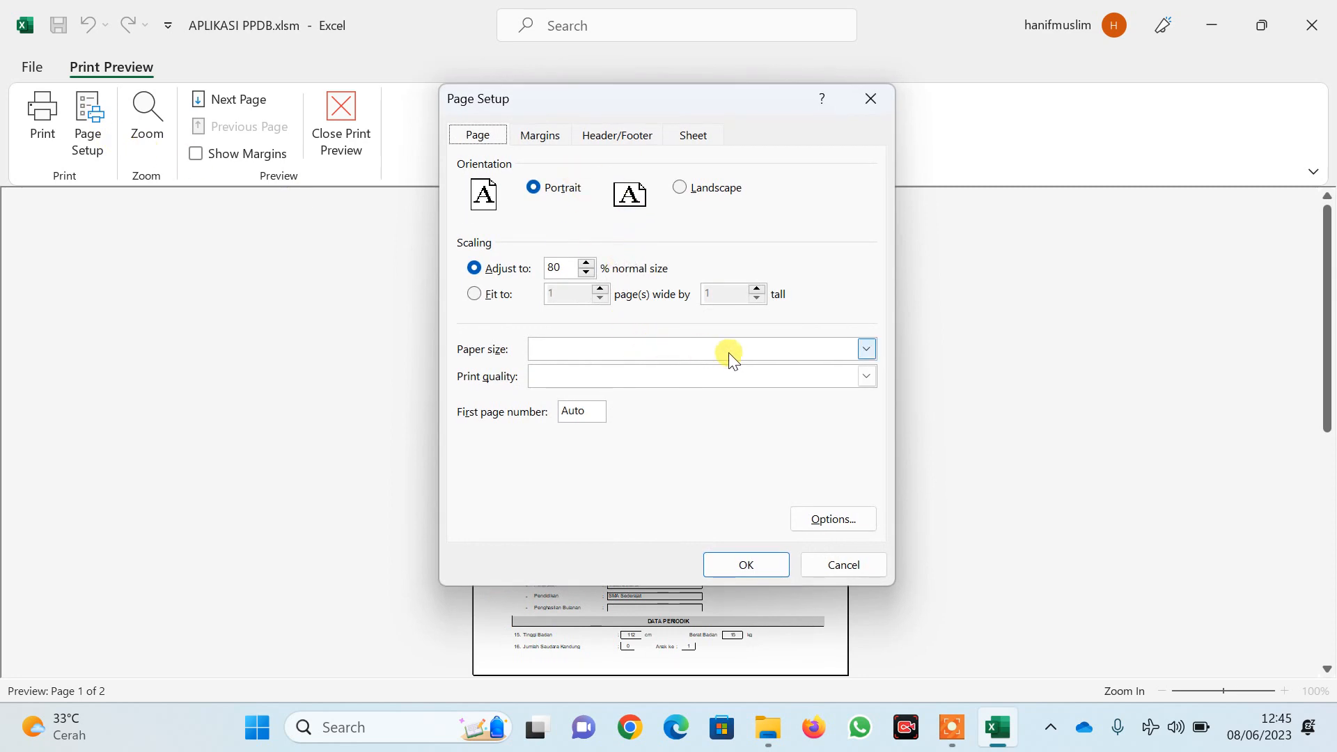
left_click(867, 349)
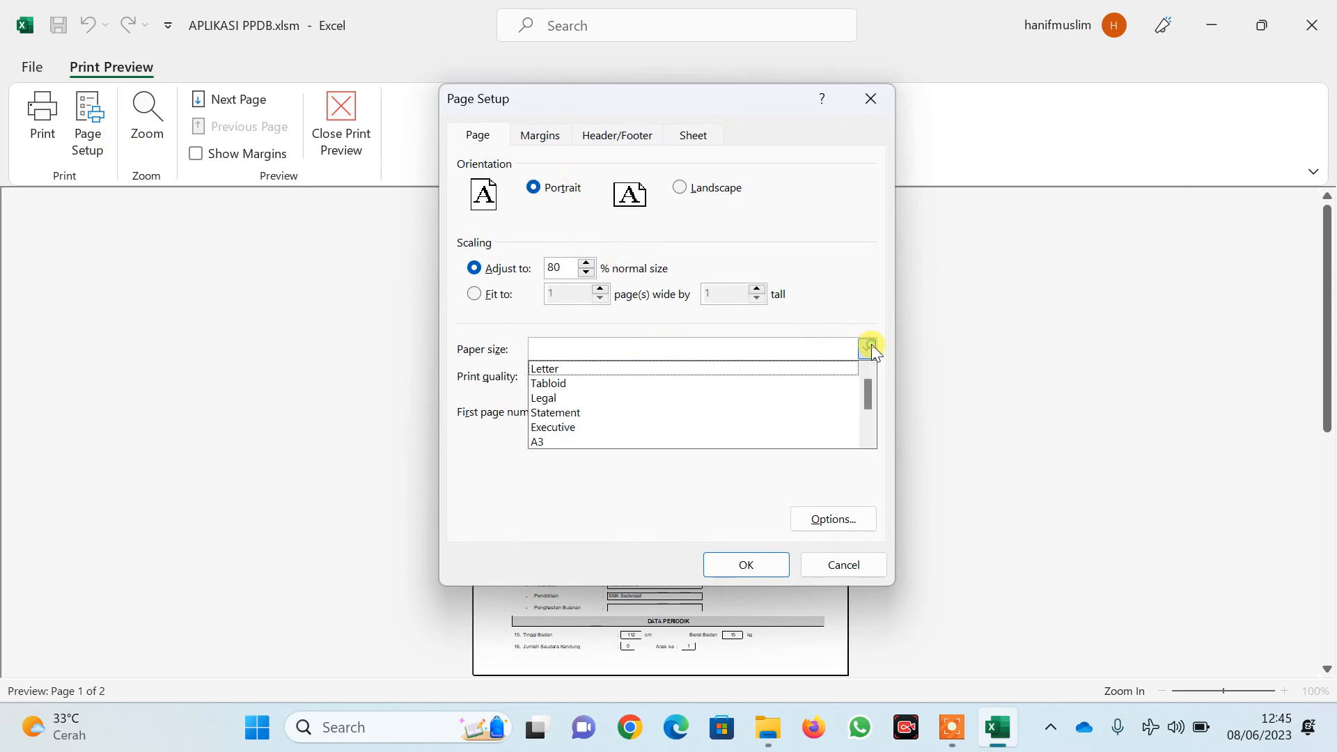
left_click(623, 397)
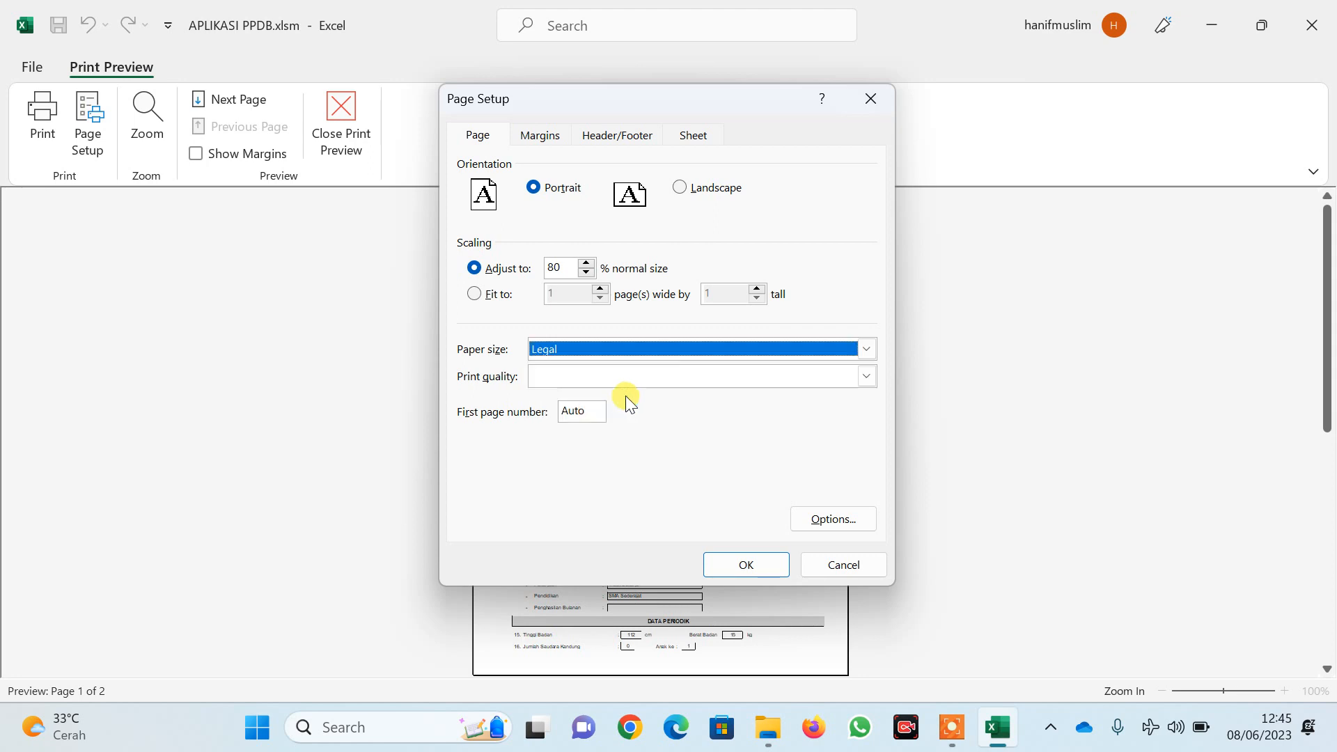
left_click(741, 564)
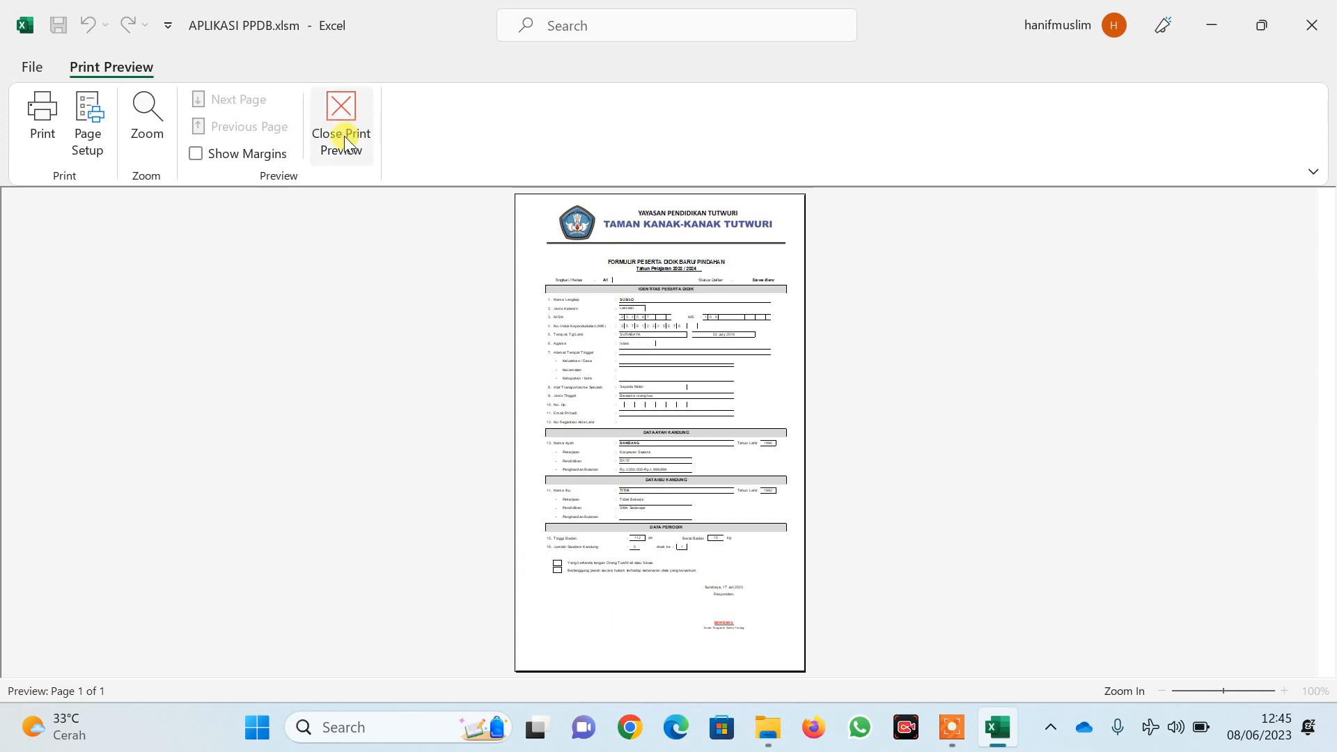
Cancel the Print dialog without printing and go back to the HOME sheet
left_click(43, 134)
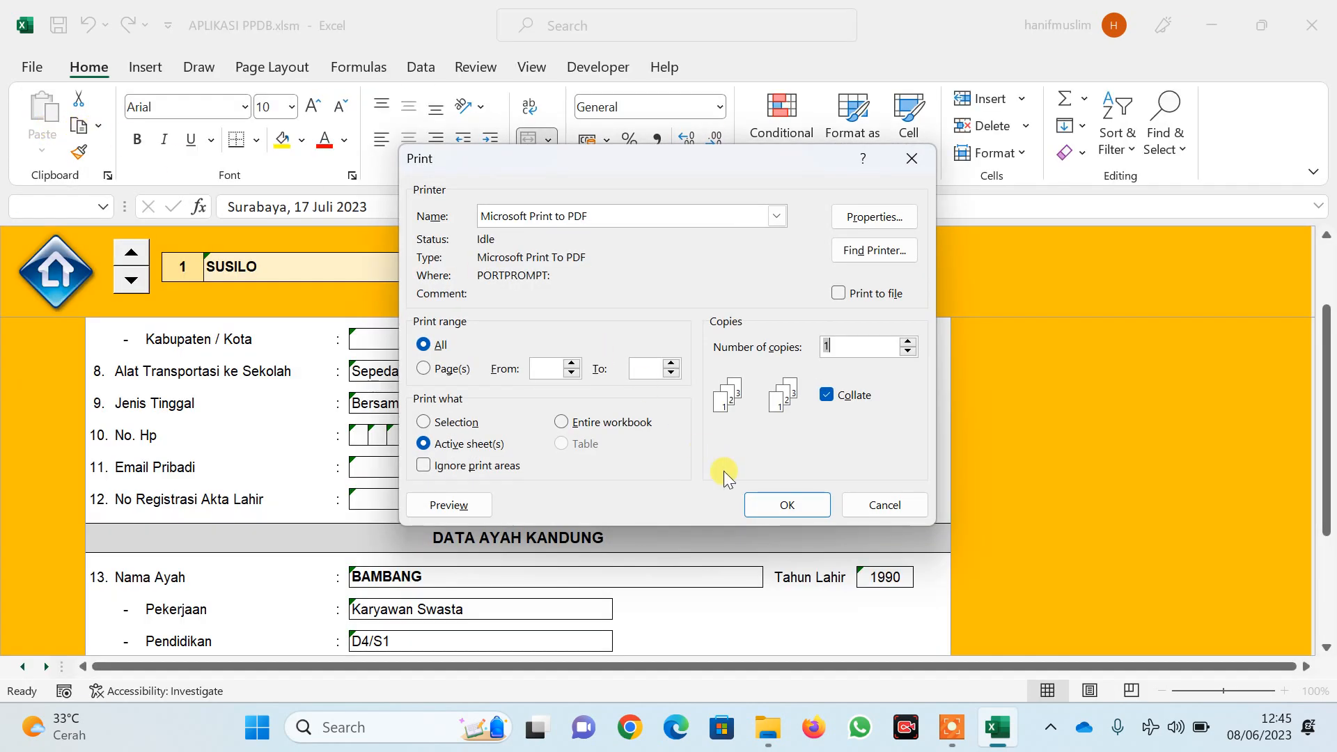
left_click(871, 502)
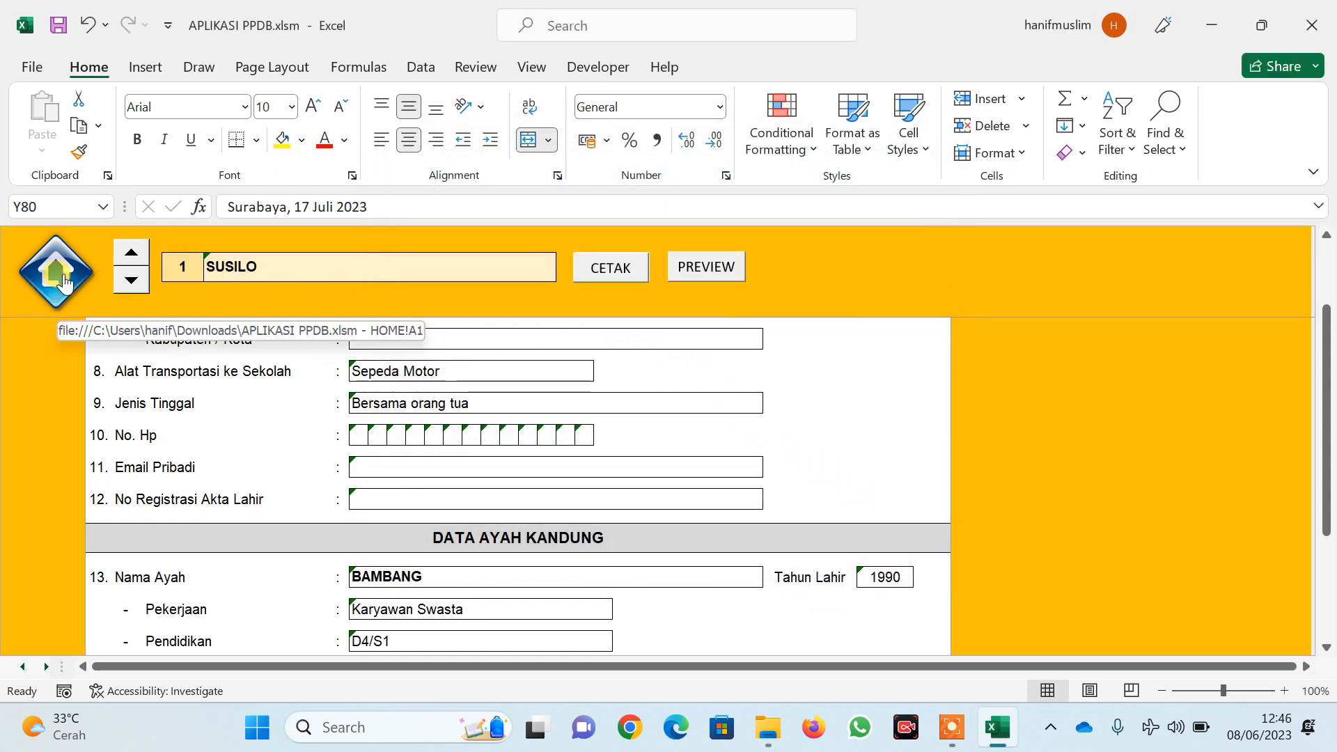
left_click(64, 282)
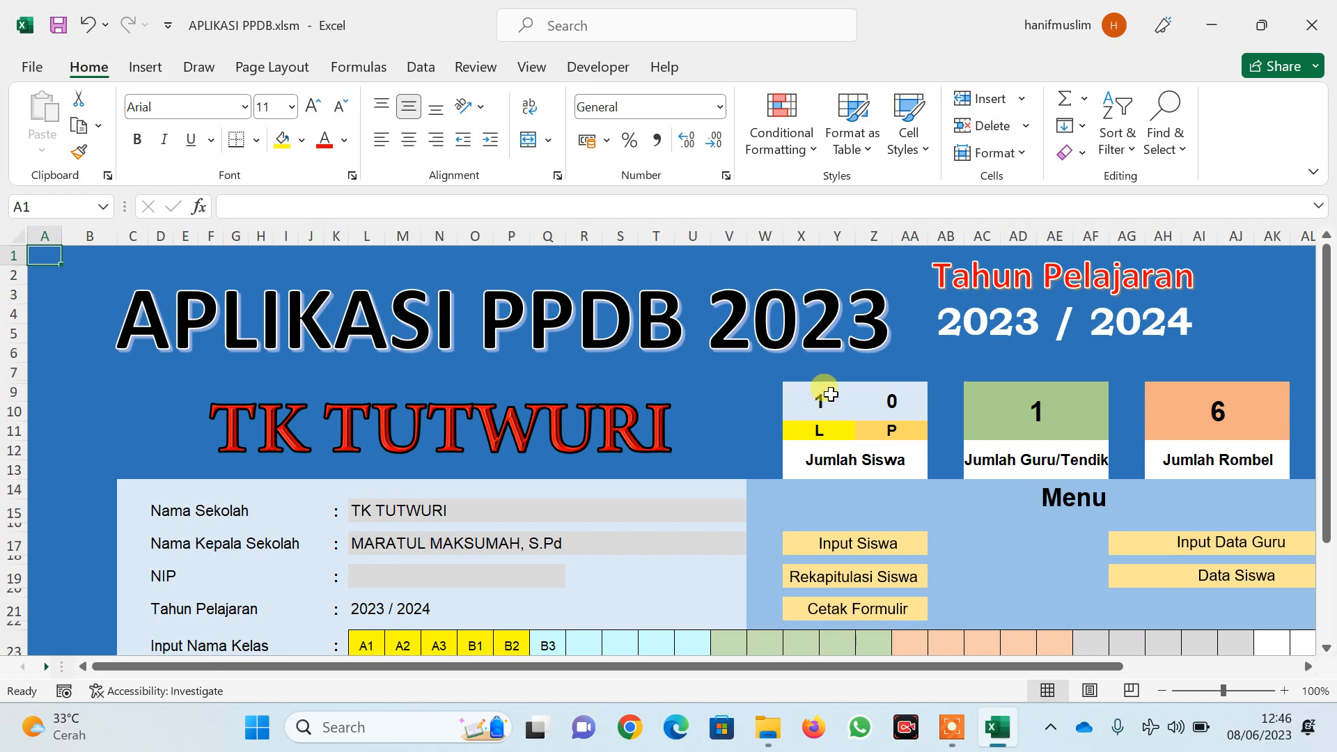
Open the new-student form and set Kelas to A2 and Status Siswa to Siswa Baru
left_click(862, 543)
left_click(660, 301)
left_click(707, 298)
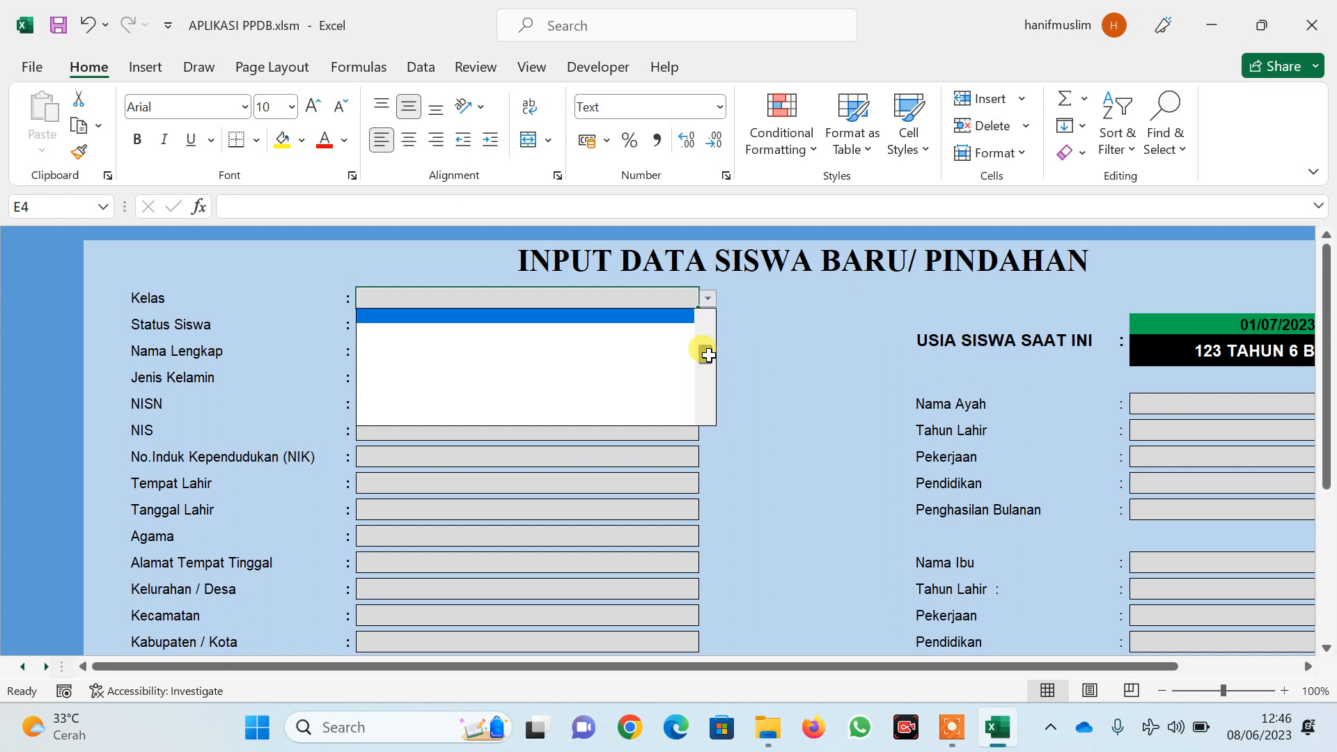
left_click_drag(707, 355, 711, 330)
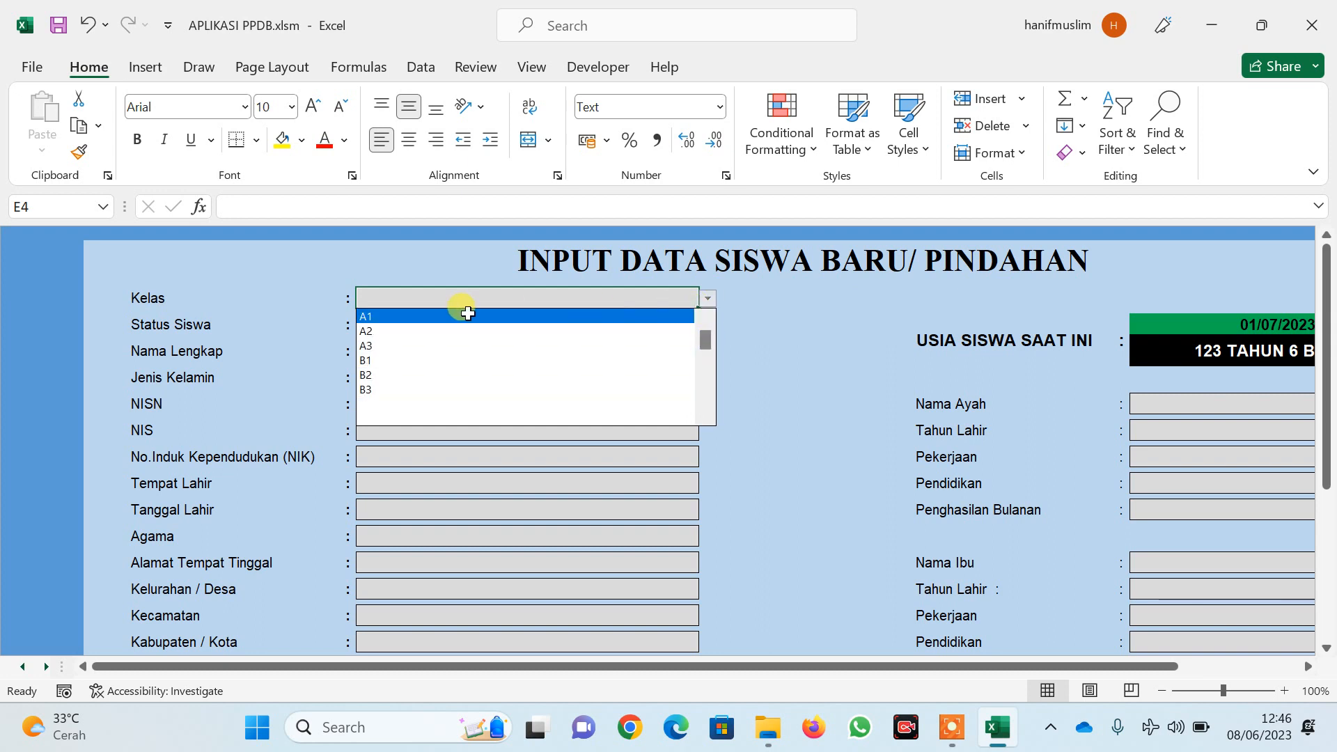
left_click(437, 331)
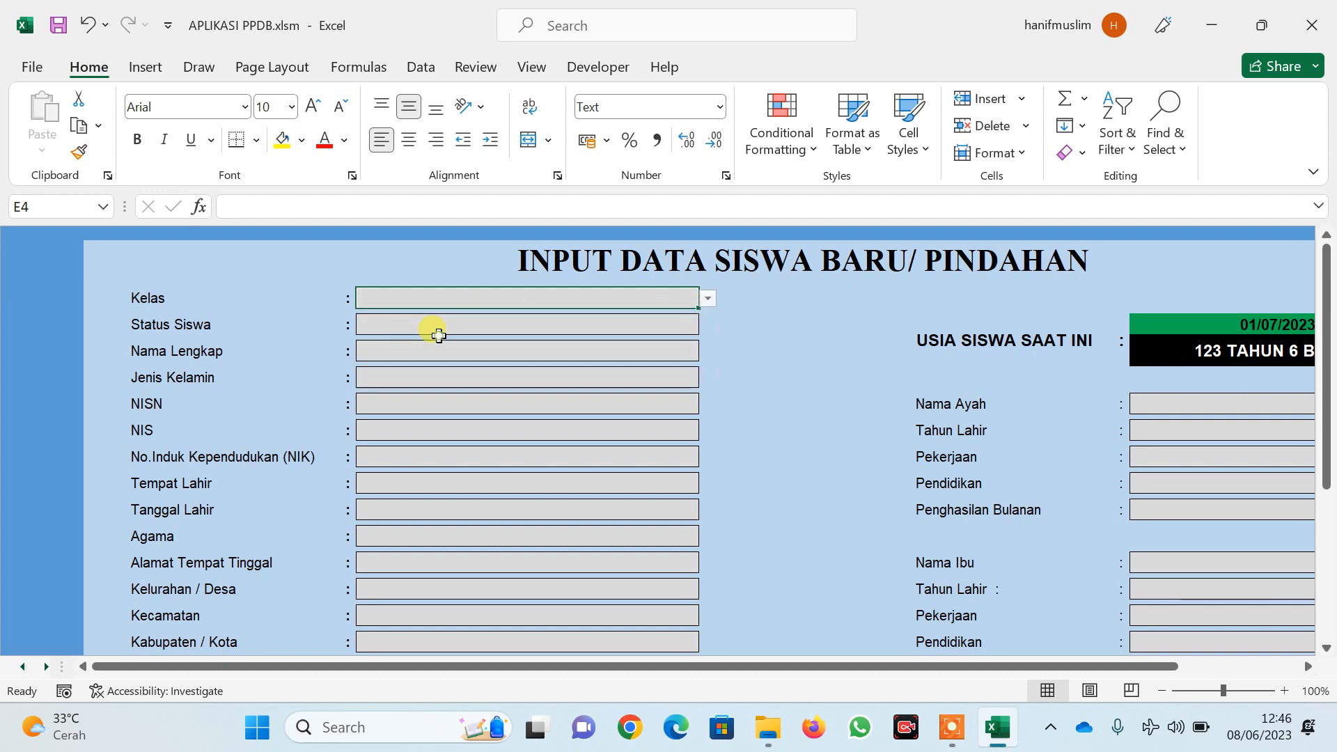
left_click(451, 324)
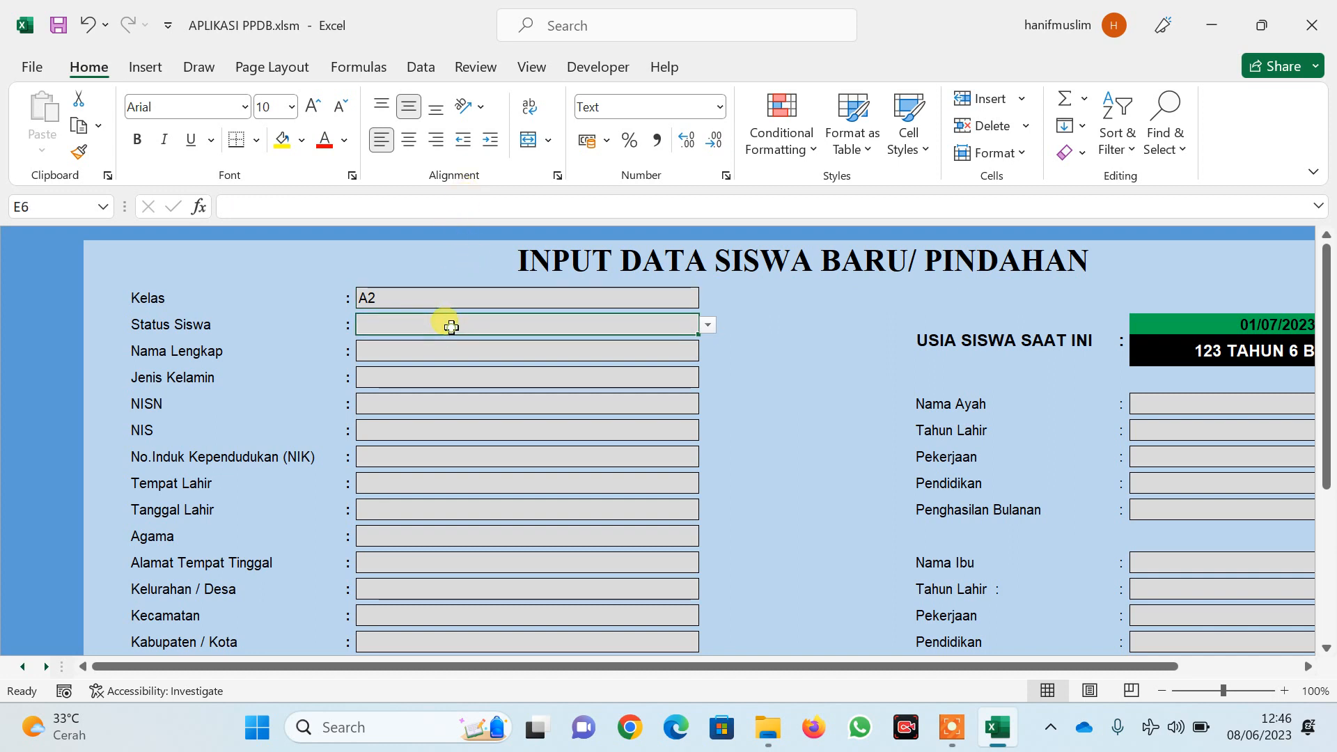
left_click(708, 324)
left_click(426, 344)
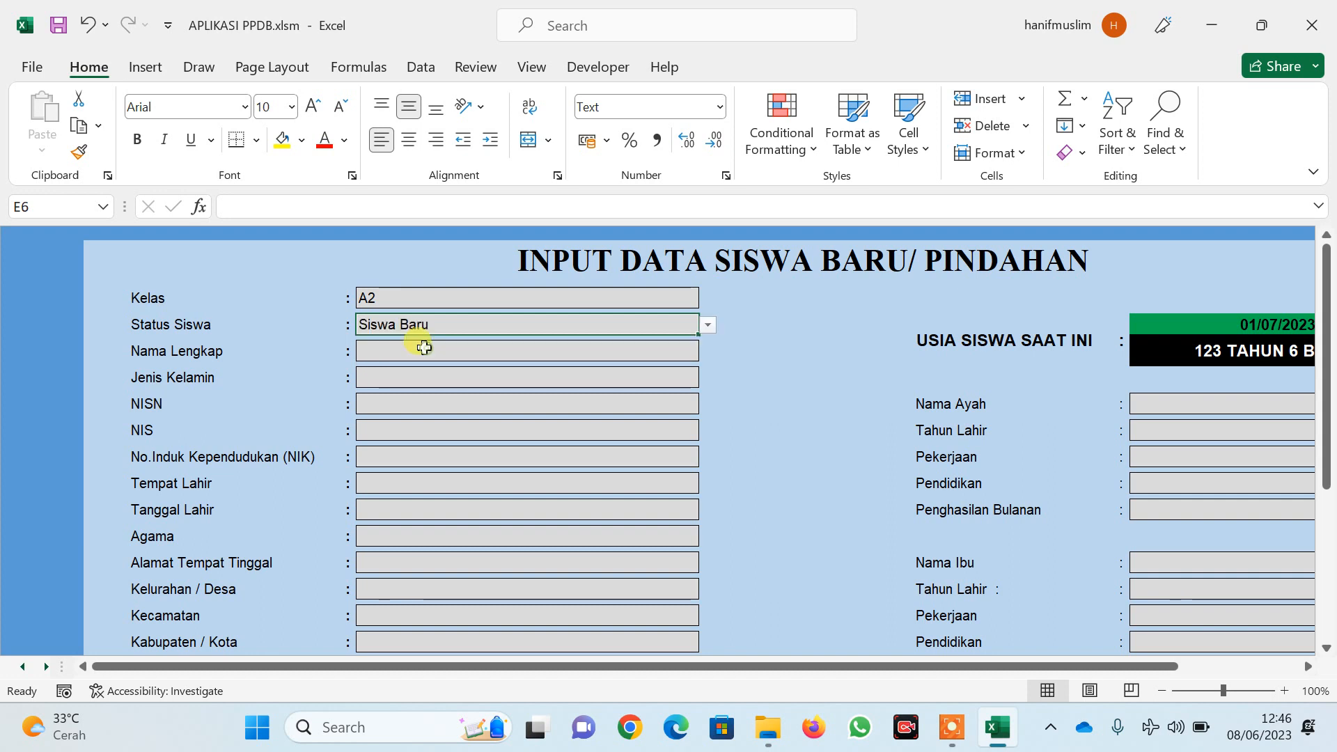
Enter the student's full name and set Jenis Kelamin to P
left_click(430, 349)
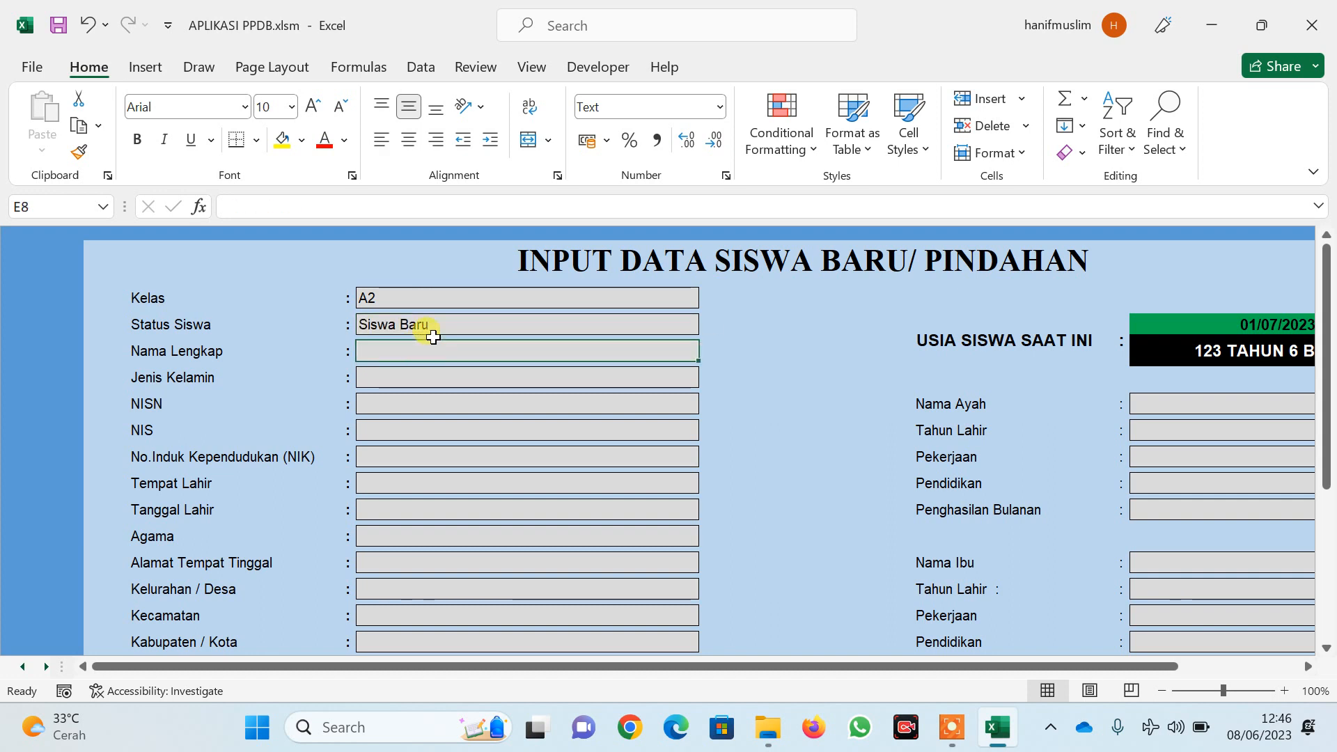
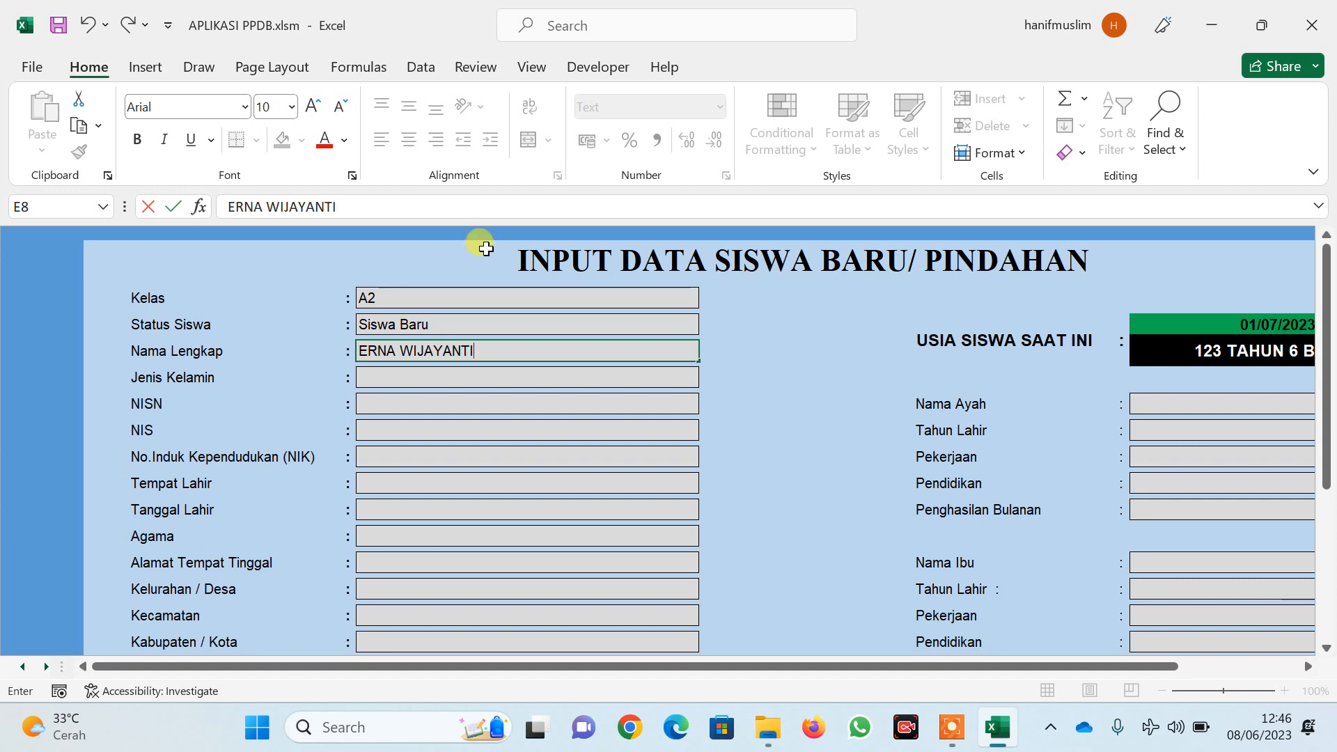
left_click(379, 383)
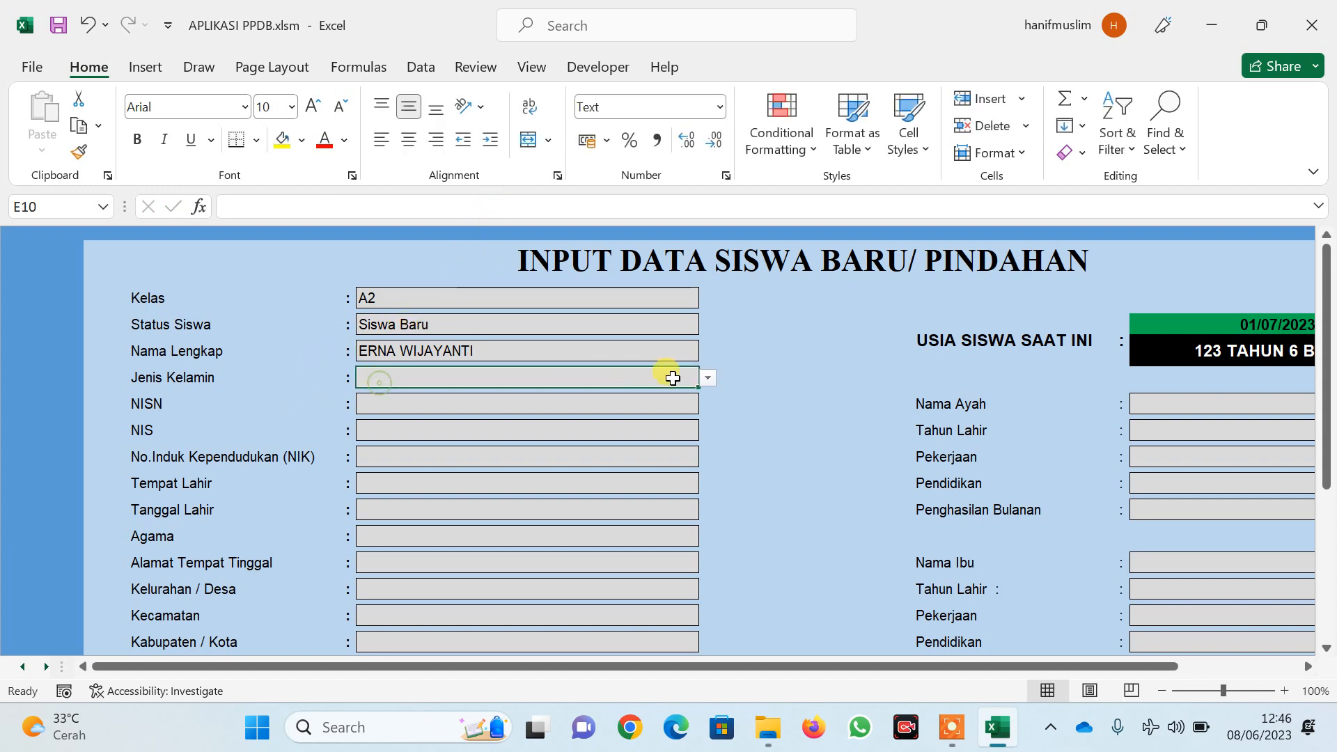
left_click(707, 377)
left_click(384, 410)
left_click(419, 407)
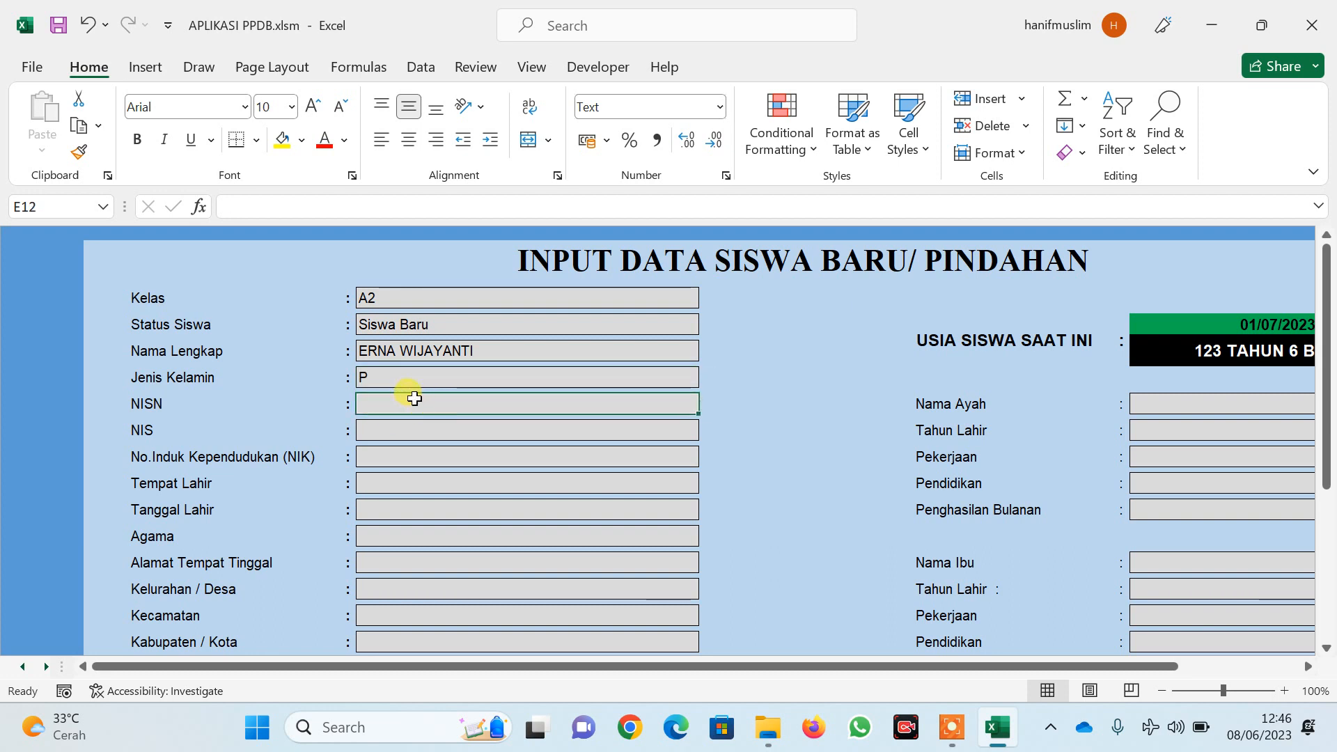
Enter the student's NISN, NIS and NIK numbers, correcting a mistyped NIS digit
type("345678")
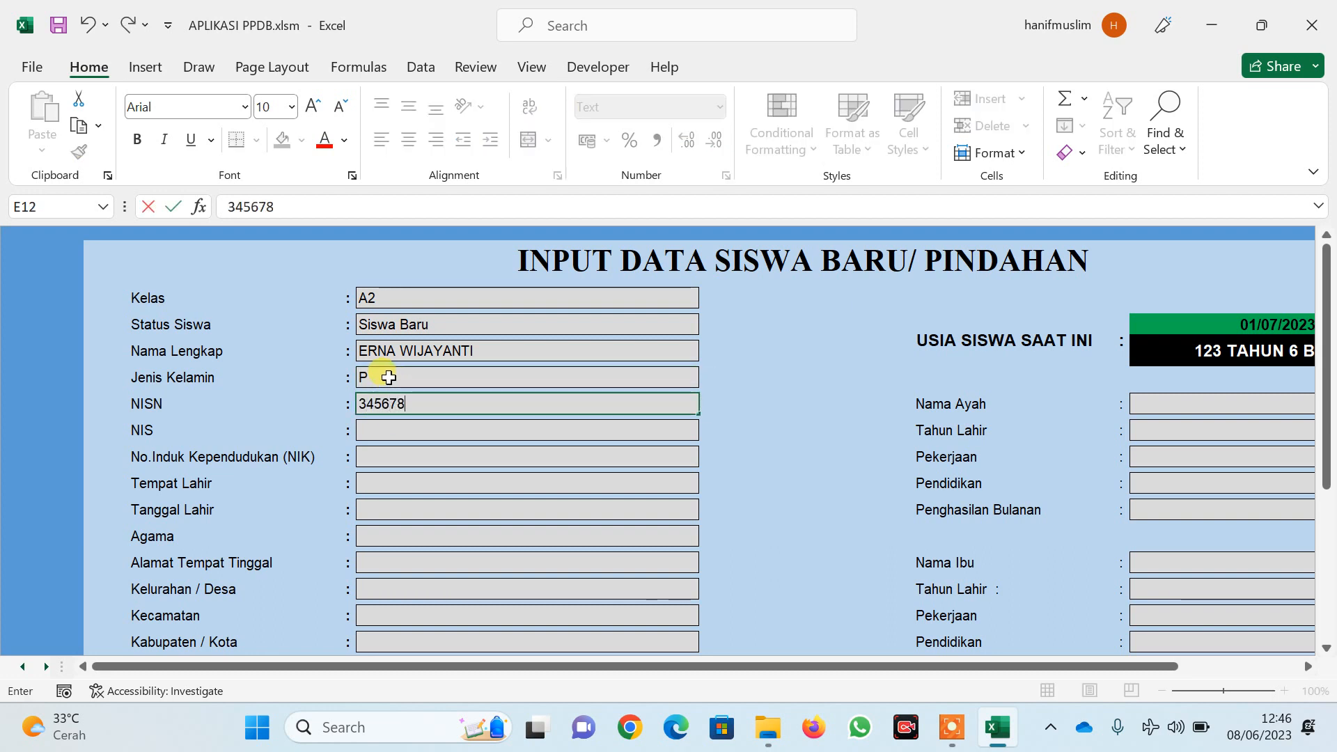
left_click(387, 429)
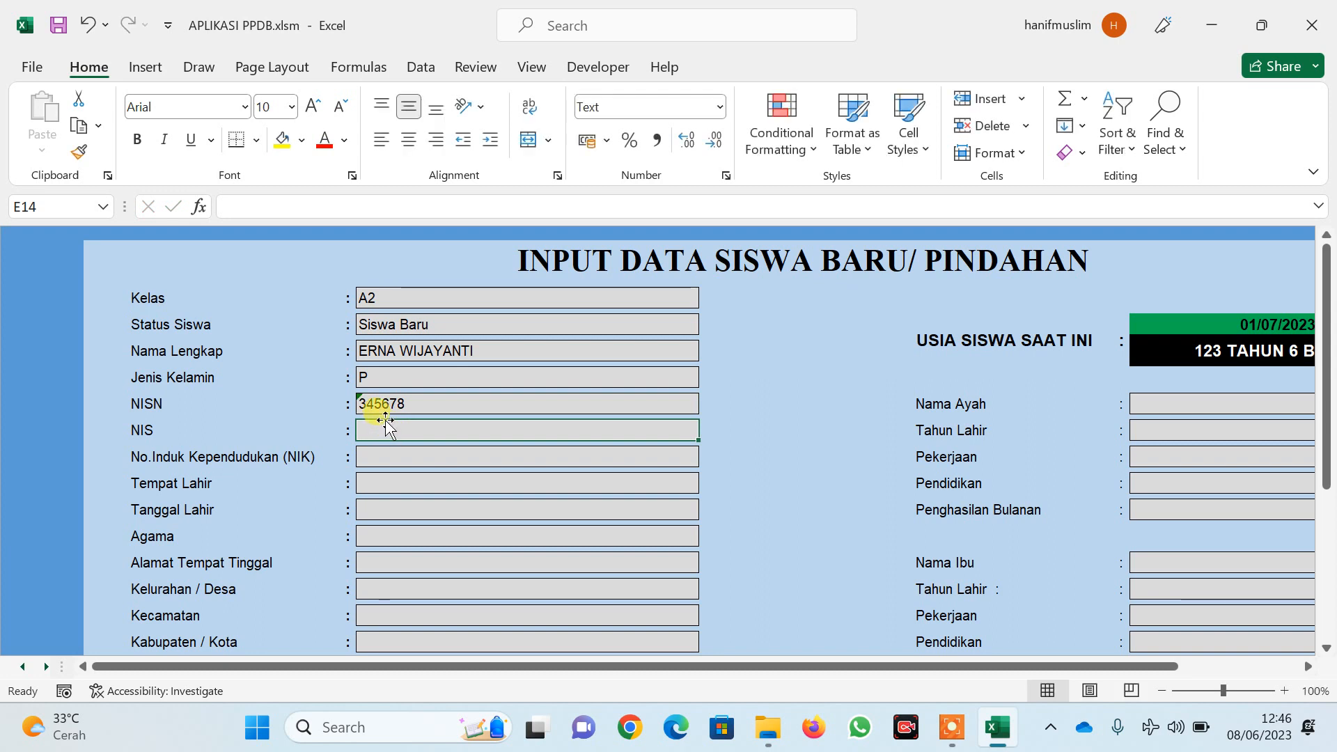
type("10")
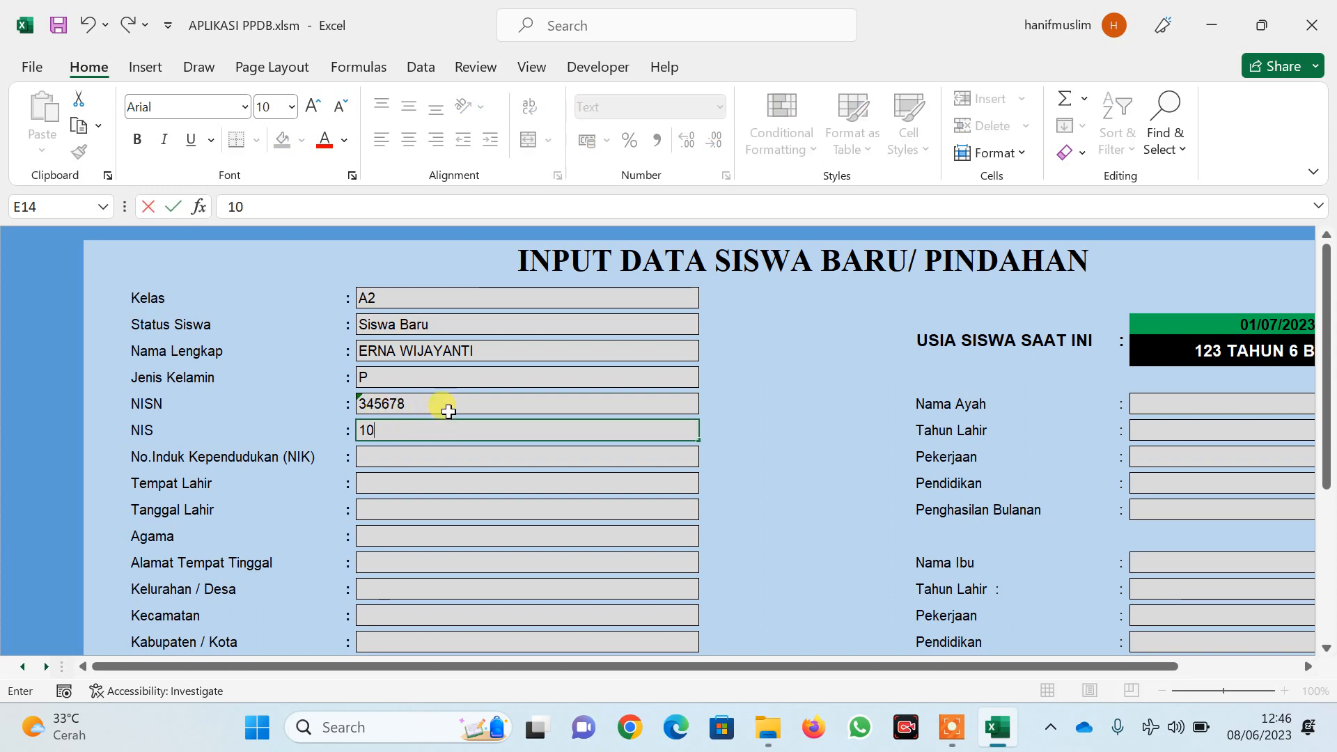
type("2")
key("BackSpace")
left_click(418, 454)
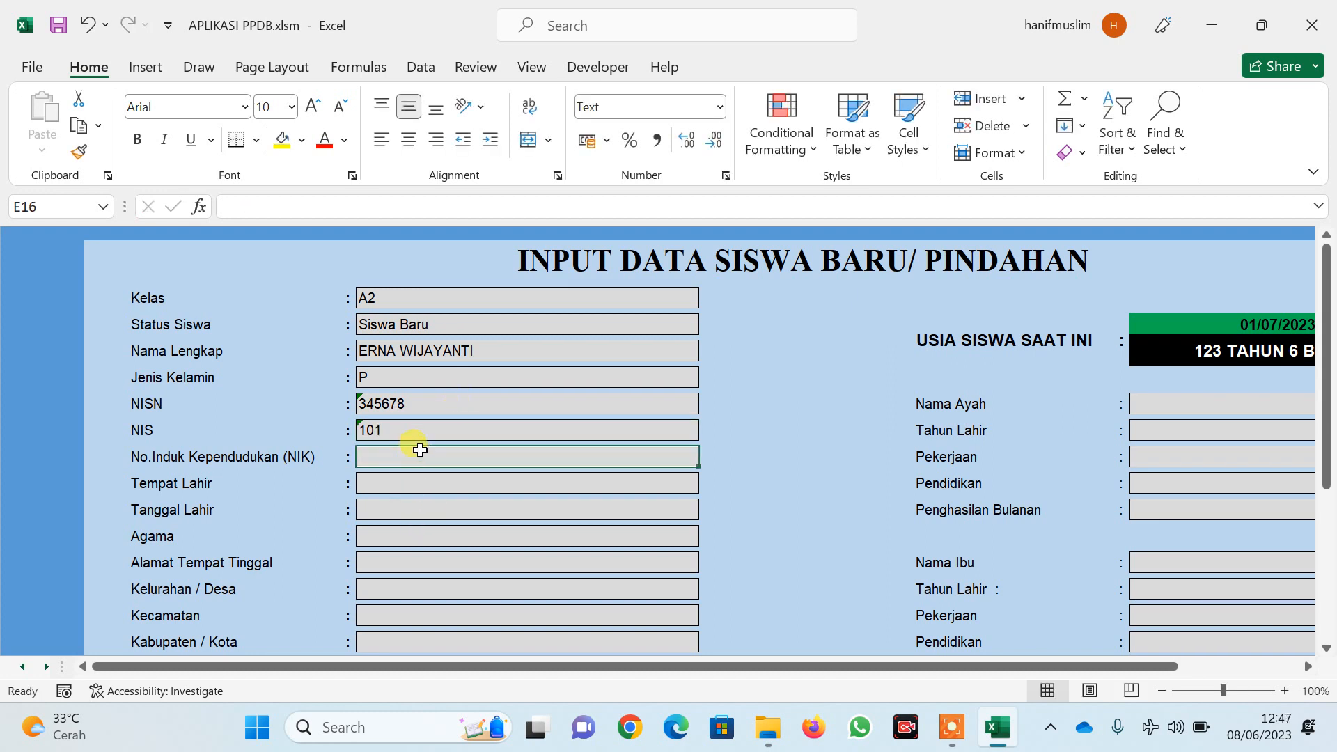
type("3578990000")
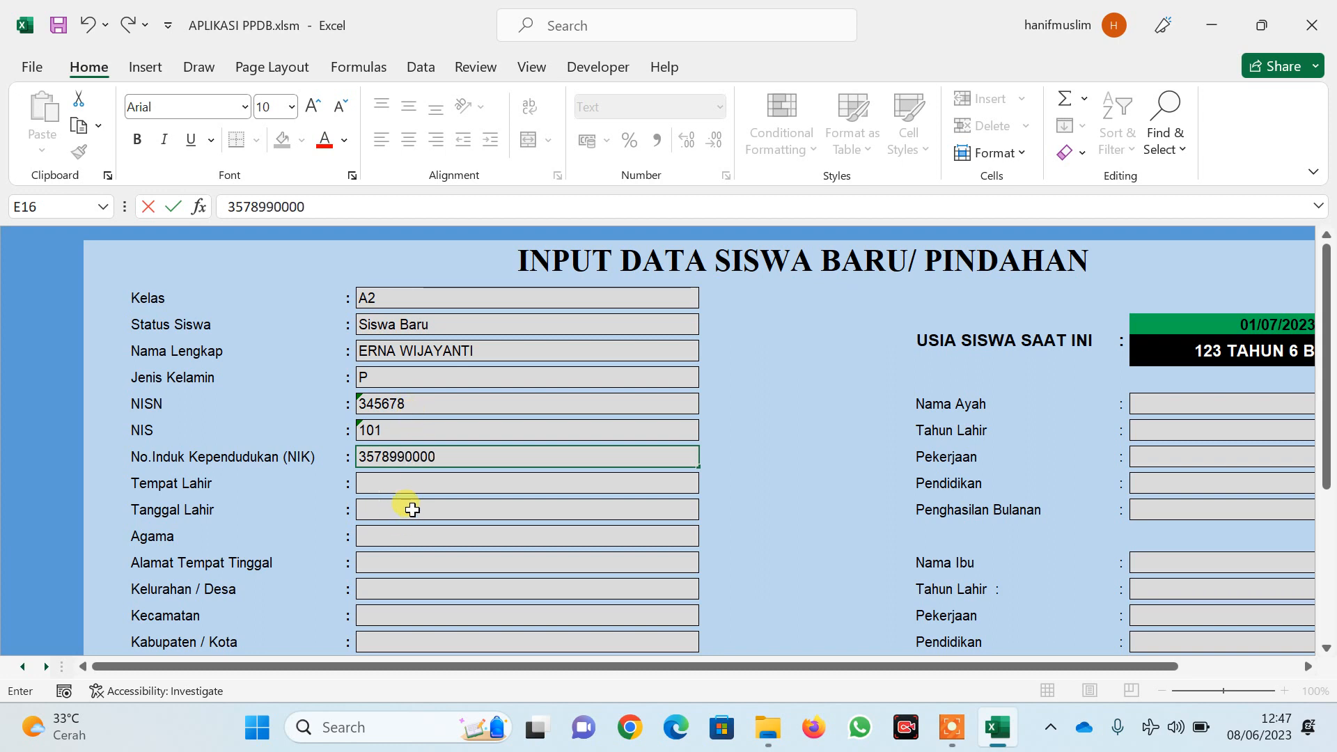
left_click(411, 487)
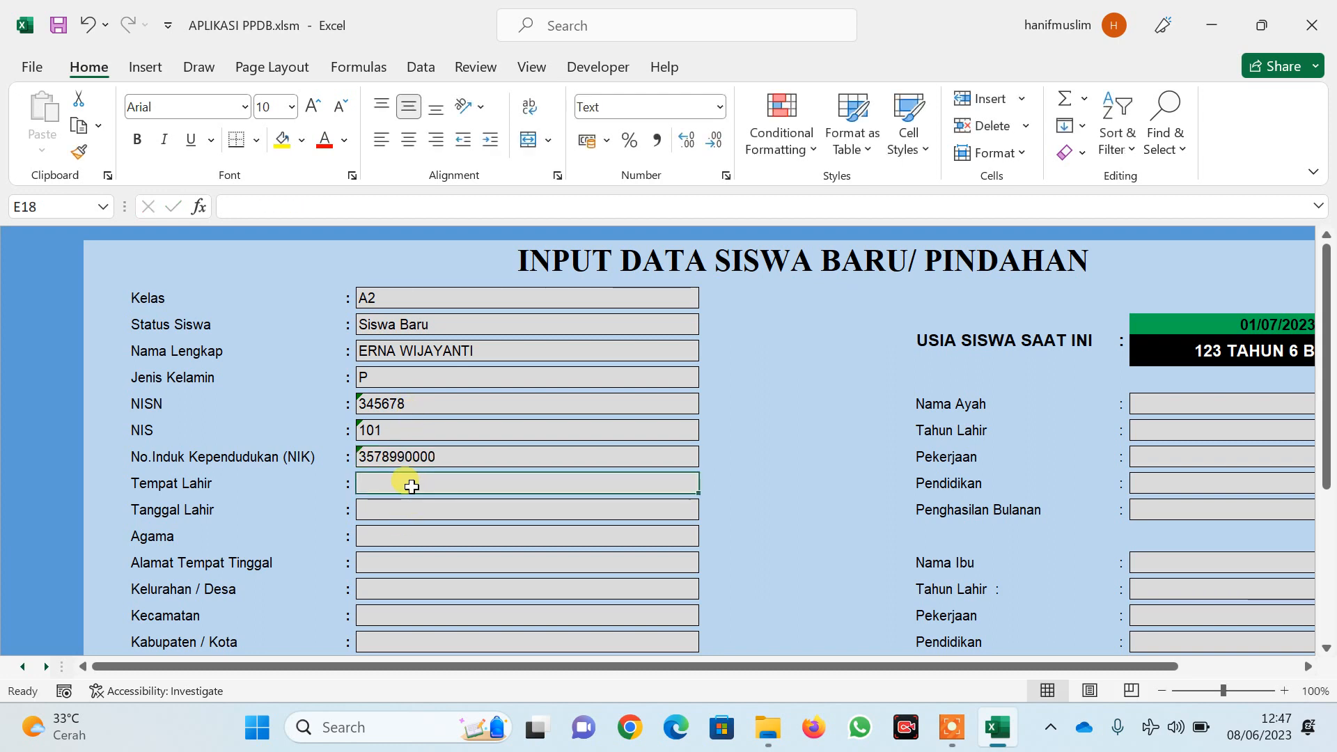
Set birthplace to JEMBER and birth date to 10/08/2018
type("JEM")
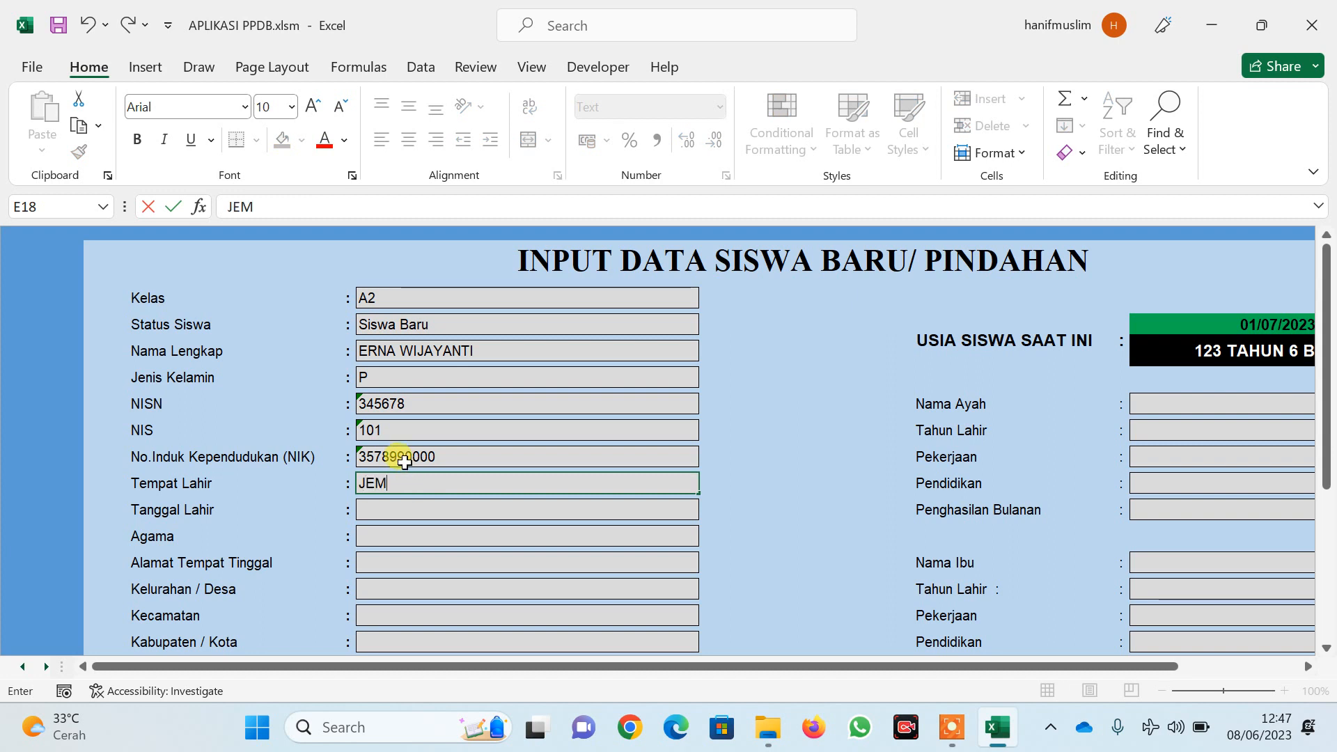
type("BER")
key("Return")
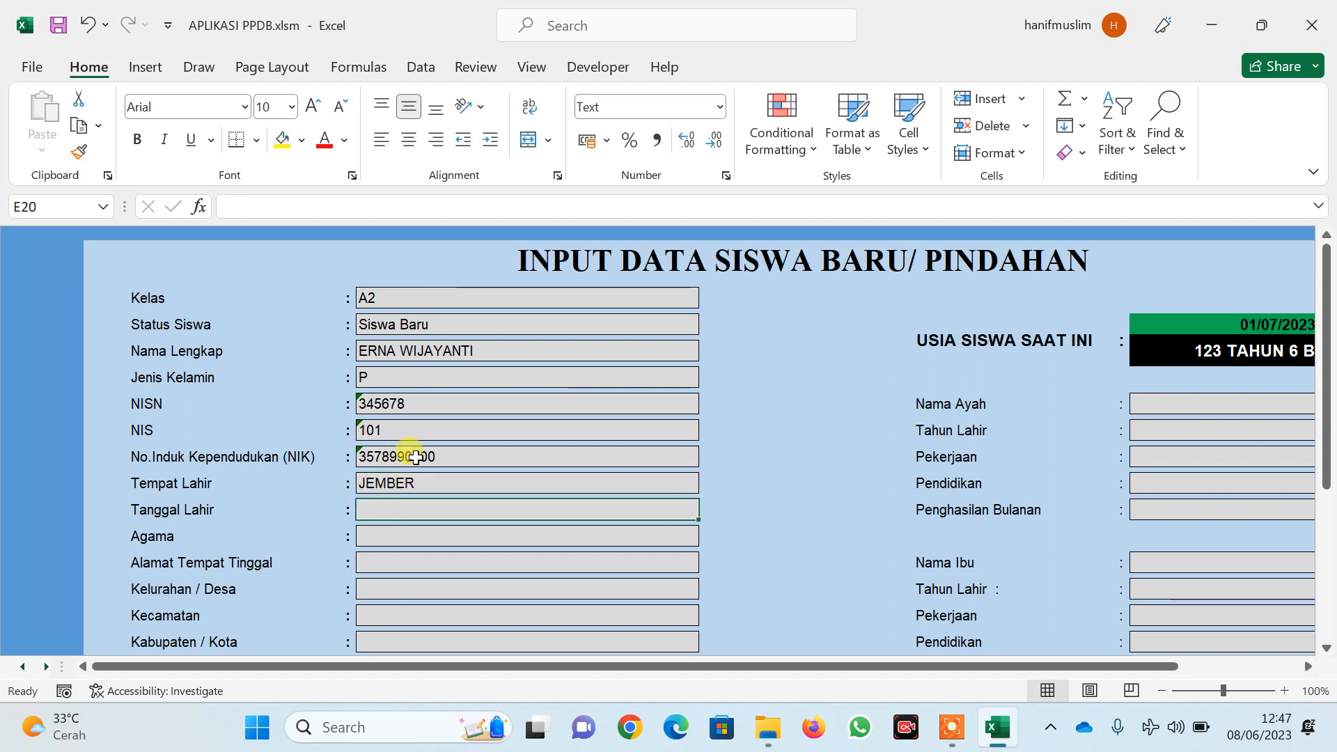
type("10/")
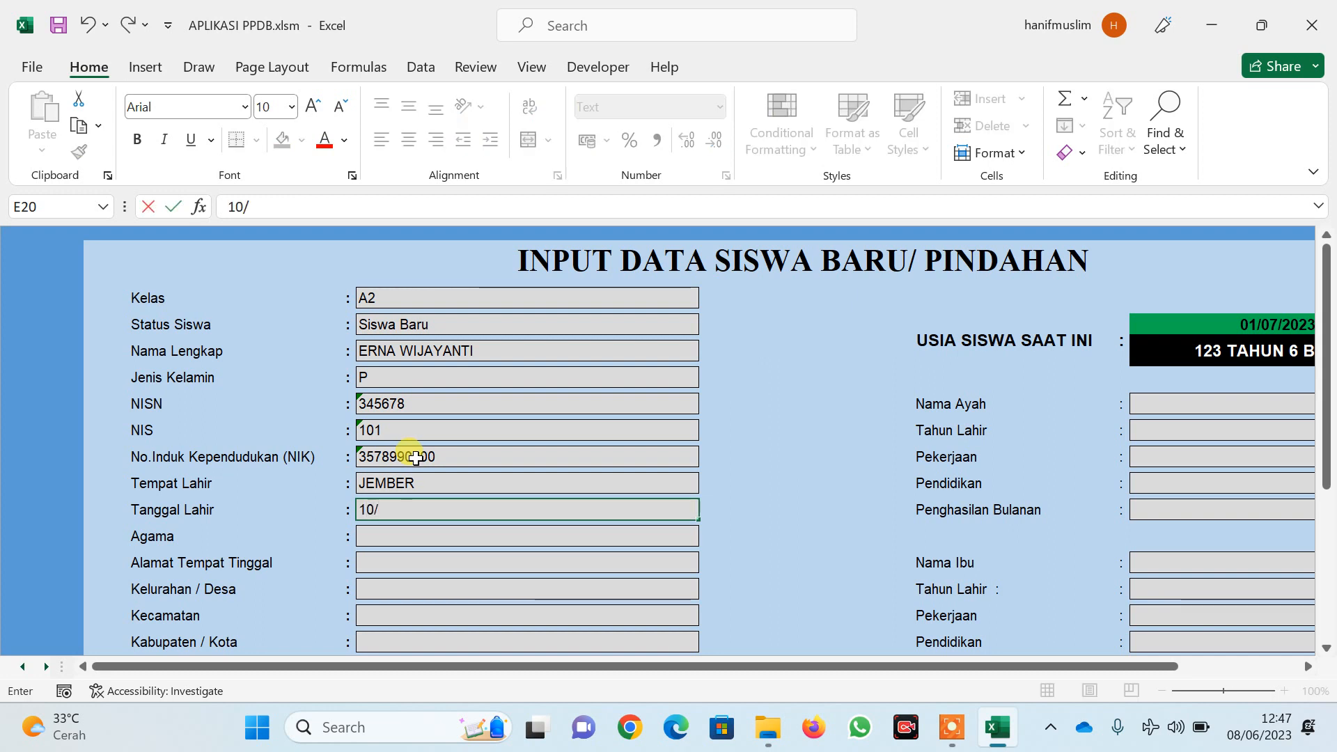
type("08/2018")
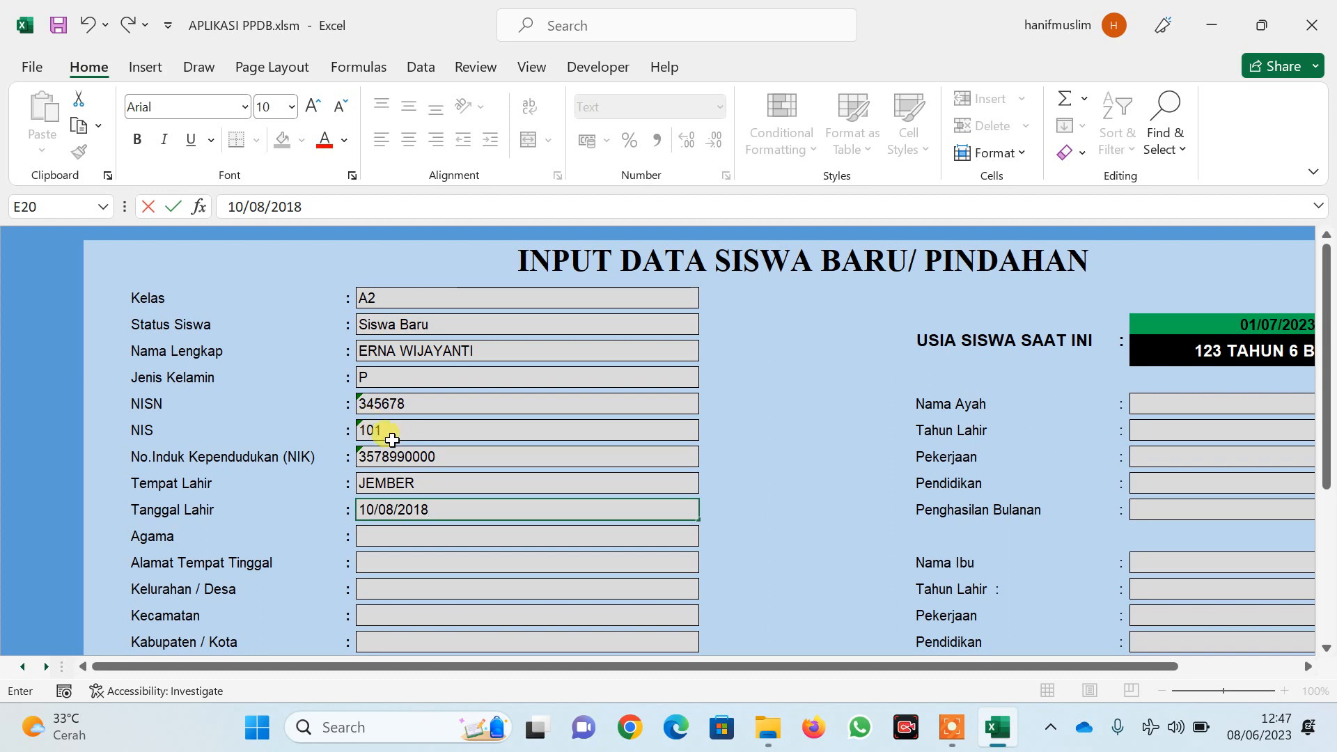
left_click(413, 538)
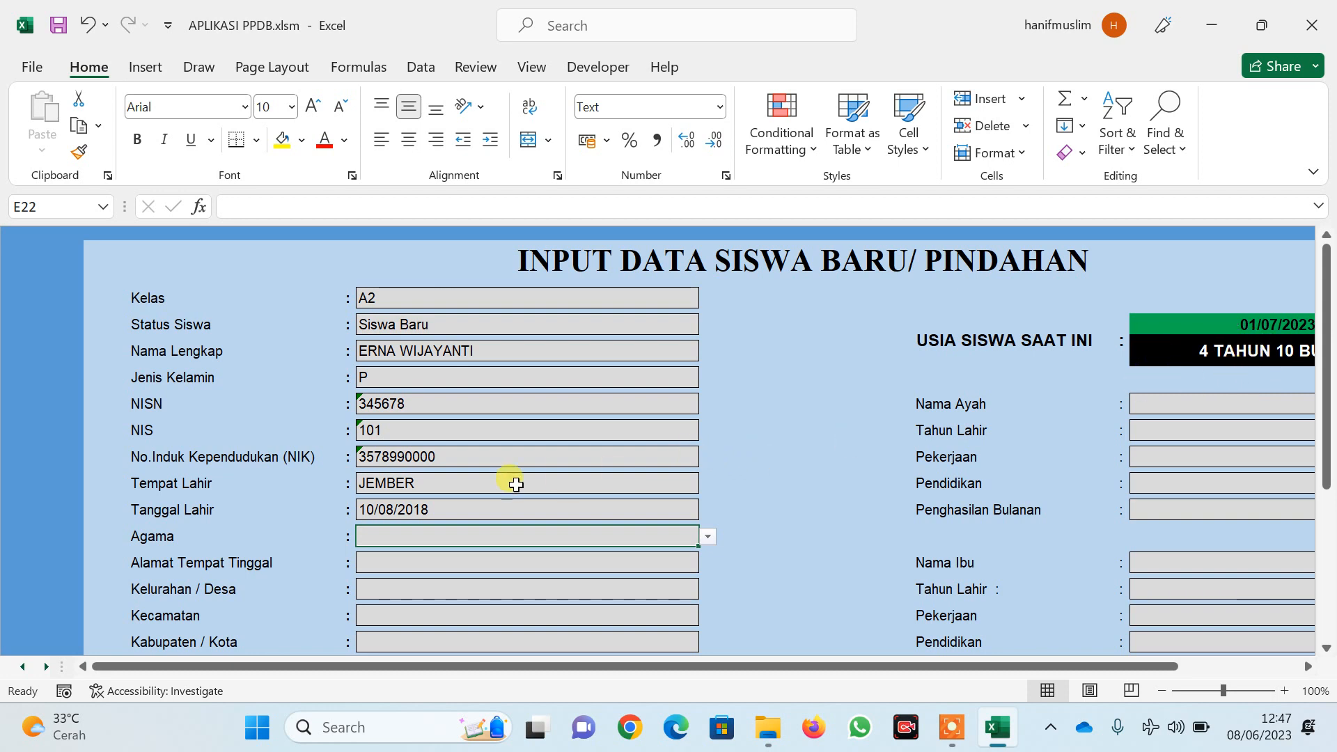
Set religion to Islam and enter the student's home address
left_click(709, 536)
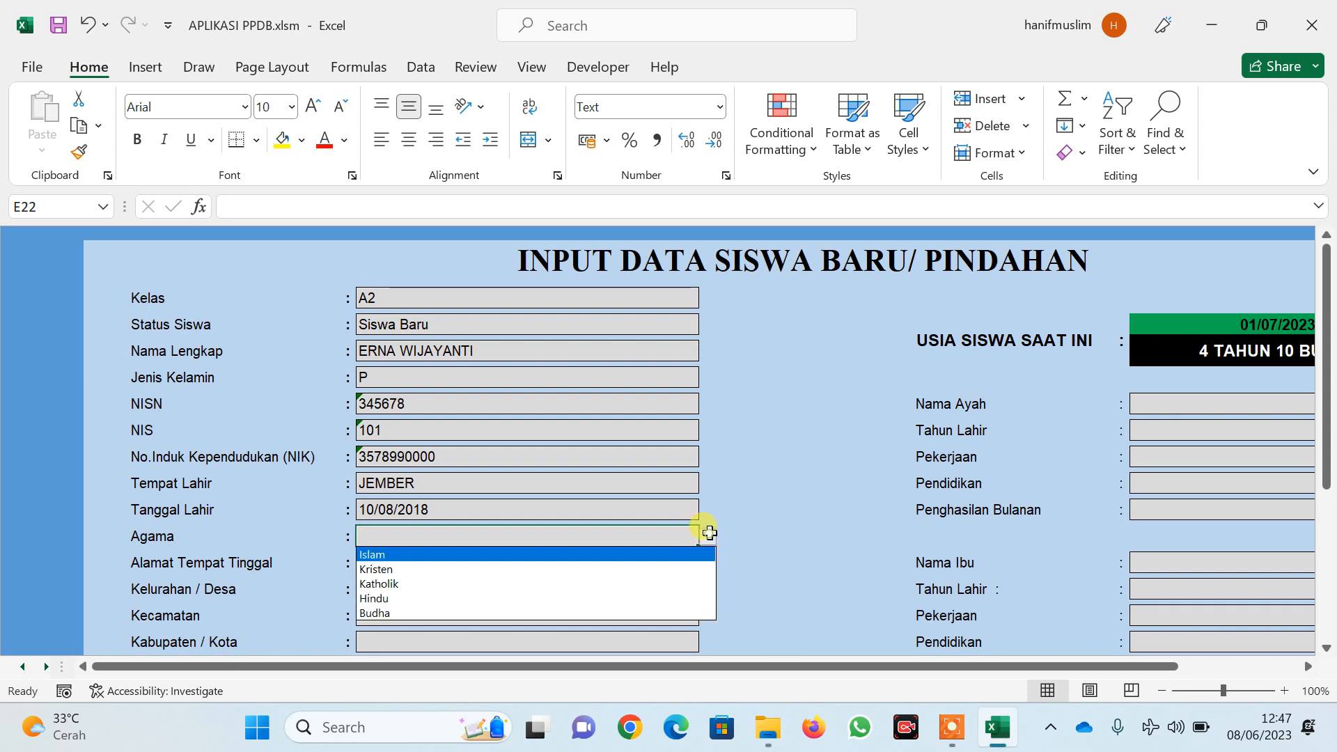
left_click(470, 555)
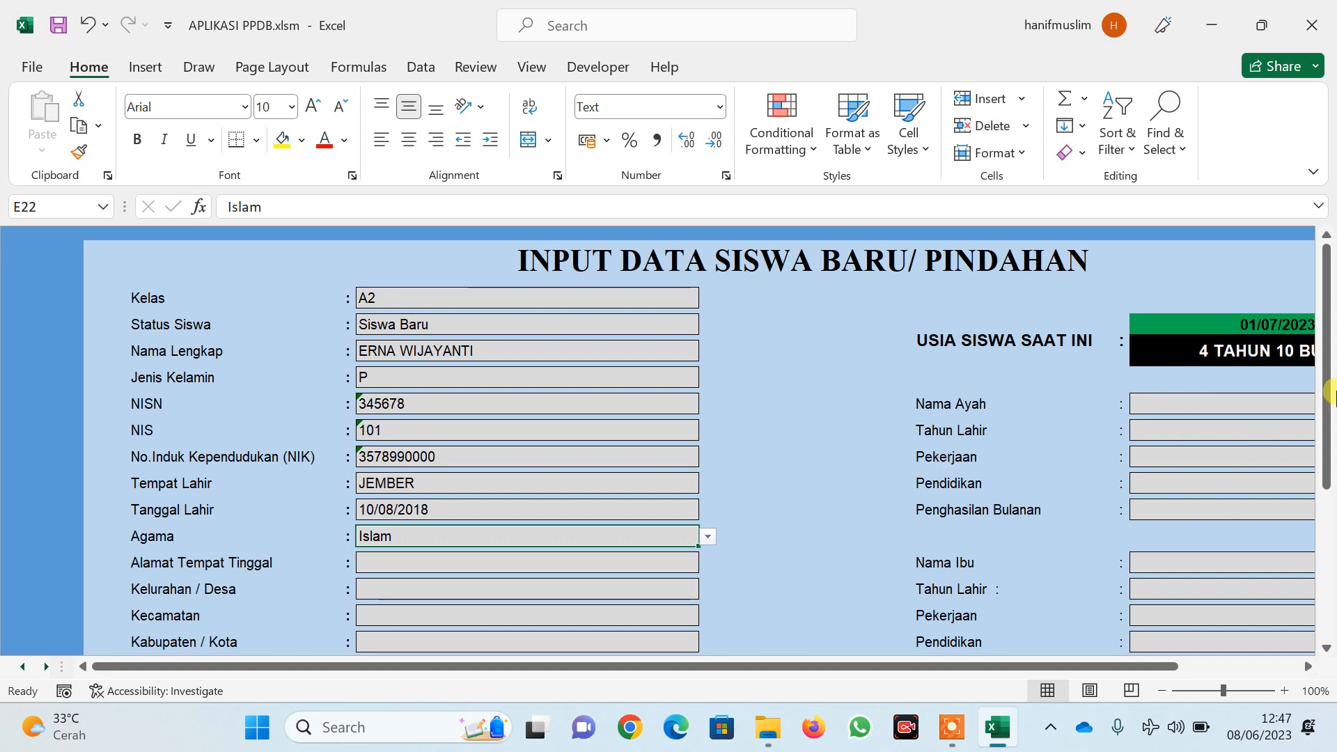
scroll(822, 507, "down", 1)
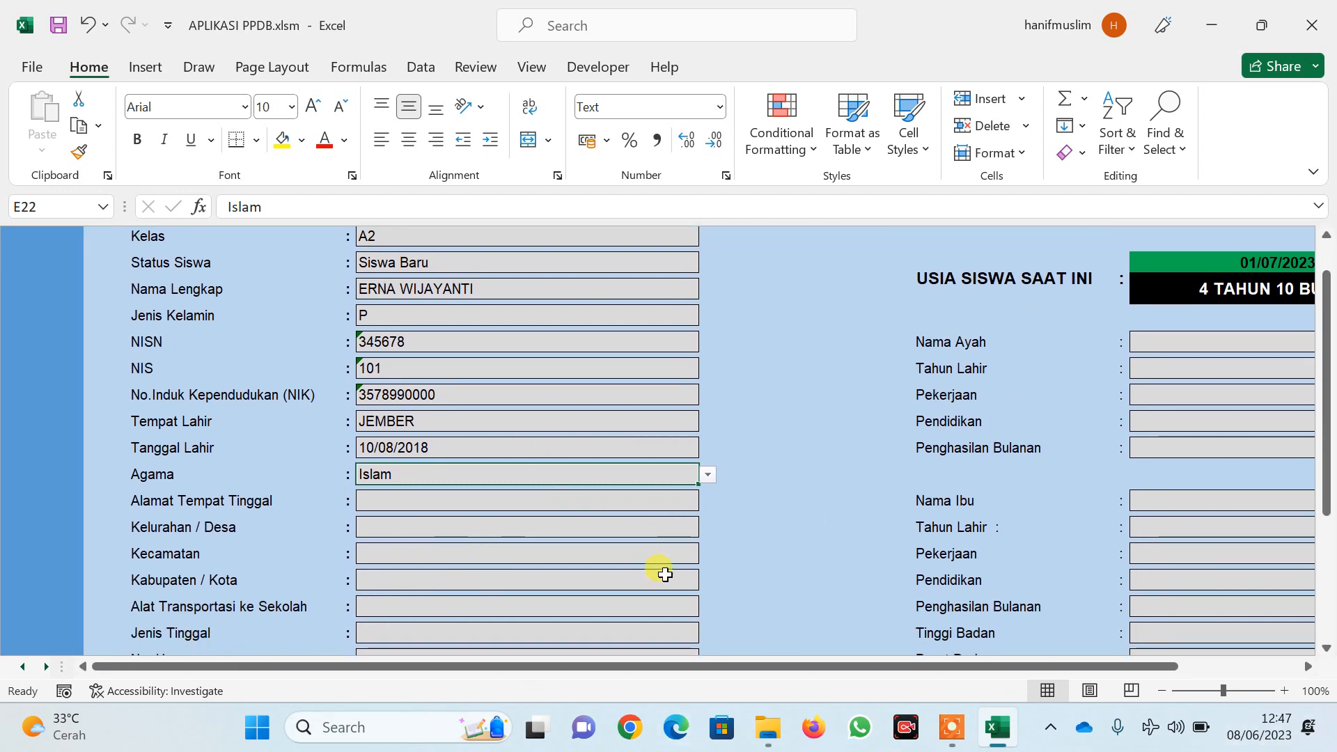
left_click(465, 492)
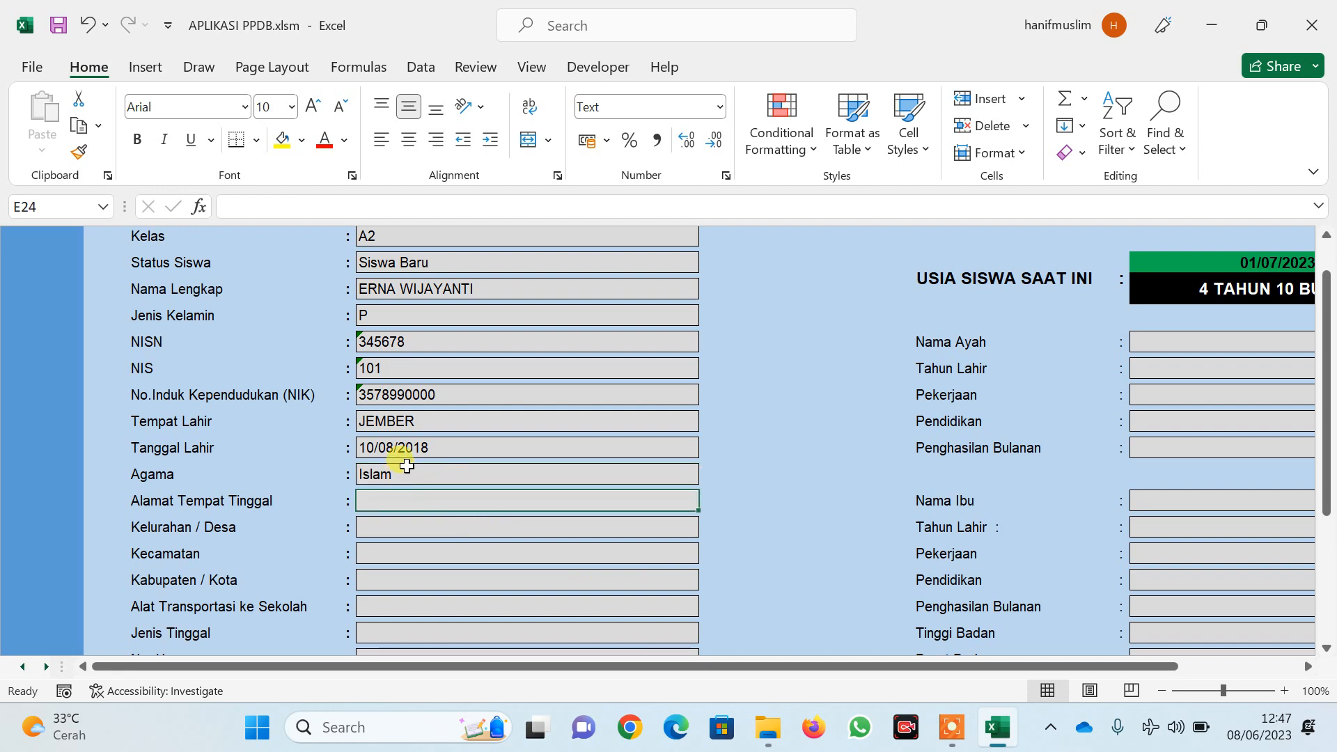
type("SUKO ")
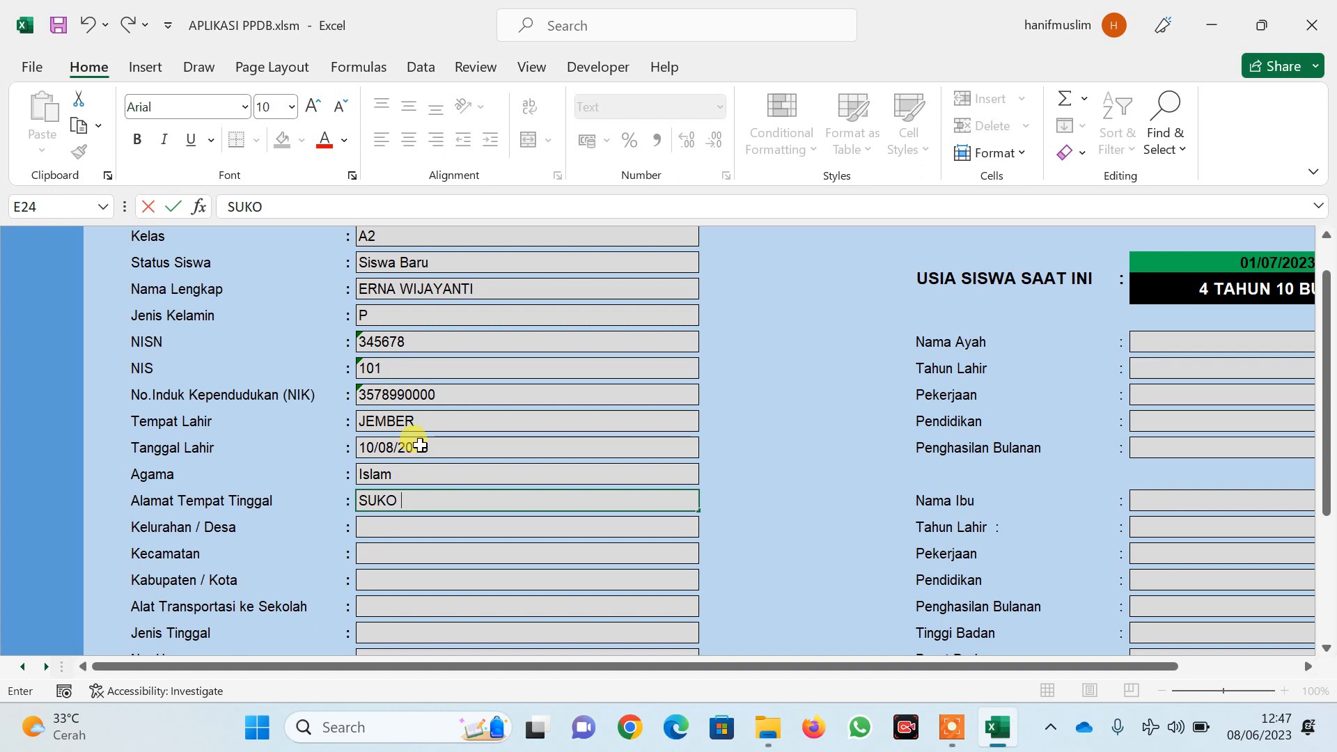
type("HARJO")
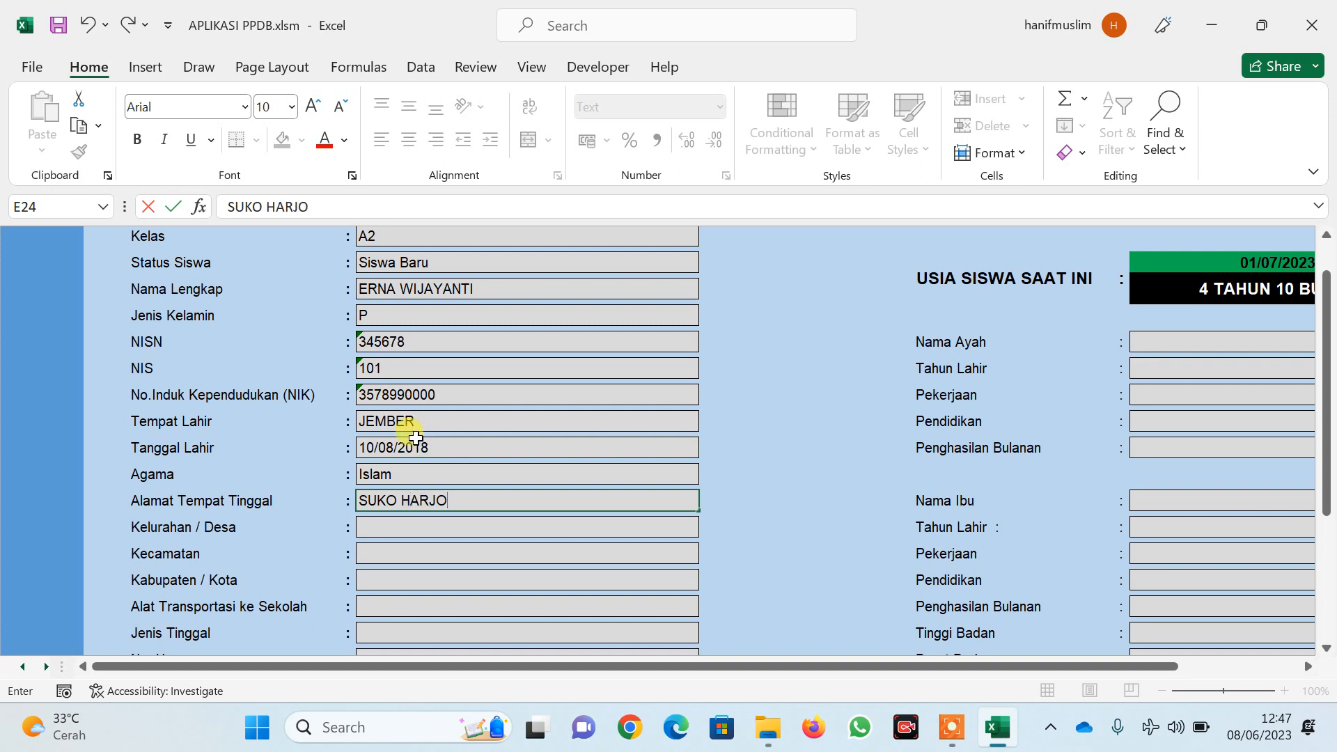
left_click(411, 527)
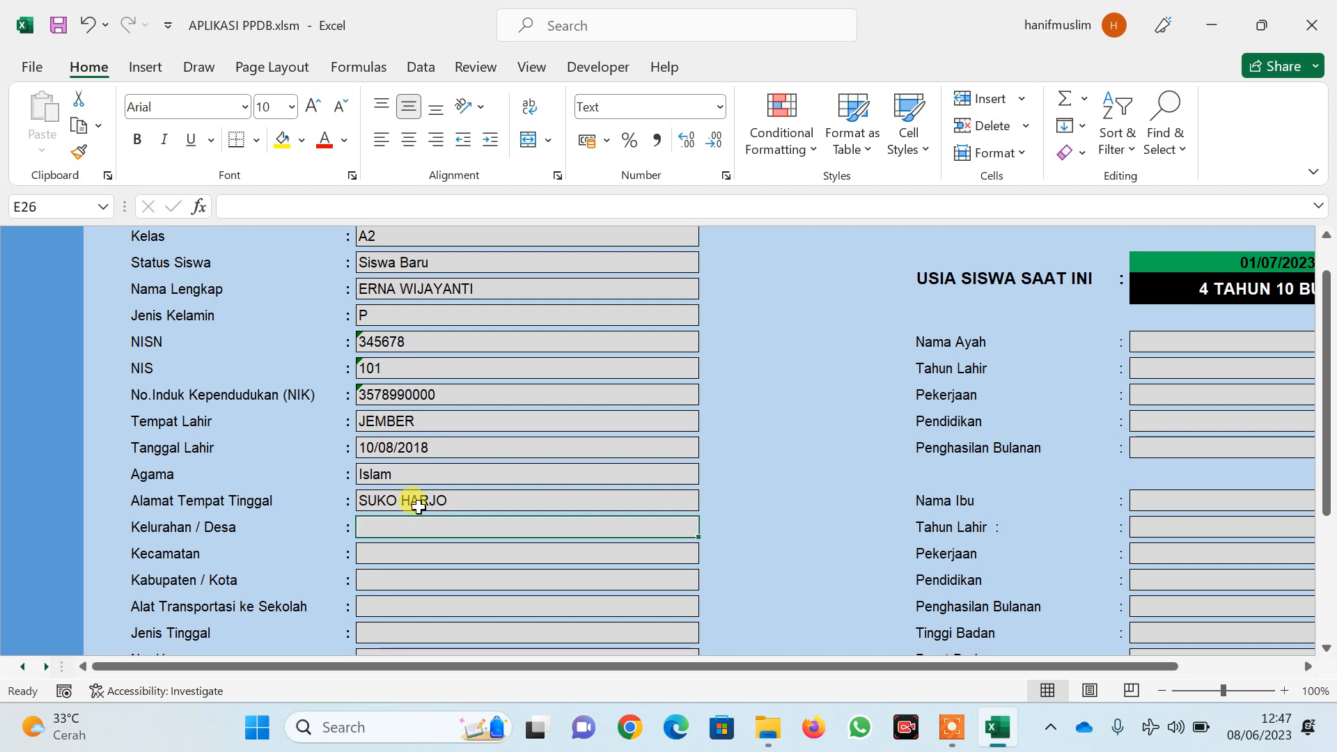
Fill the village and Kecamatan fields and set Kabupaten / Kota to JEMBER
type("SUKO")
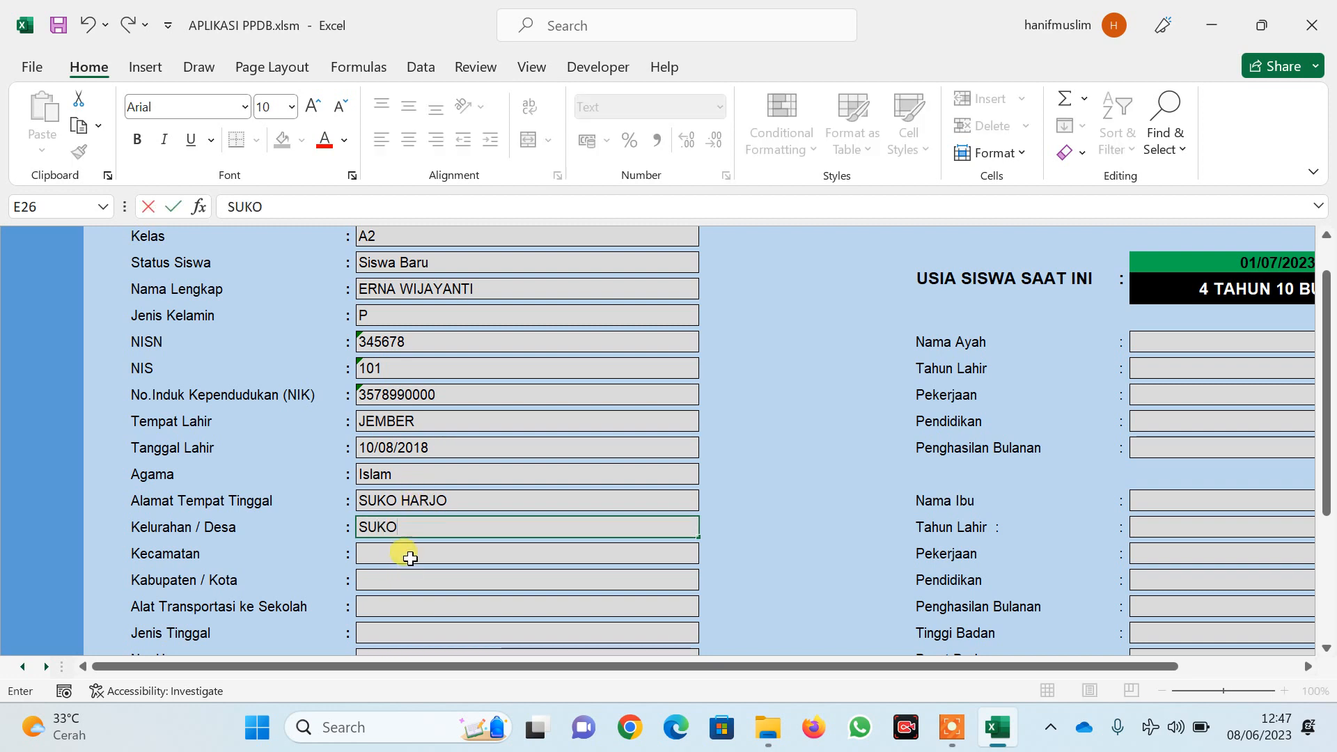
left_click(410, 557)
type("SUKO")
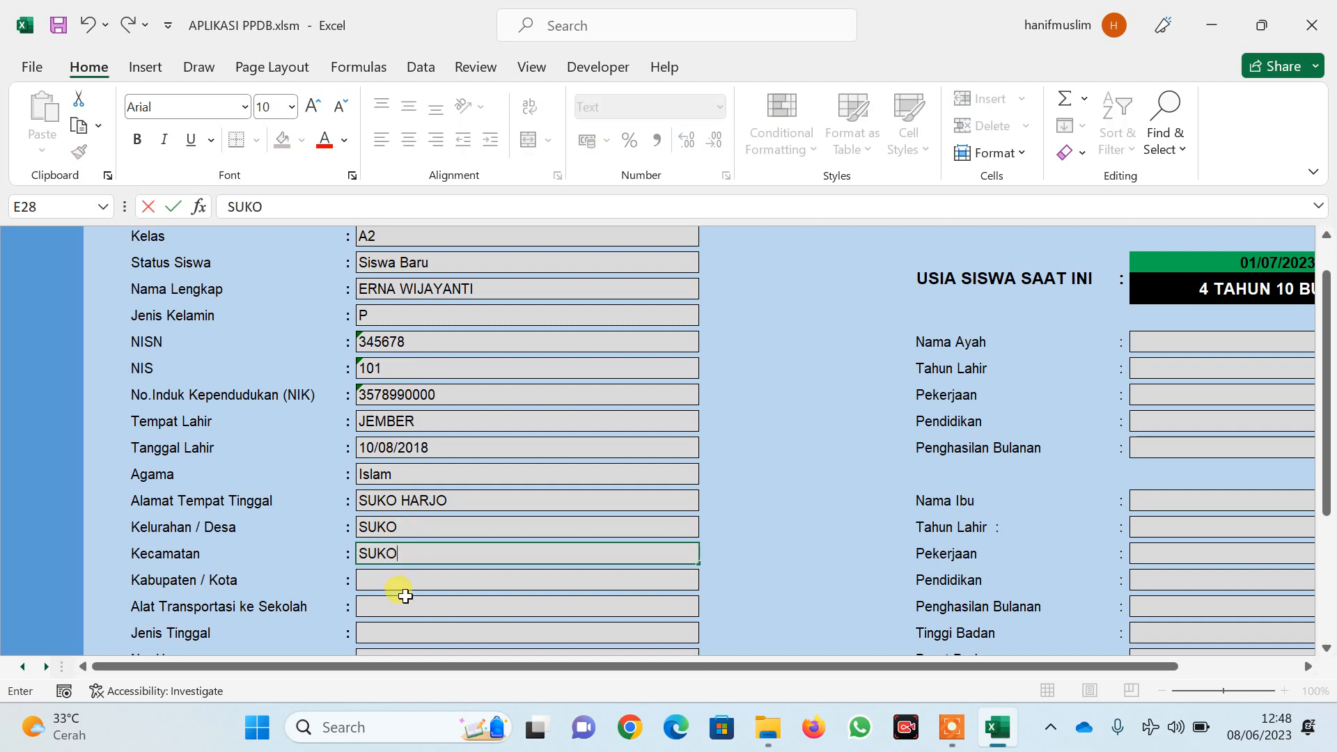
left_click(405, 580)
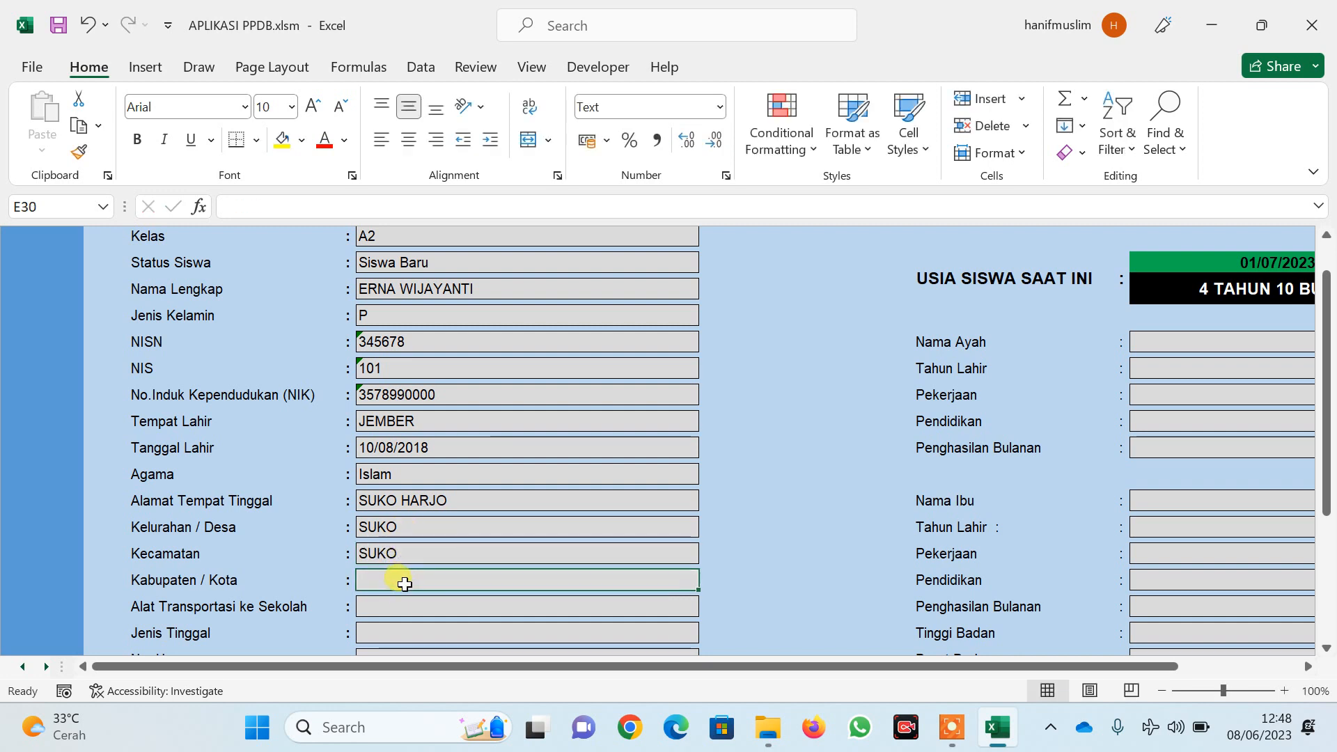
type("JEMBER")
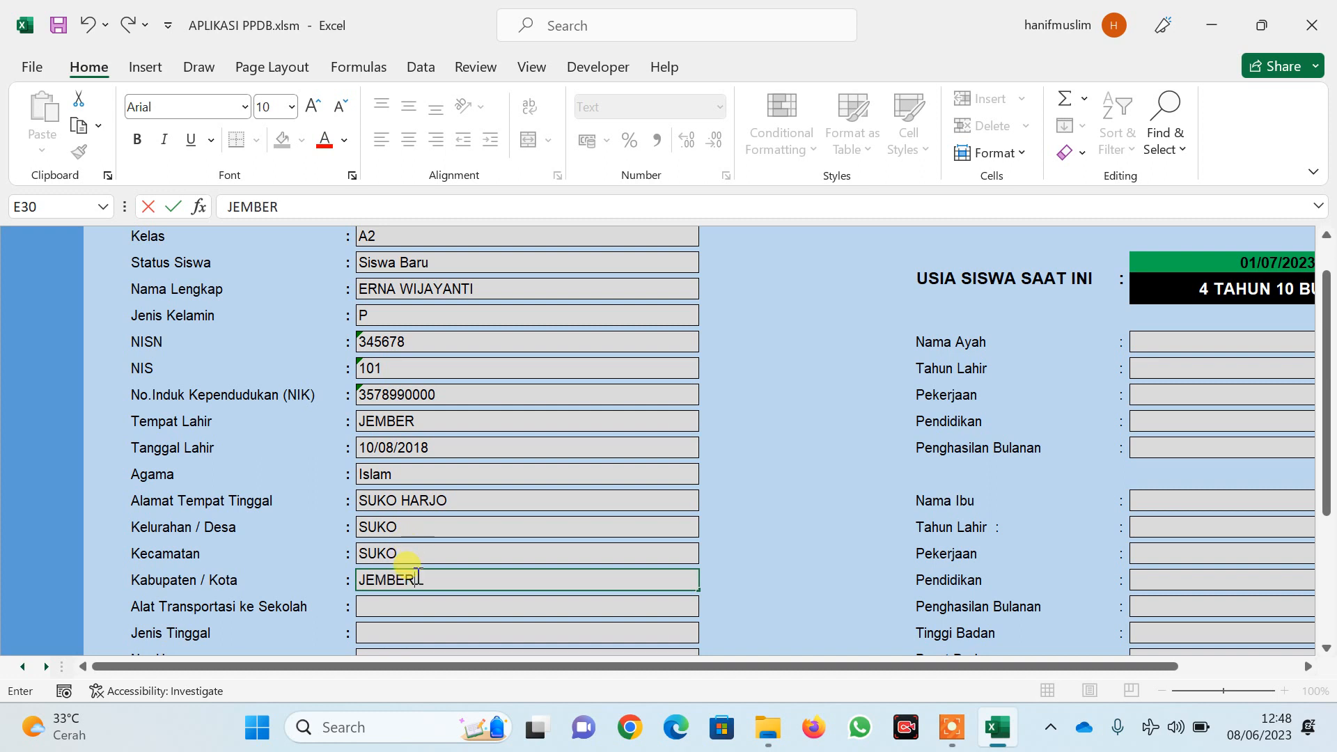
scroll(415, 570, "down", 1)
Choose Jalan Kaki transport and Bersama orang tua living, then enter the phone number
left_click(438, 558)
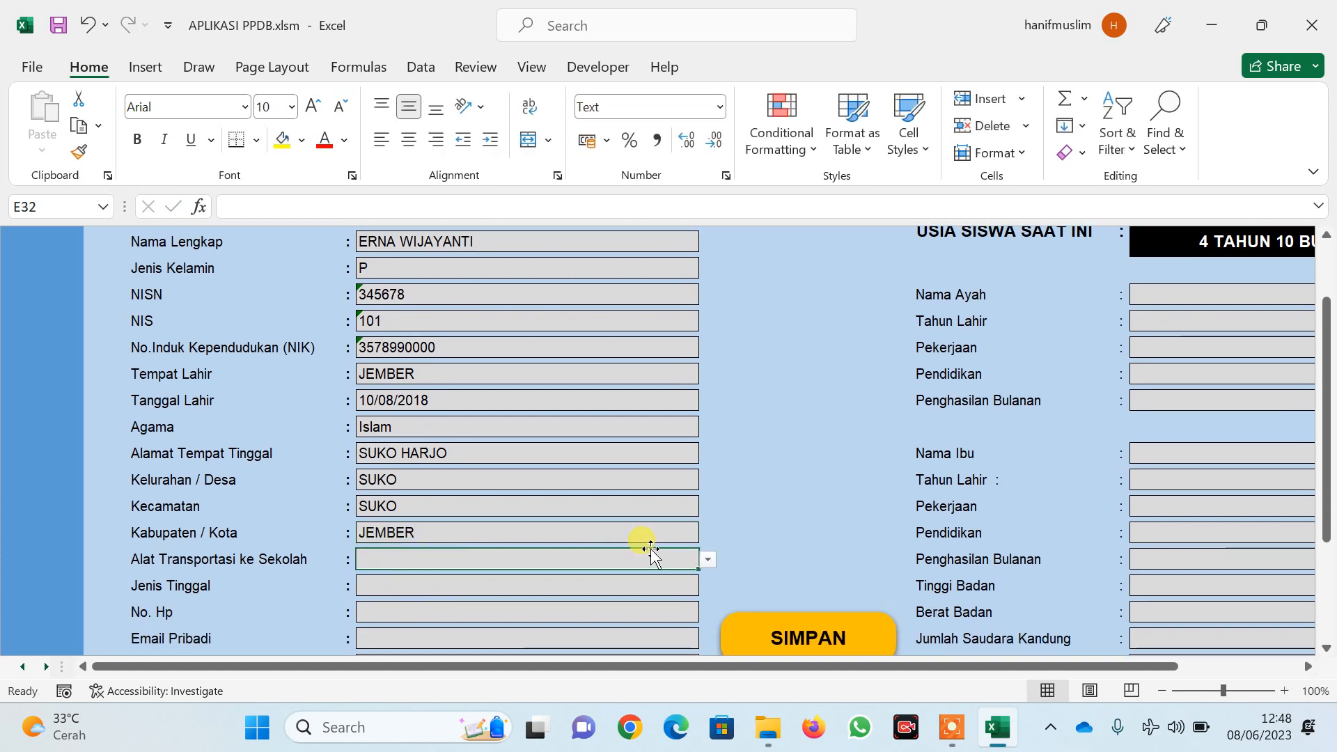
left_click(708, 559)
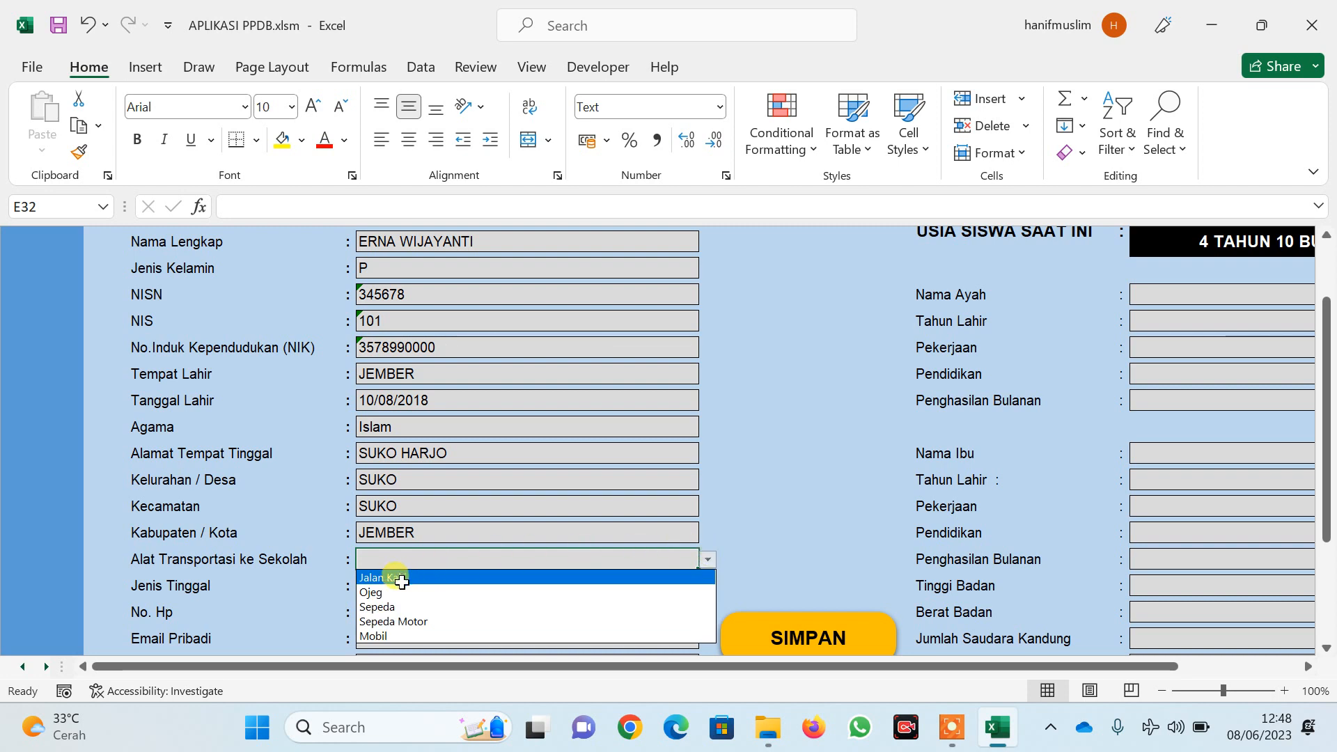
left_click(405, 577)
left_click(398, 590)
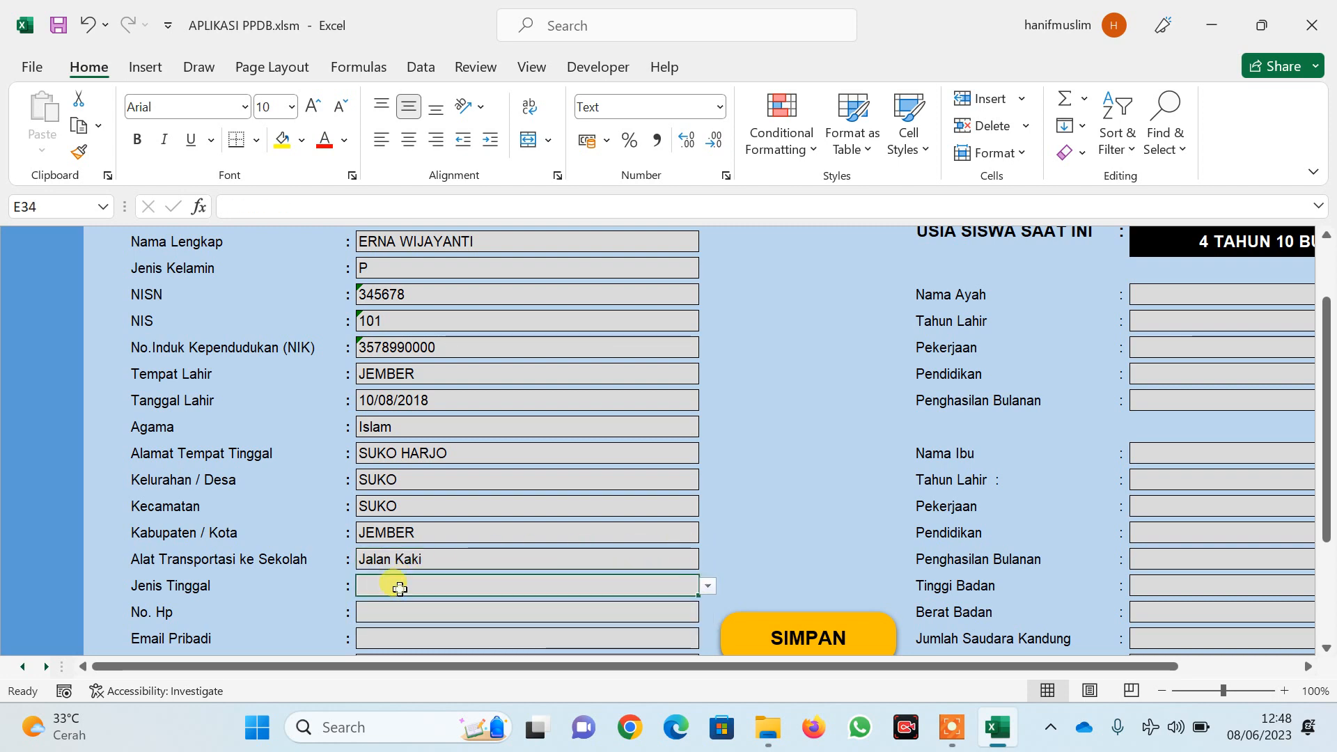
left_click(706, 582)
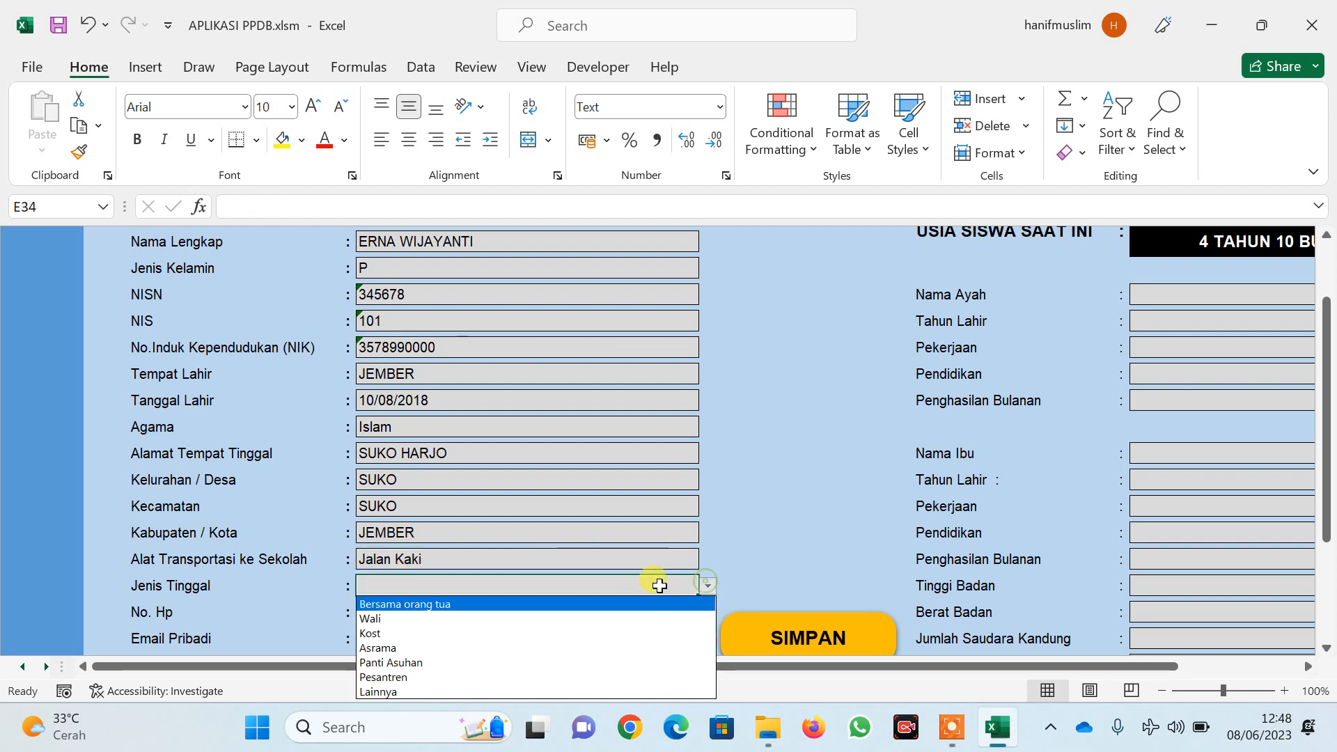
left_click(480, 604)
scroll(508, 590, "down", 1)
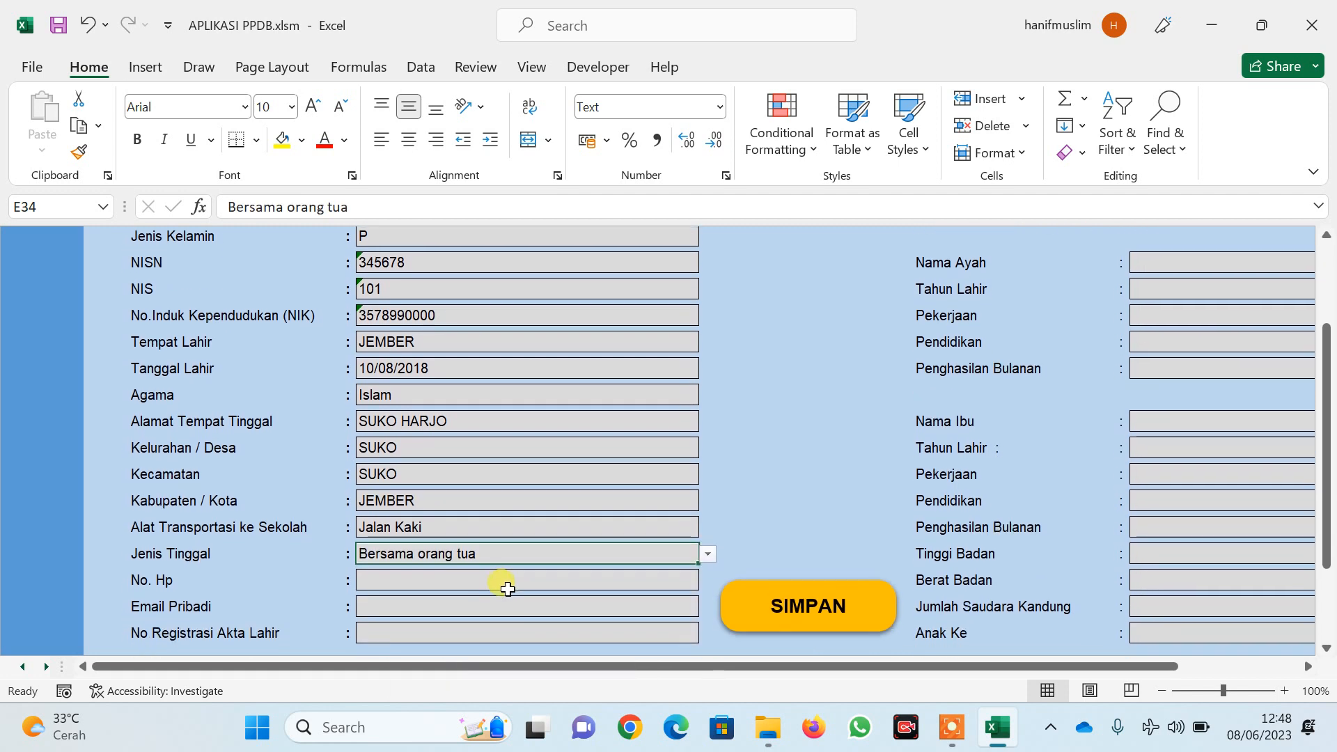
left_click(511, 585)
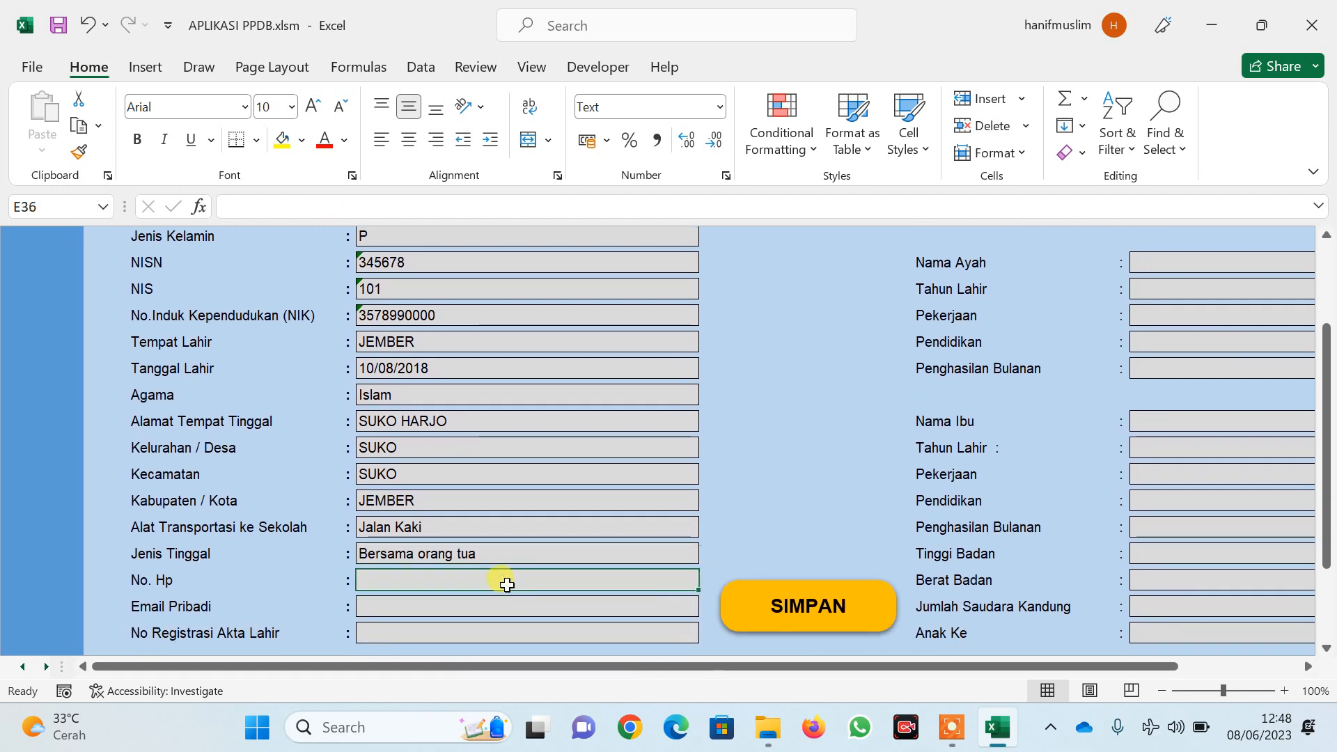
type("0812")
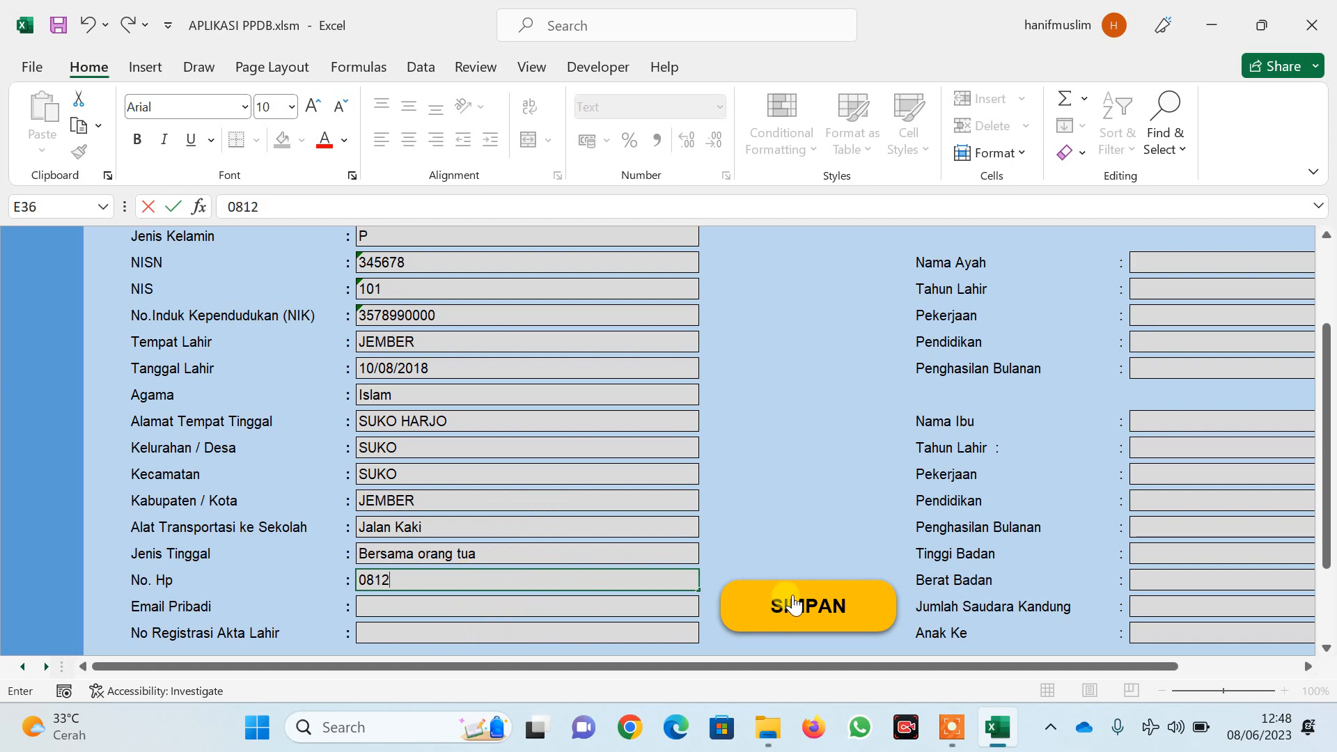
scroll(811, 578, "up", 2)
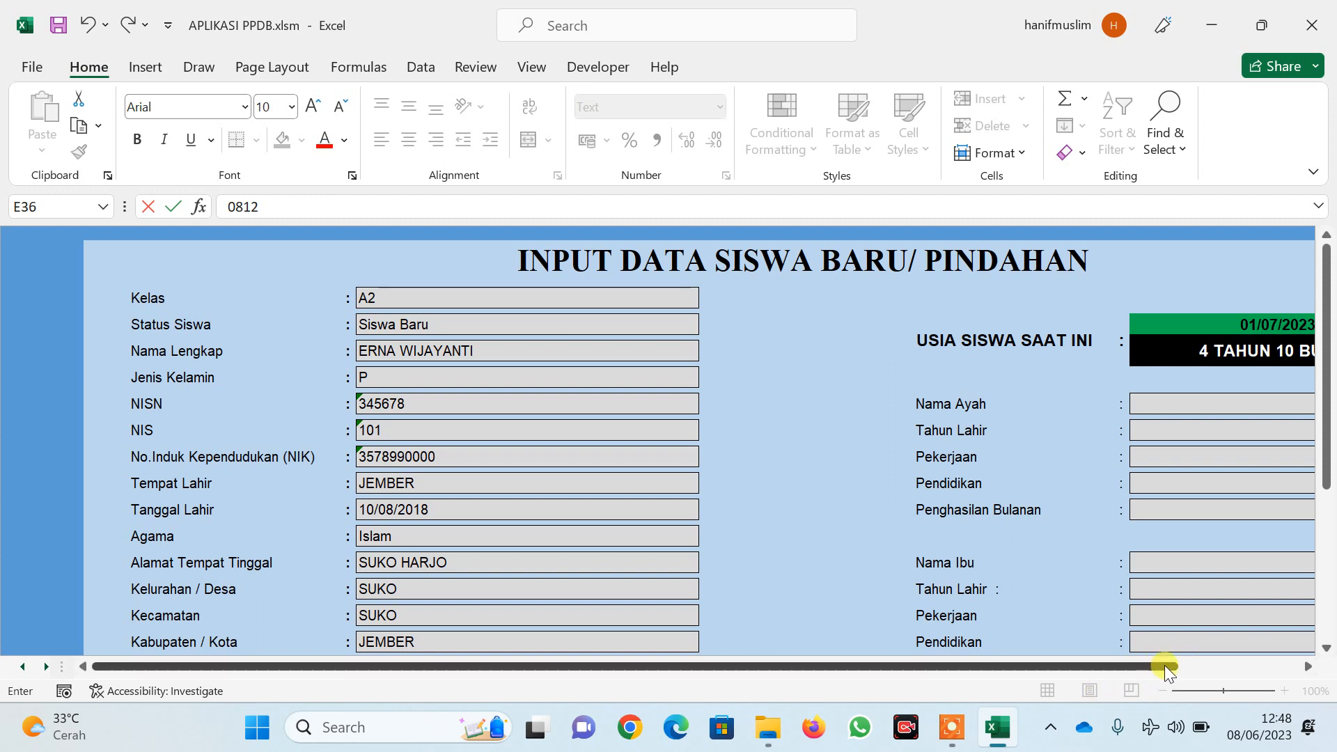
Enter the father's name, birth year 1995 and job Karyawan Swasta
left_click_drag(1164, 665, 1293, 666)
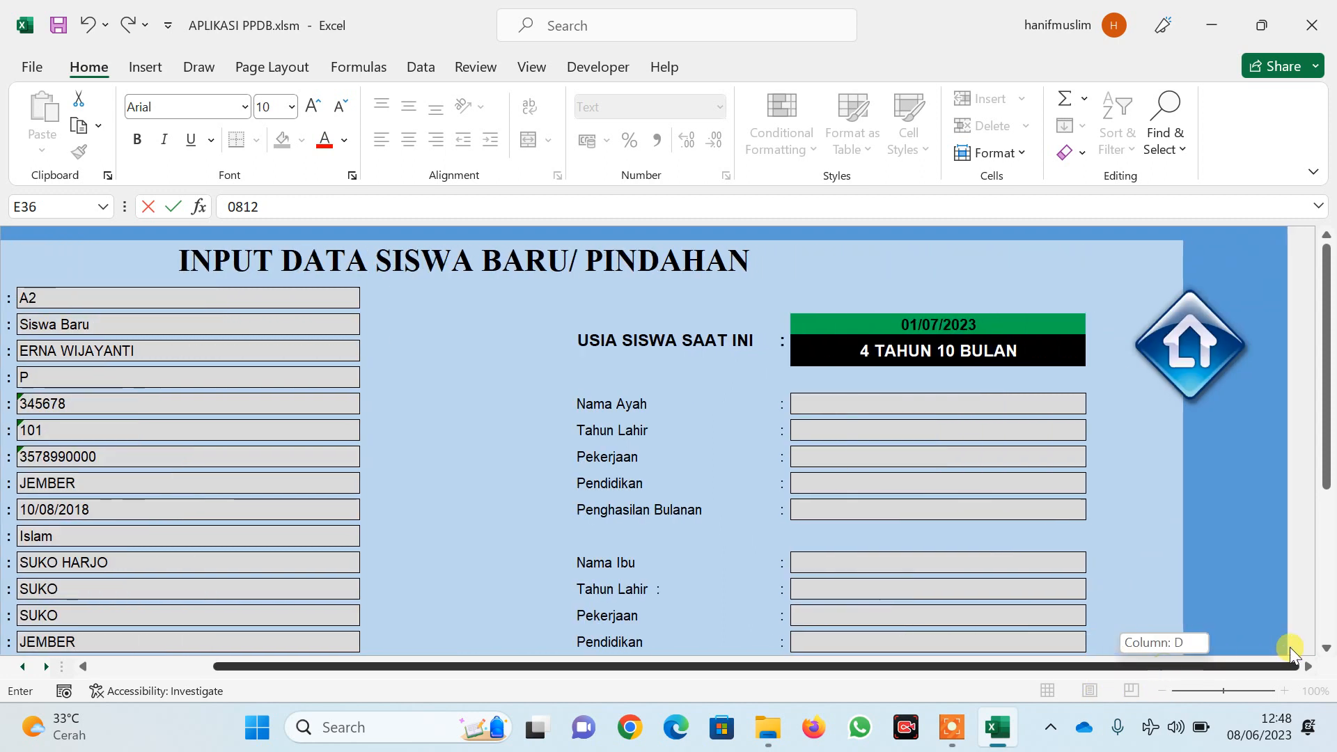
left_click(948, 411)
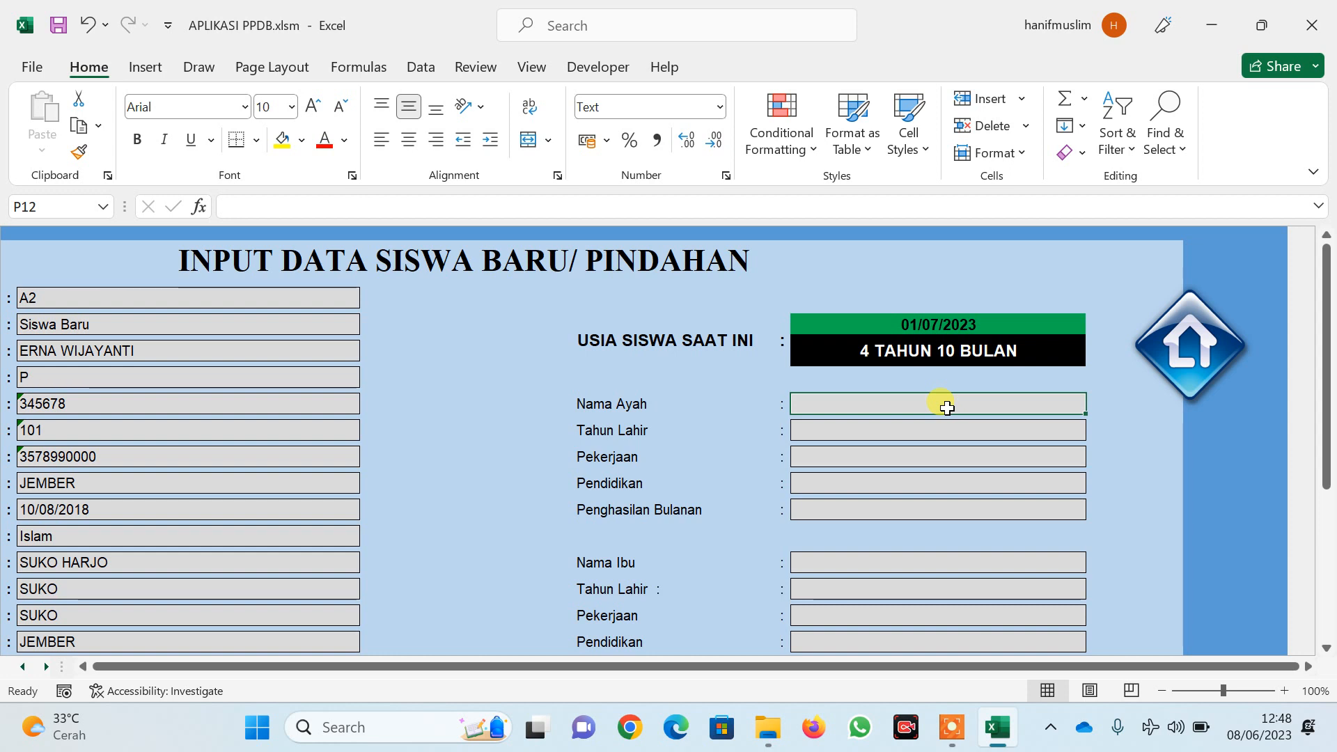
type("ACHSAN")
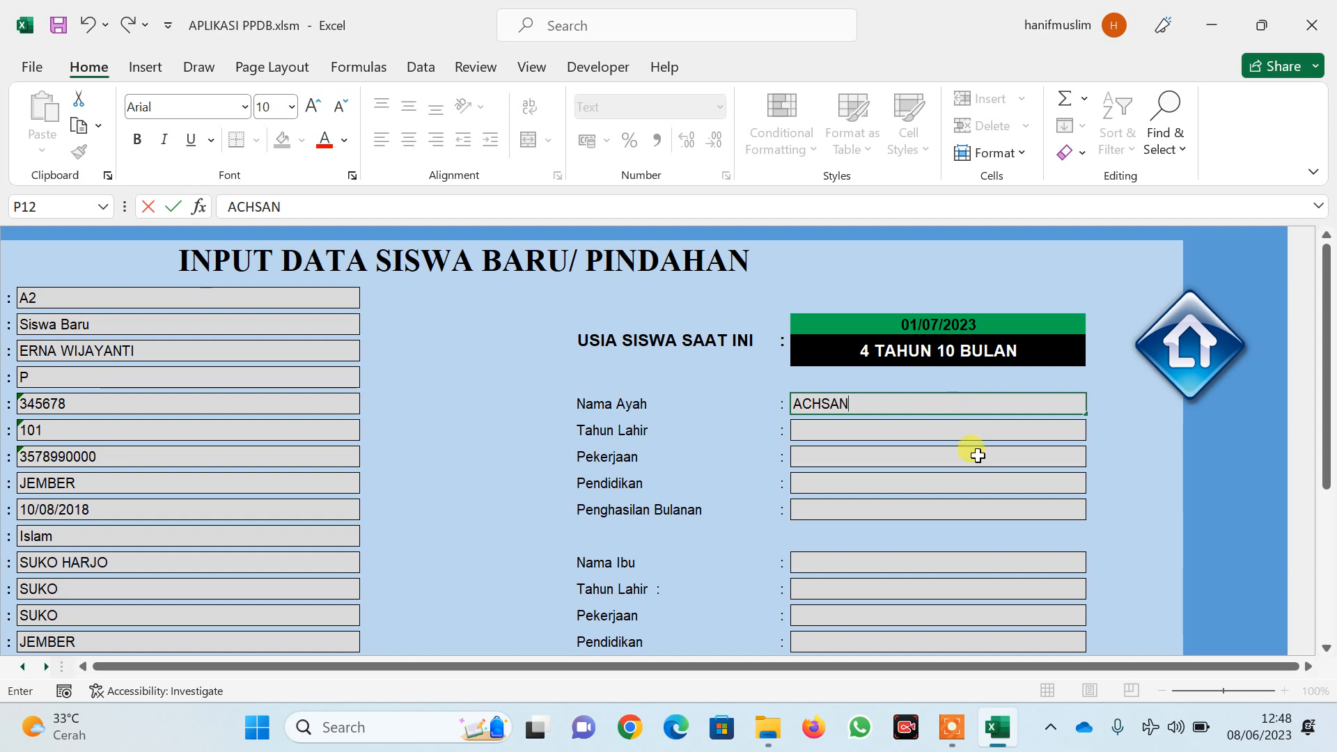
left_click(886, 432)
type("1995")
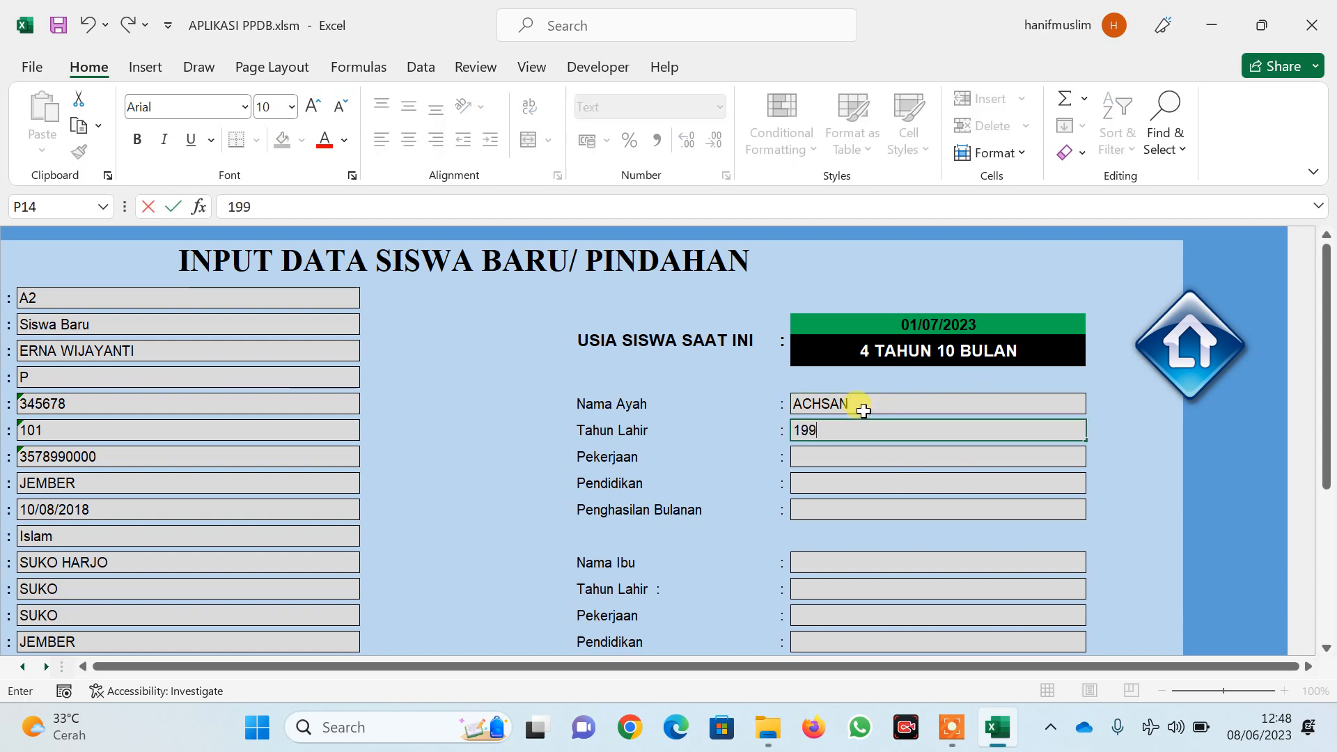
left_click(837, 456)
left_click(1093, 458)
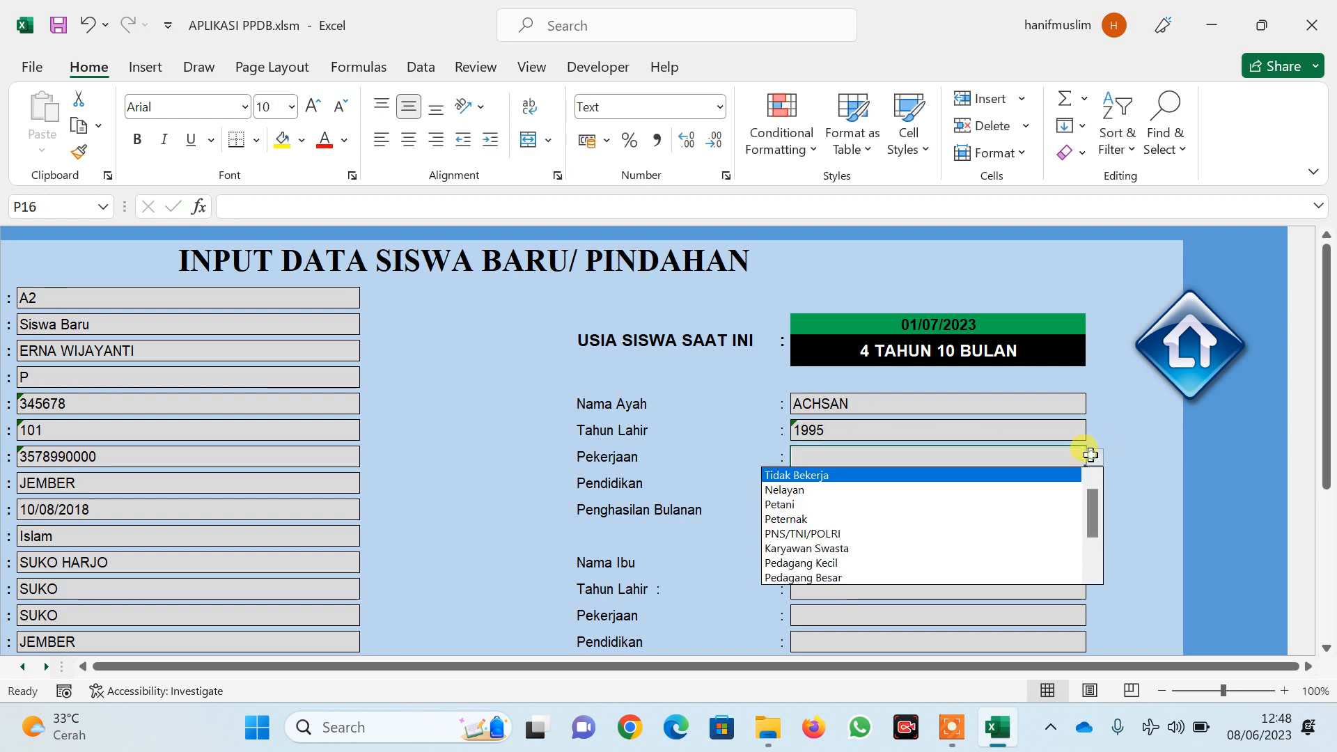
left_click(876, 548)
Set the father's education to D4/S1 and income to Rp.5.000.000-Rp.20.000.000
left_click(987, 482)
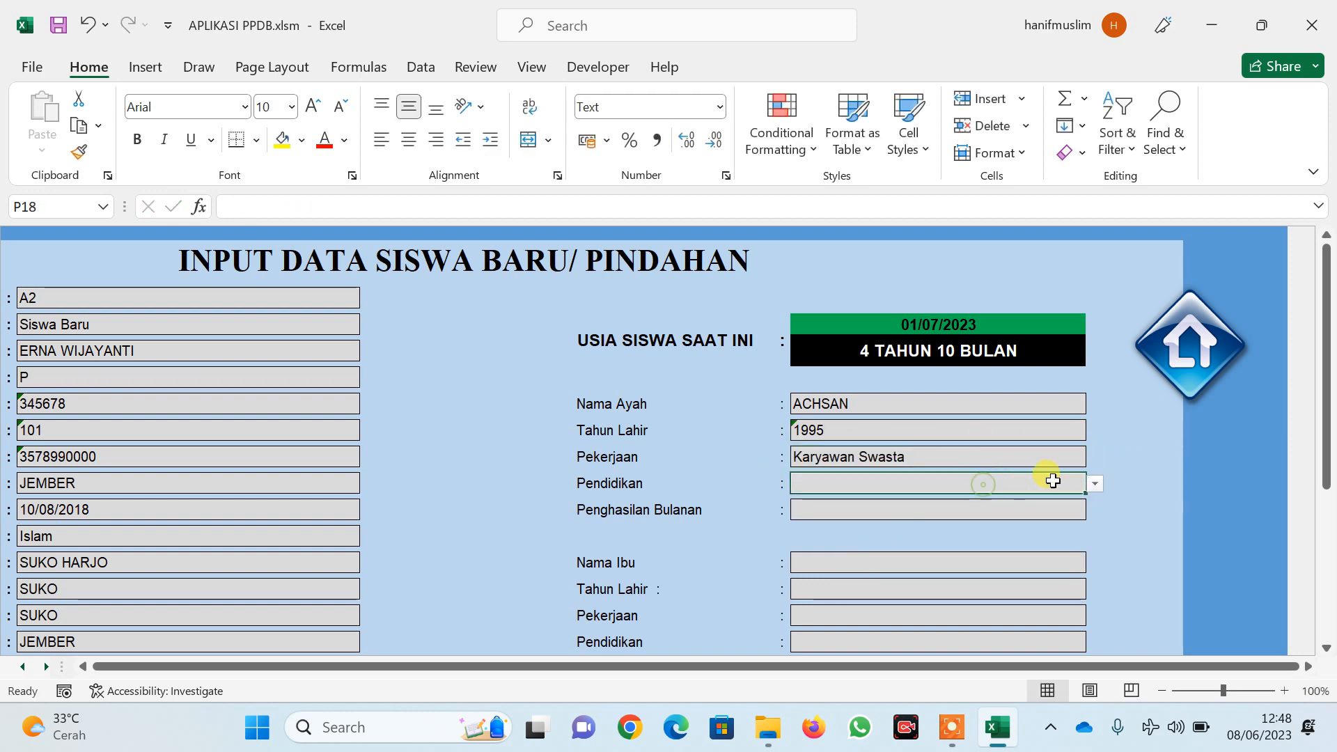
left_click(1094, 483)
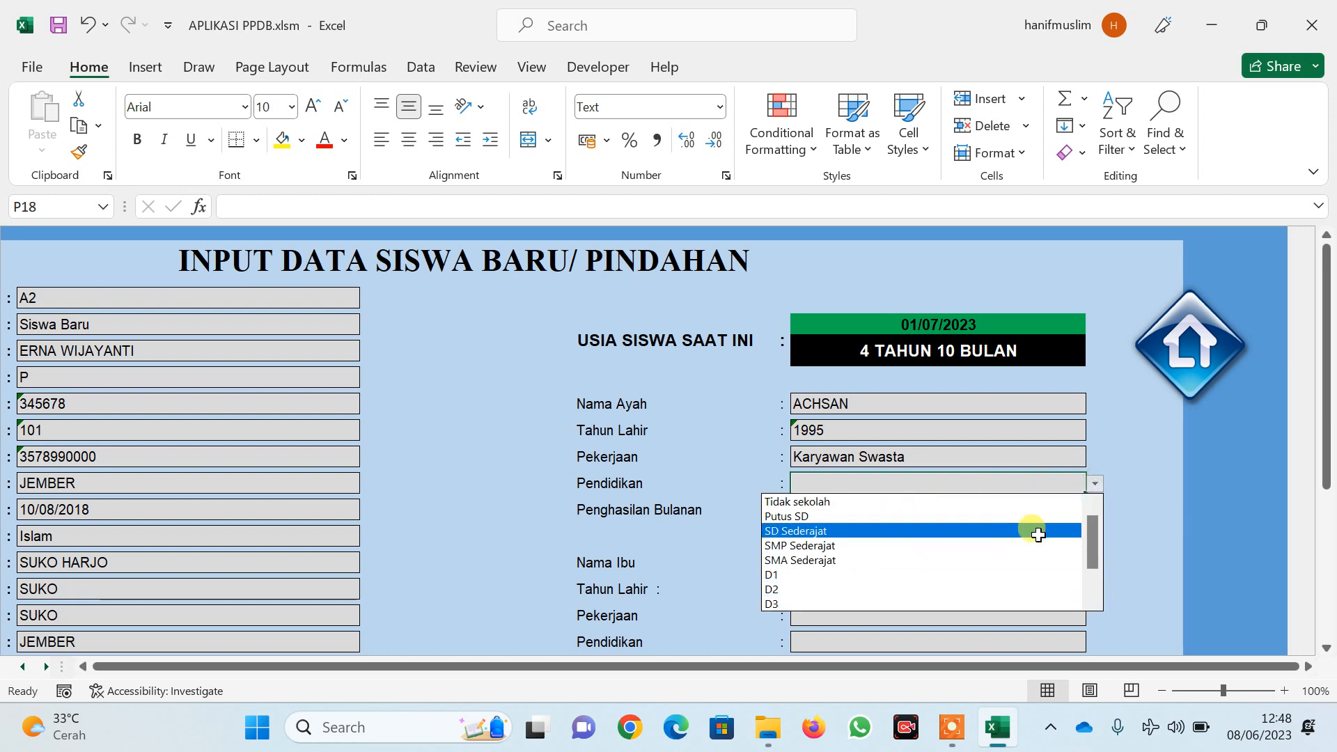
left_click_drag(1095, 550, 1092, 556)
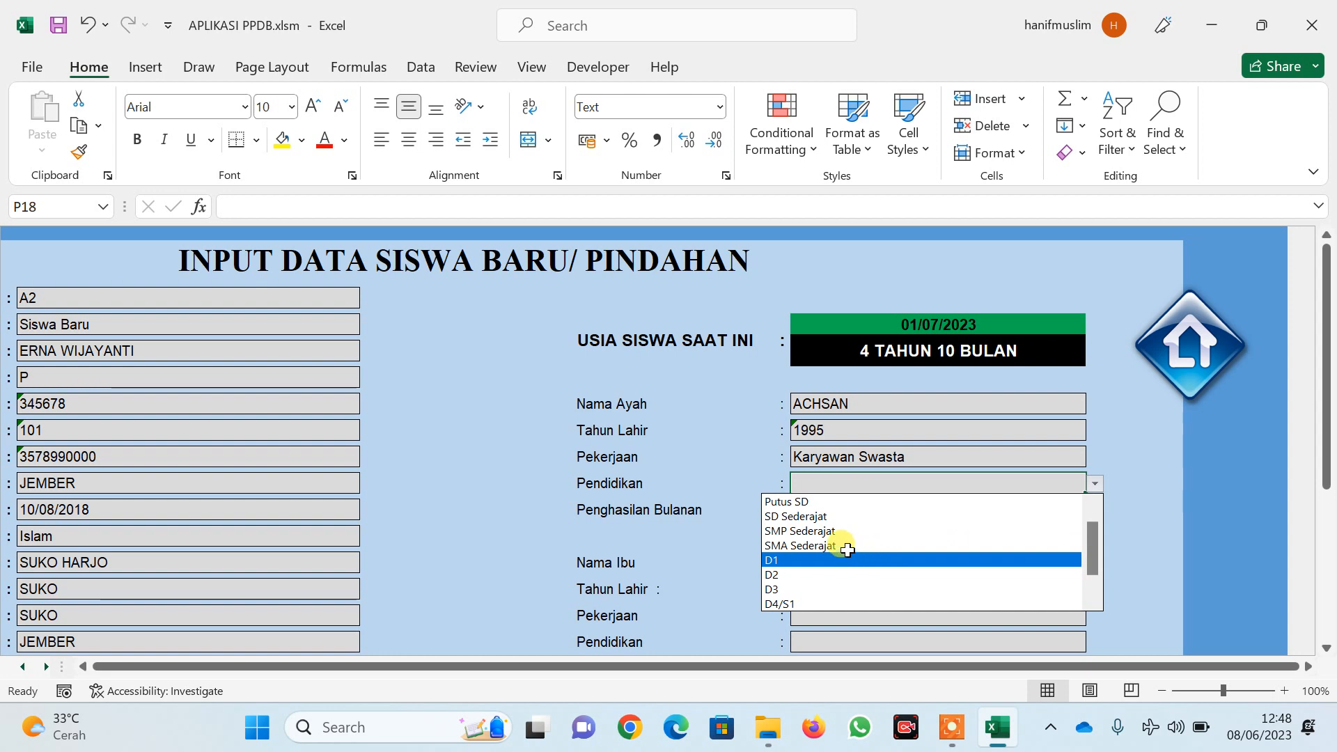
left_click(816, 604)
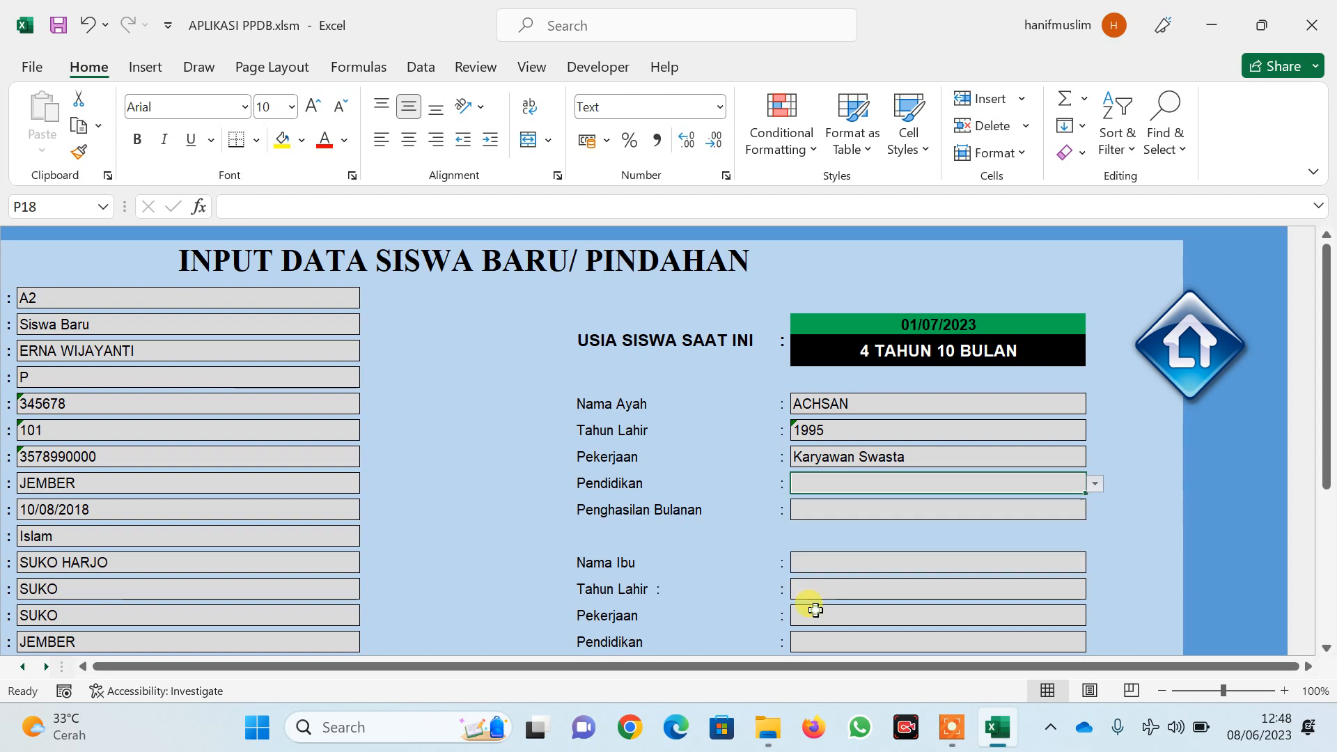
left_click(1060, 511)
left_click(1095, 510)
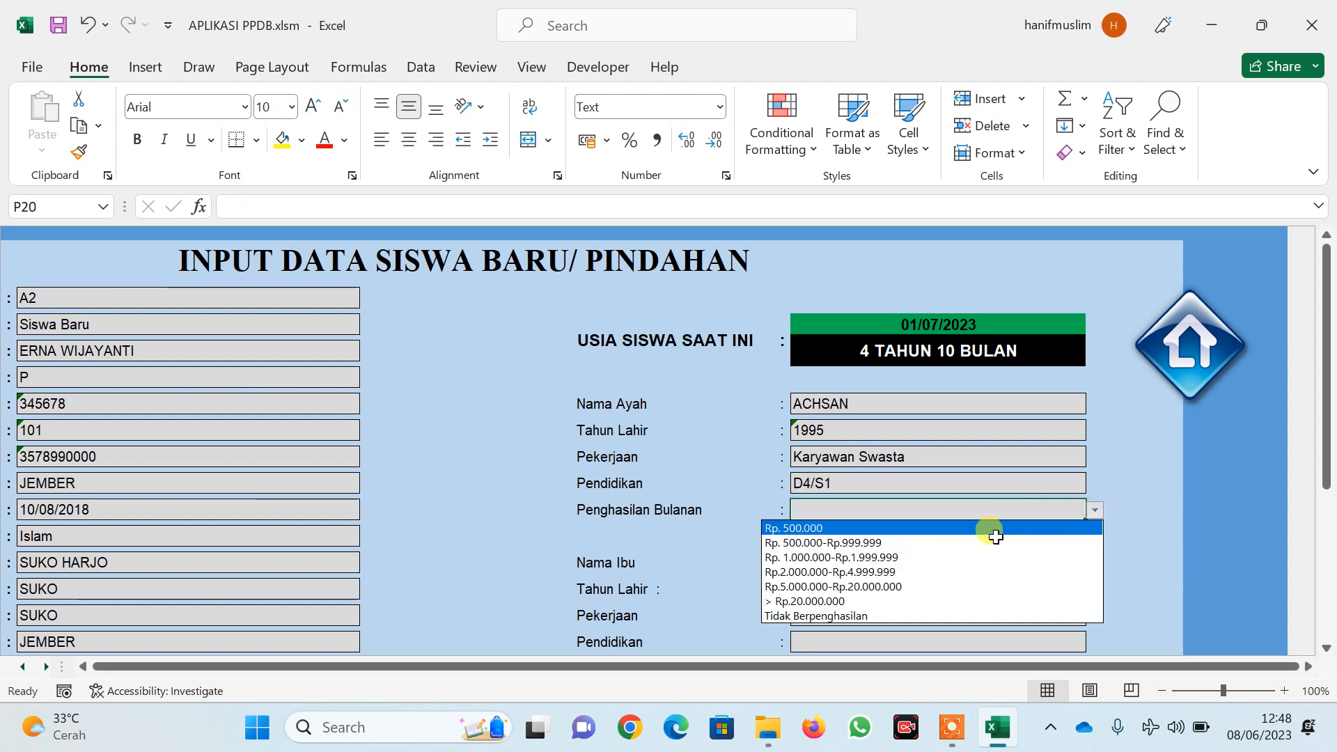
left_click(931, 587)
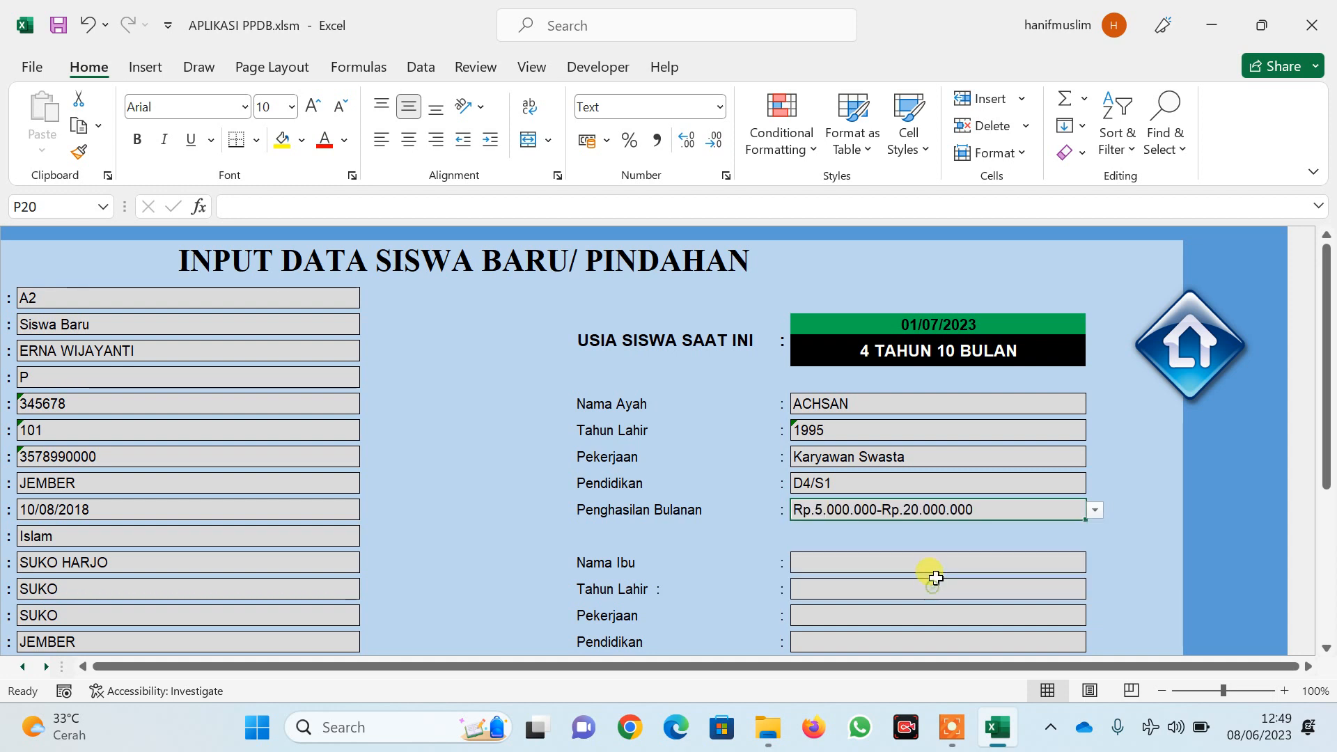
scroll(940, 486, "down", 2)
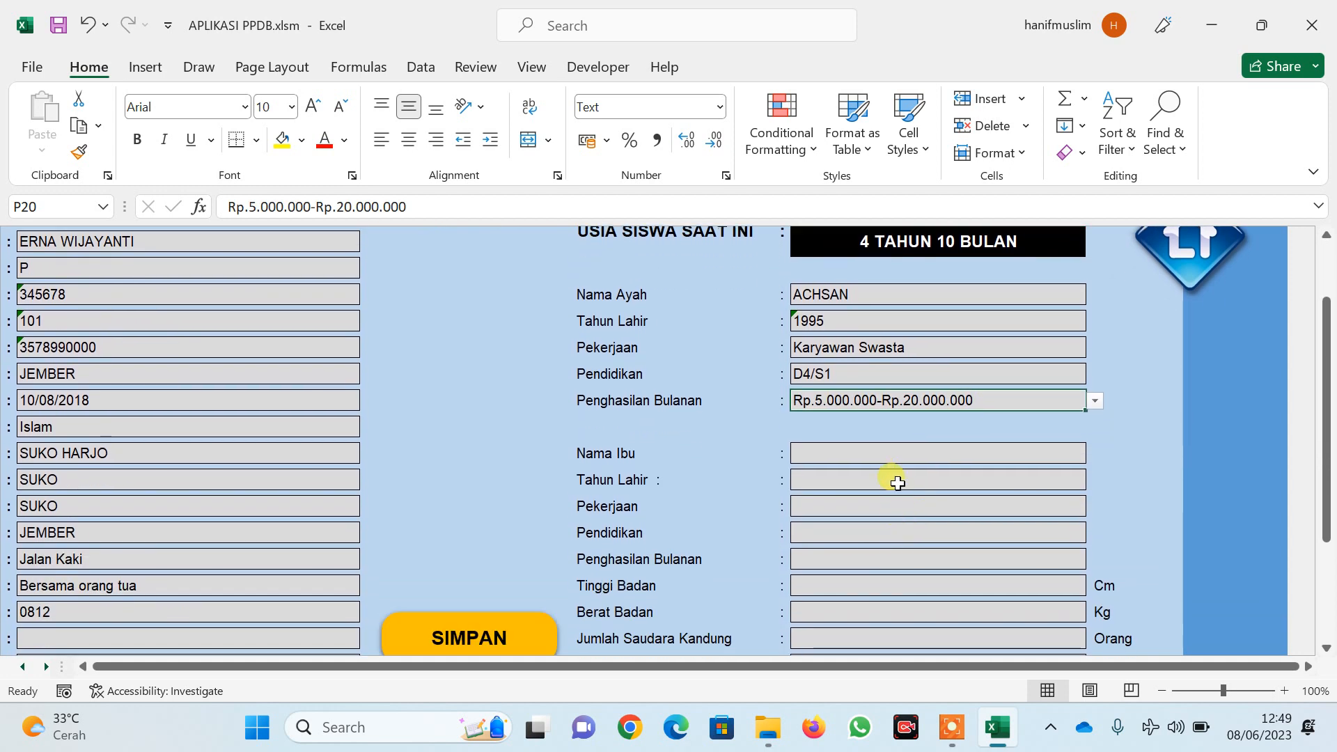
Enter the mother's name, birth year 1995 and job Karyawan Swasta
left_click(885, 455)
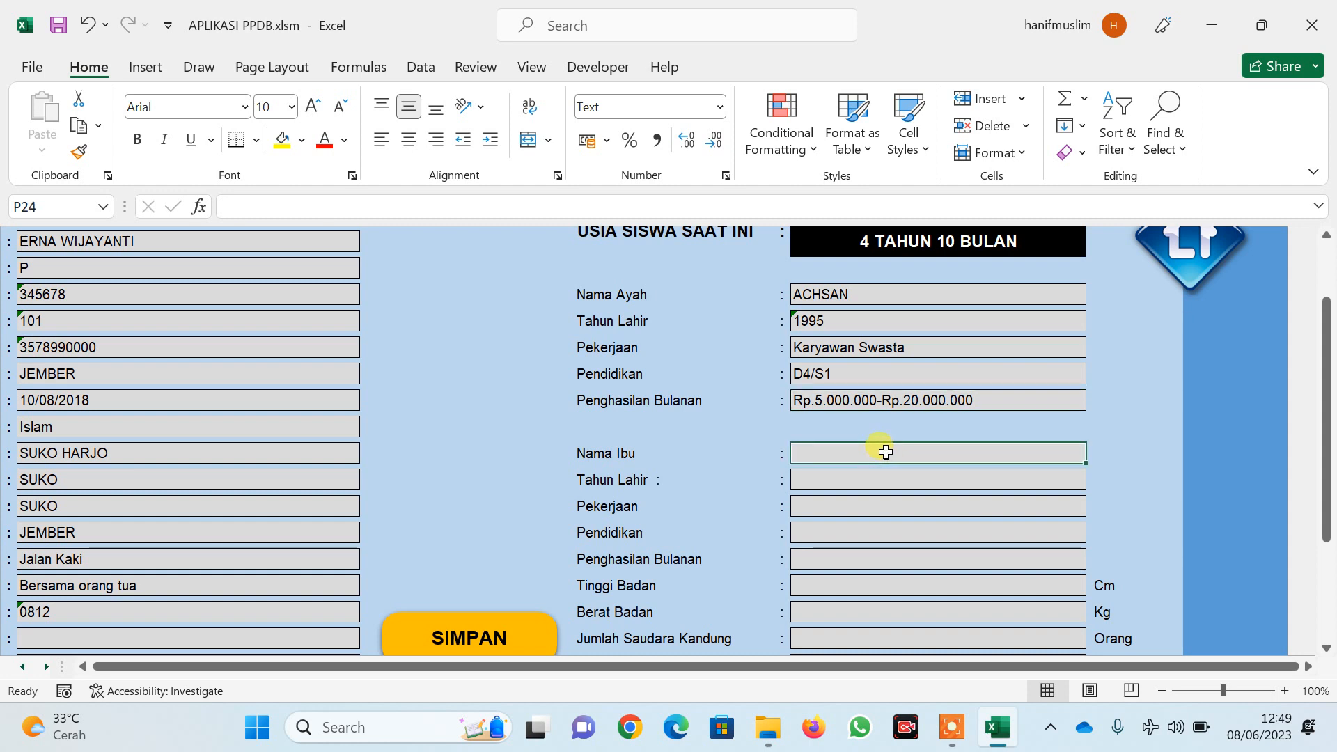
type("MIKE")
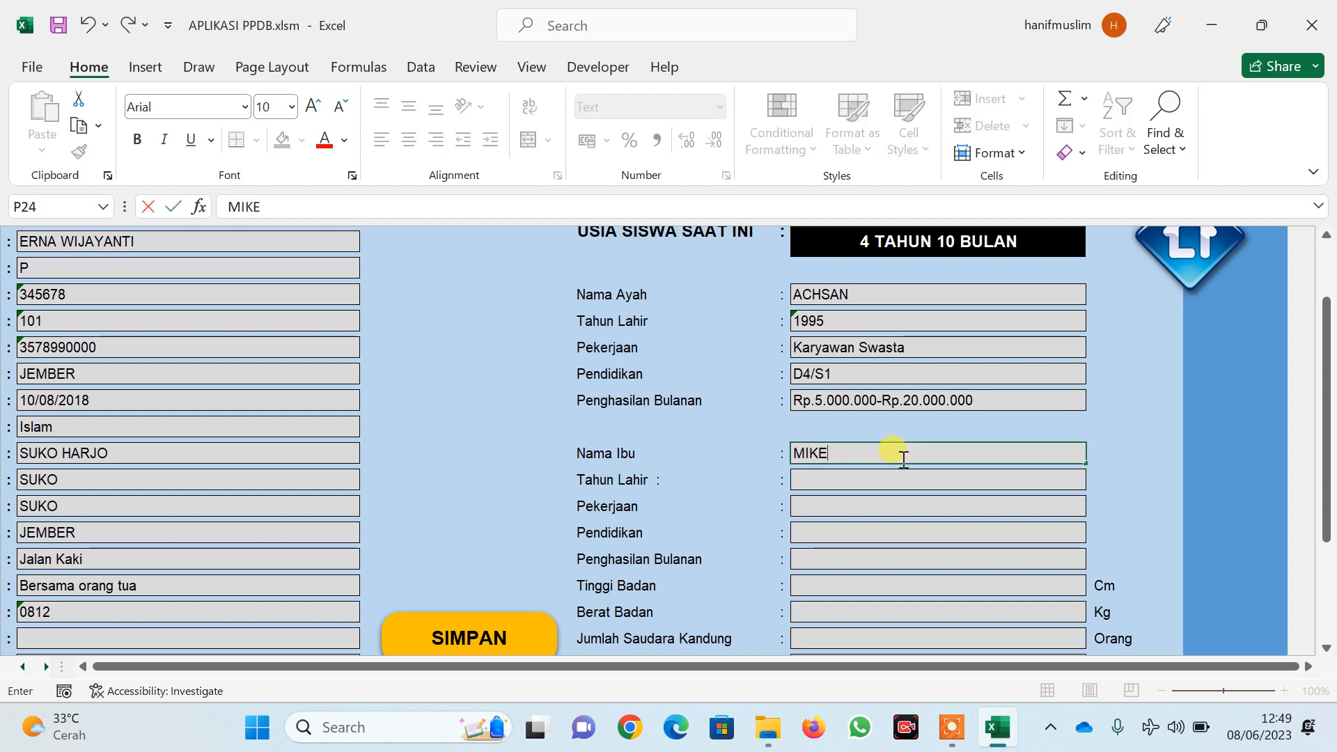
left_click(864, 482)
type("1995")
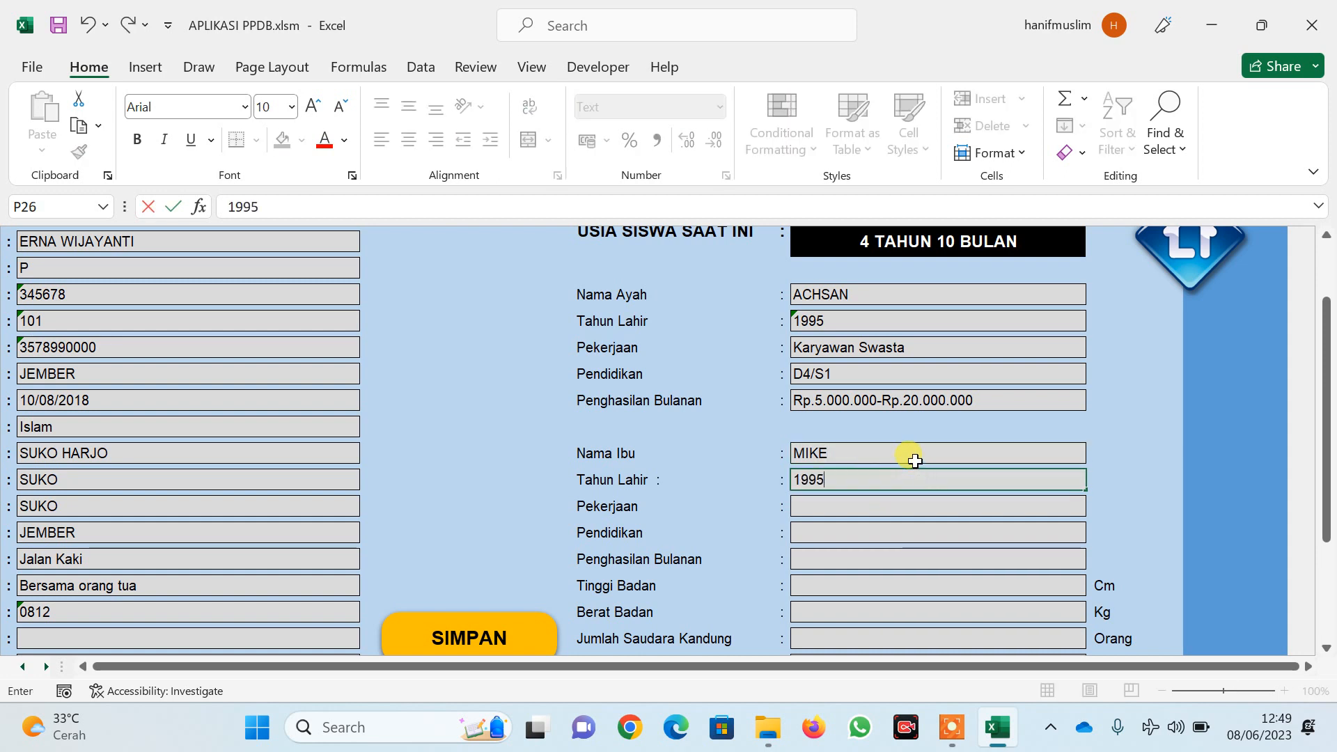
left_click(1062, 505)
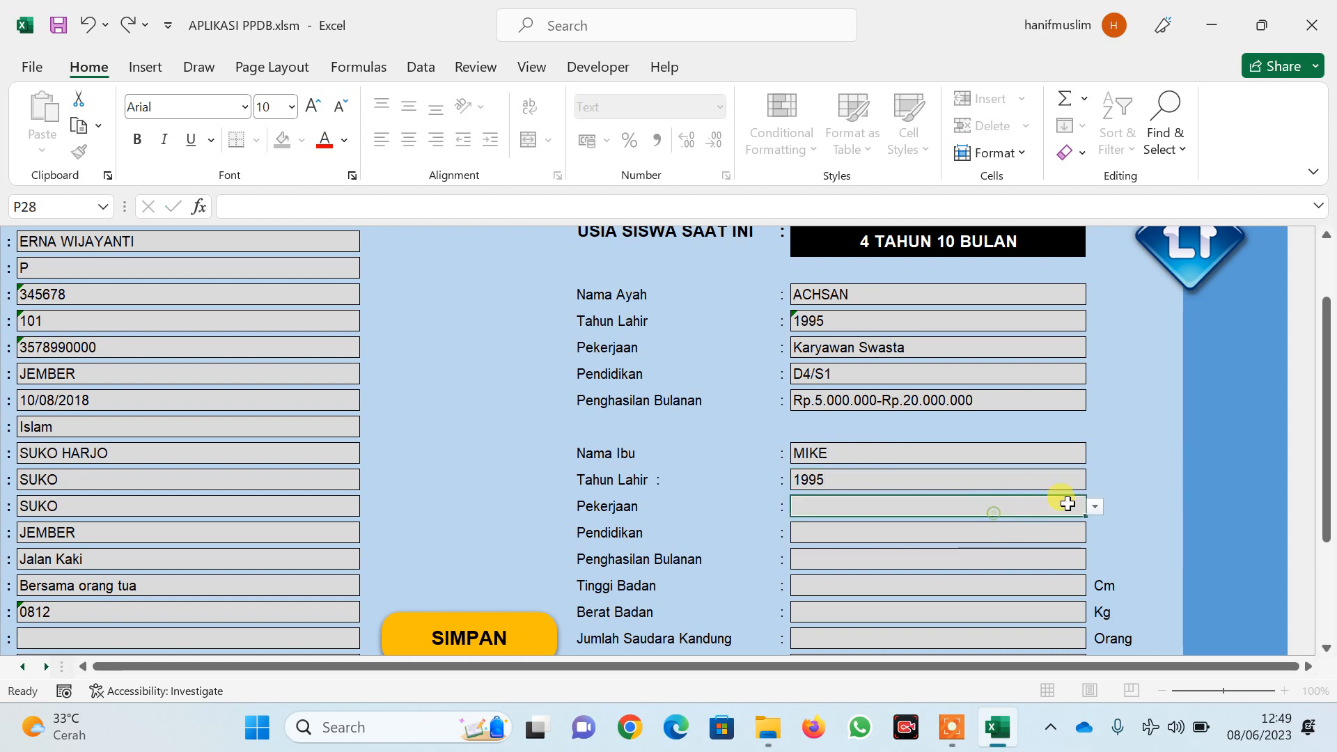
left_click(1096, 507)
left_click(843, 536)
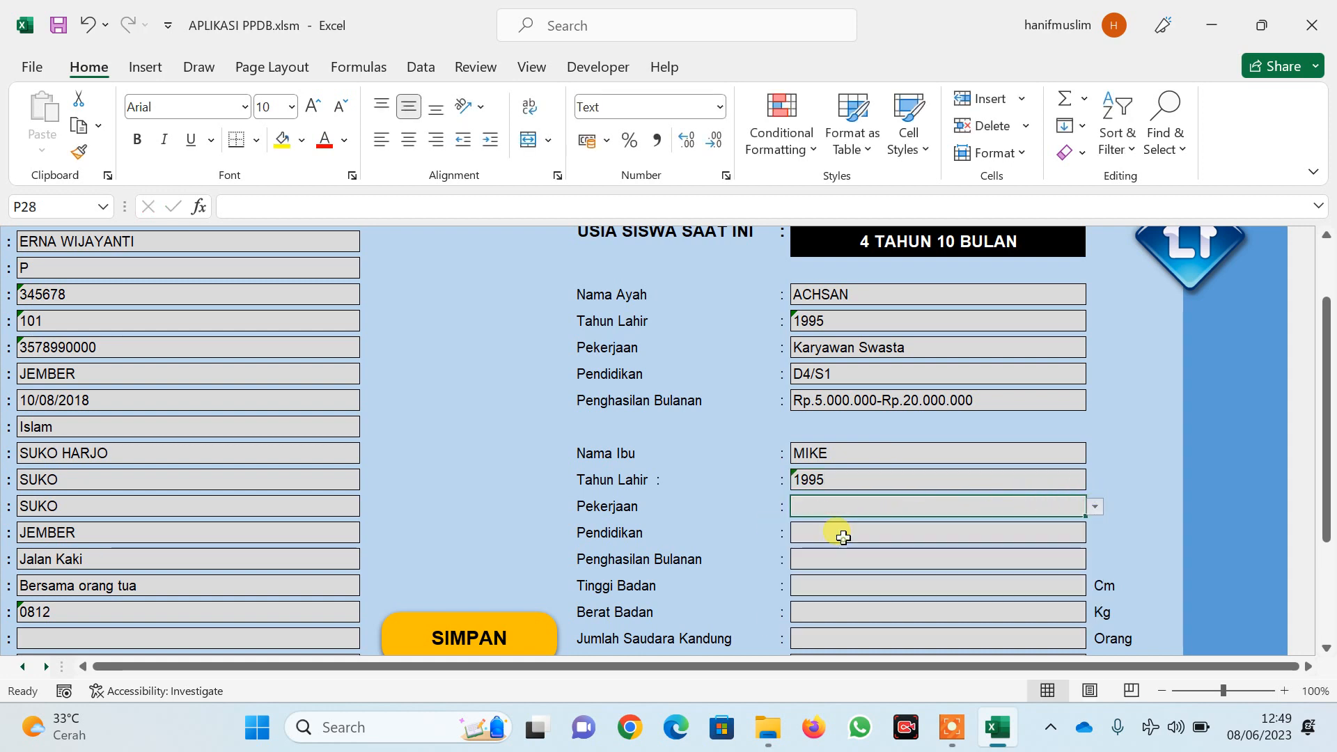
left_click(1096, 507)
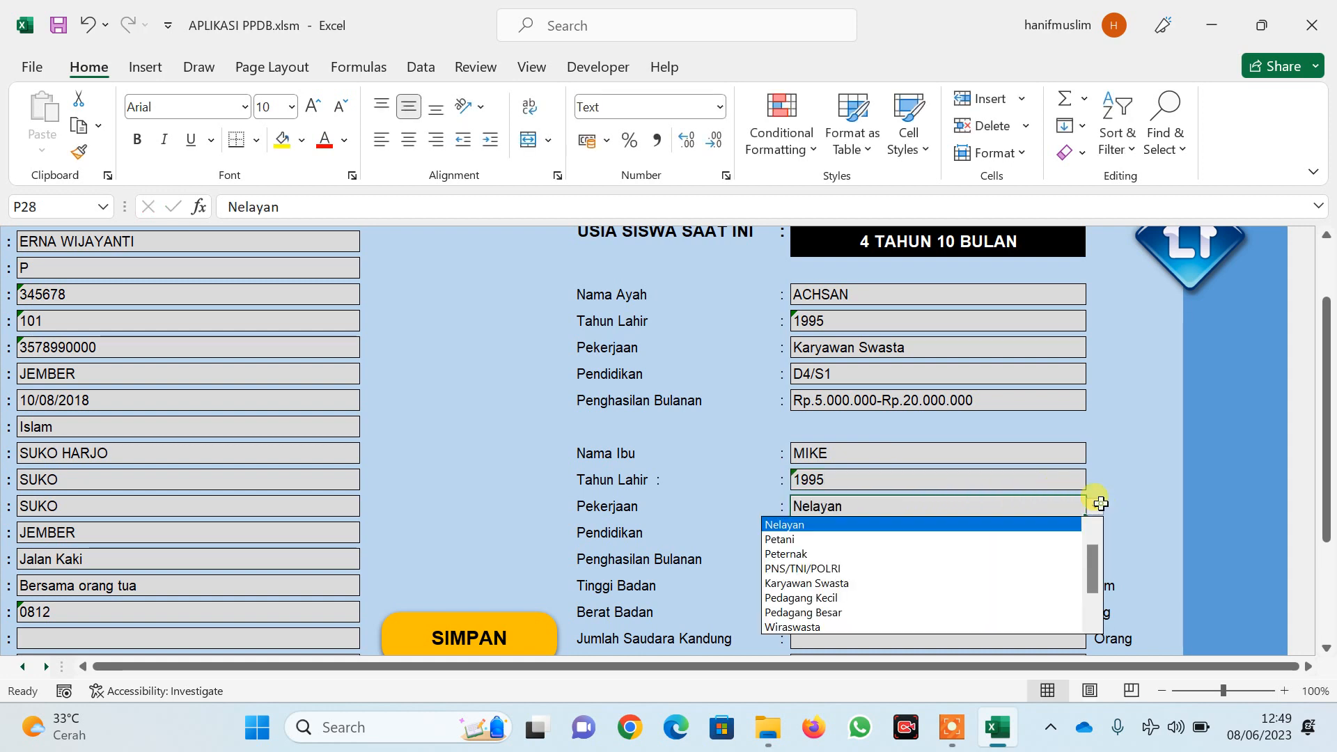
left_click(863, 582)
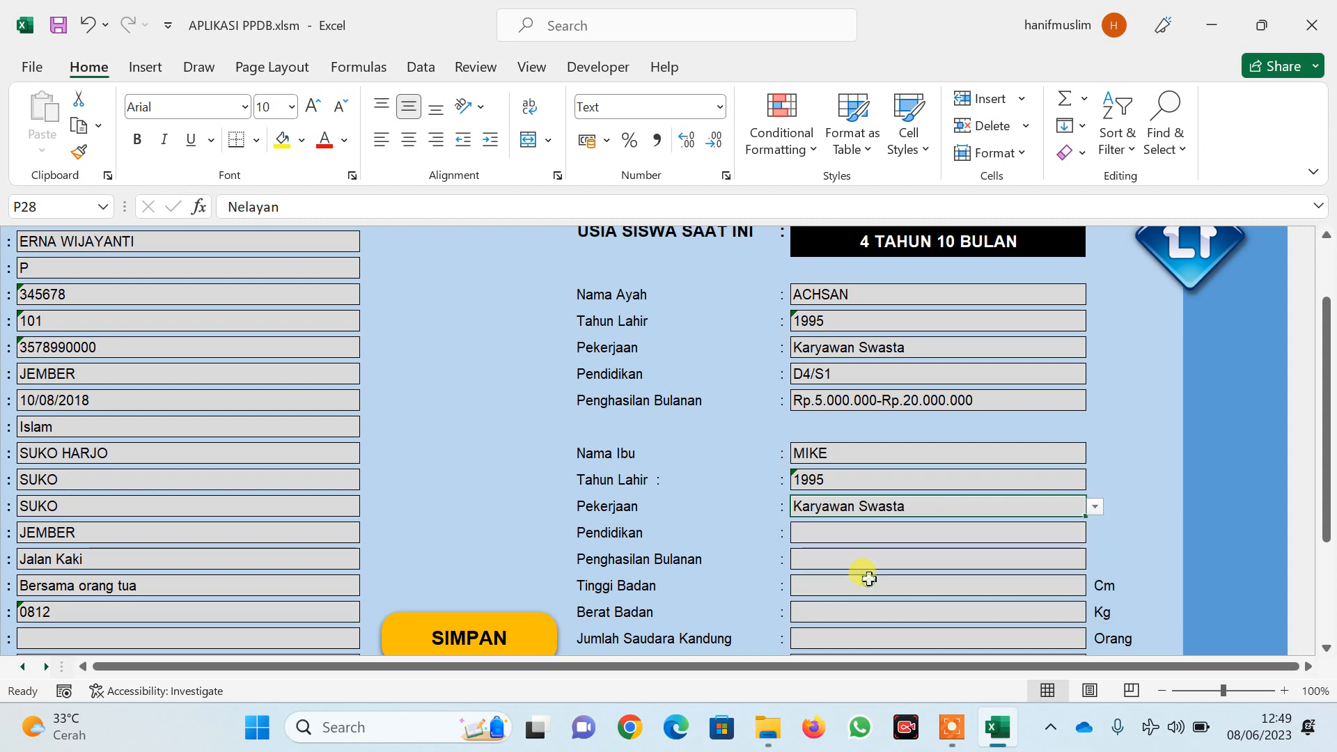
Set the mother's education to SMA Sederajat and income to Rp.2.000.000-Rp.4.999.999
left_click(929, 534)
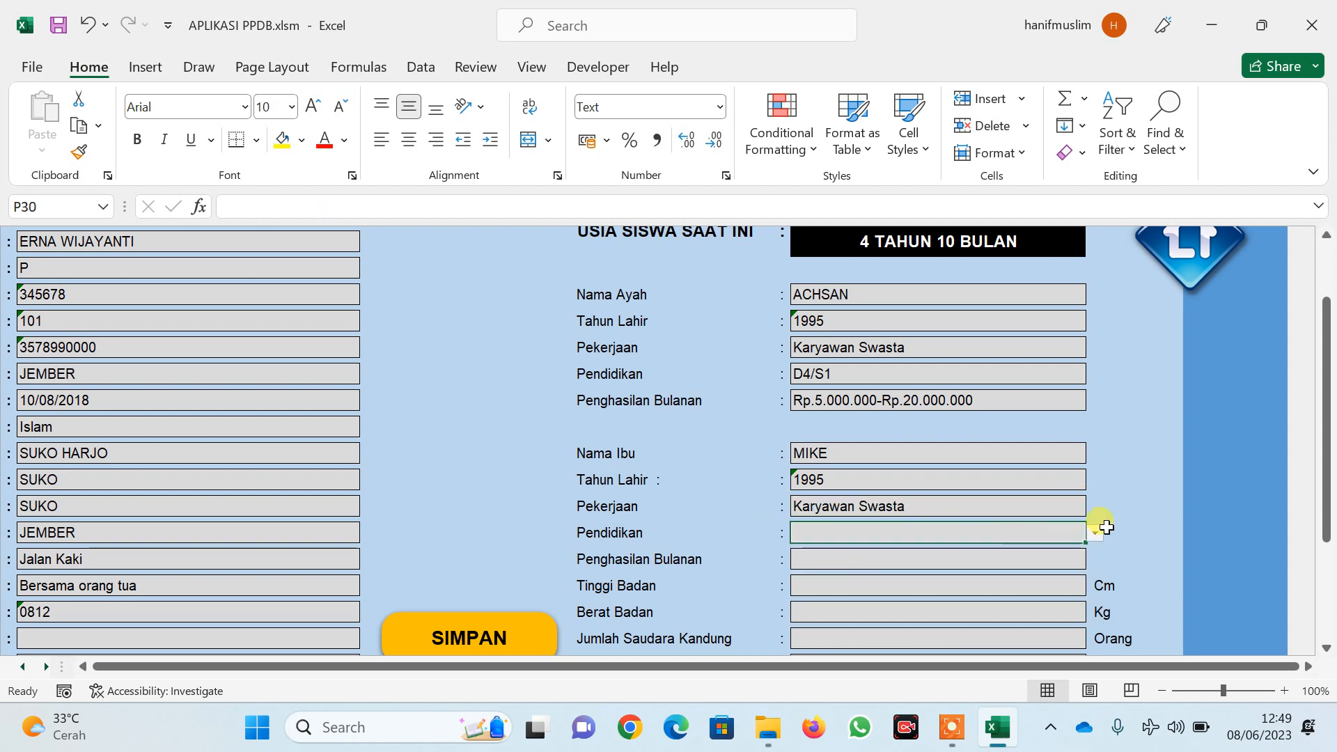
left_click(1092, 531)
left_click(850, 610)
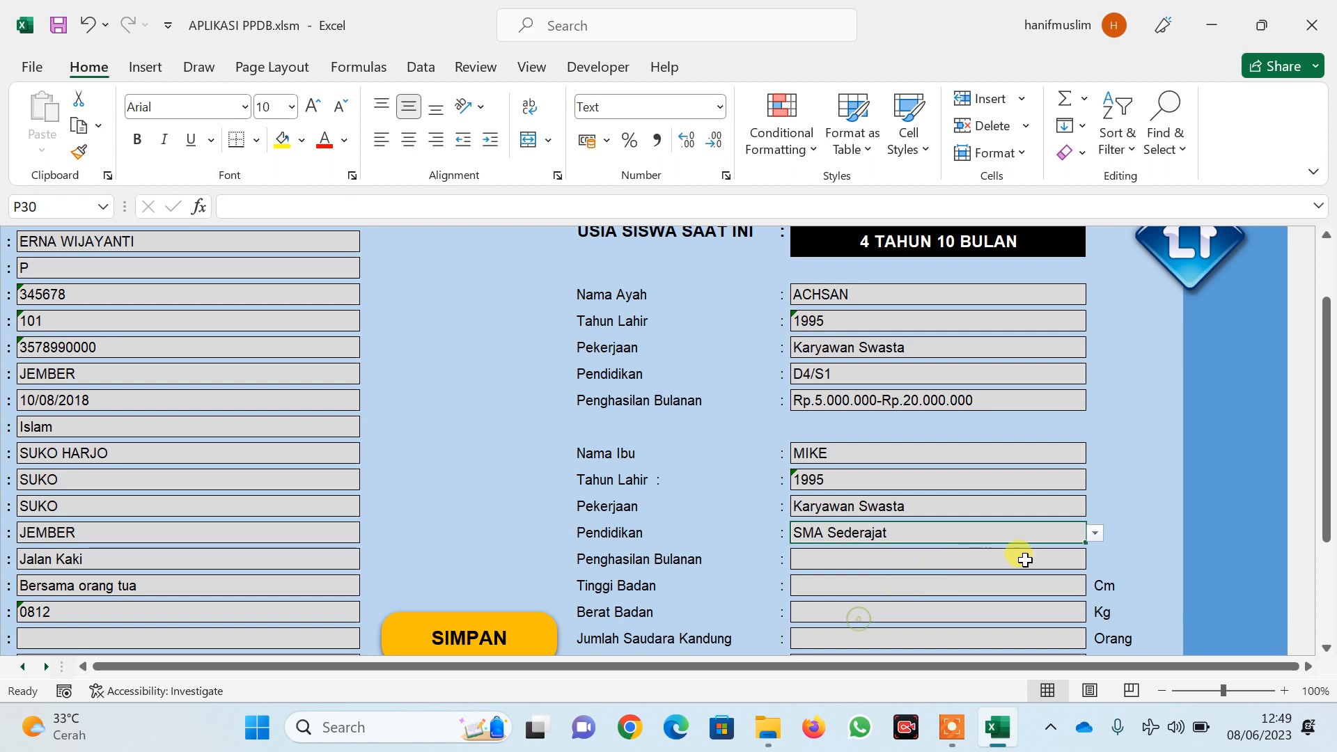
left_click(1078, 555)
left_click(1091, 559)
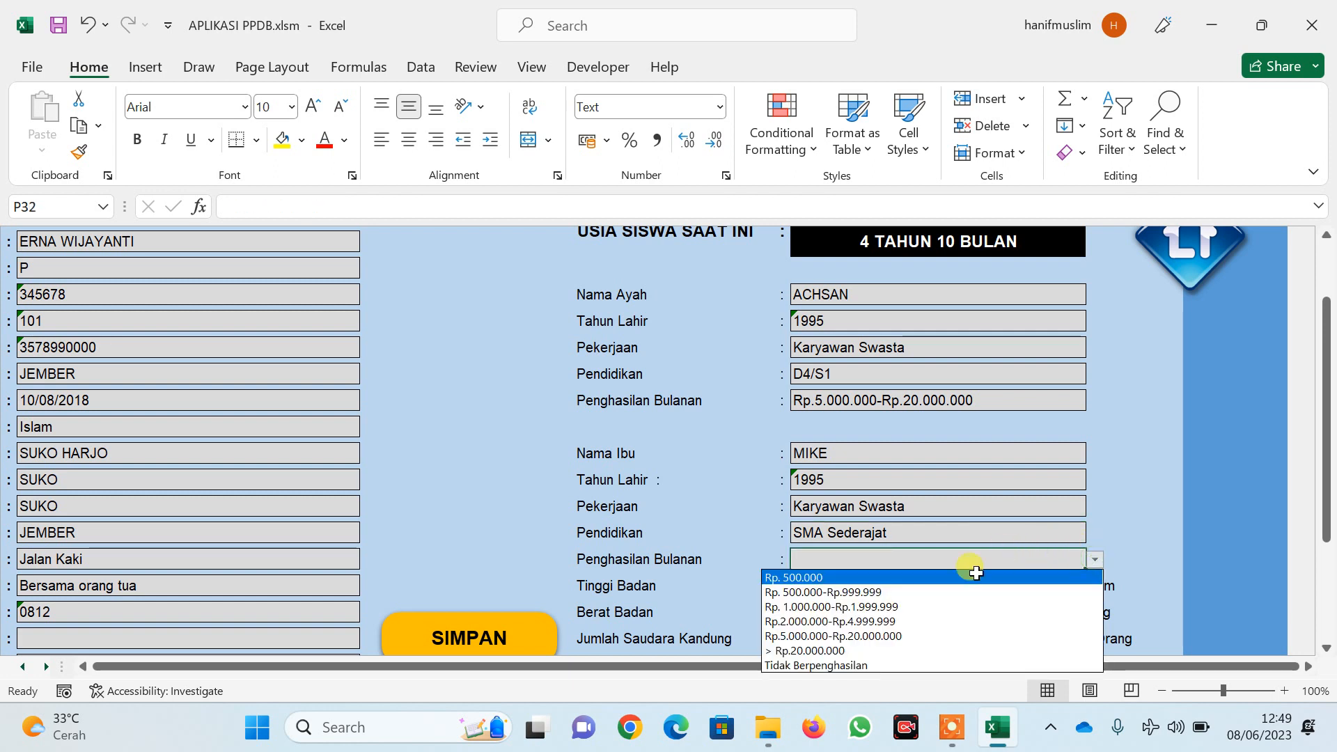
left_click(909, 617)
scroll(932, 597, "down", 3)
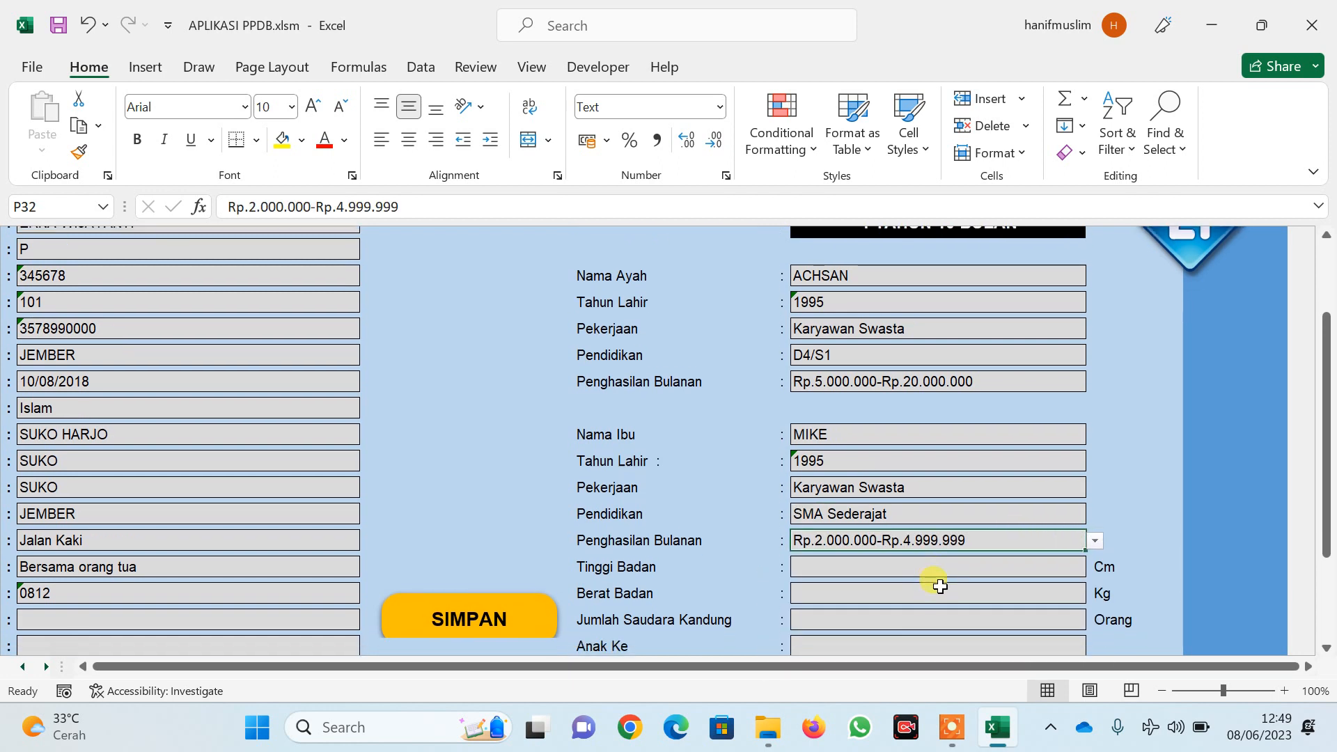
Enter the student's height 112, weight 12 and 1 sibling, then edit the child order field
left_click(935, 510)
type("112")
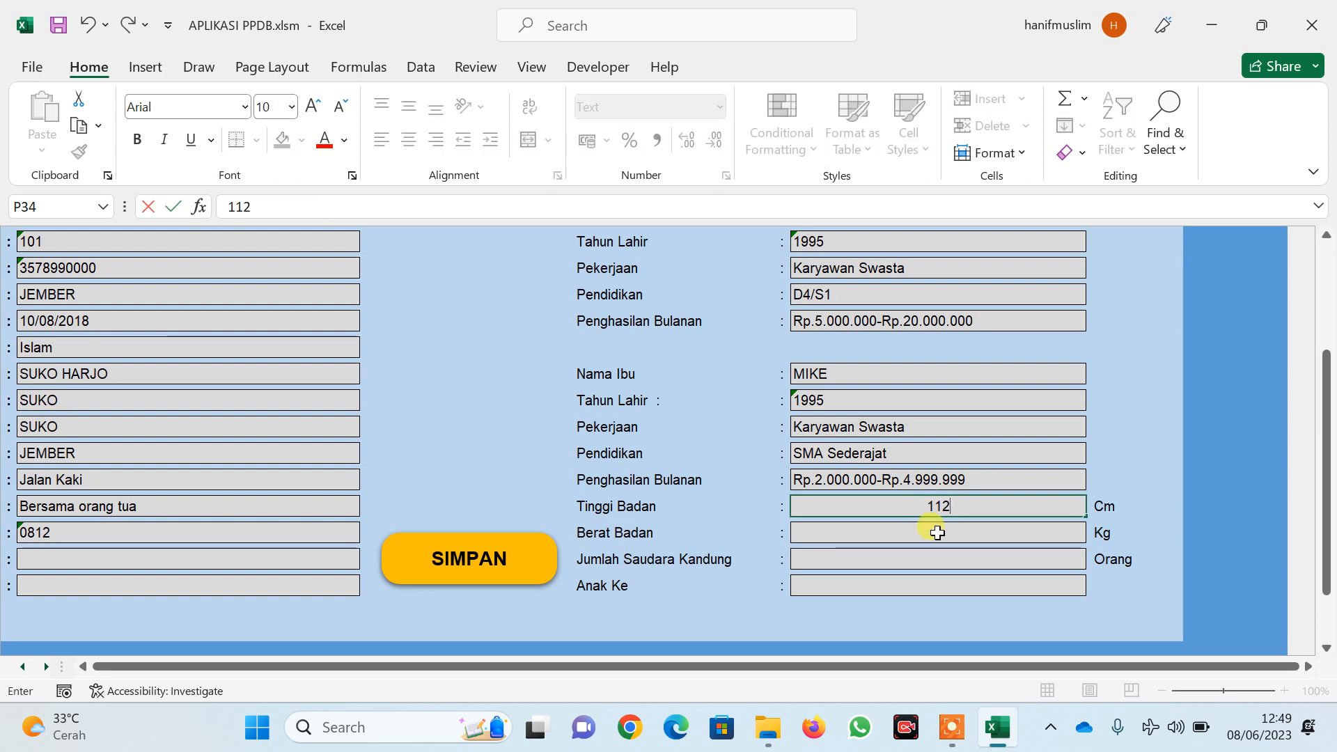
left_click(937, 532)
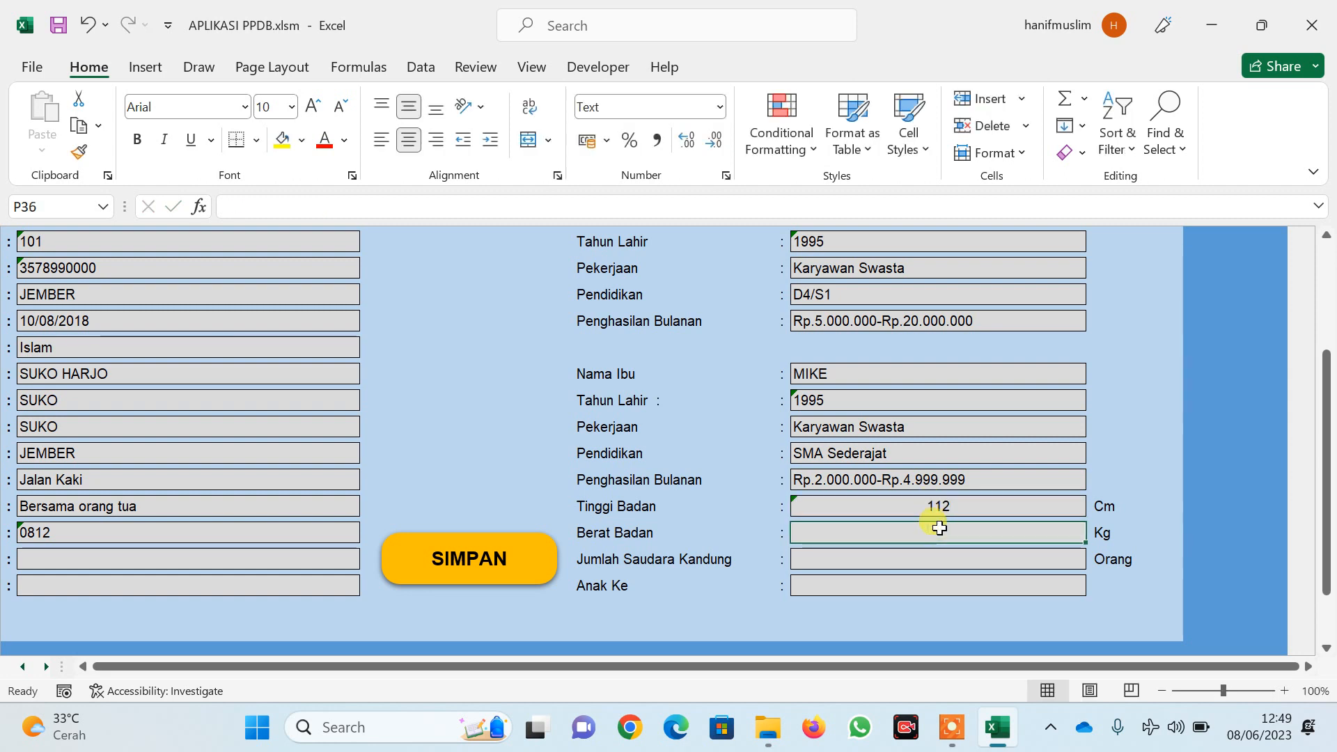
type("12")
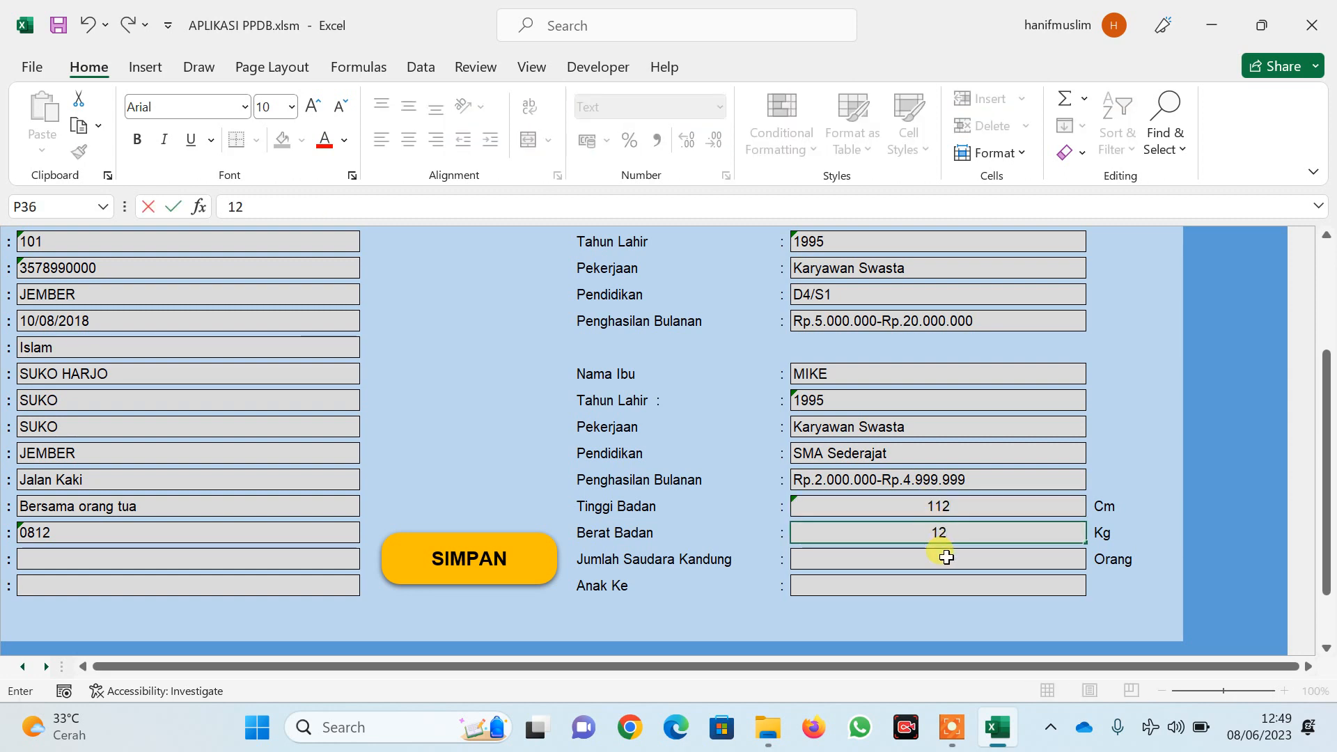
left_click(945, 557)
type("1")
left_click(926, 583)
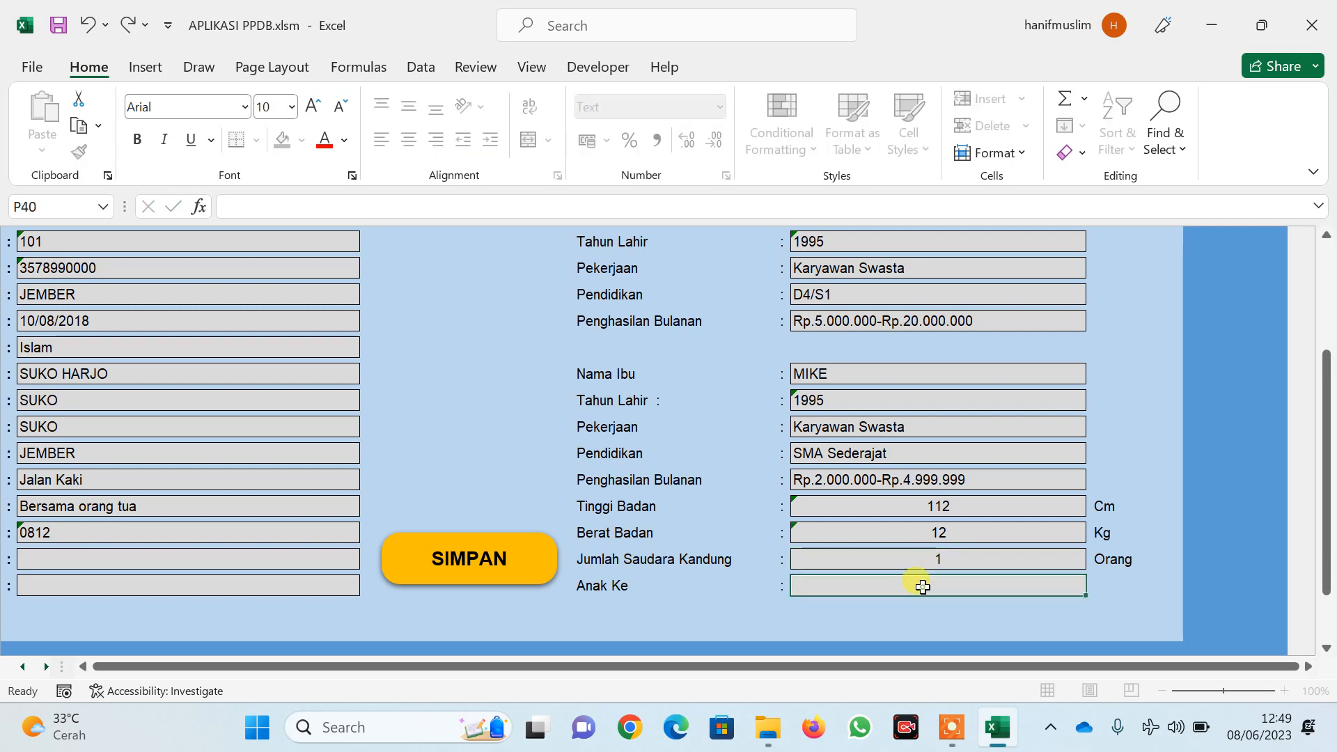
double_click(922, 584)
Enter Anak Ke 2 and save the record with SIMPAN, leaving the form cleared
type("2")
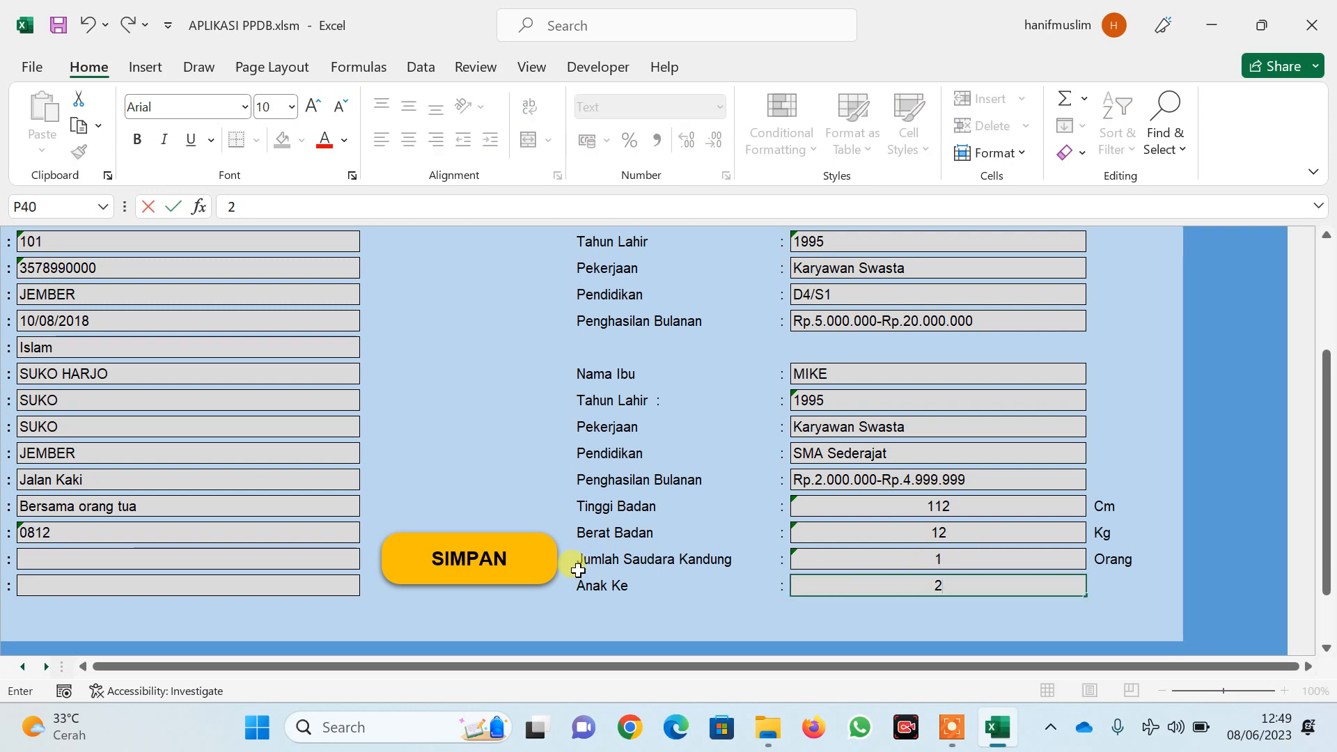
left_click(480, 565)
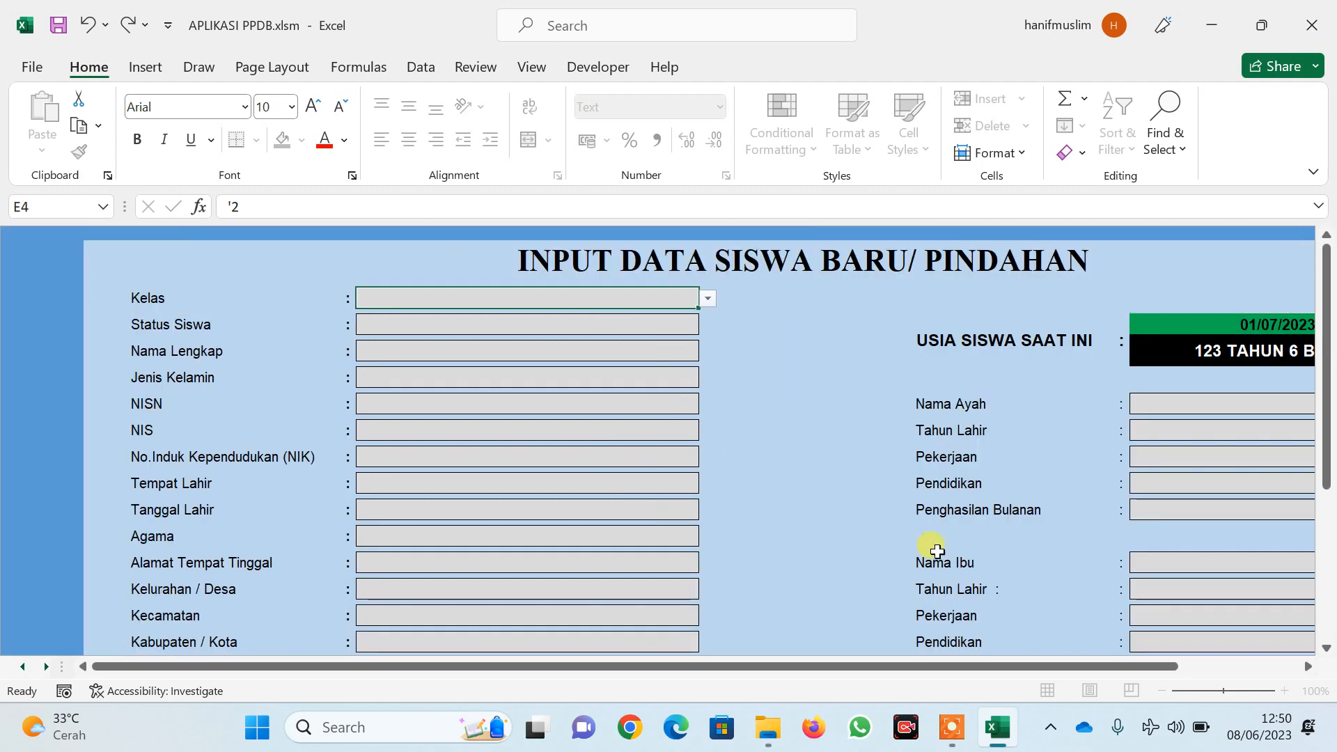
left_click_drag(1072, 667, 1185, 667)
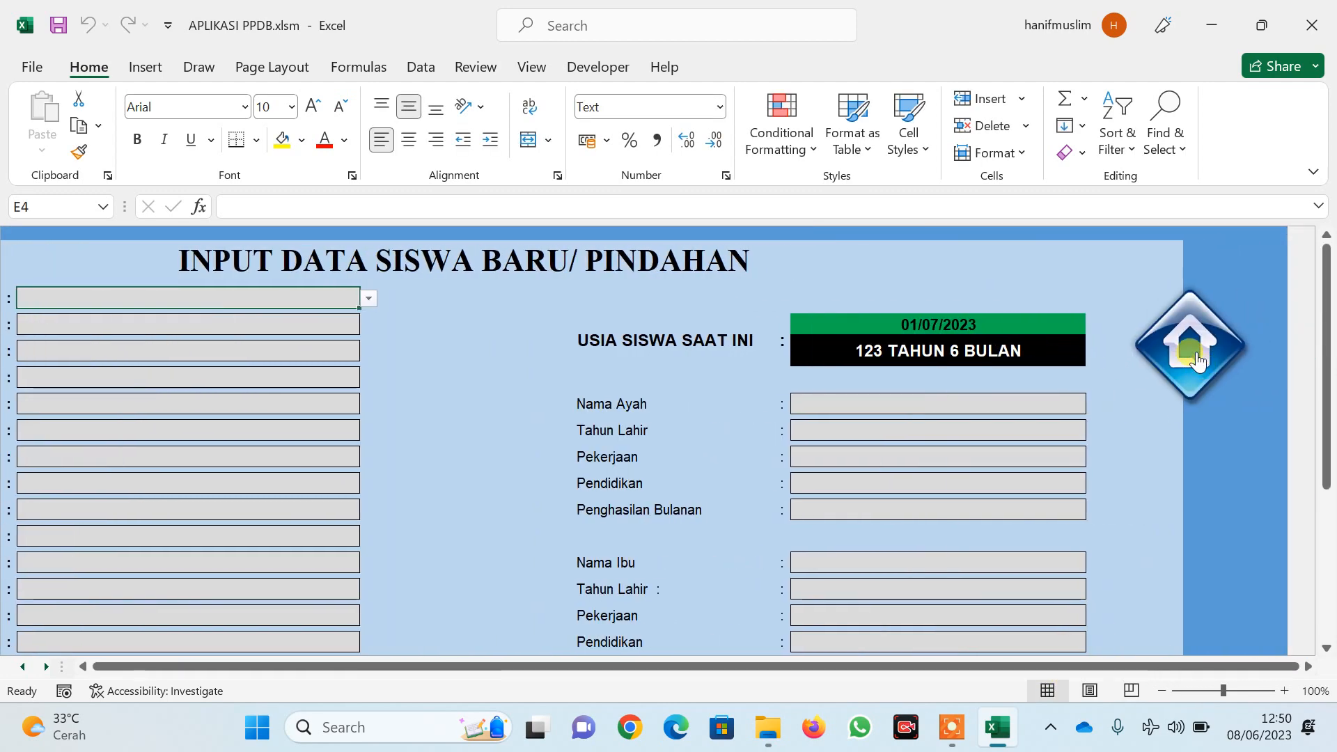
Verify both student rows in Data Siswa, then select Z9 on HOME to inspect the female COUNTIF formula
left_click(1196, 350)
scroll(1135, 459, "down", 1)
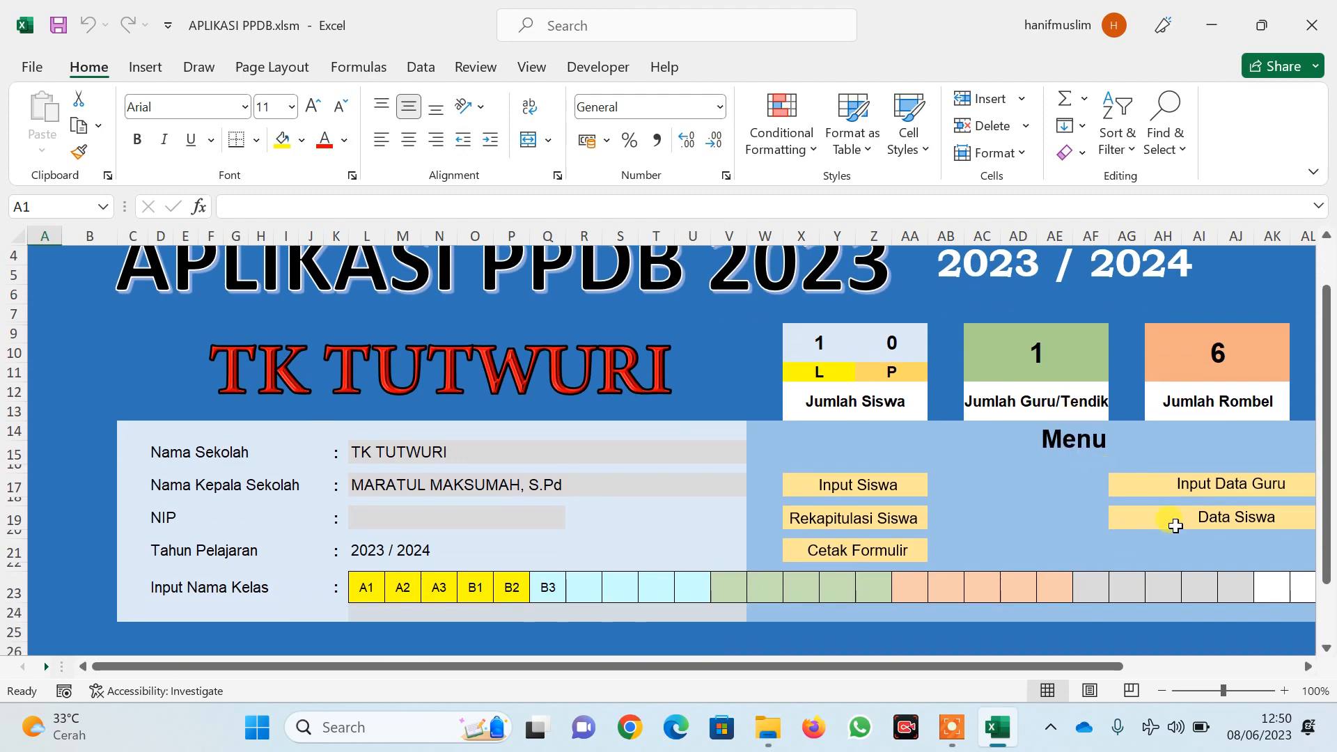
left_click(1185, 521)
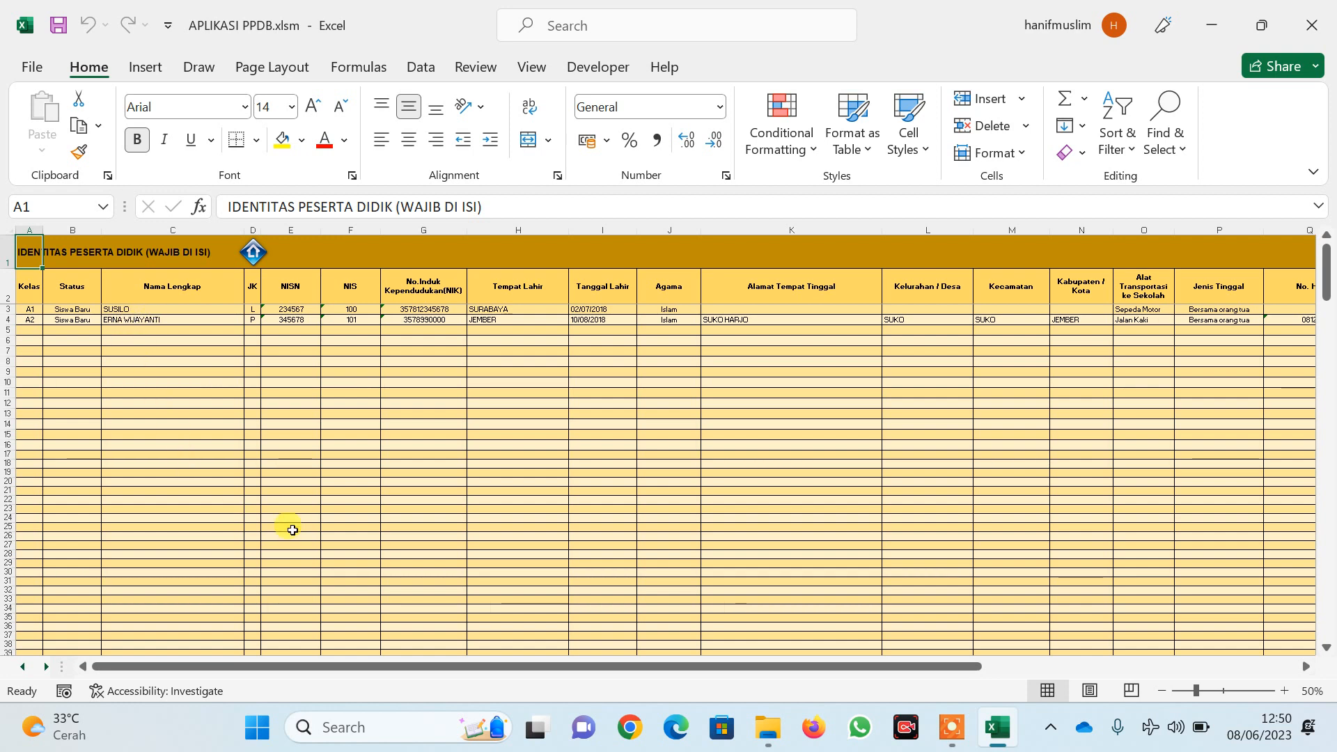
left_click(252, 252)
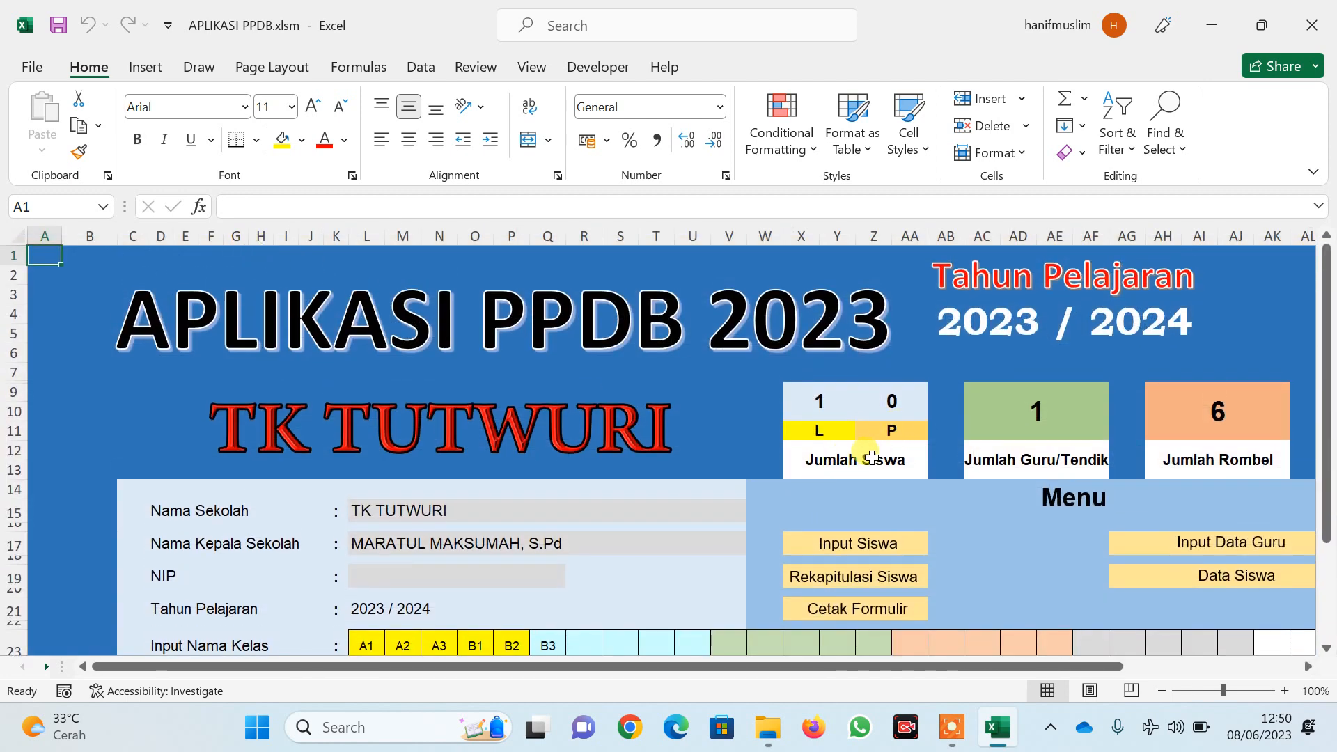
left_click(864, 458)
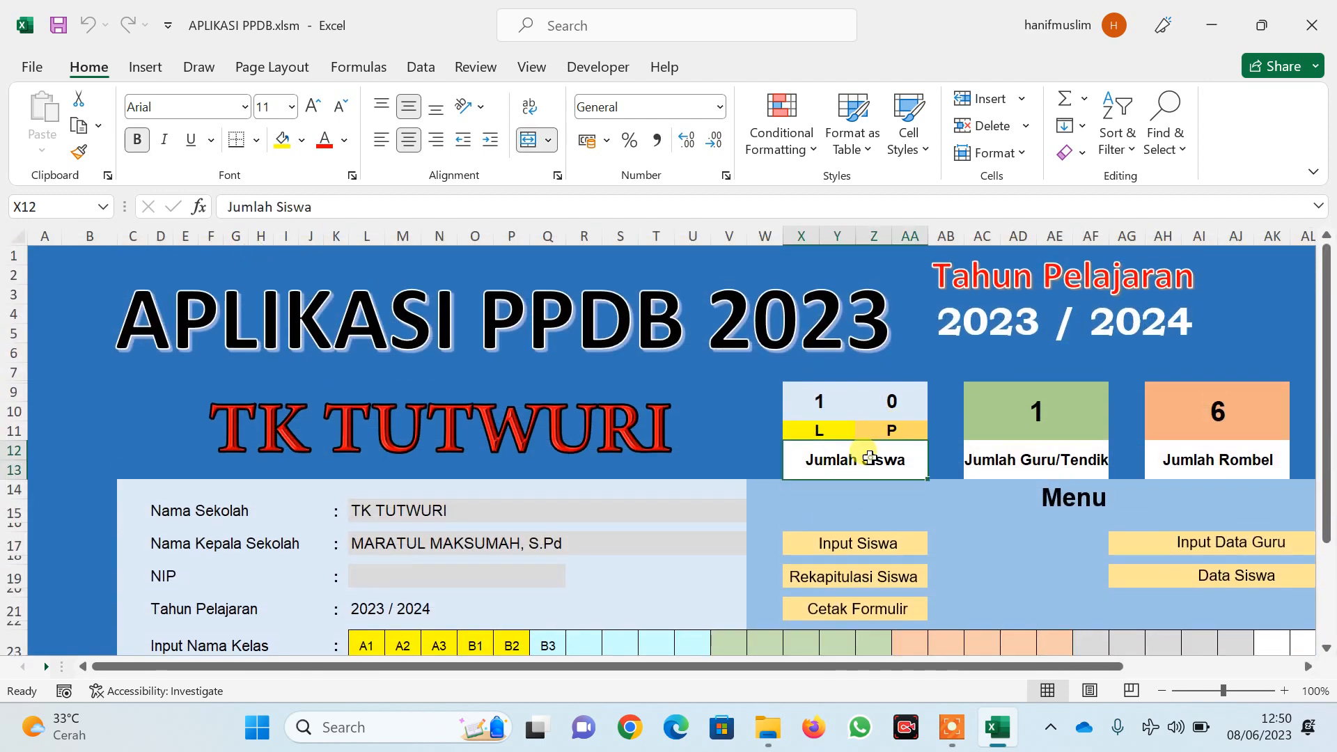
left_click(893, 399)
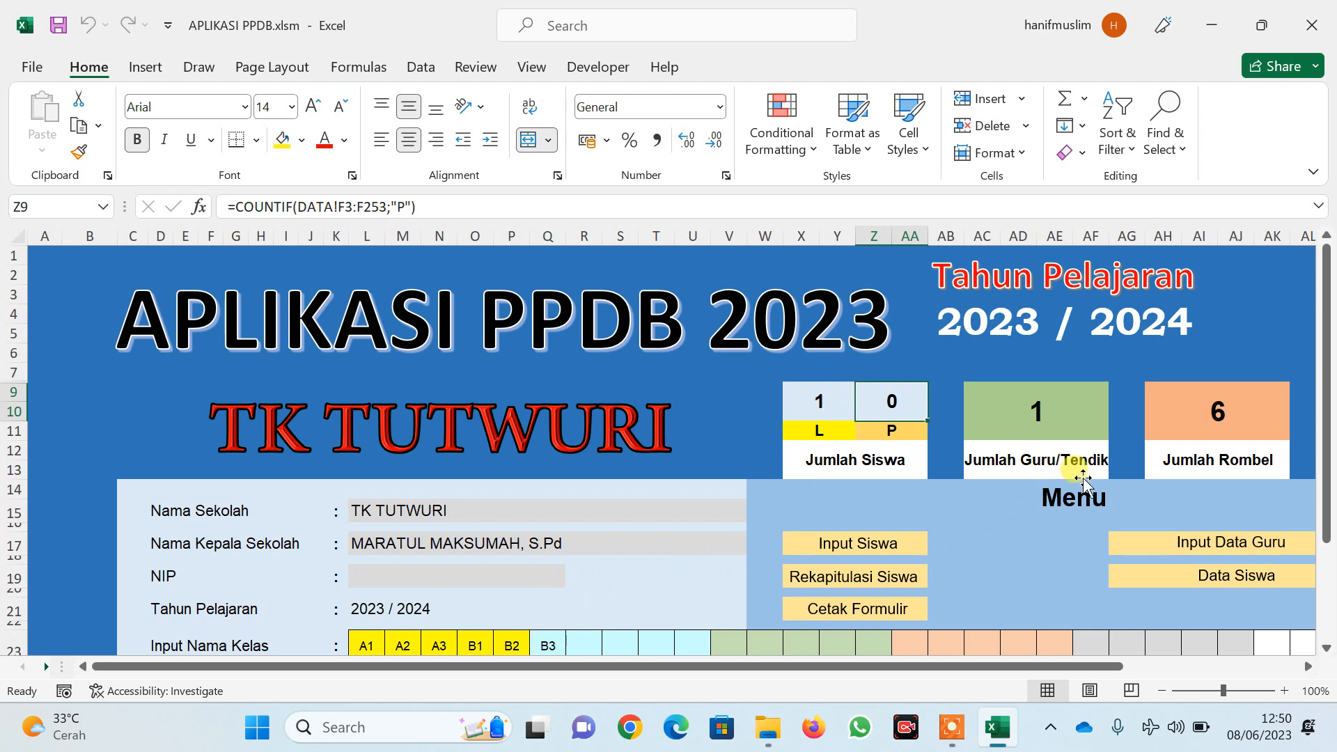
left_click(1179, 576)
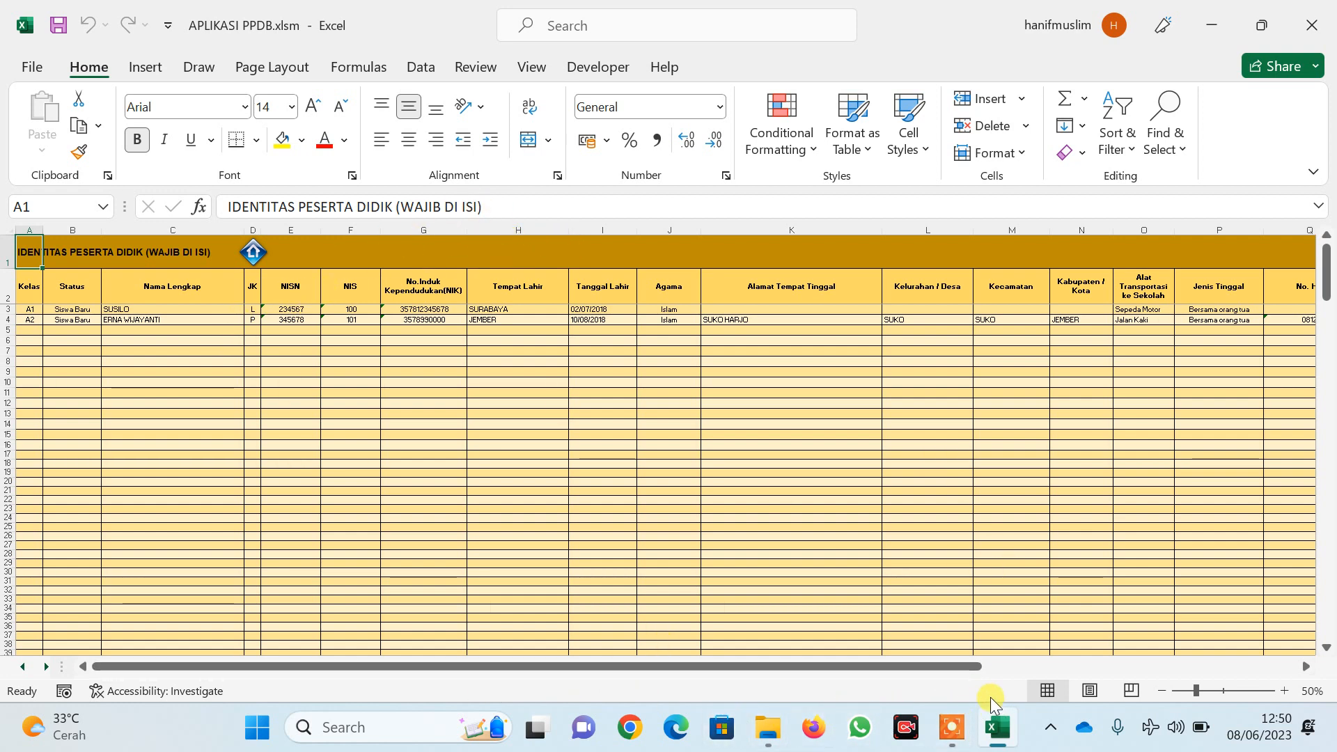
left_click(253, 252)
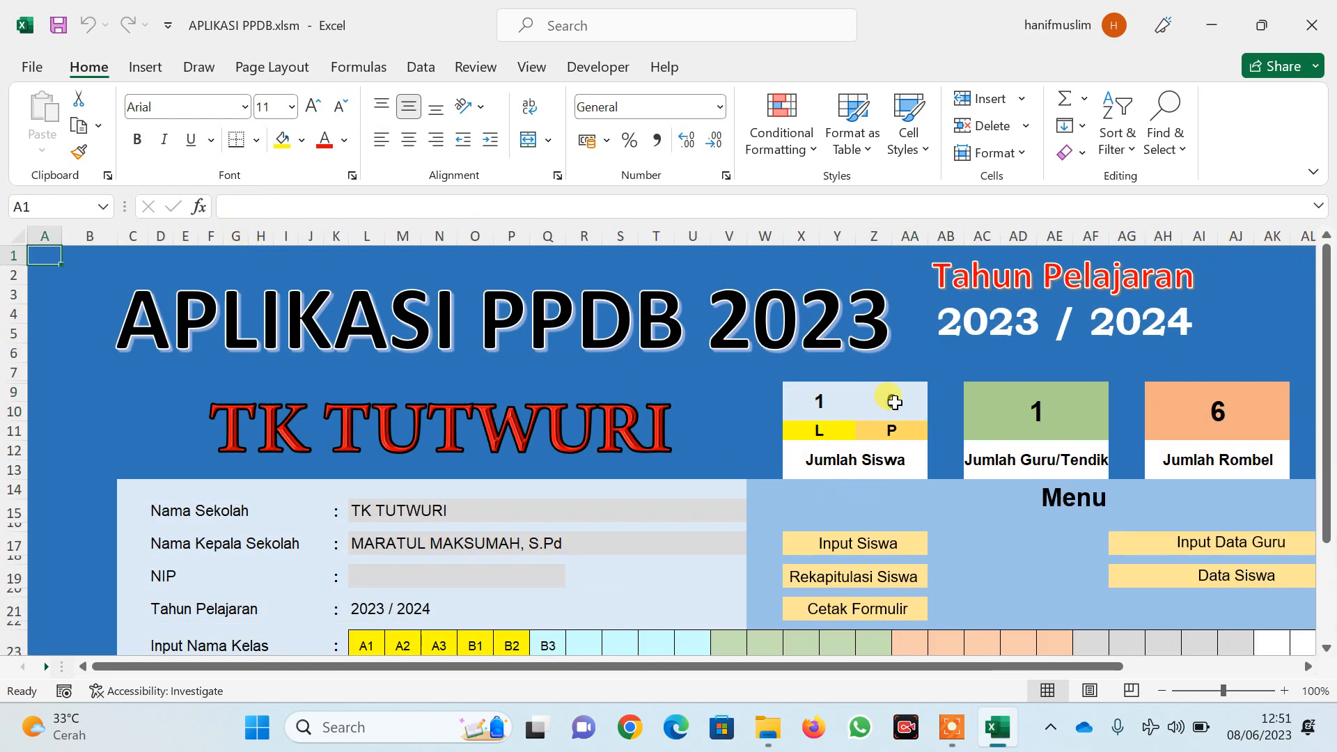
scroll(894, 402, "down", 2)
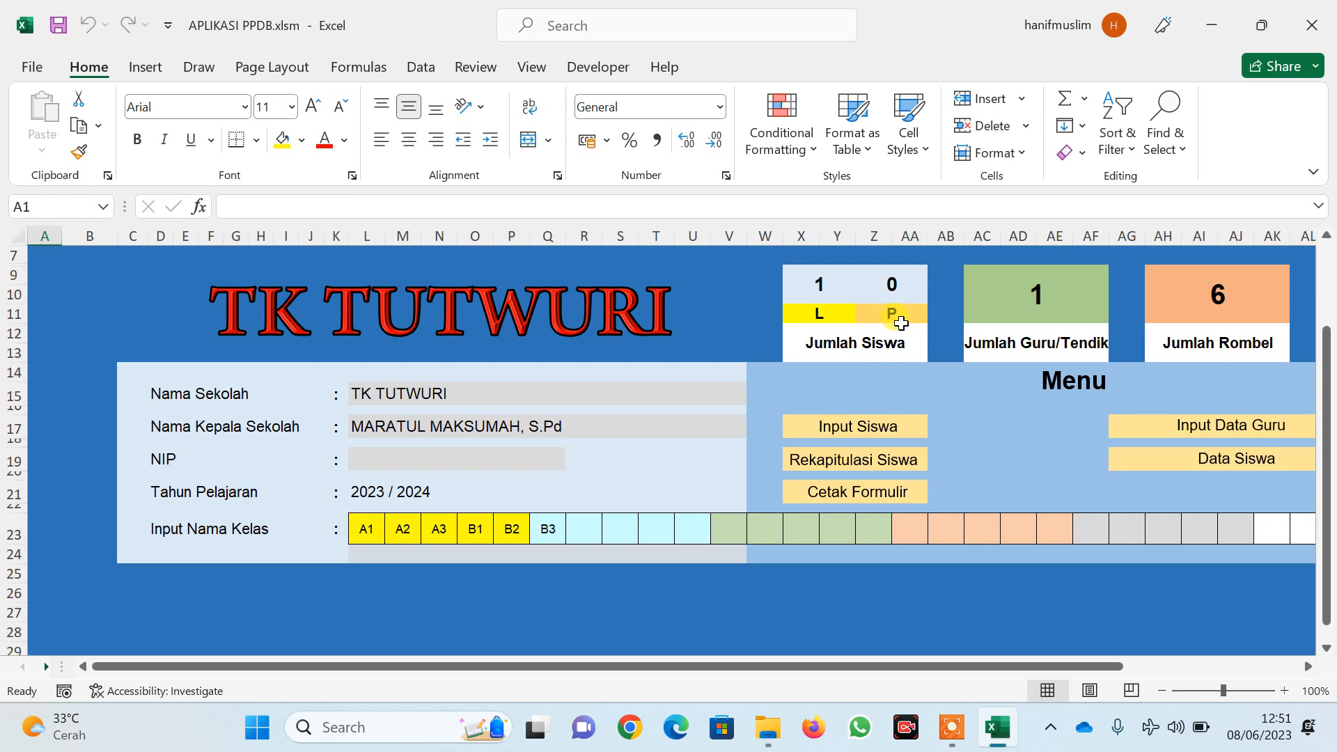
left_click(809, 284)
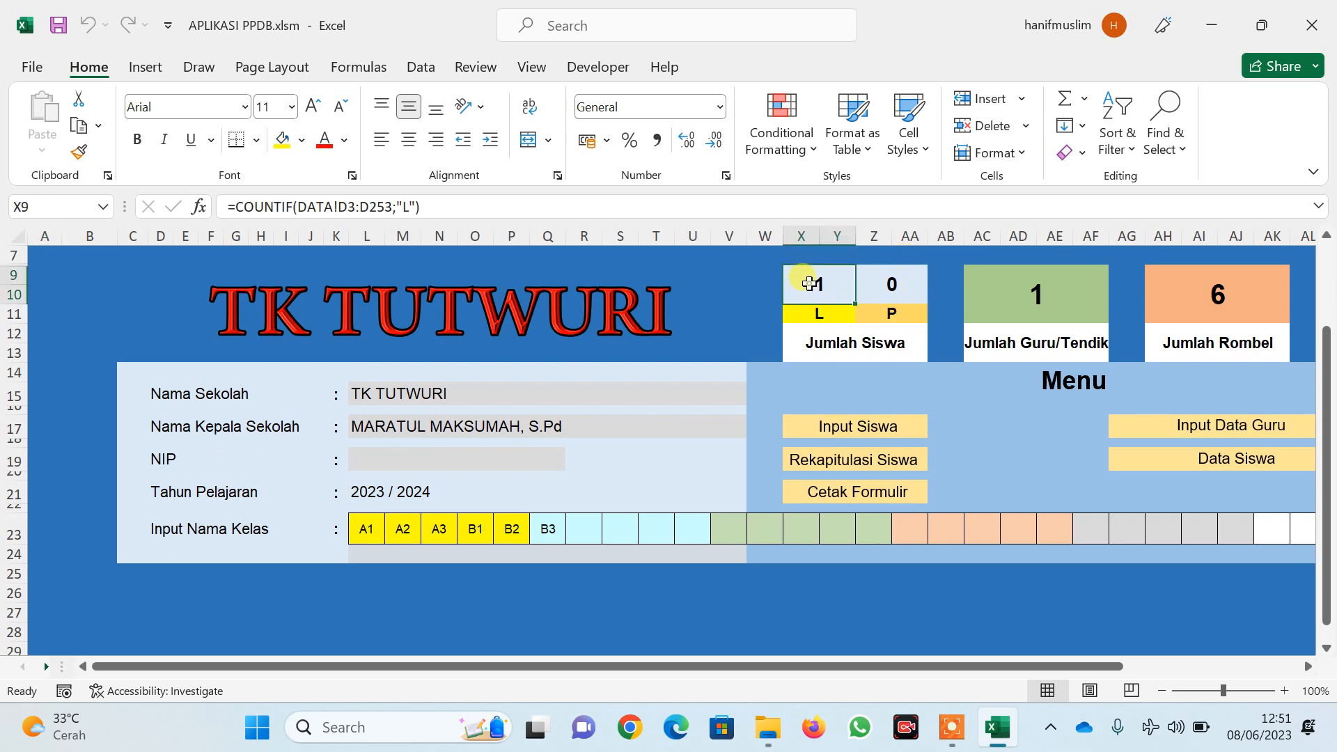
left_click(888, 284)
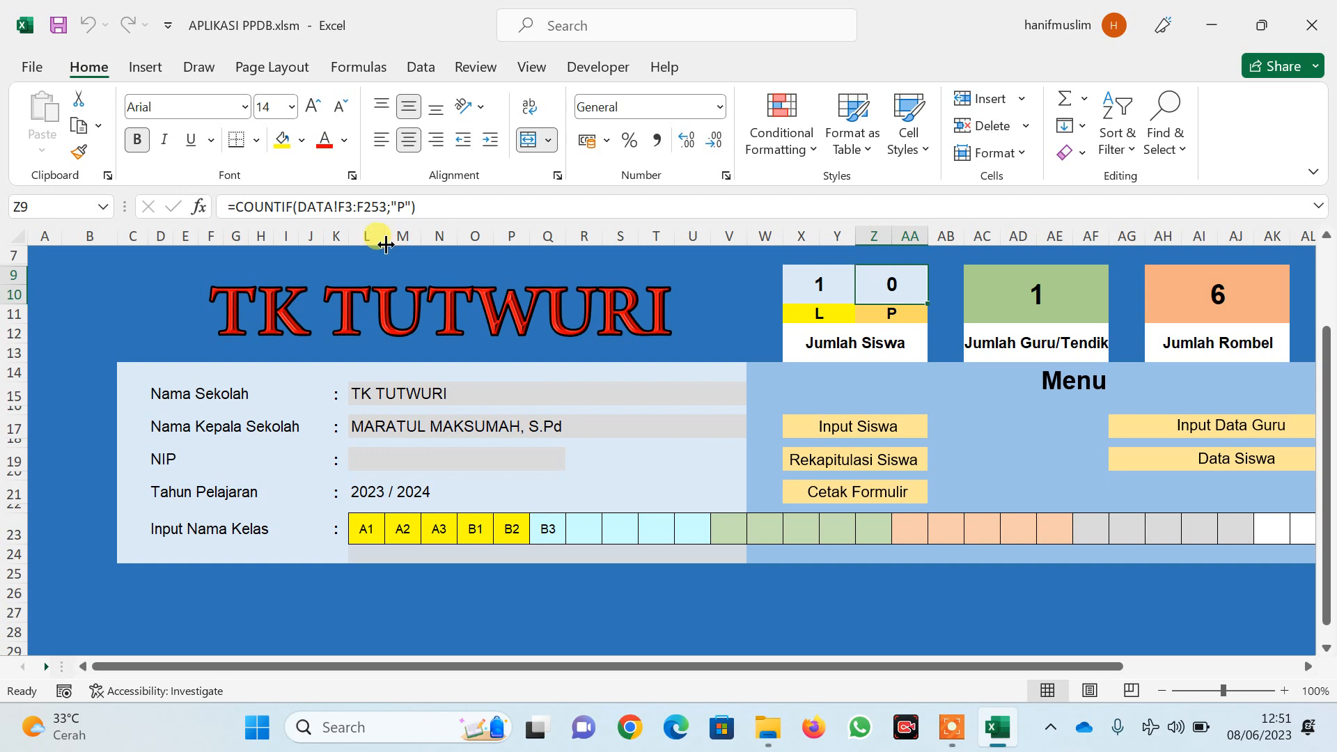
Correct the female COUNTIF range to DATA!D3:D253 so Jumlah Siswa reads 1 L and 1 P
left_click(345, 206)
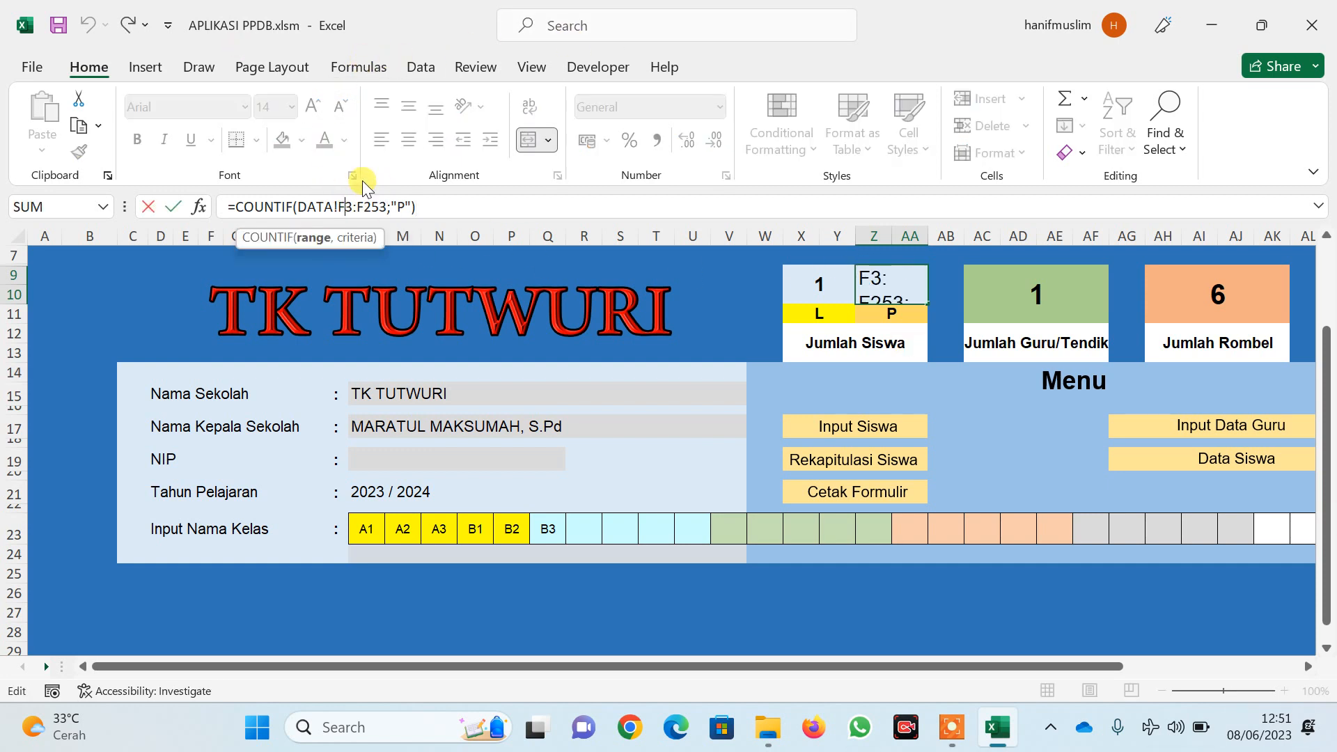
key("BackSpace")
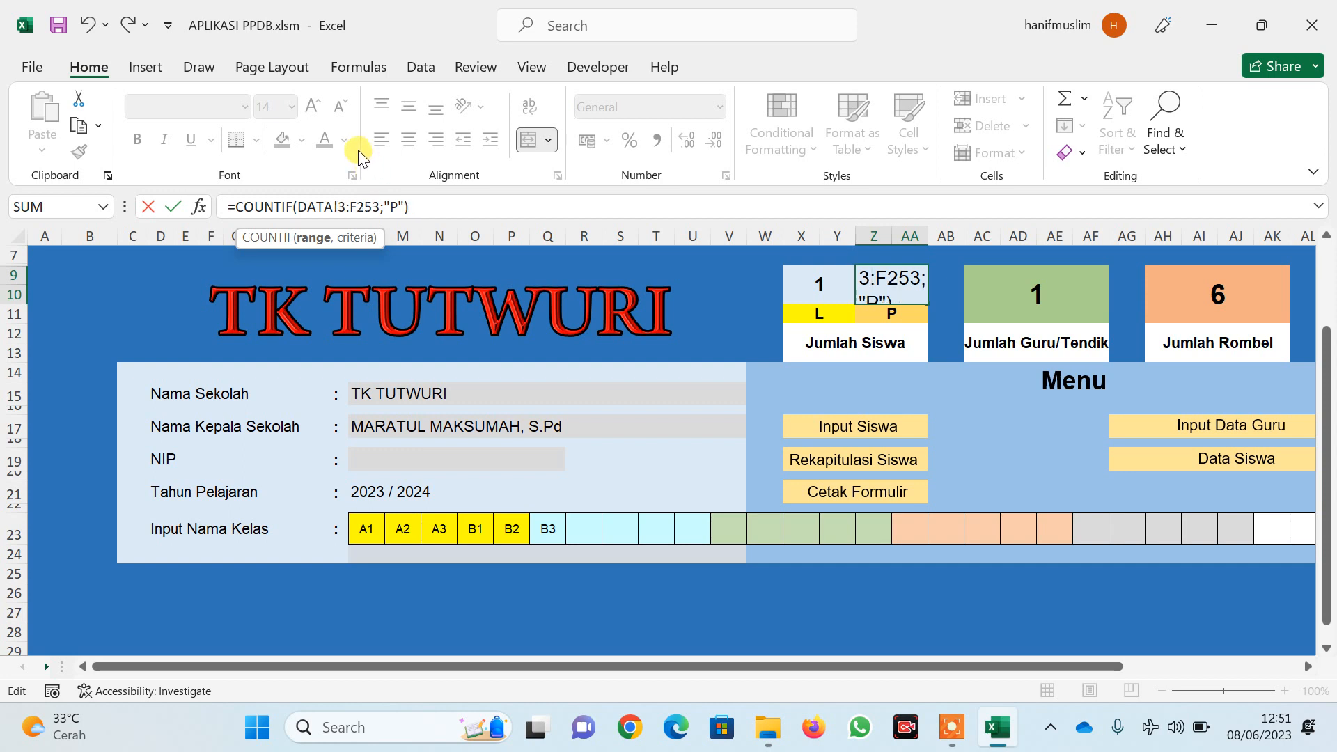
type("D")
left_click(367, 206)
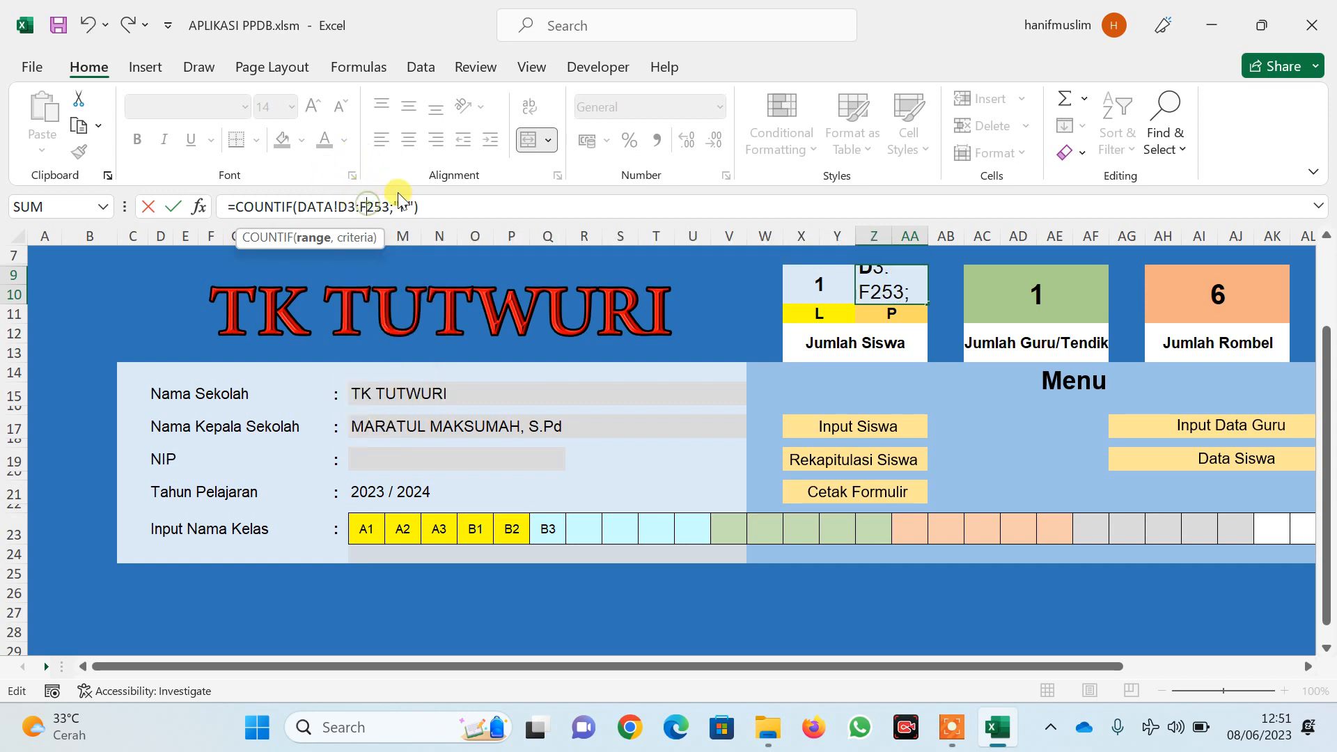
key("BackSpace")
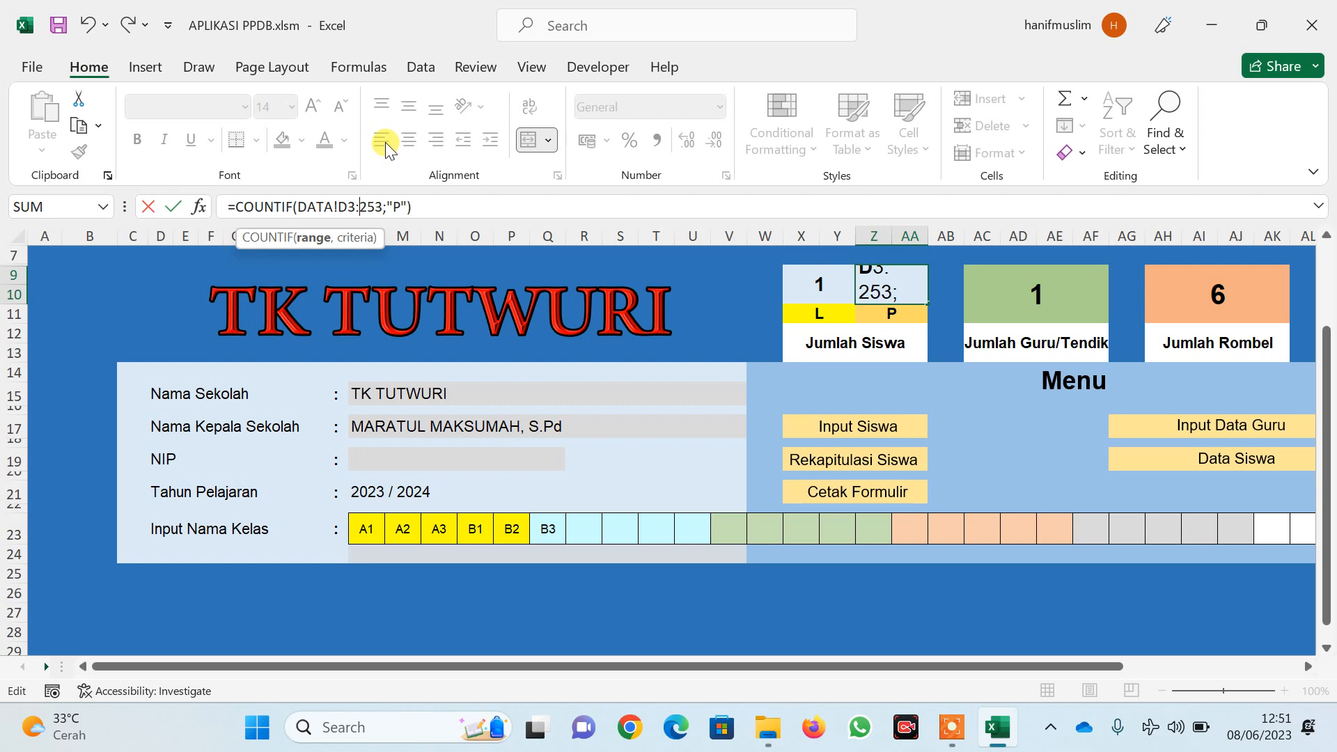
type("D")
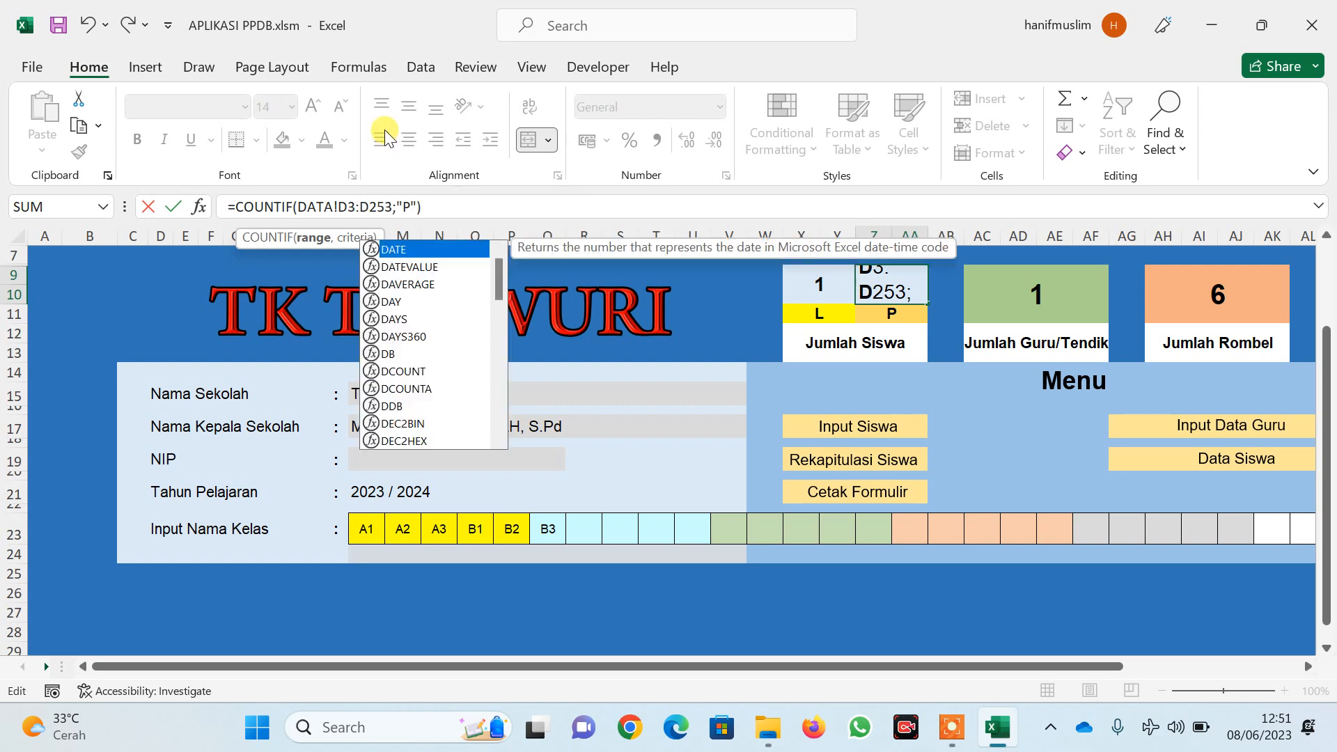
key("Return")
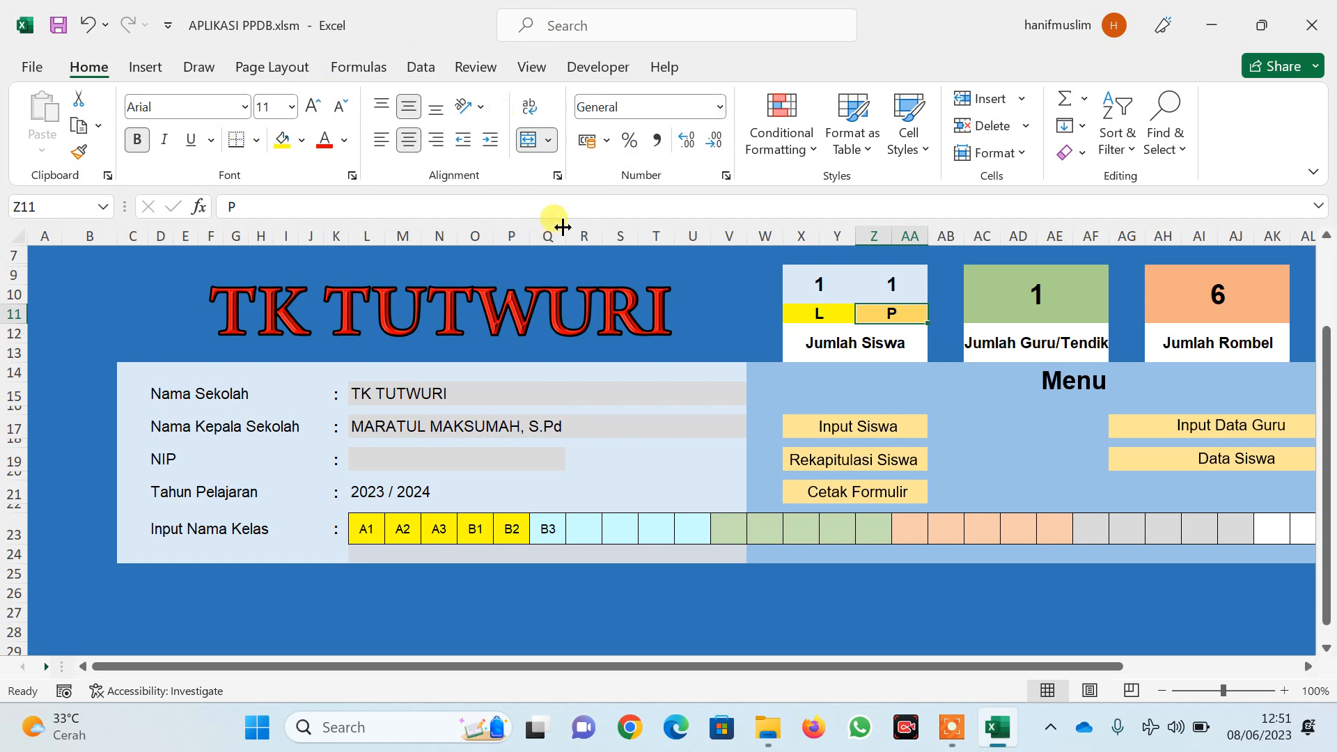
left_click(841, 374)
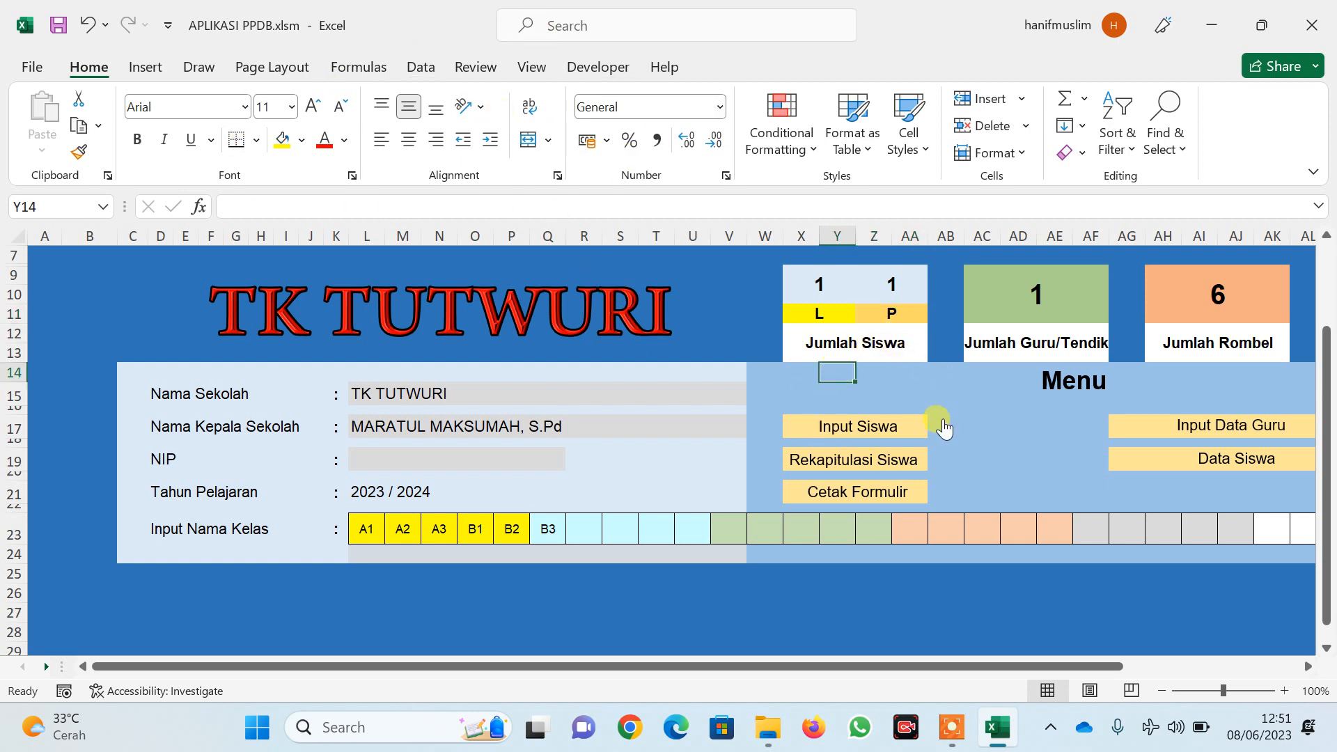
Open the Input Data Guru sheet and enter the first teacher's NIP/NUPTK number in row 15
left_click(1205, 429)
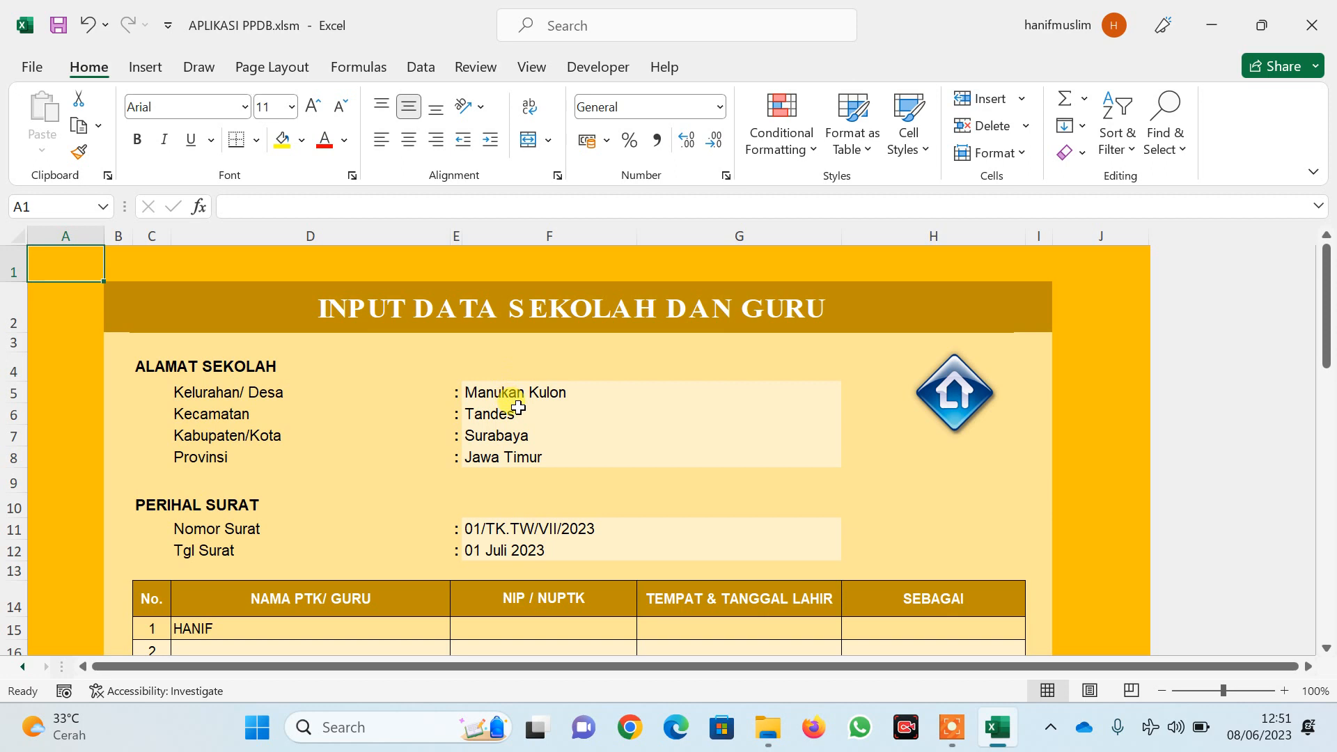
scroll(506, 550, "down", 2)
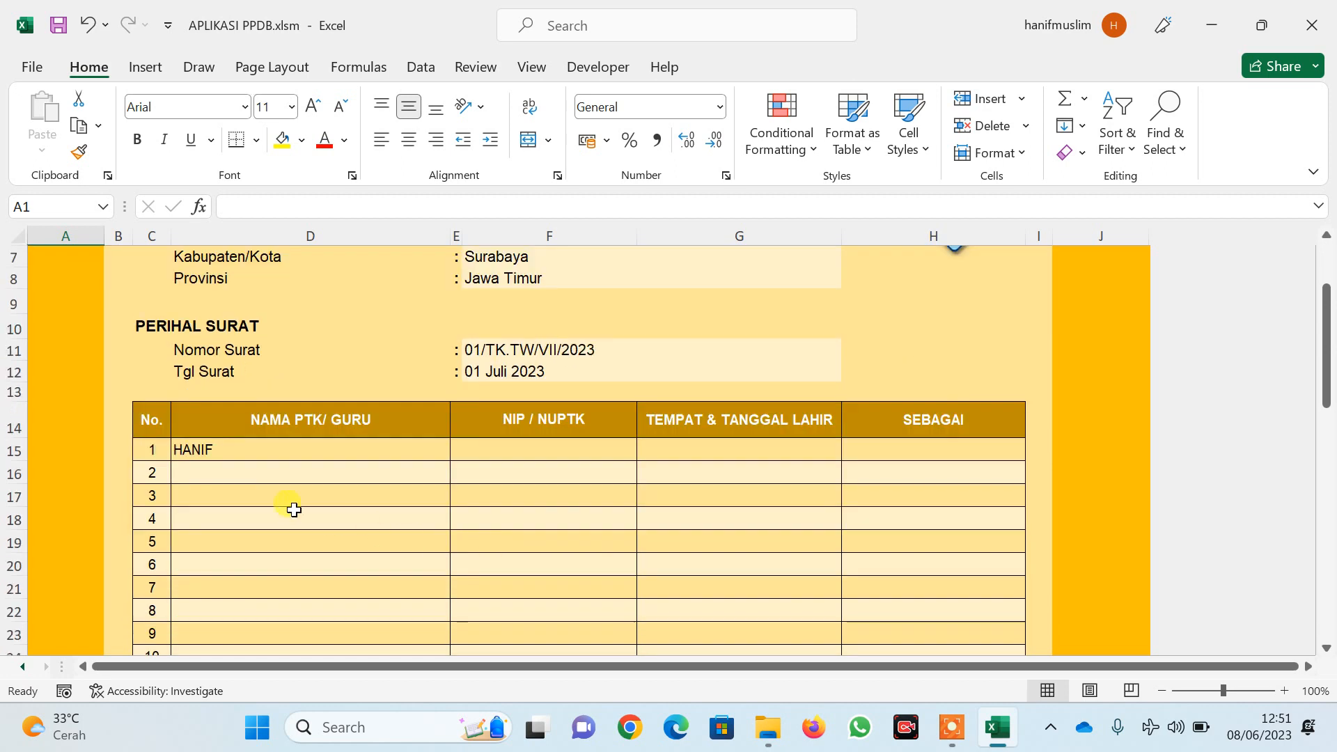
left_click(238, 449)
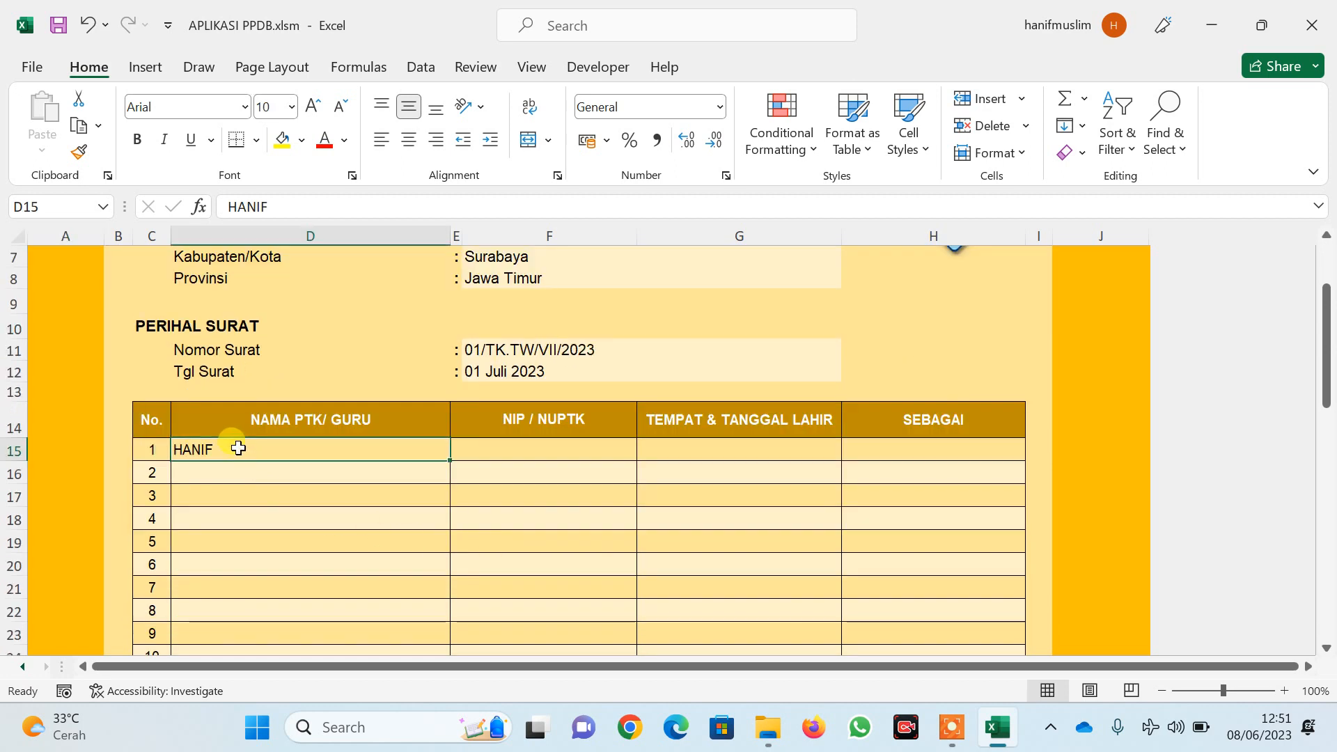
left_click(516, 452)
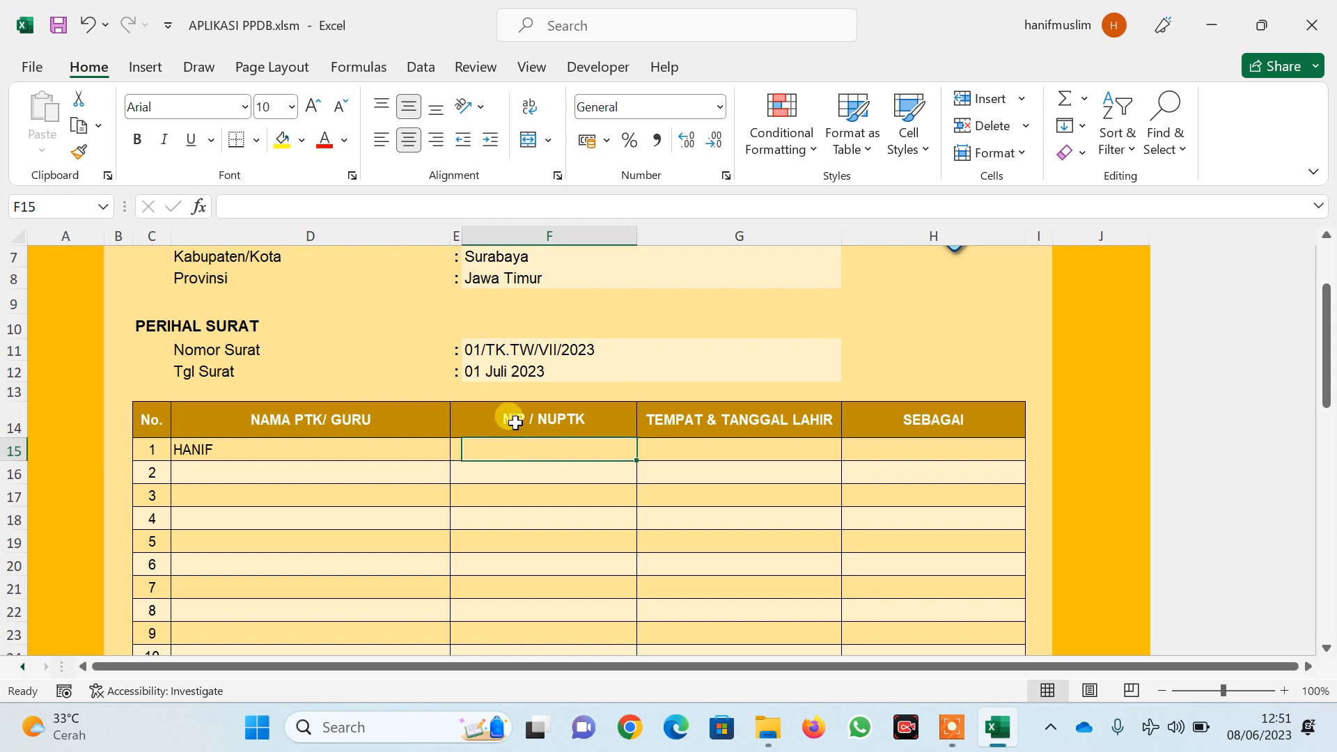
type("1234567")
left_click(708, 449)
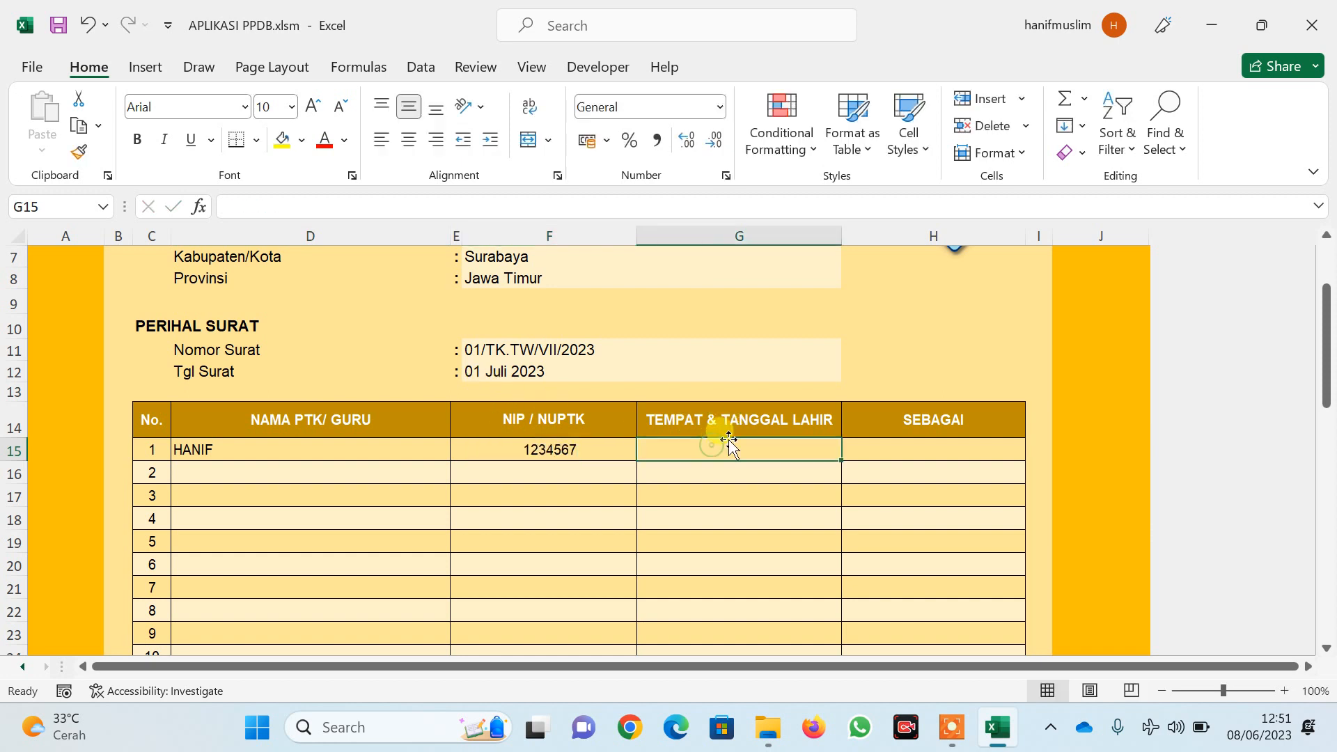
Set the first teacher's SEBAGAI role to KEPALA SEKOLAH
left_click(910, 452)
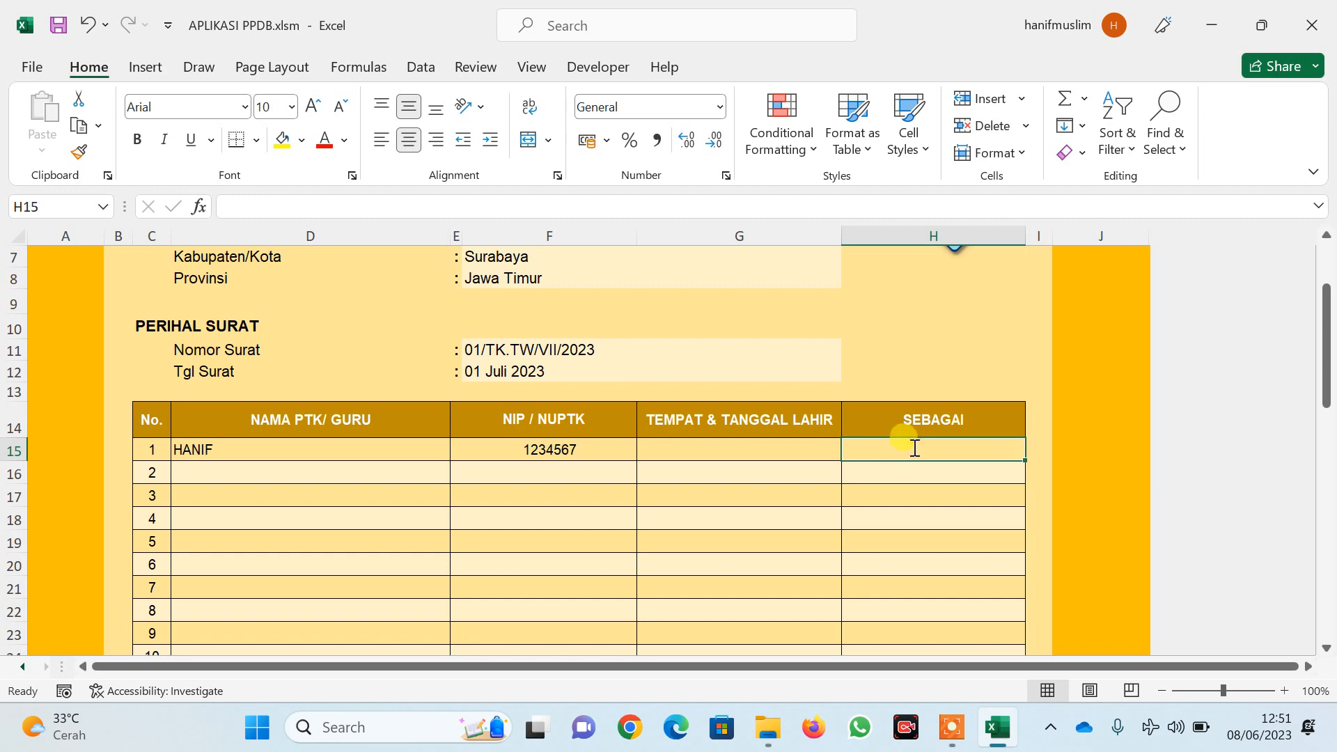
type("KEPALA")
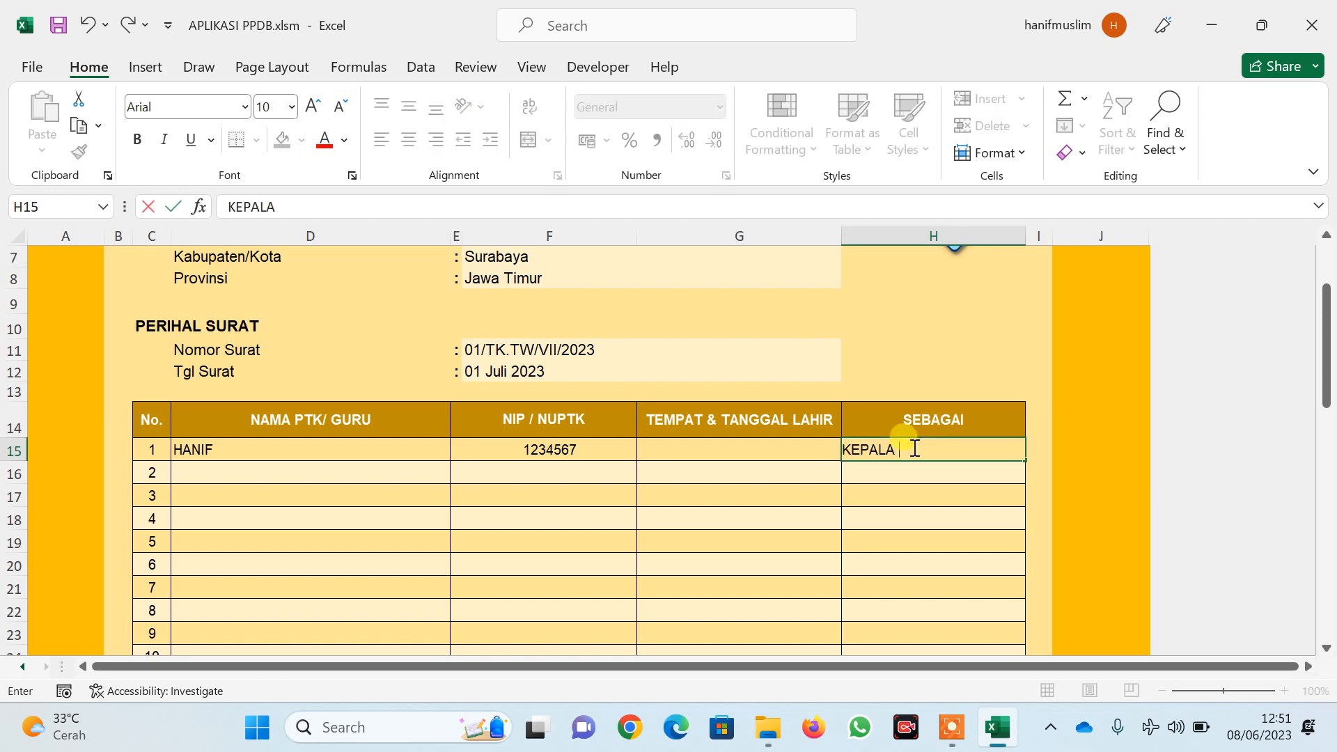
type(" SEKOLAH")
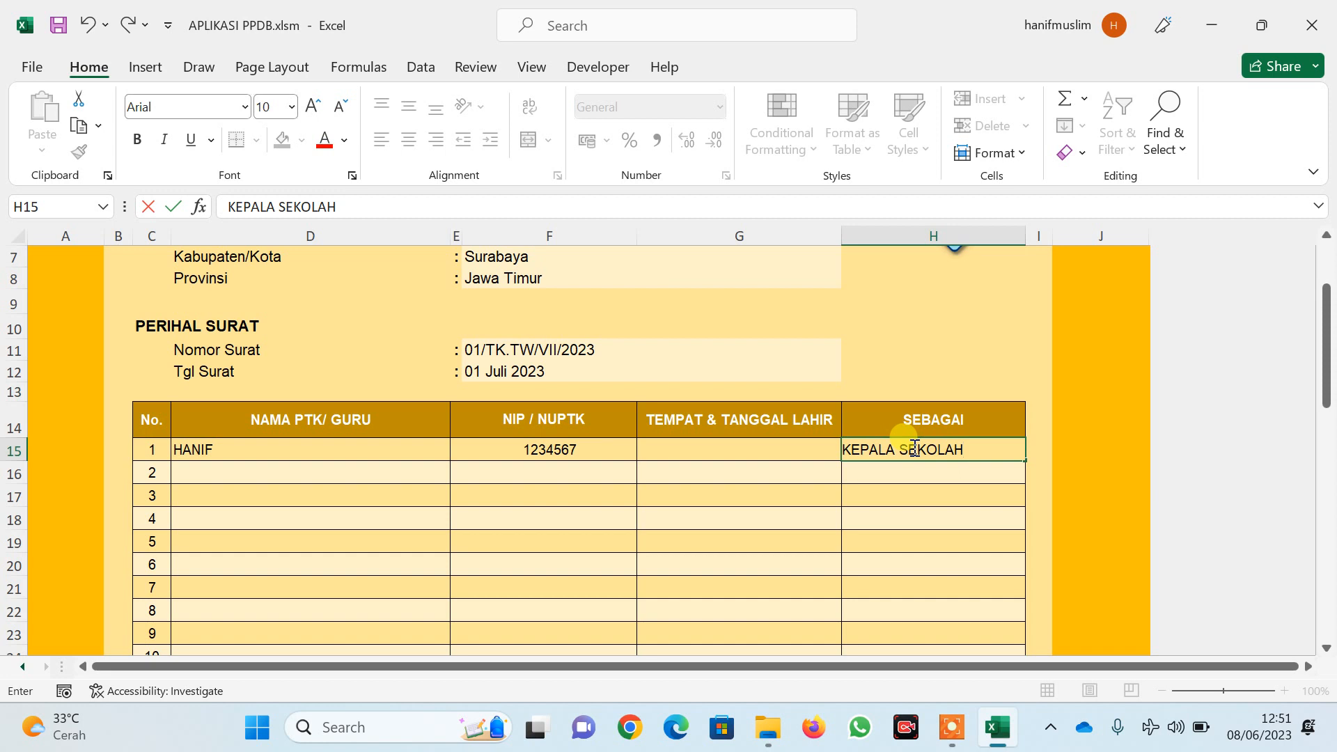
key("Return")
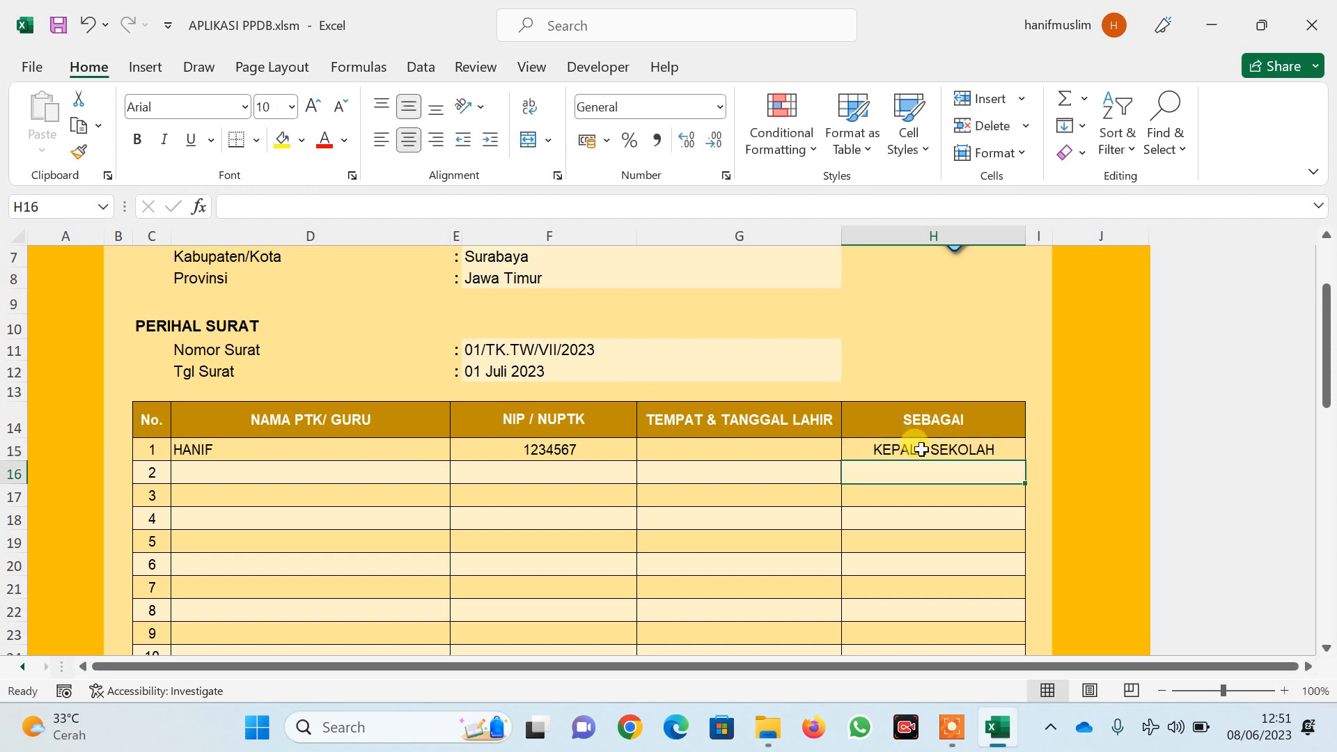
scroll(919, 452, "down", 6)
scroll(929, 453, "up", 8)
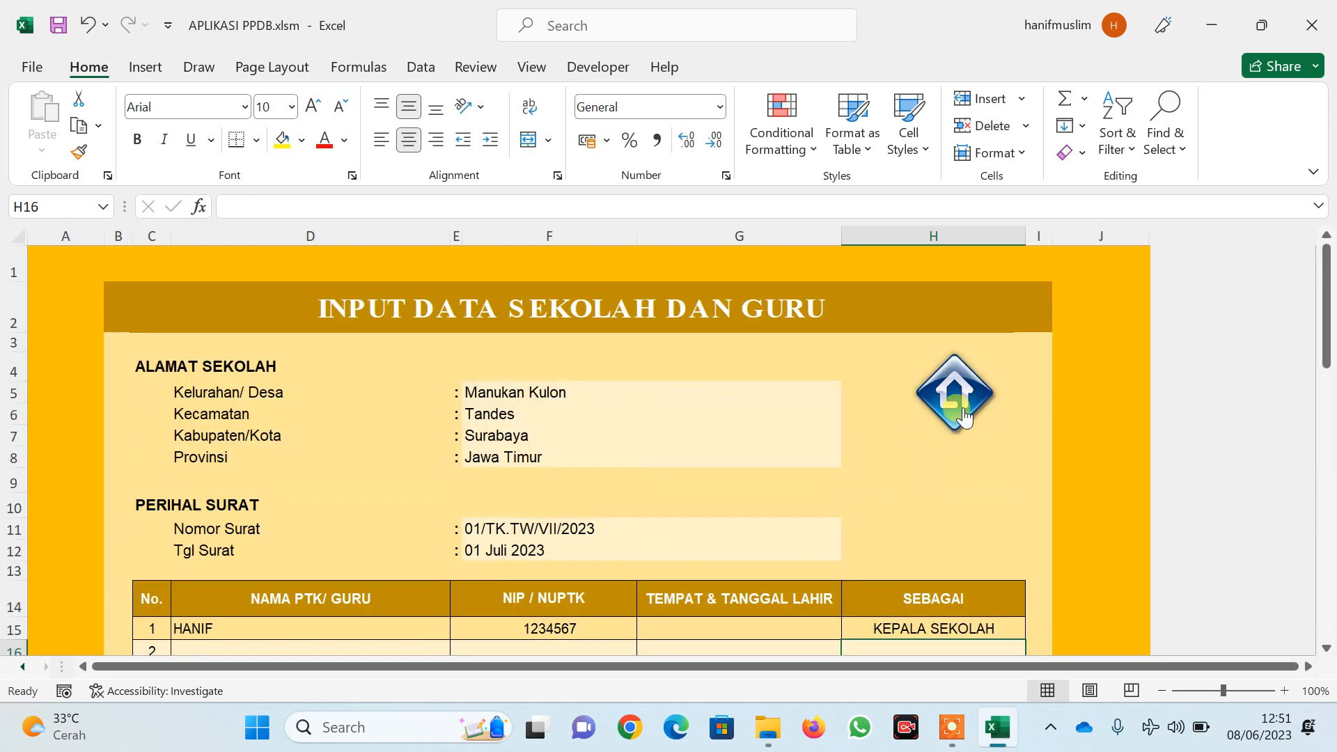
scroll(269, 525, "down", 2)
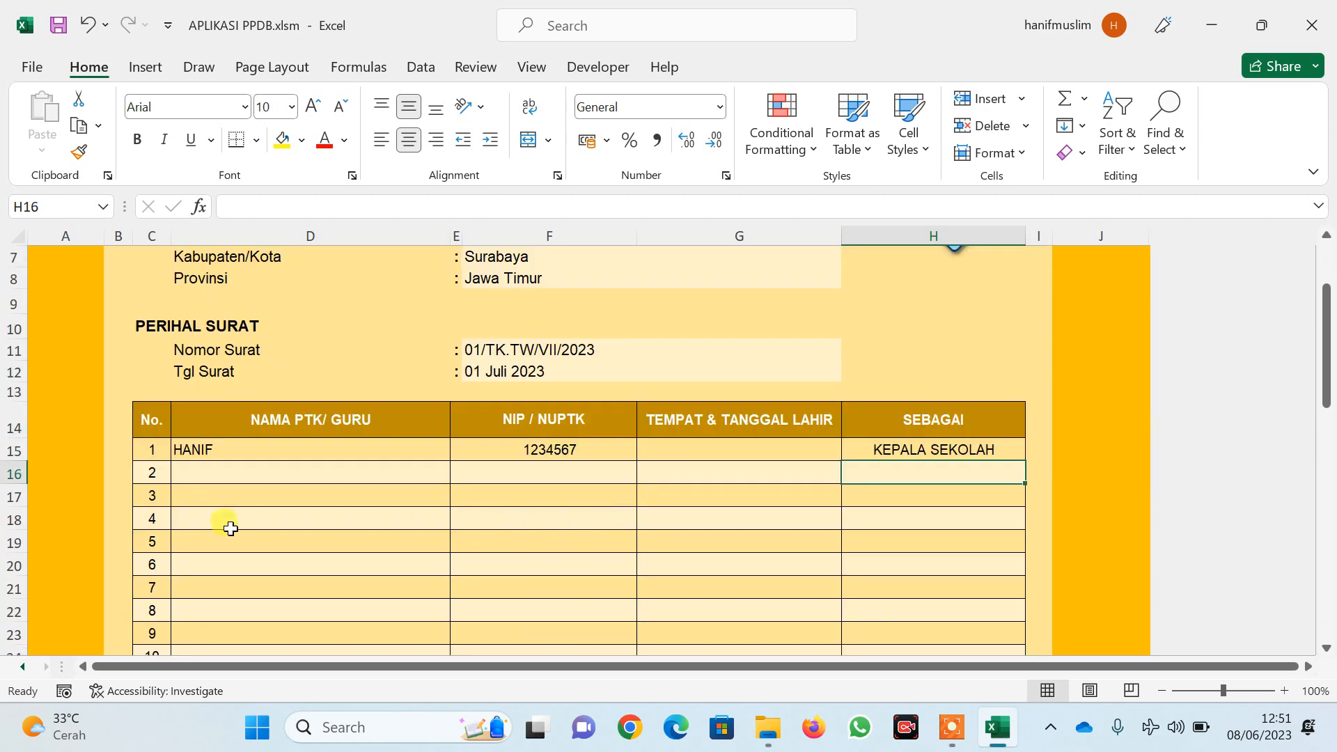
Fill row 16 with the second teacher's name, NIP/NUPTK number and role GURU KELAS
left_click(254, 476)
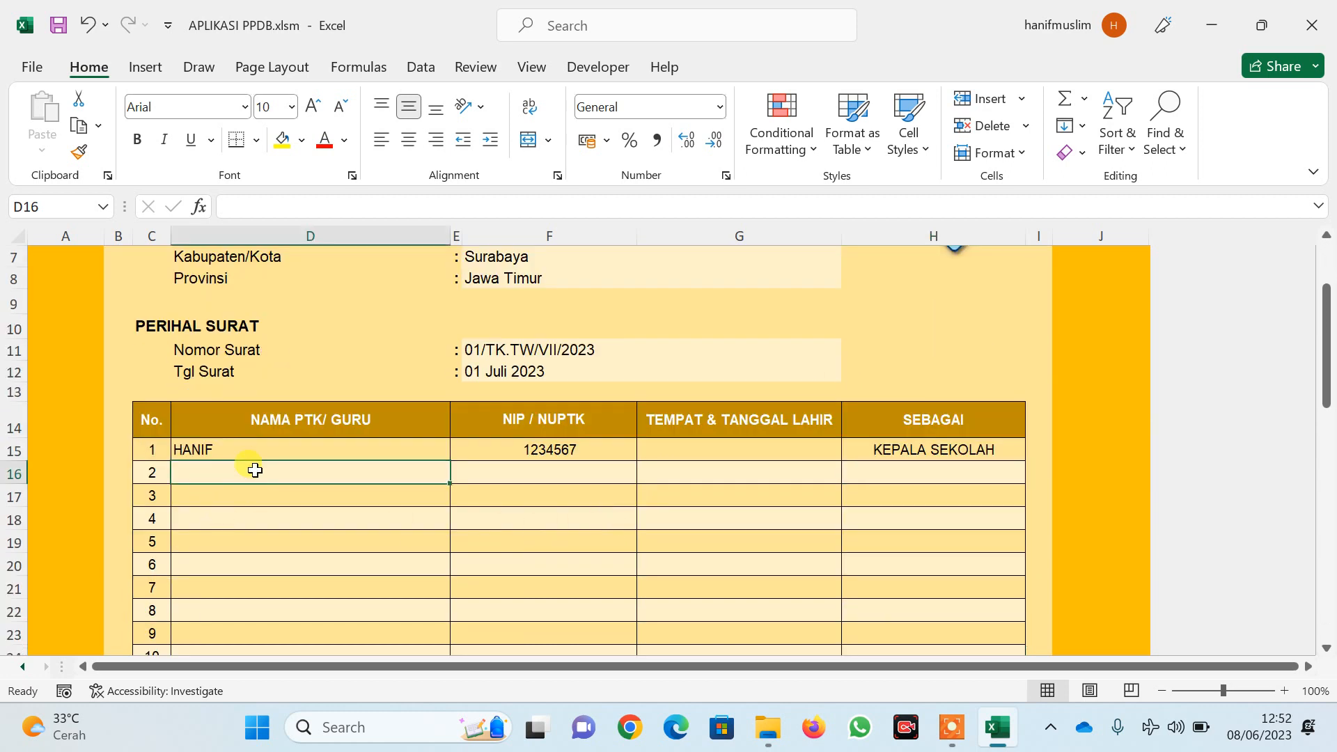
type("HENNI")
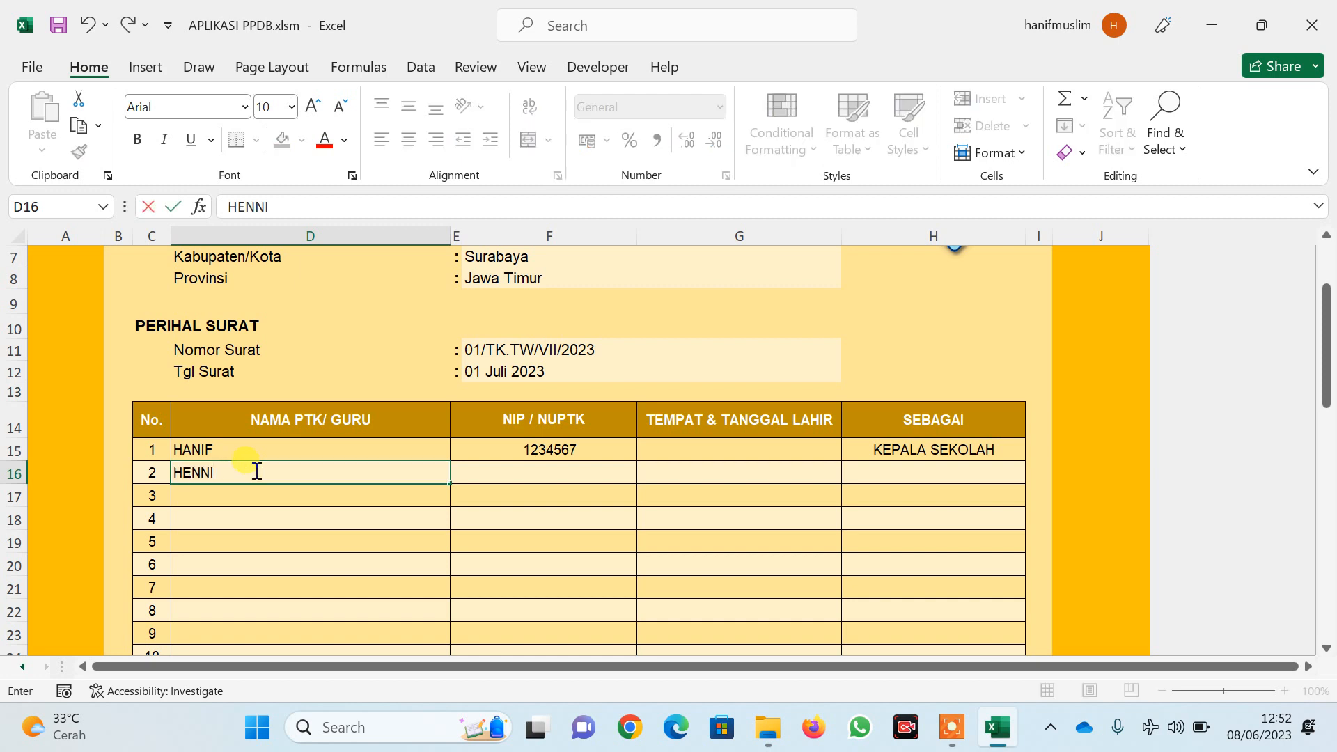
left_click(478, 475)
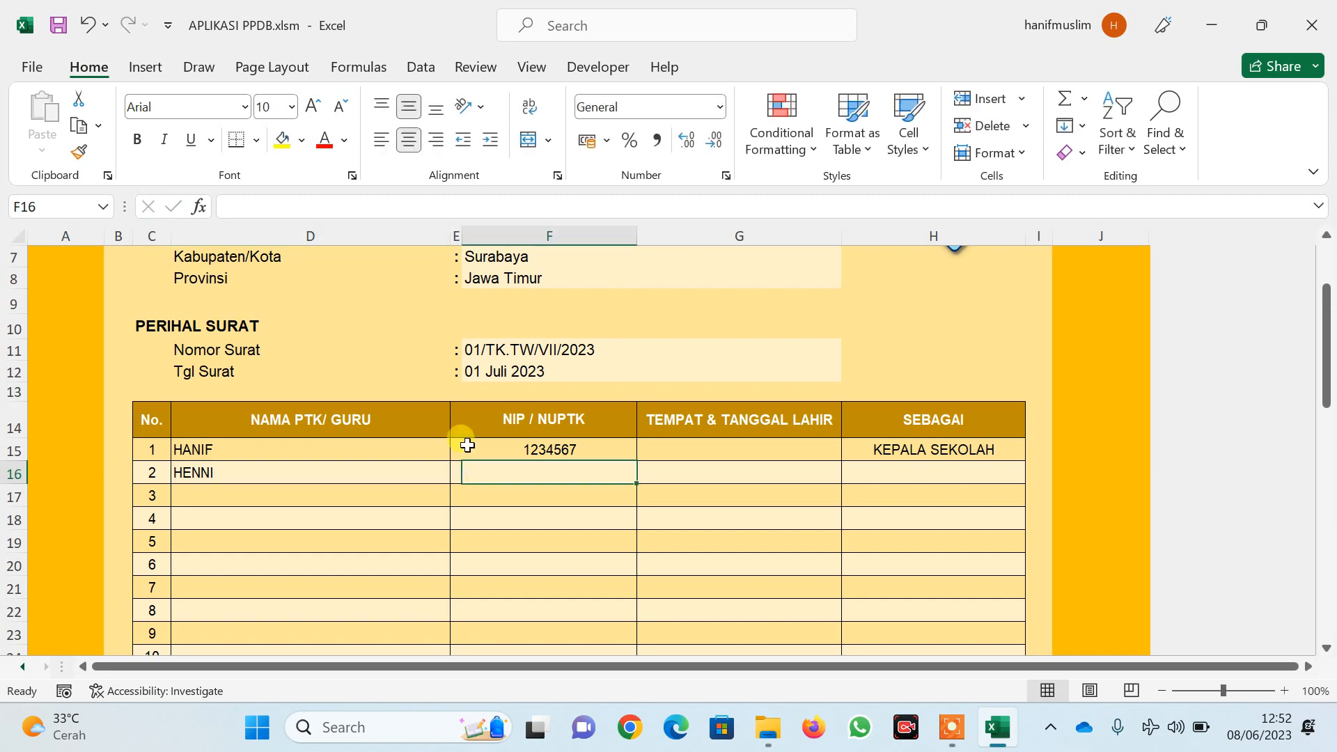
type("3456878")
left_click(915, 476)
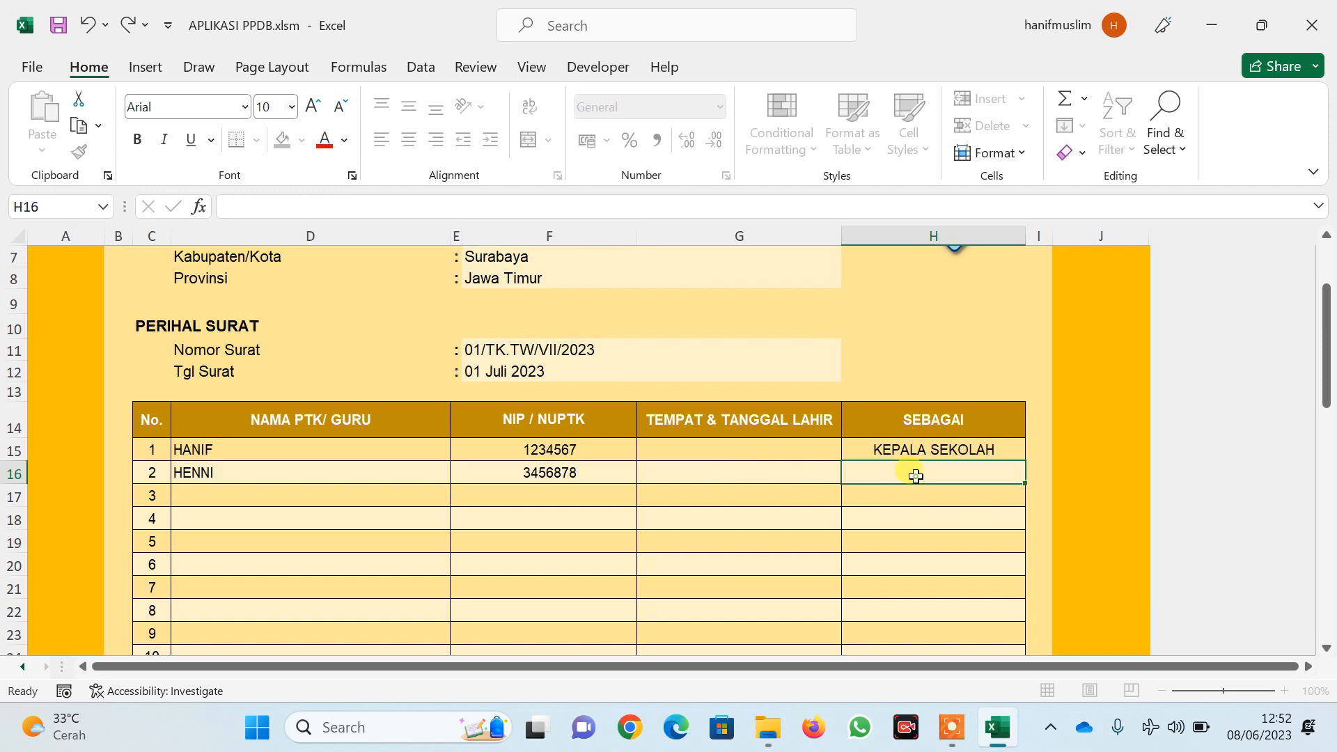
type("GURU ")
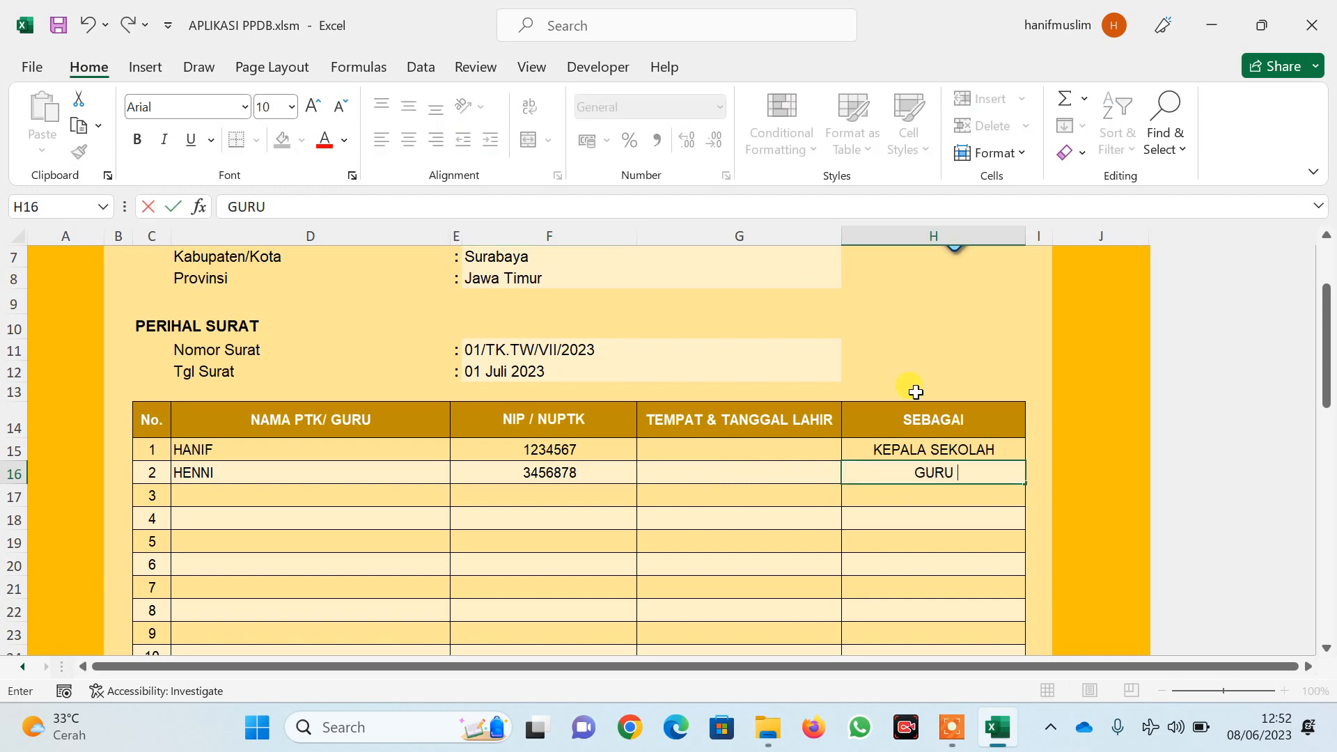
type("KELAS")
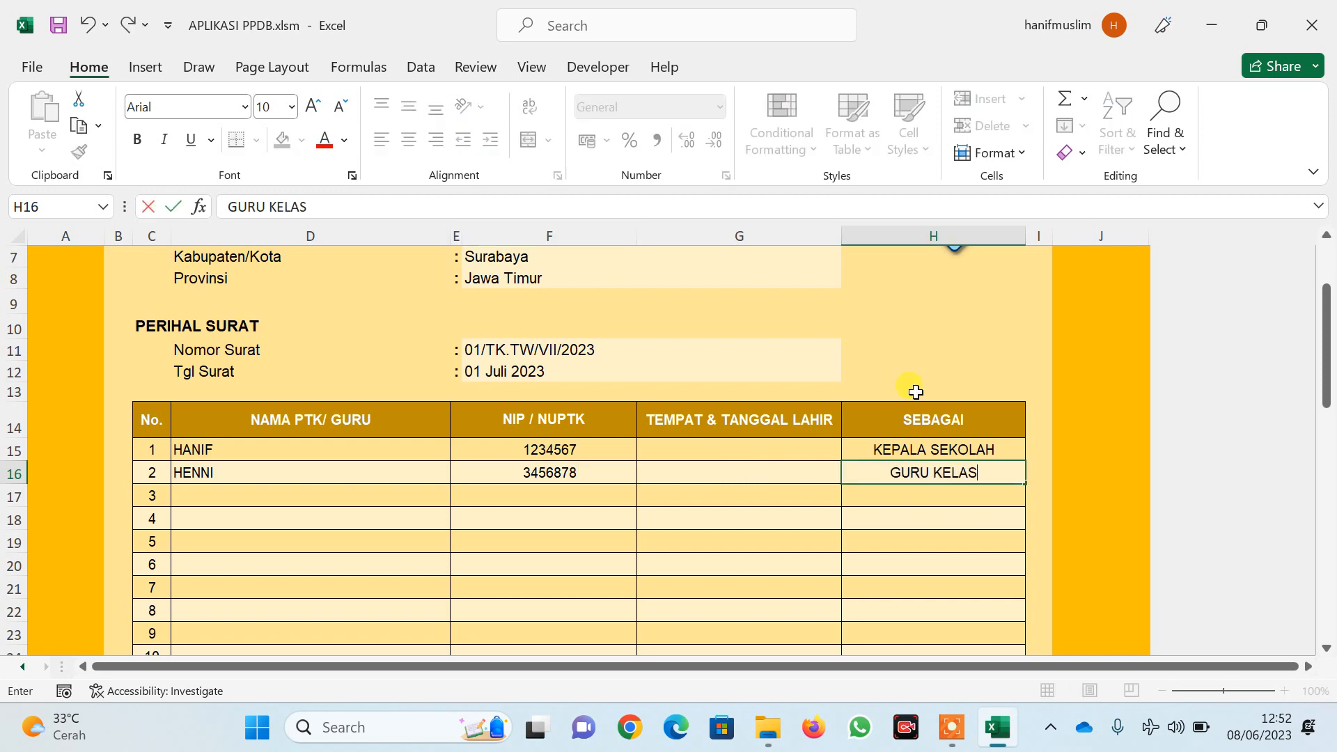
left_click(782, 520)
scroll(800, 477, "up", 2)
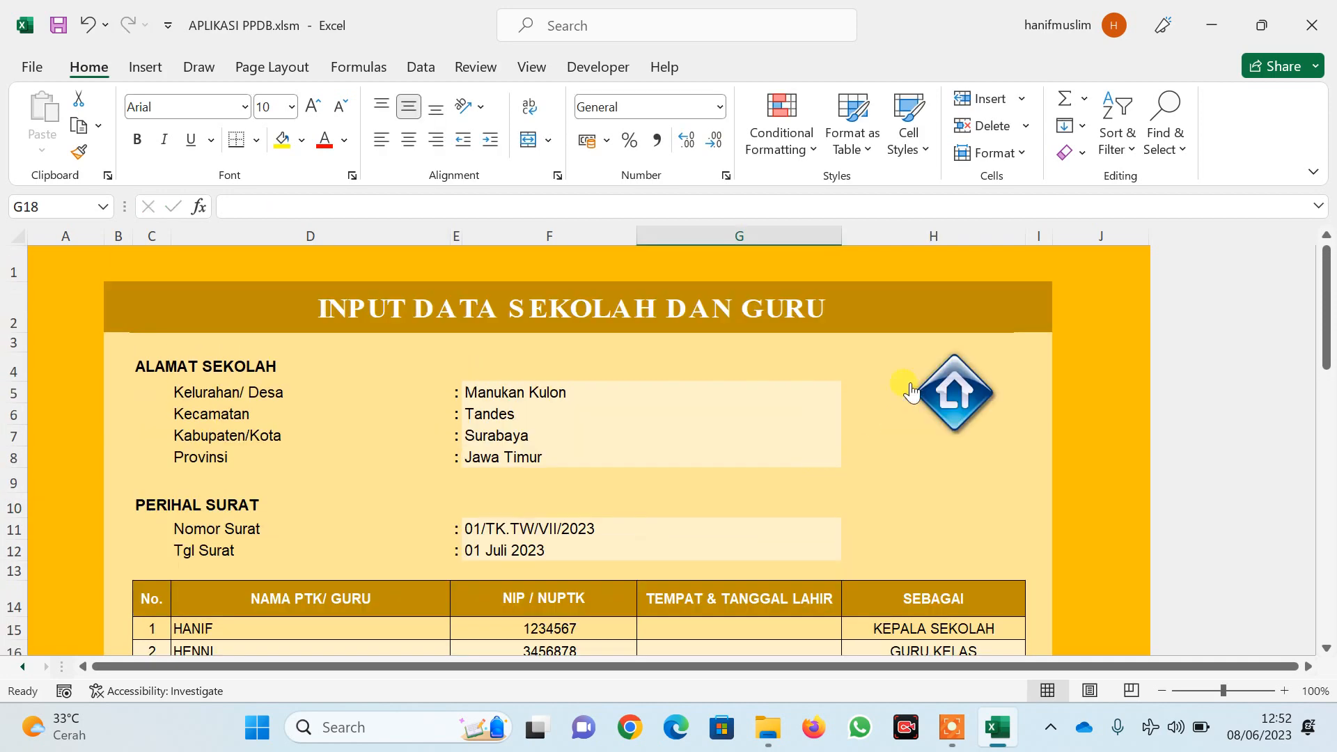
Recheck the teacher sheet, then return to HOME showing Jumlah Guru/Tendik 1 and Jumlah Rombel 6
left_click(962, 402)
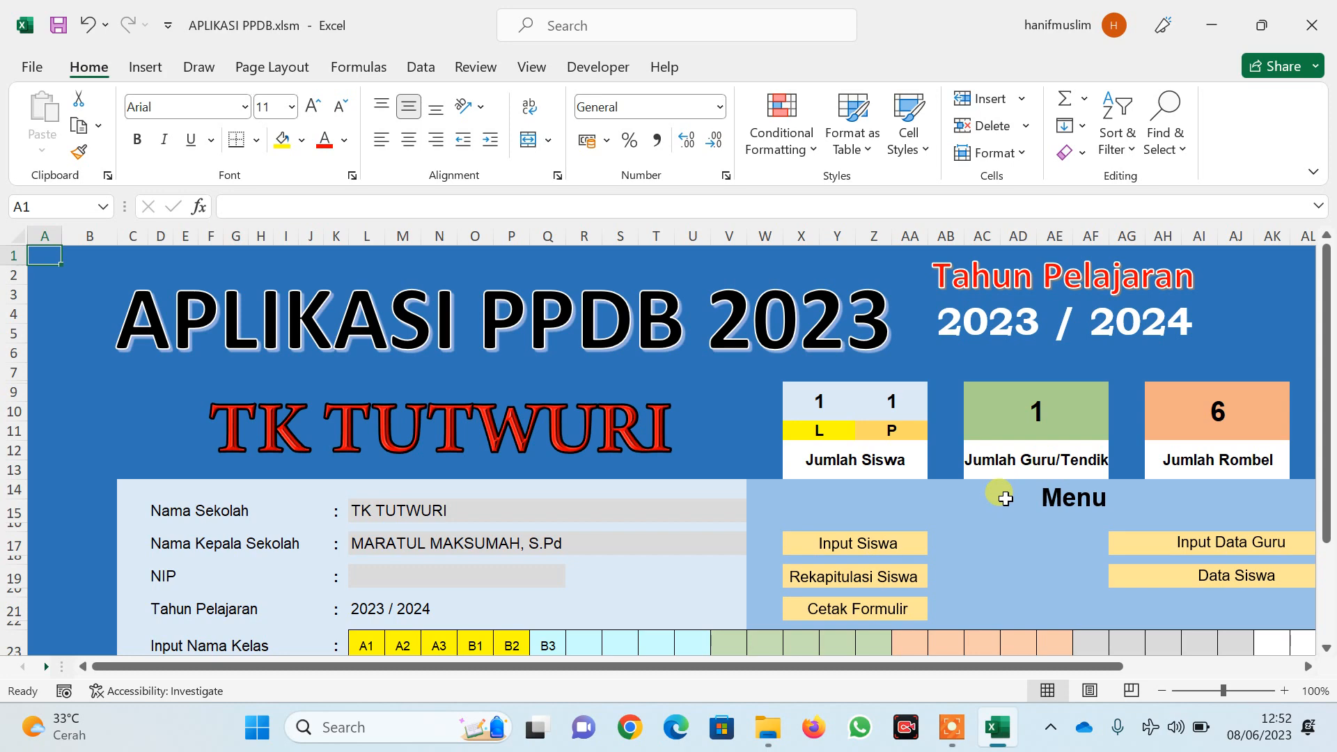
scroll(984, 479, "down", 2)
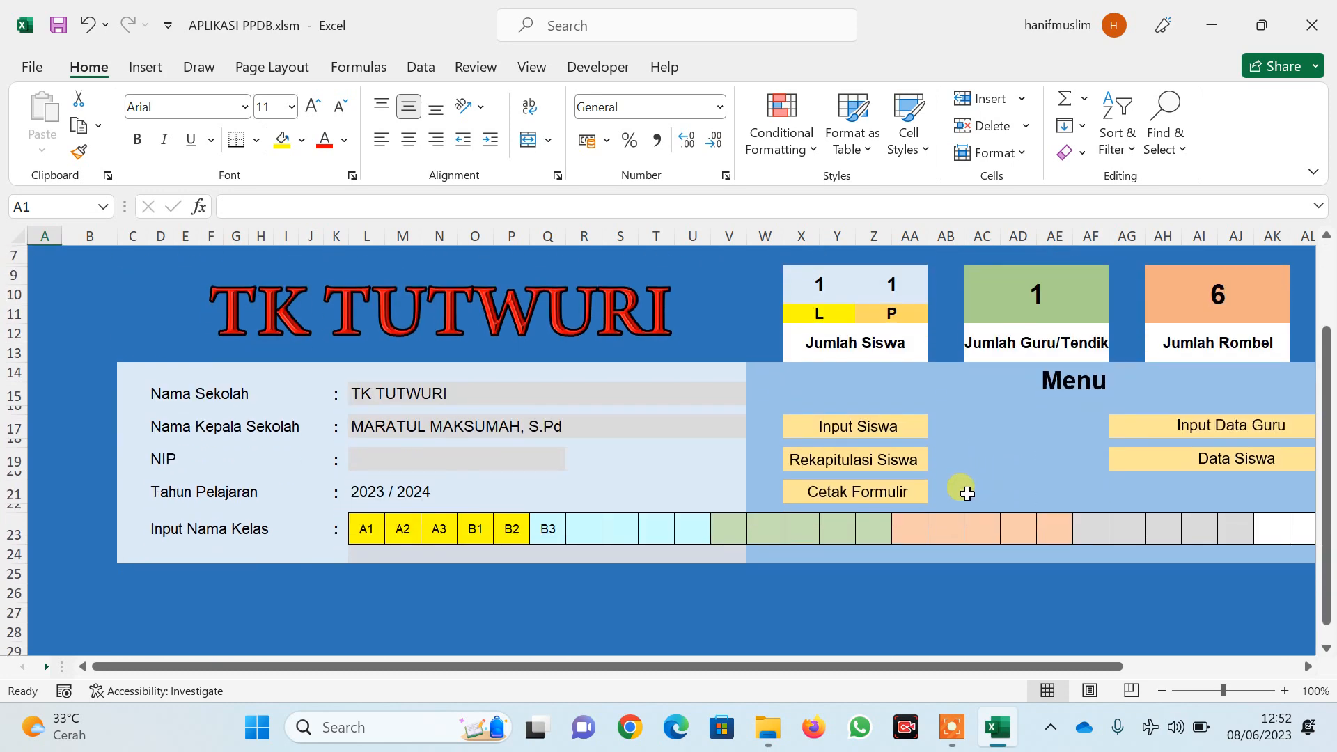
left_click(1192, 427)
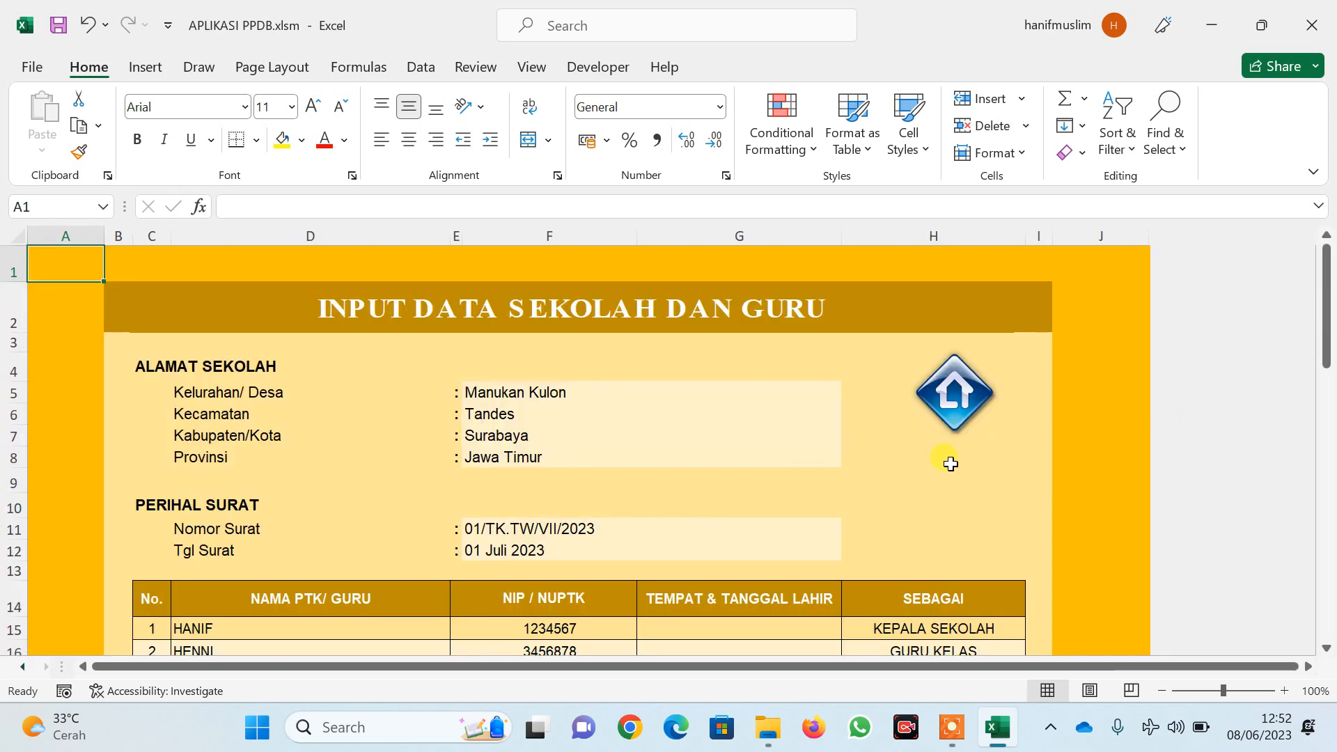
scroll(936, 456, "down", 3)
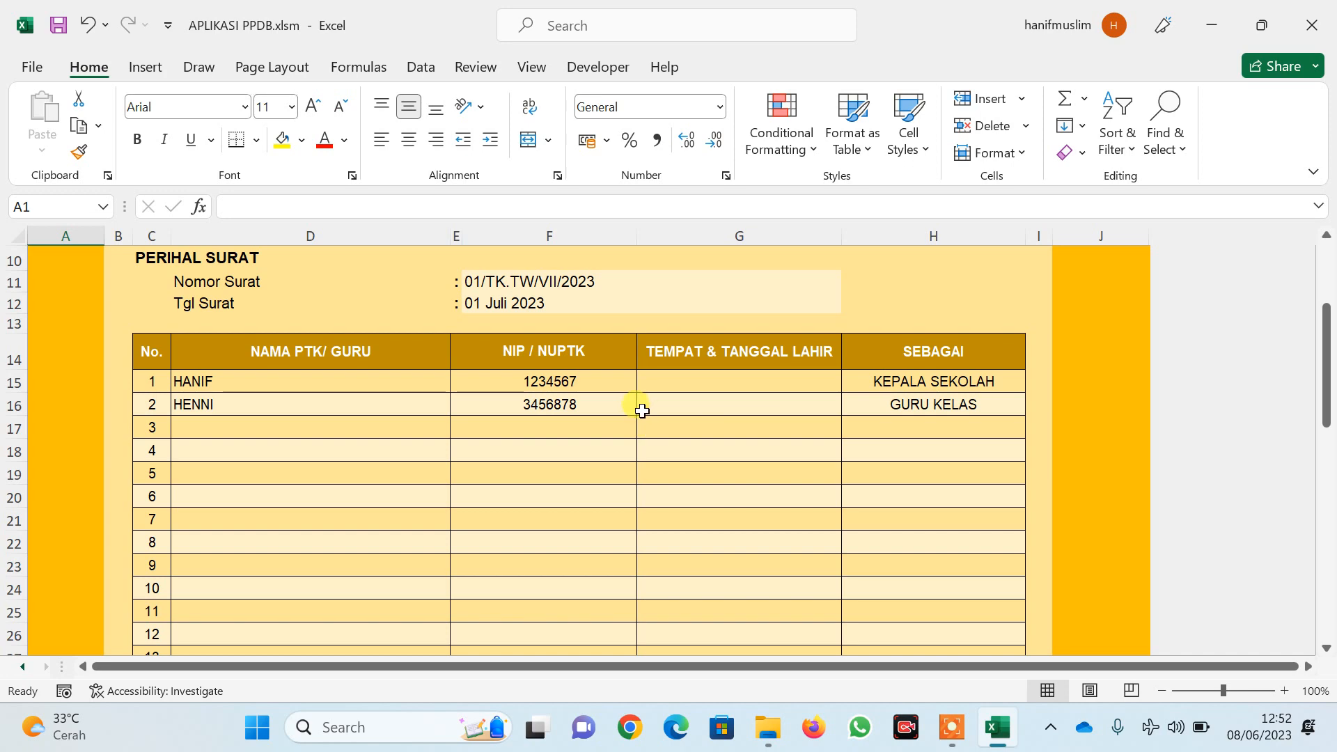
scroll(639, 411, "up", 2)
scroll(635, 407, "down", 1)
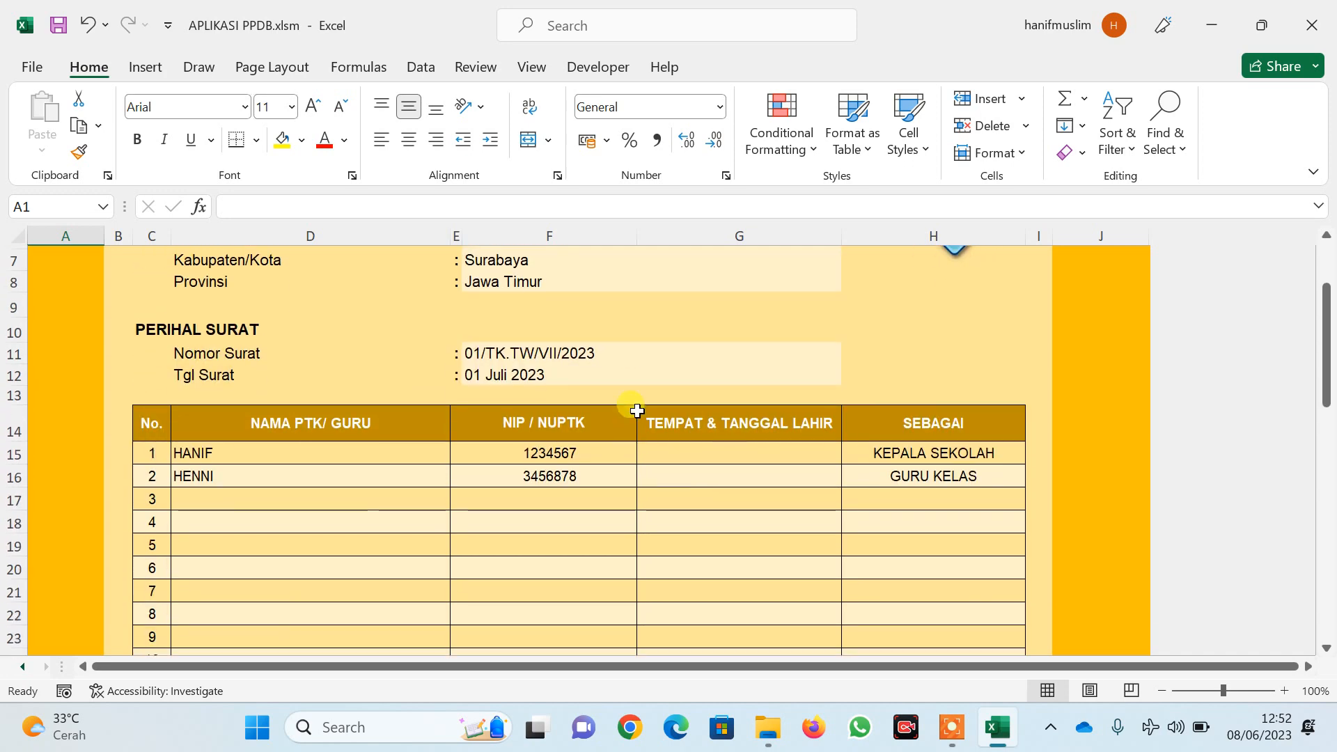
scroll(644, 401, "up", 1)
scroll(649, 398, "up", 2)
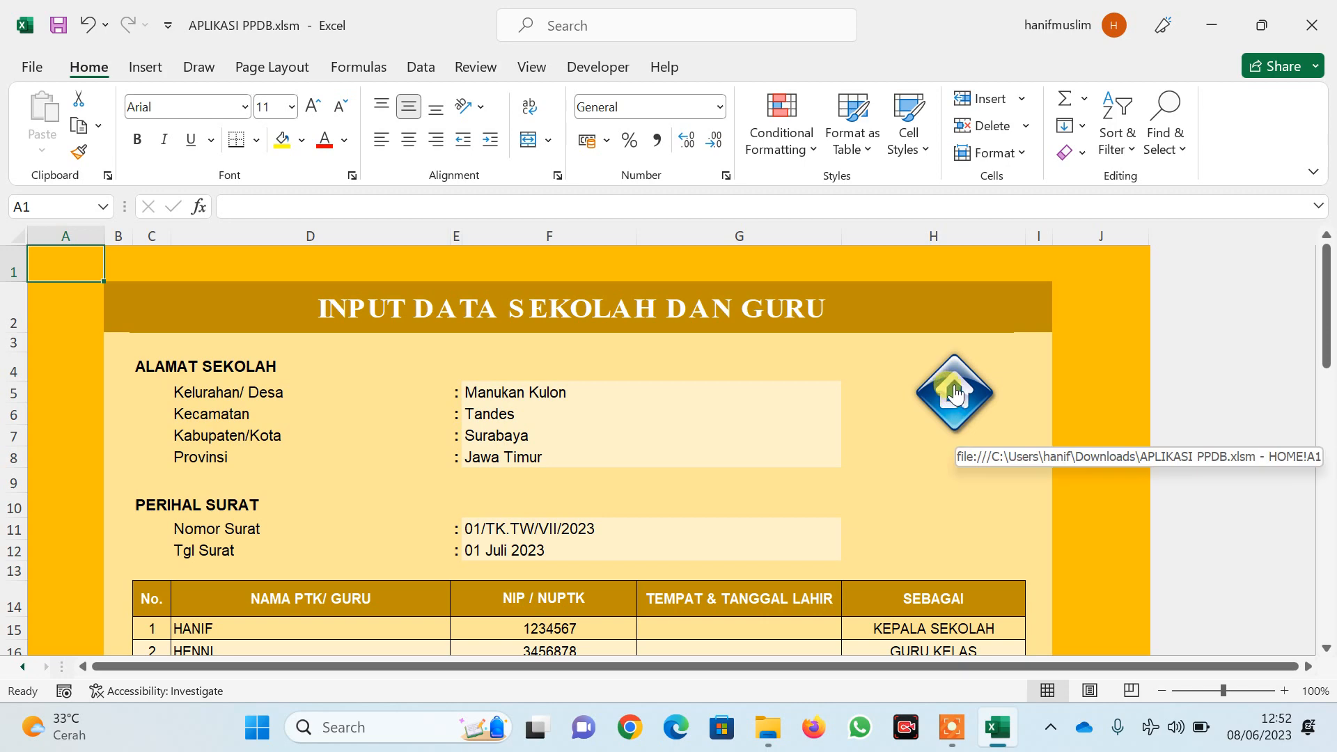
left_click(962, 395)
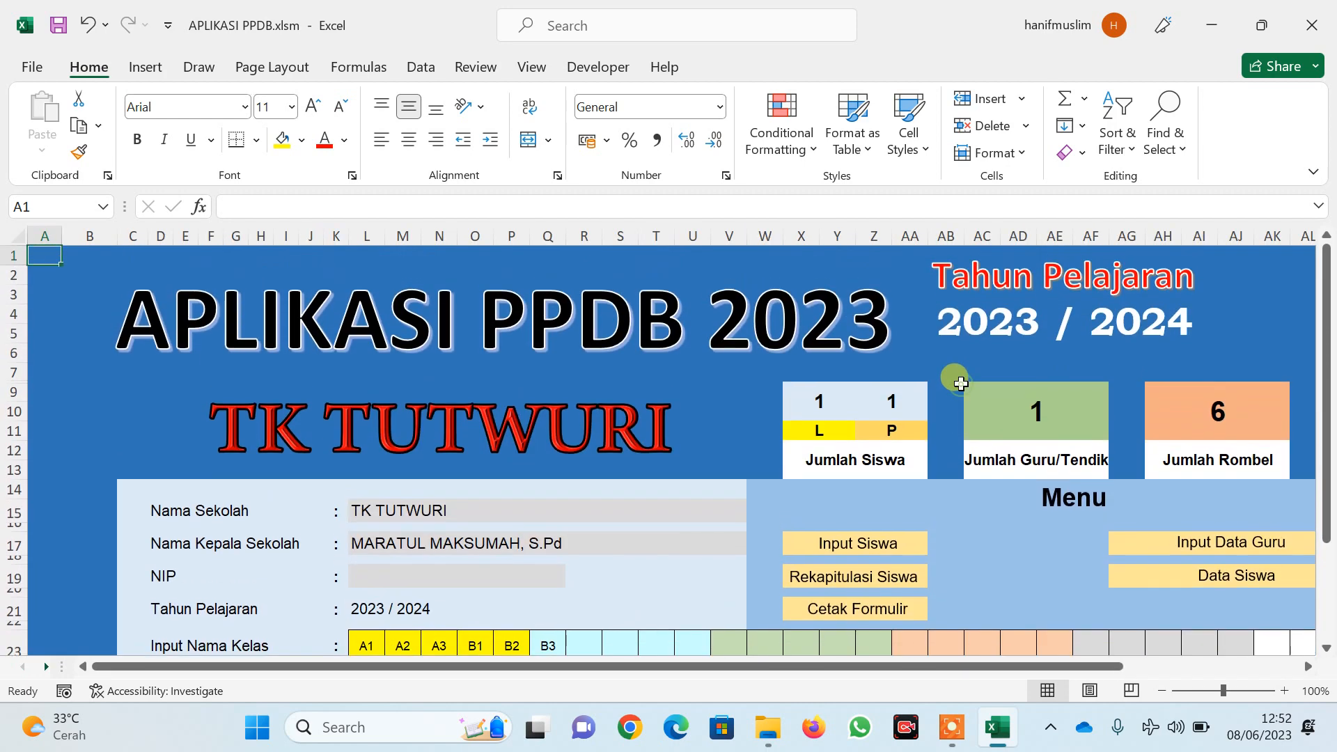
scroll(939, 387, "down", 2)
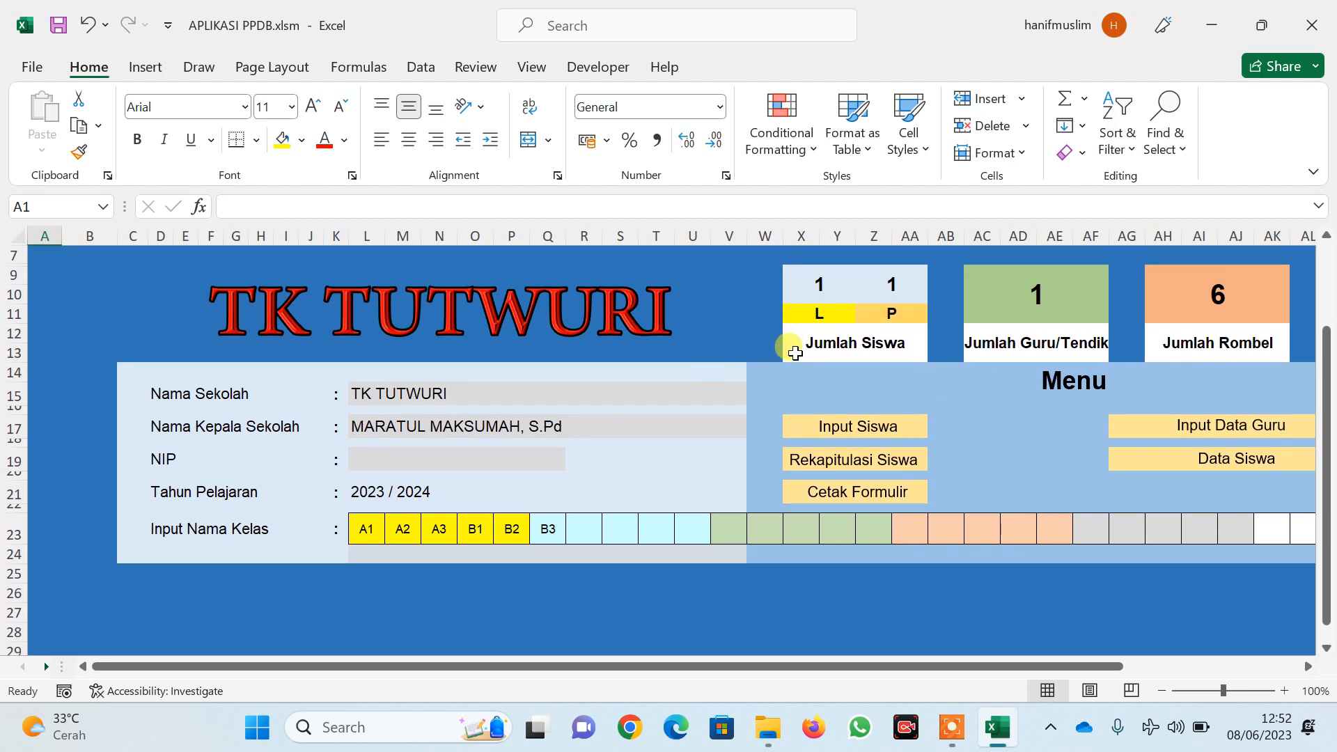
scroll(770, 348, "up", 2)
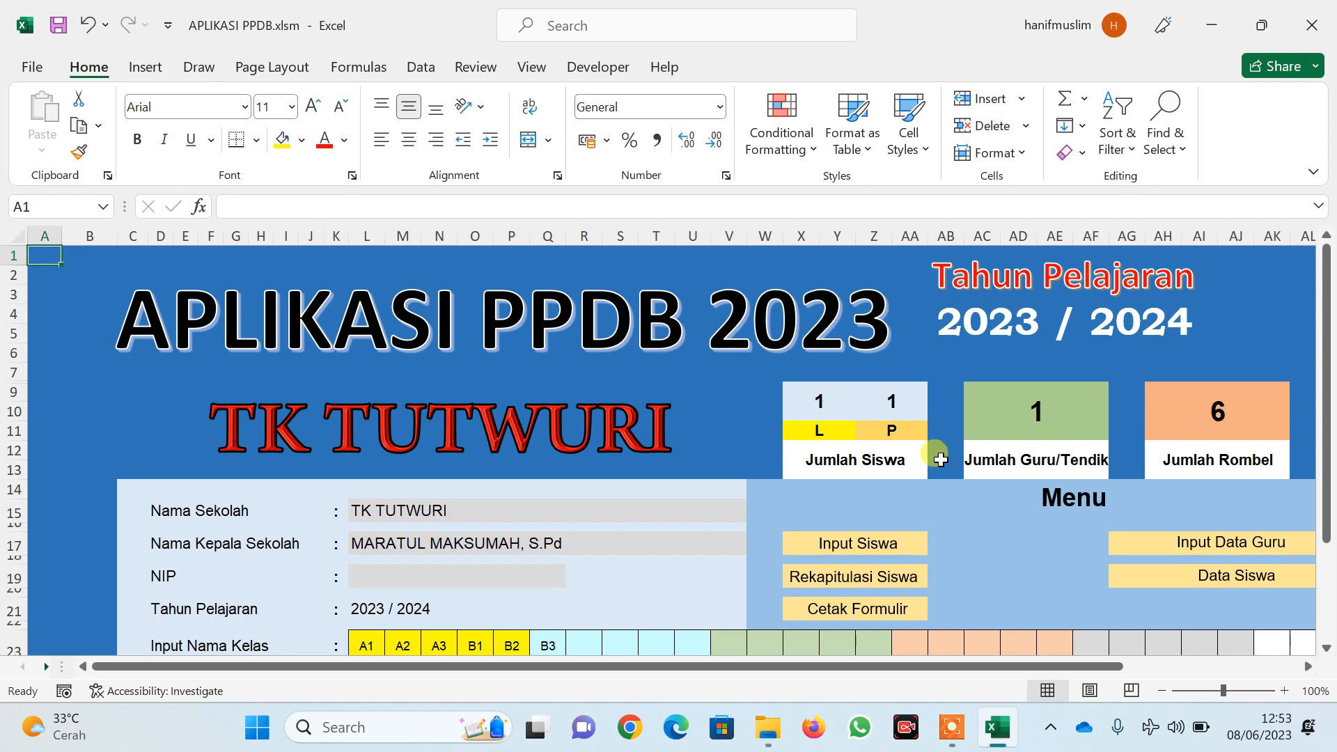
left_click(950, 728)
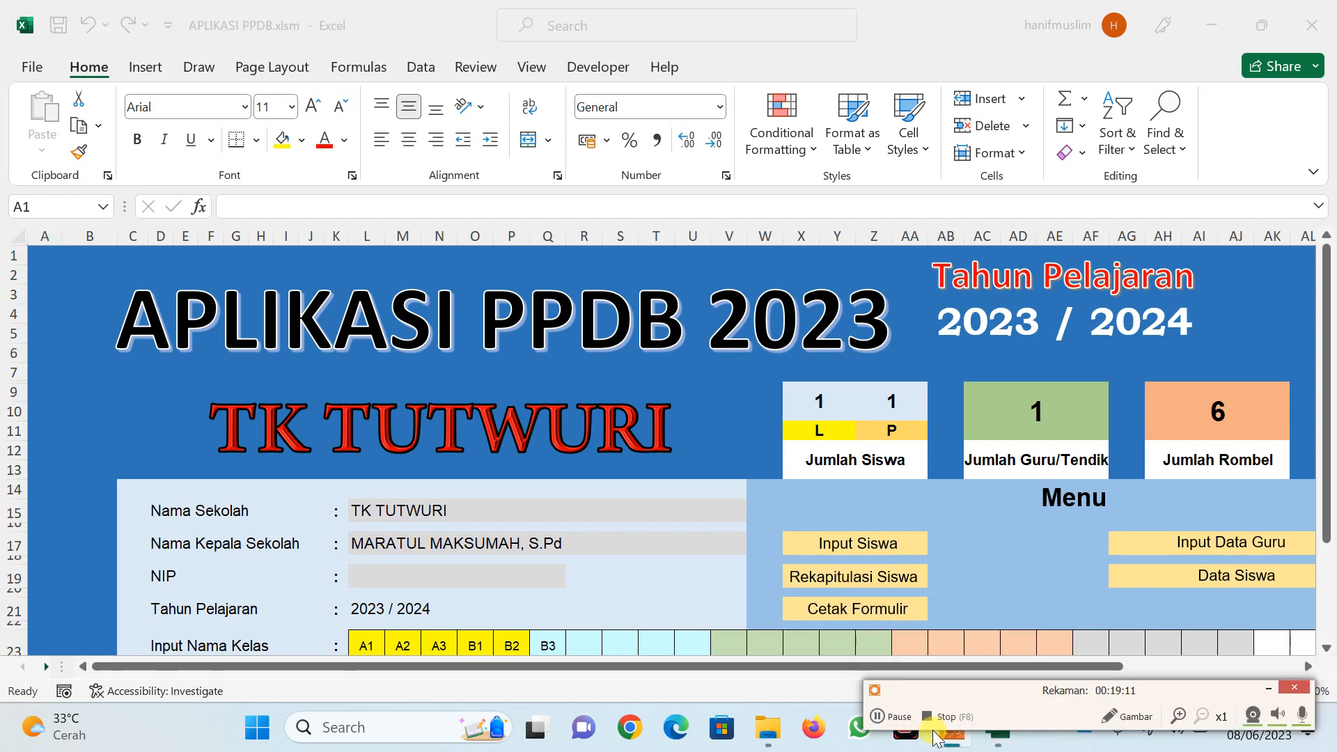